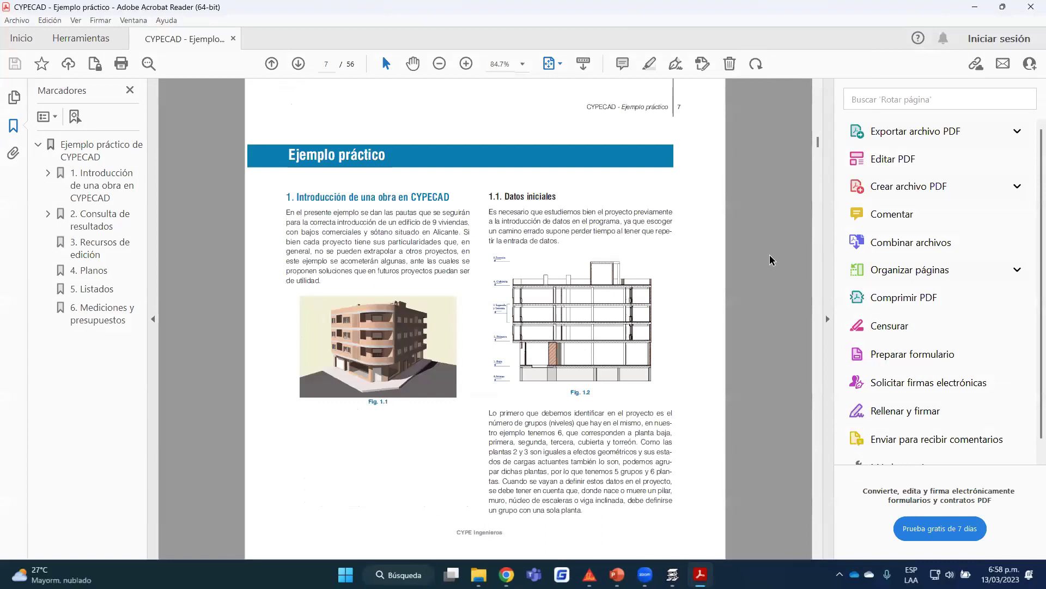
Examine the CYPECAD practical example manual from the initial project data through the footing editing section, and close the document.
scroll(770, 260, down, 1)
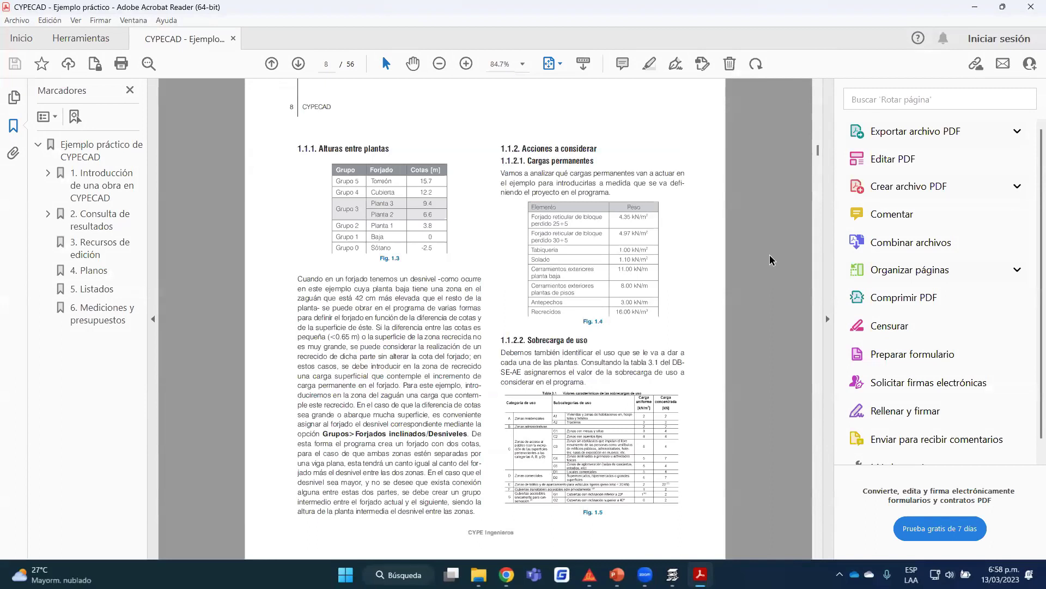
scroll(770, 260, down, 1)
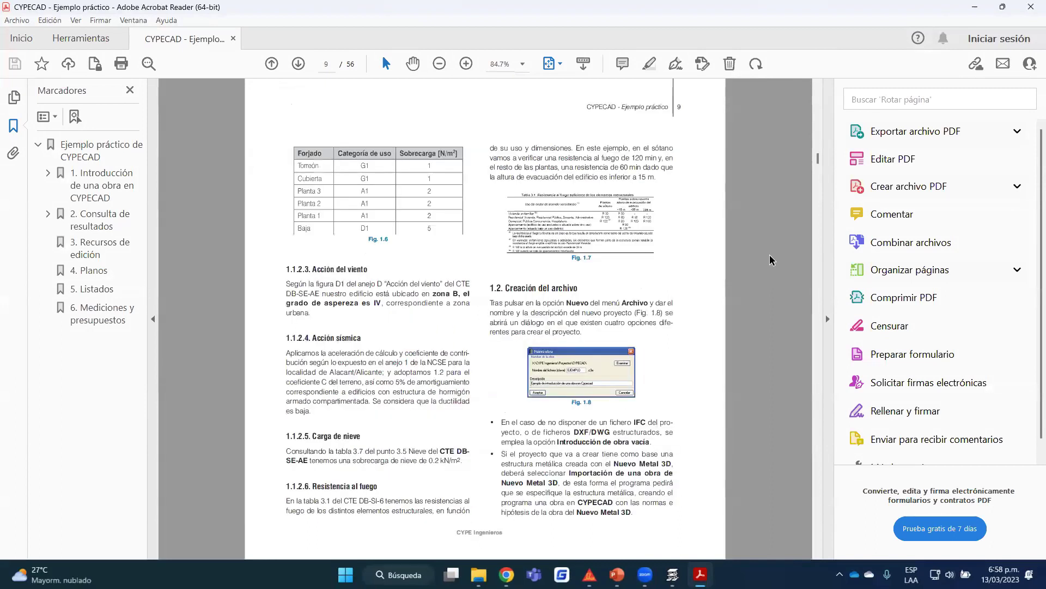
scroll(770, 260, down, 1)
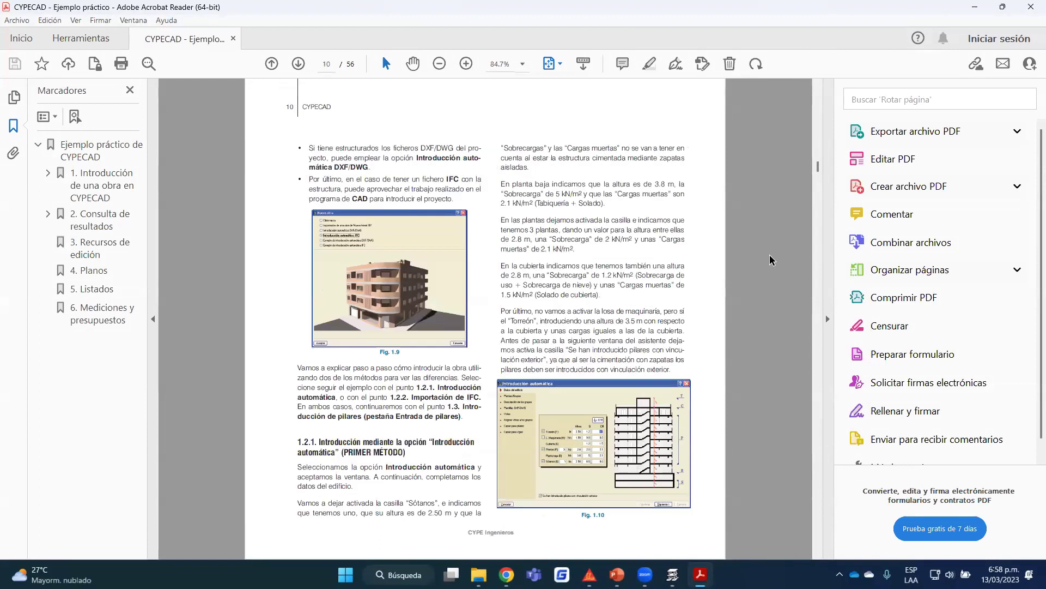
scroll(770, 259, down, 1)
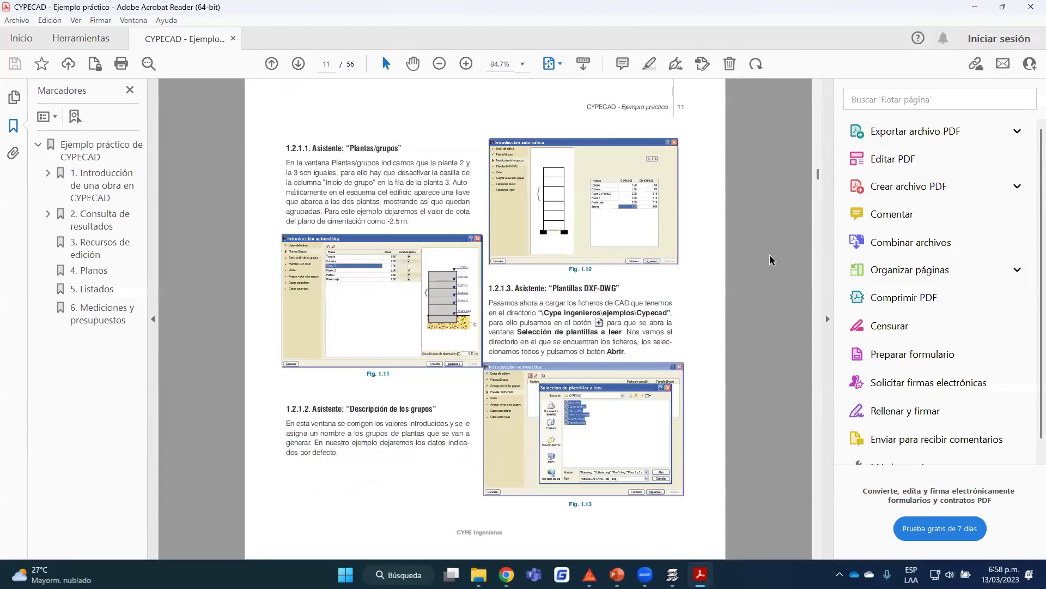
scroll(770, 260, up, 1)
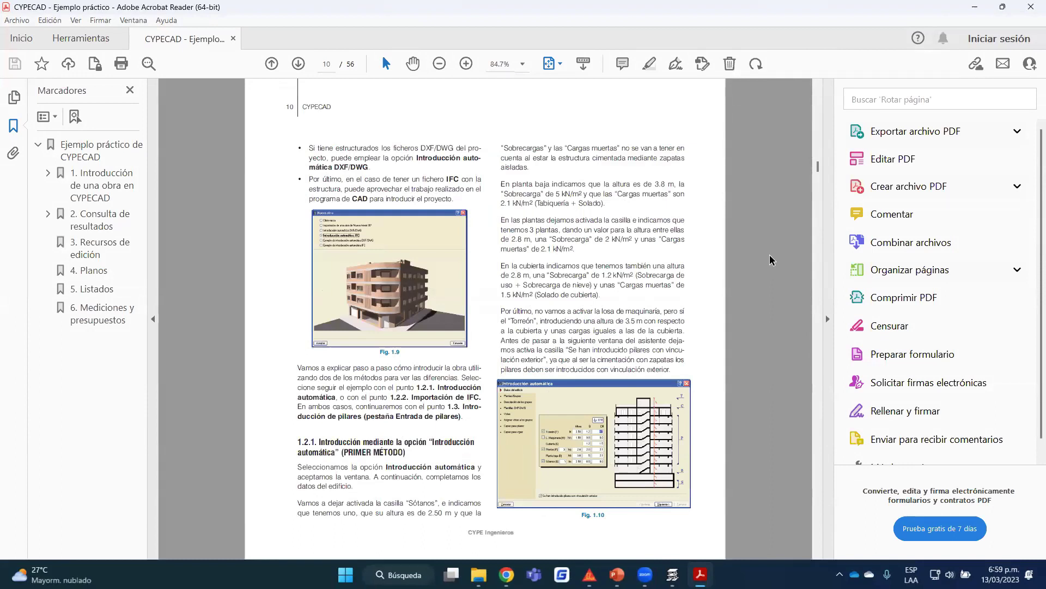
scroll(770, 260, down, 1)
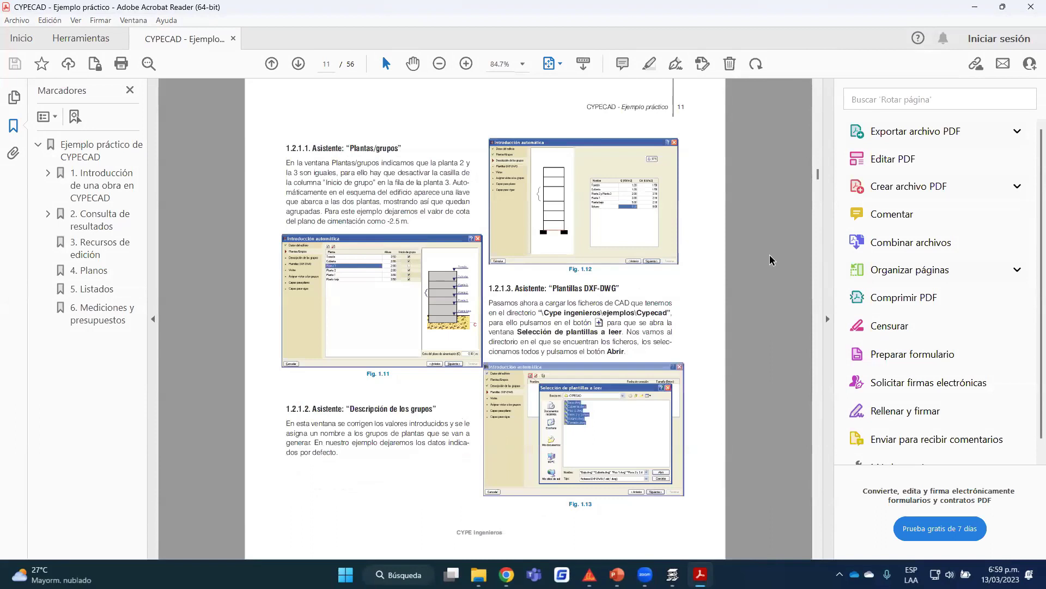
scroll(770, 260, down, 1)
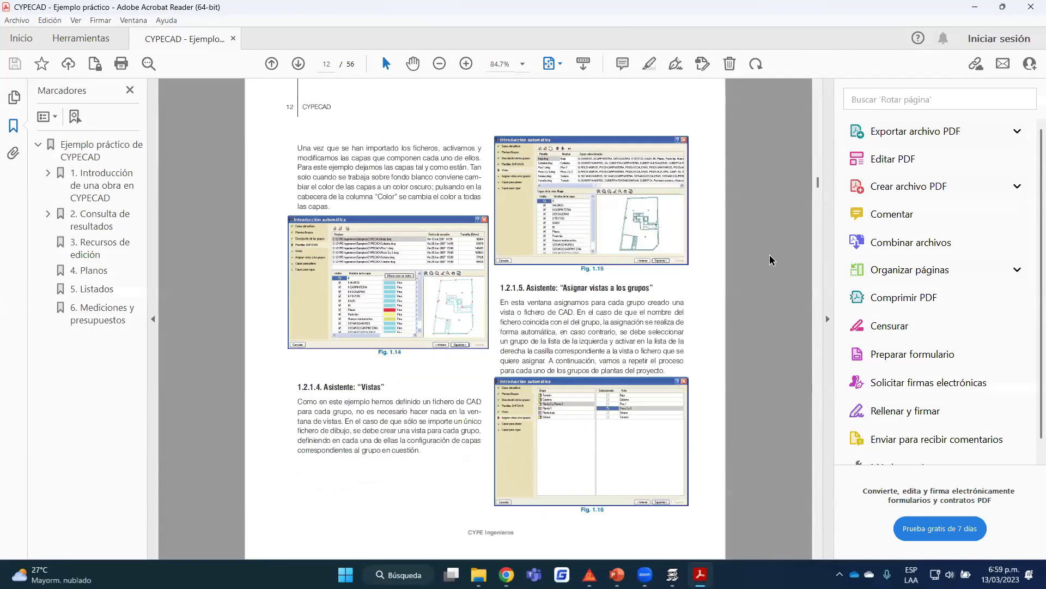
scroll(770, 260, down, 1)
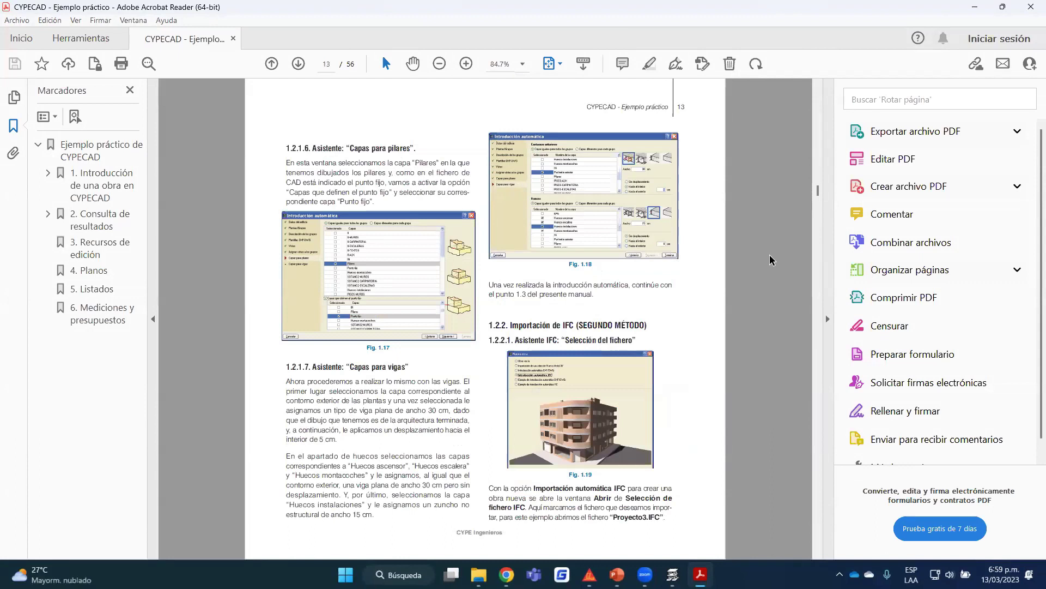
scroll(770, 260, down, 1)
scroll(770, 260, down, 1)
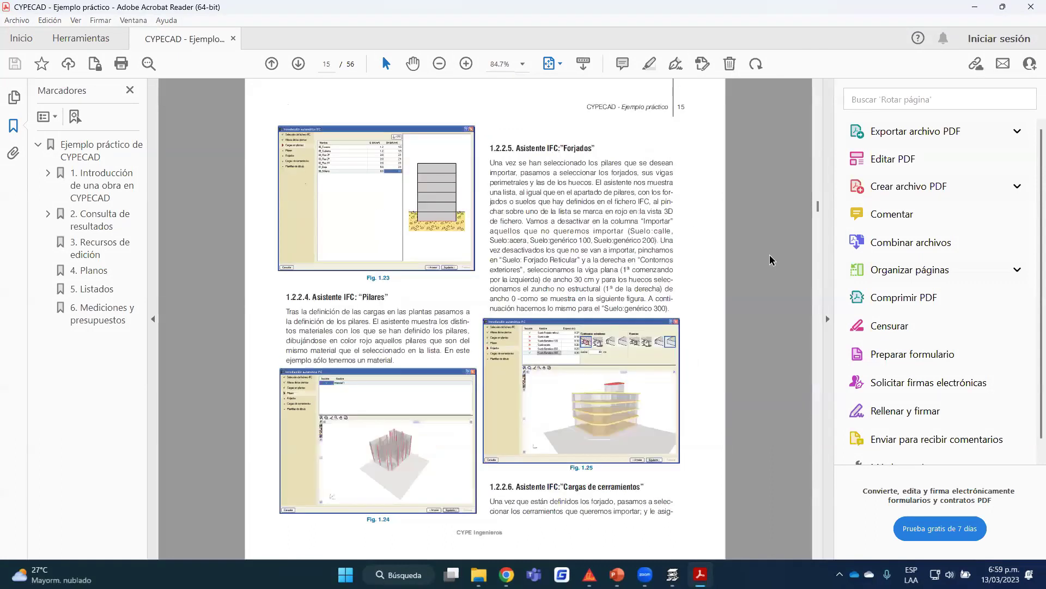
scroll(770, 260, down, 4)
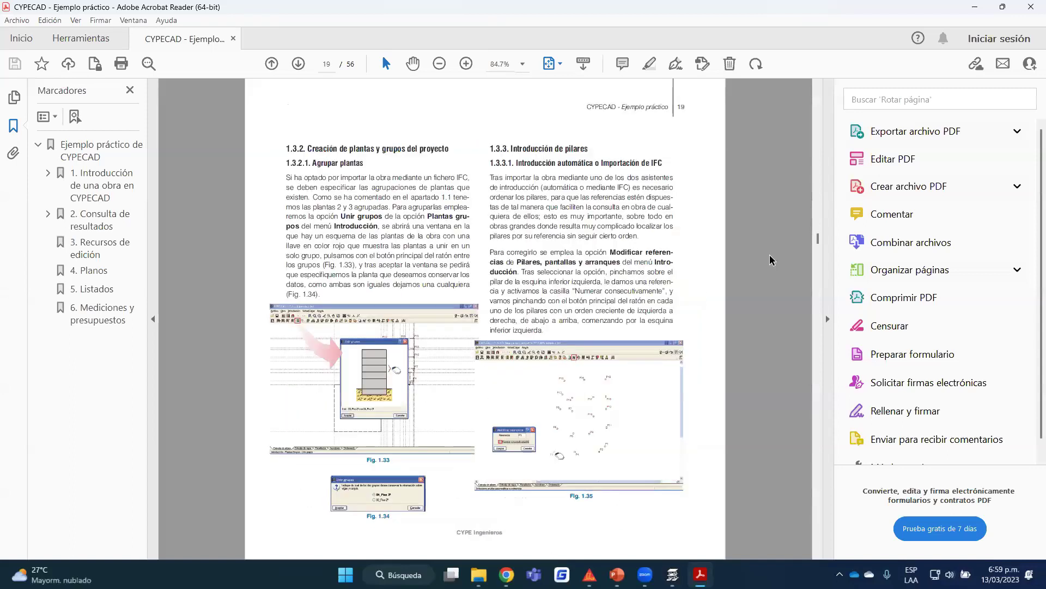
scroll(770, 260, down, 2)
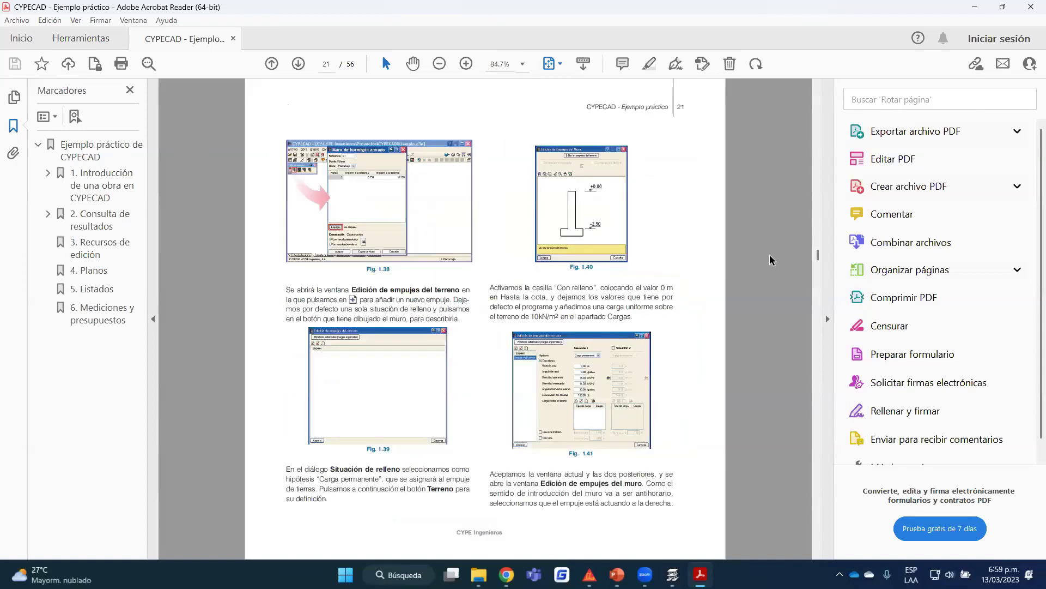
scroll(770, 260, down, 6)
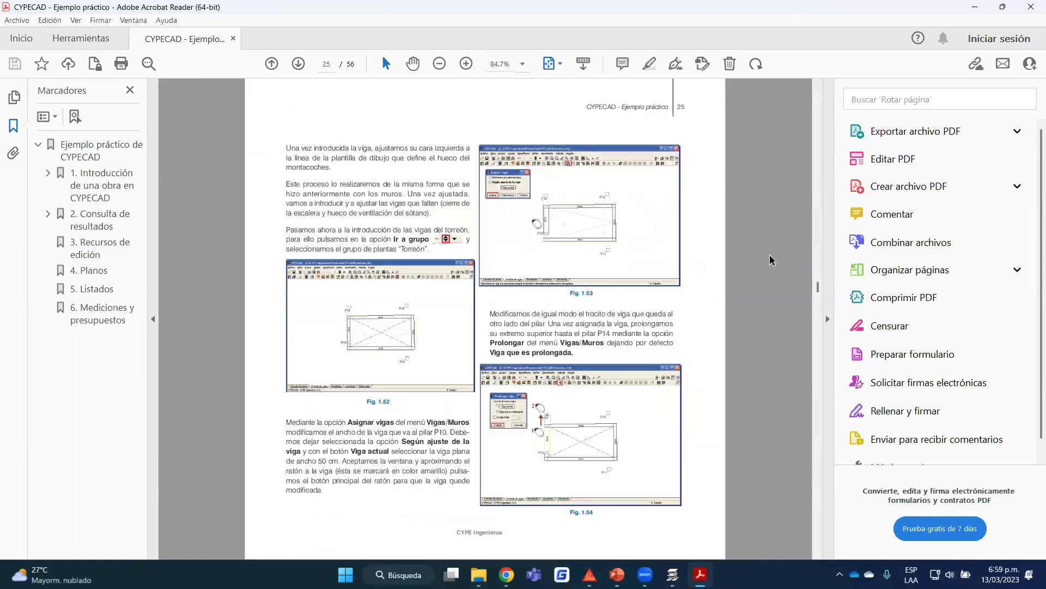
scroll(770, 260, down, 2)
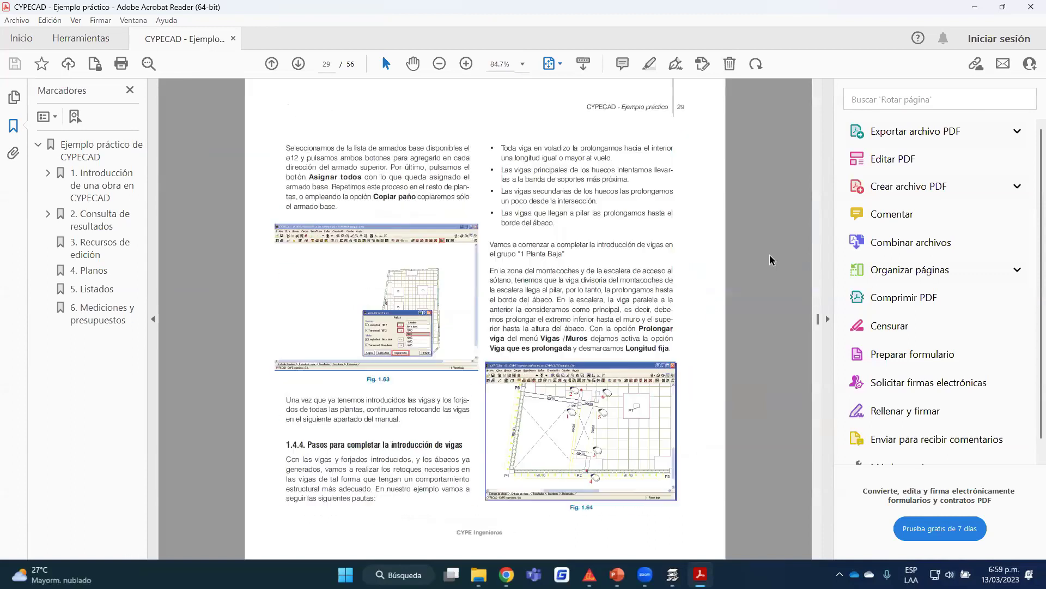
scroll(771, 260, down, 5)
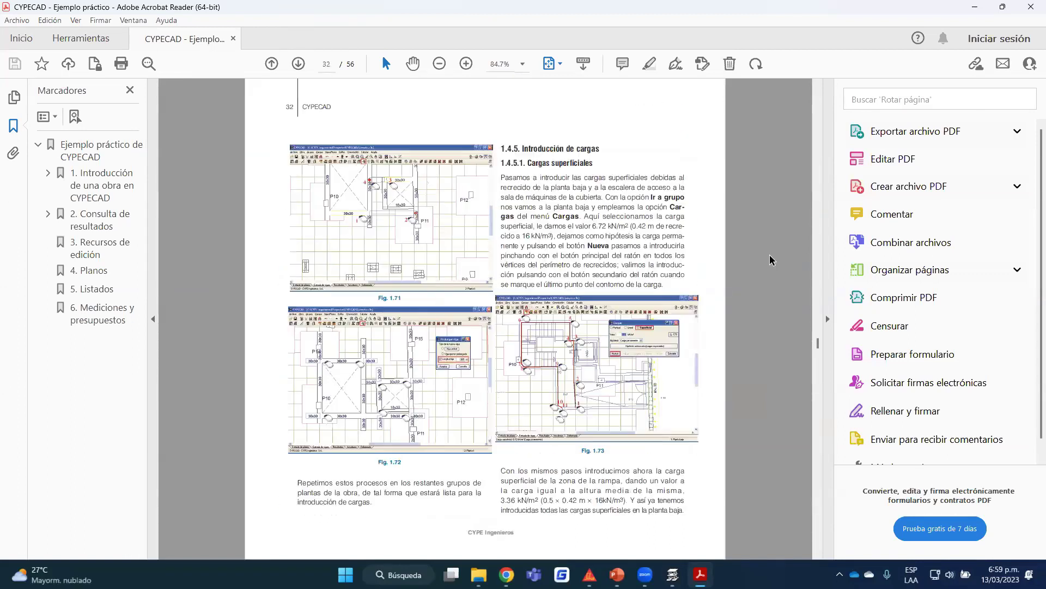
scroll(770, 260, down, 1)
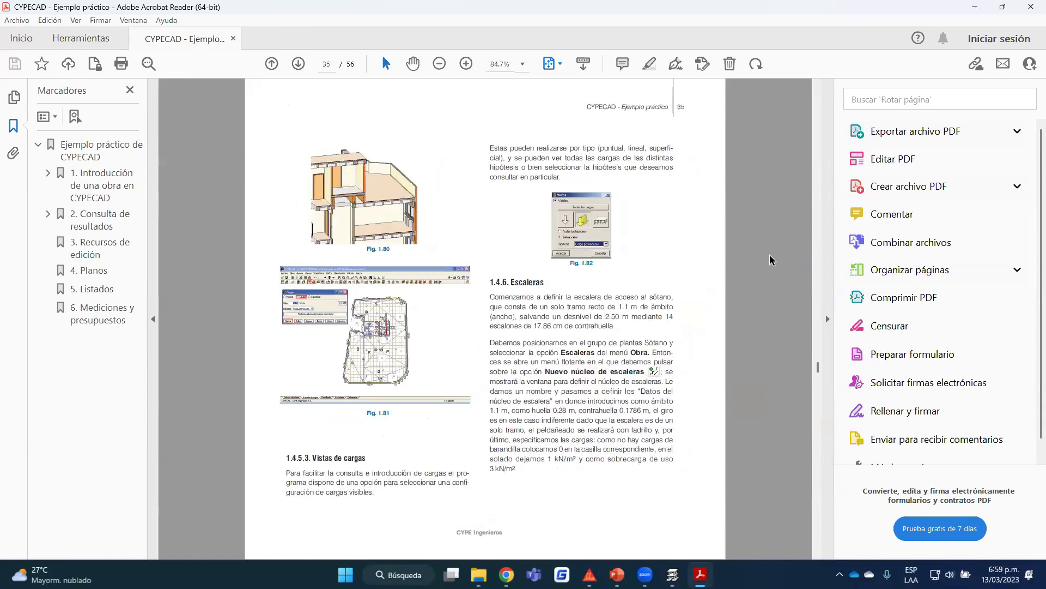
scroll(770, 260, down, 5)
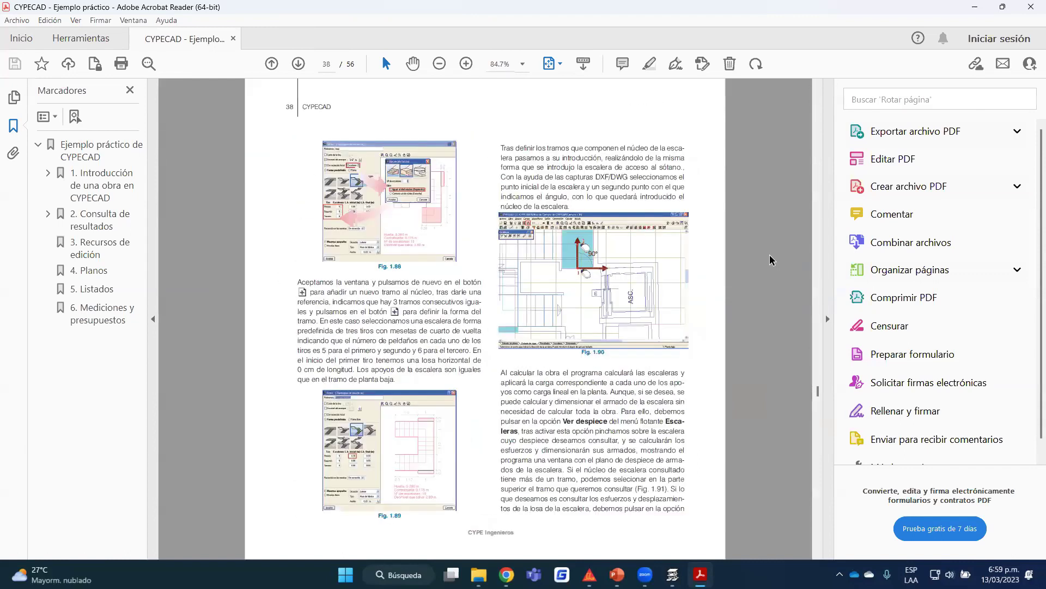
scroll(770, 260, down, 4)
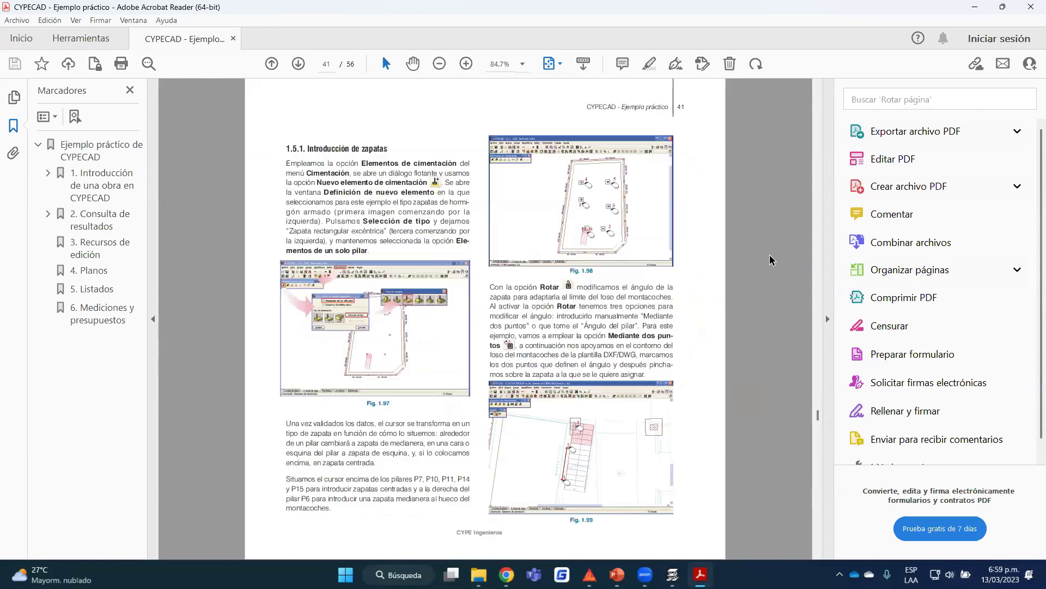
scroll(770, 260, down, 6)
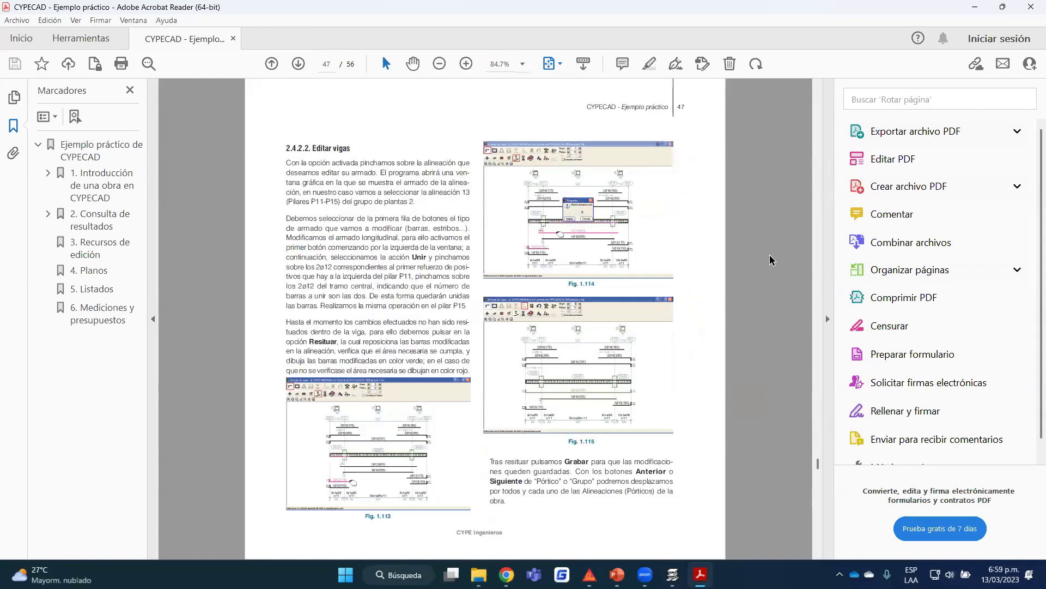
scroll(770, 260, down, 6)
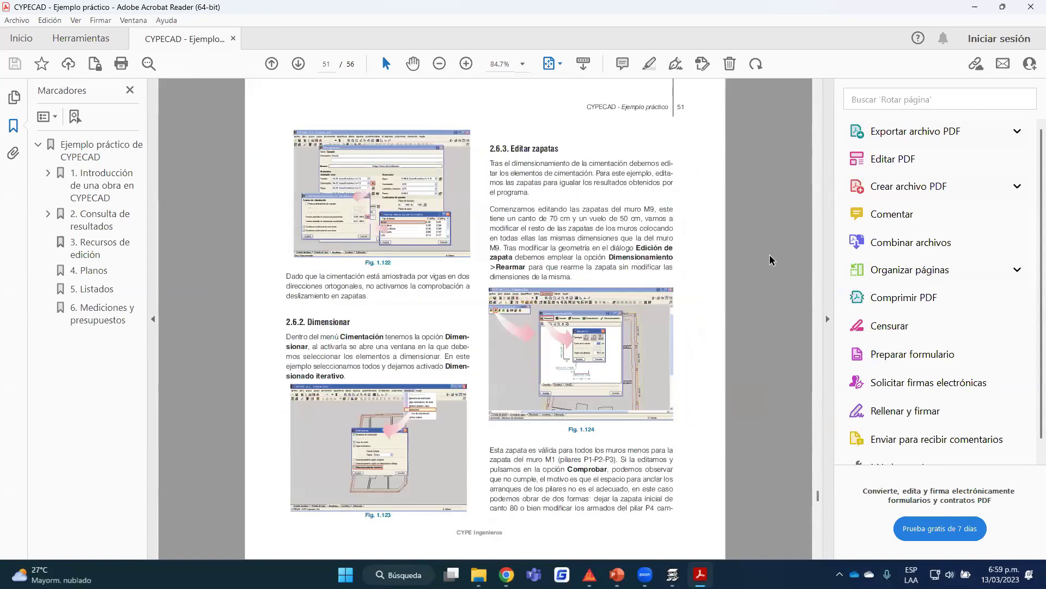
click(1031, 7)
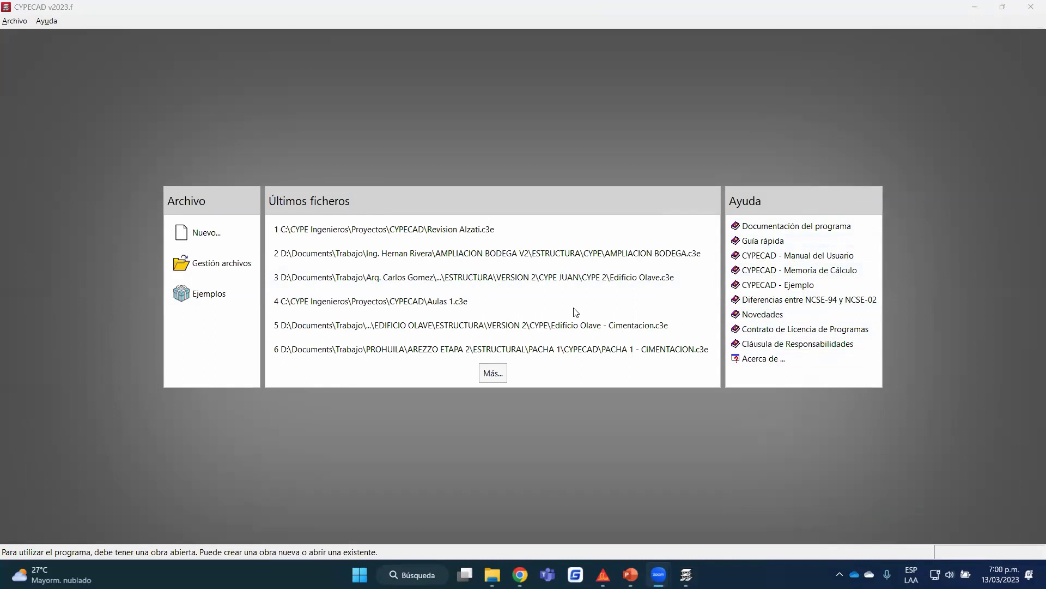
Start a new project in CYPECAD and set its file name to 13032023.
click(297, 97)
click(208, 231)
double_click(481, 264)
text(13032023)
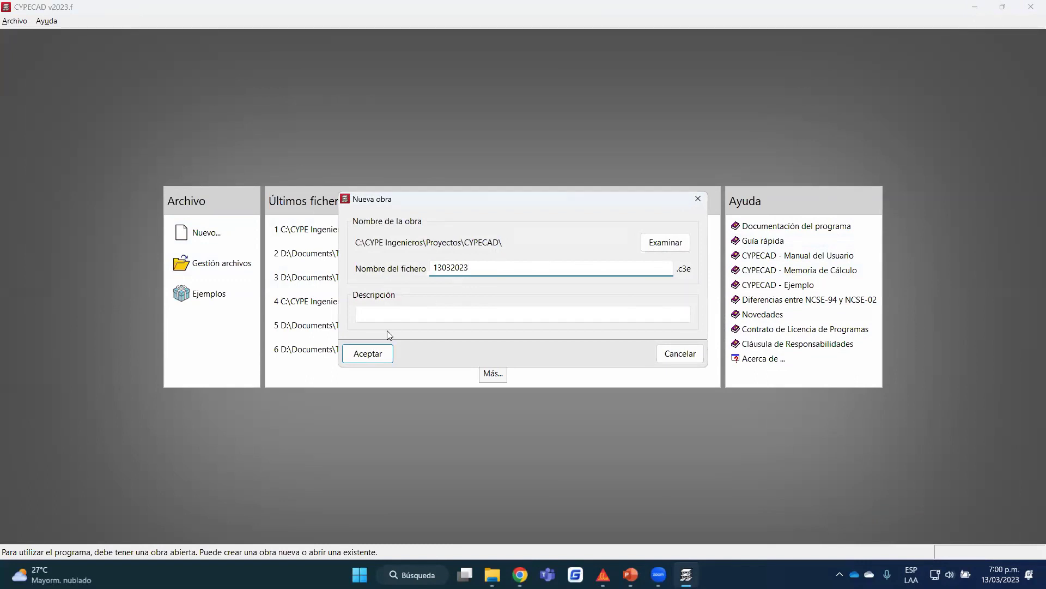
Copy the file name 13032023 into the project description and confirm the new project.
double_click(479, 268)
click(420, 314)
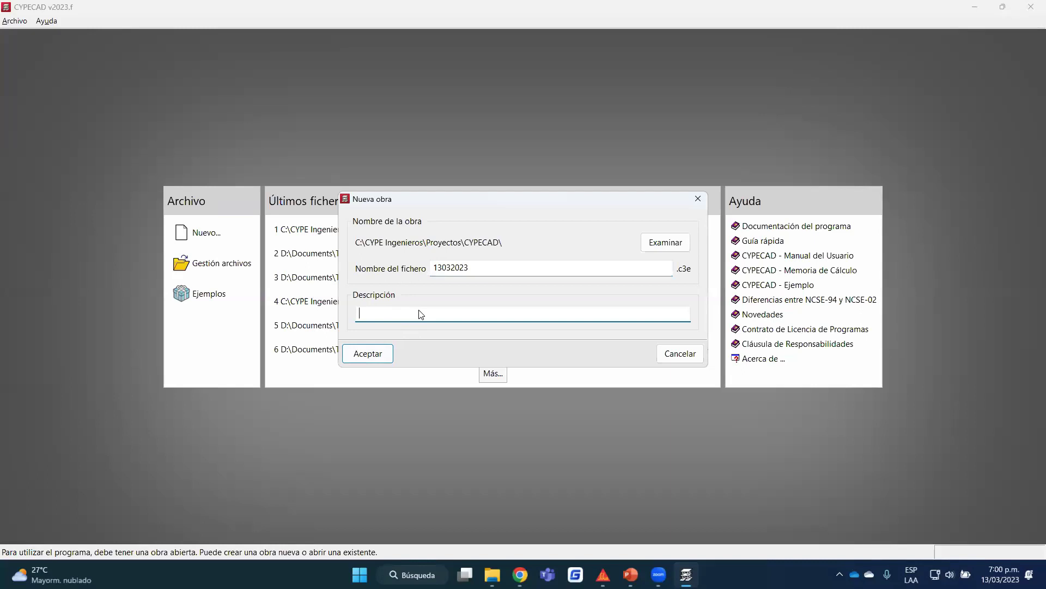
double_click(513, 273)
key(ctrl+c)
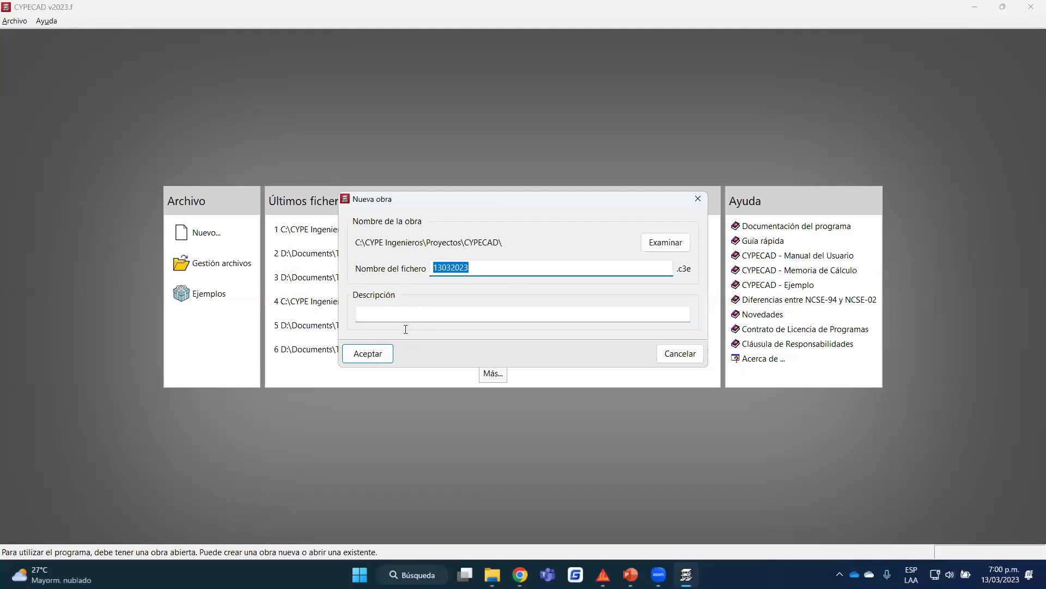
click(409, 313)
key(ctrl+v)
click(381, 352)
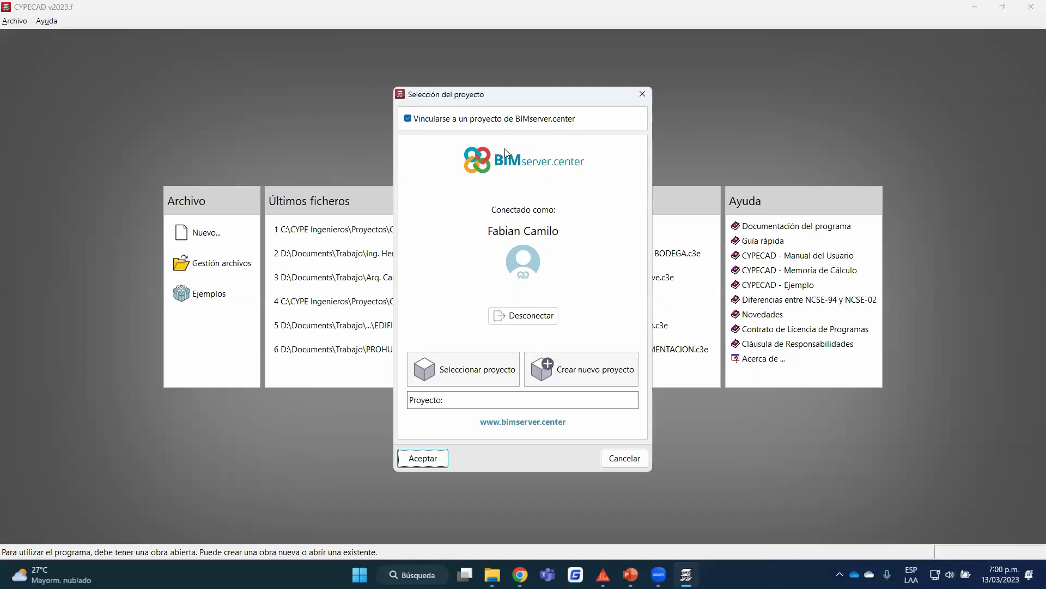
Turn off the link to a BIMserver.center project and create the project as an empty one with Obra vacía.
drag(412, 103, 430, 124)
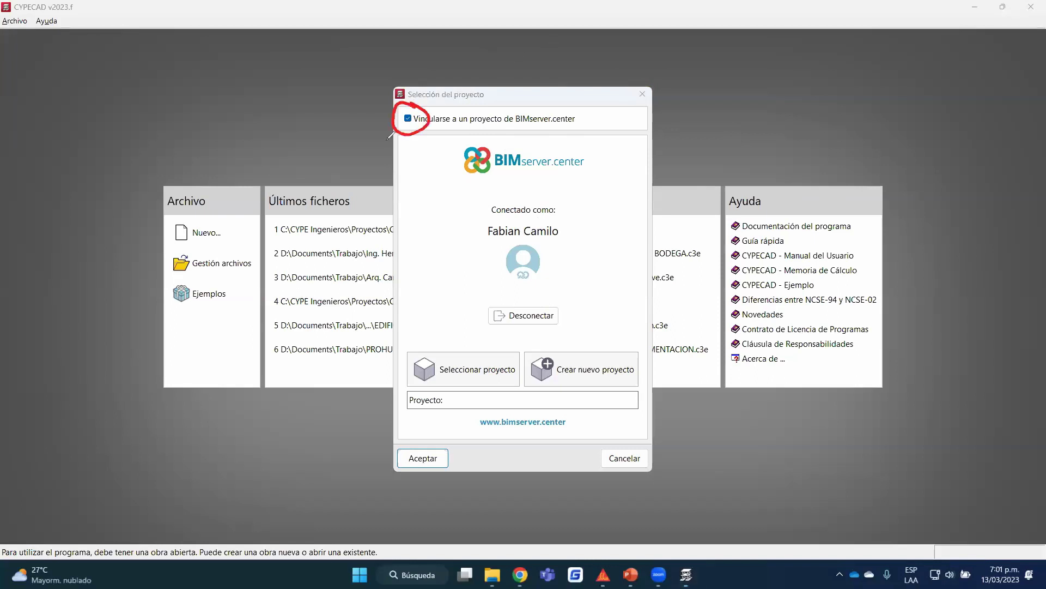
click(543, 119)
click(440, 453)
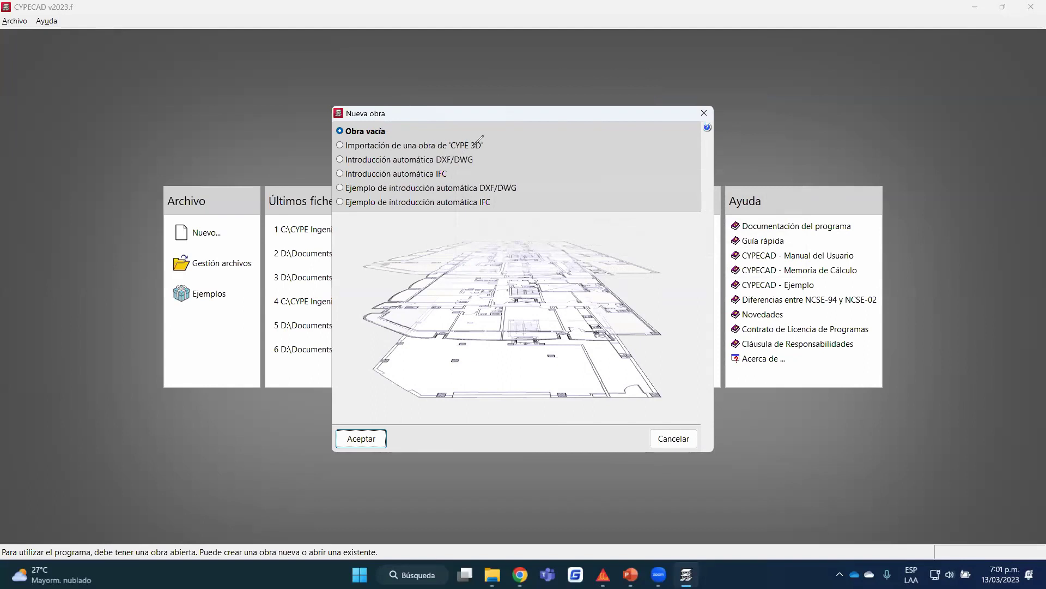
mouse_move(453, 159)
click(364, 439)
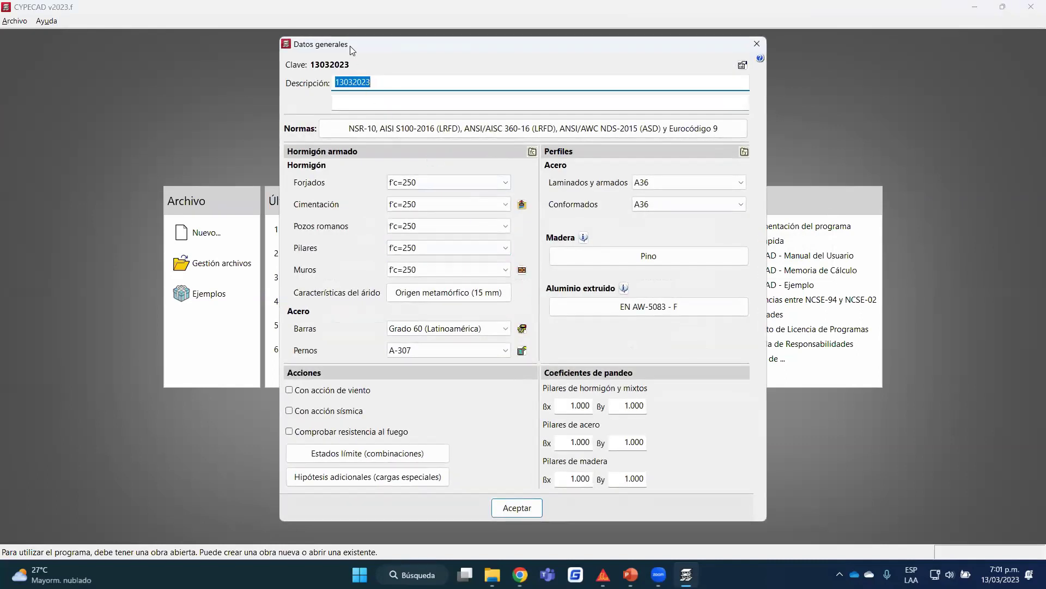
drag(352, 50, 354, 47)
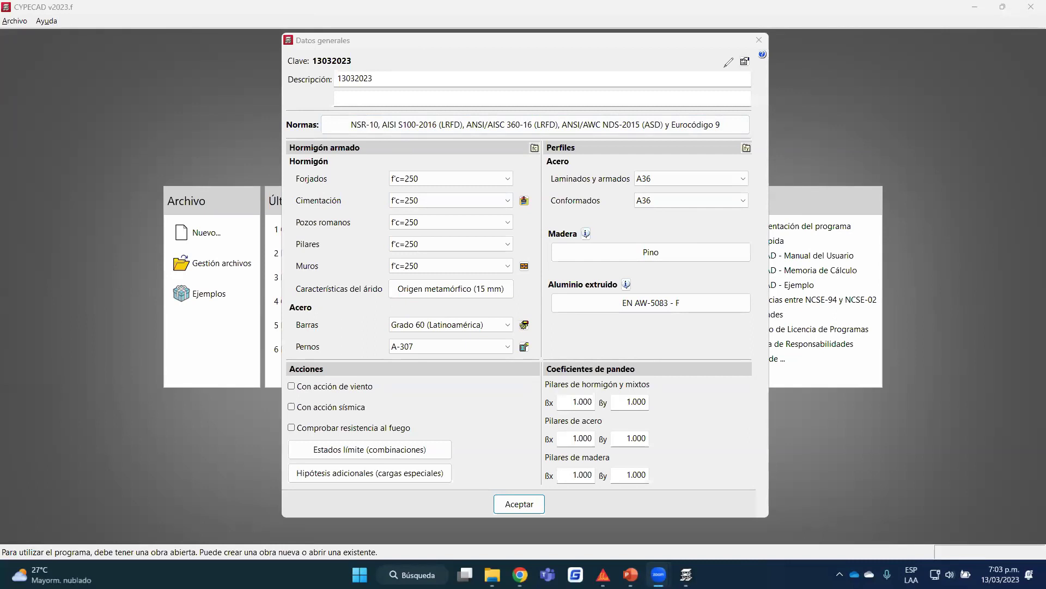
click(295, 42)
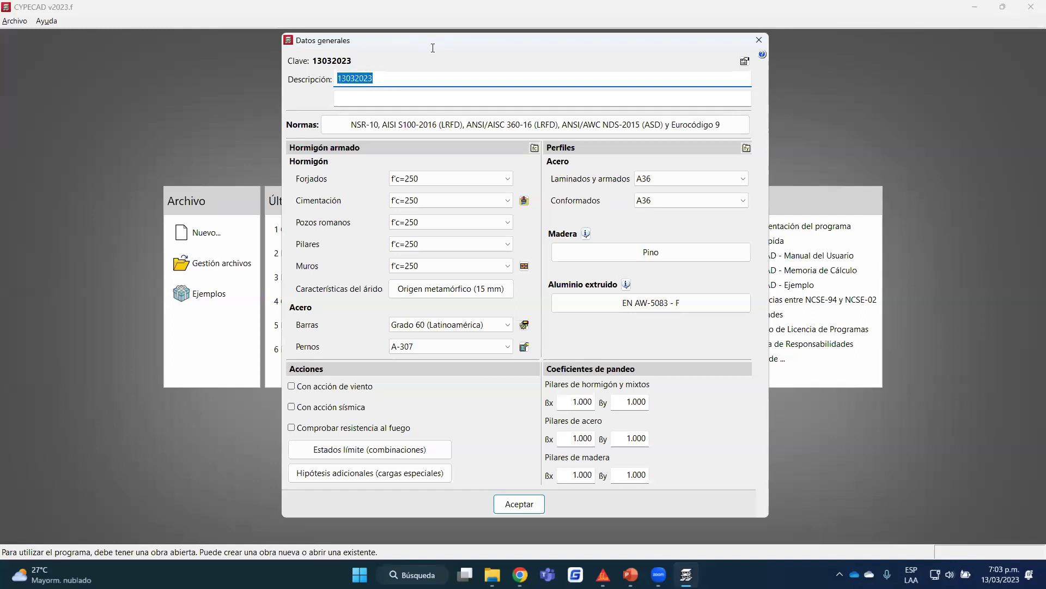
mouse_move(392, 70)
mouse_down()
mouse_move(354, 82)
mouse_move(371, 65)
mouse_up()
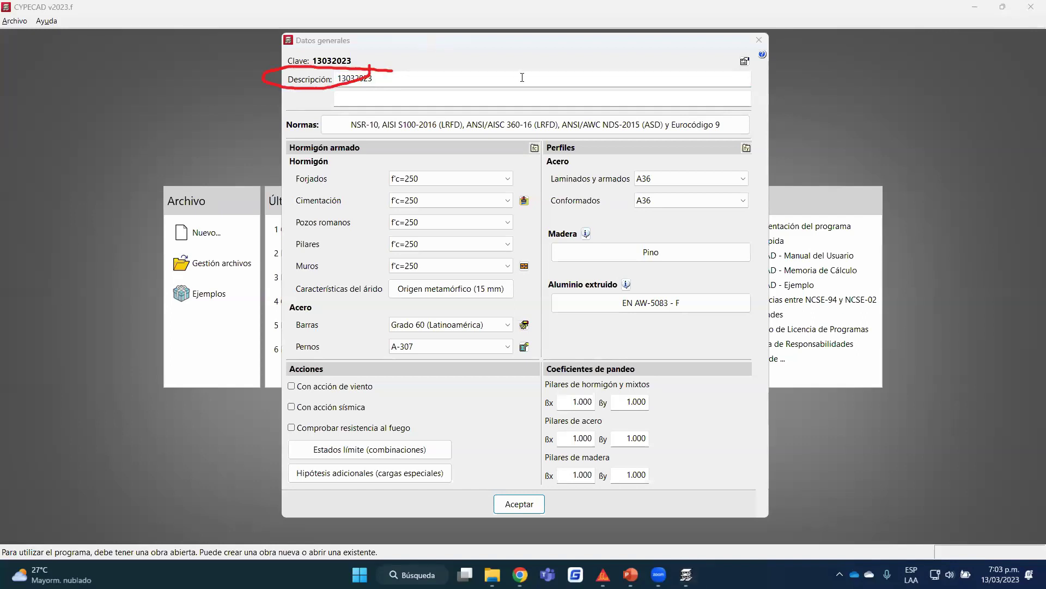
right_click(730, 81)
Open the project comments, try adding and deleting a blank comment, and close them without saving.
click(744, 61)
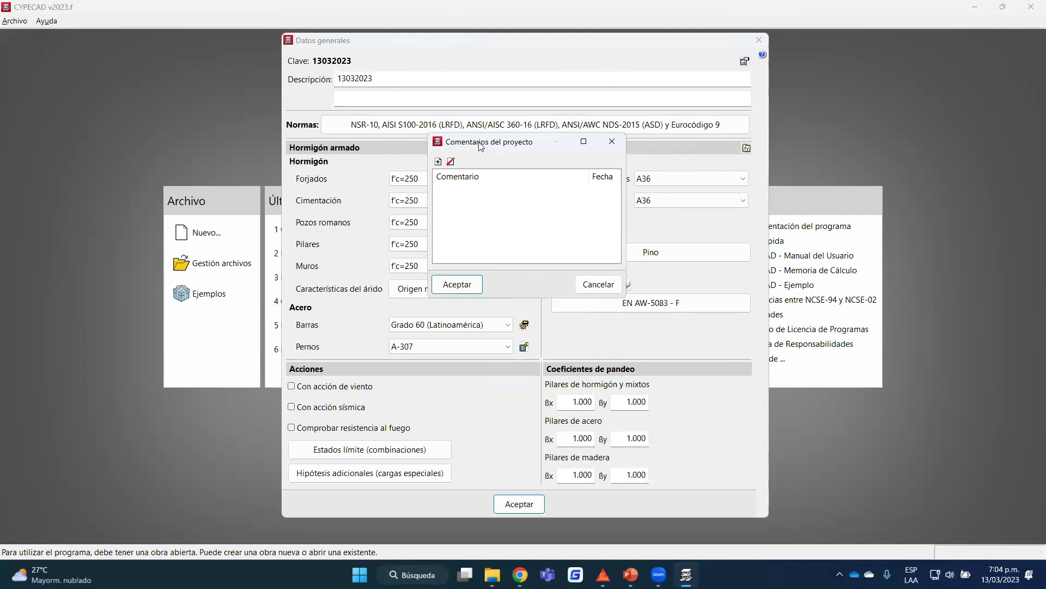
click(438, 161)
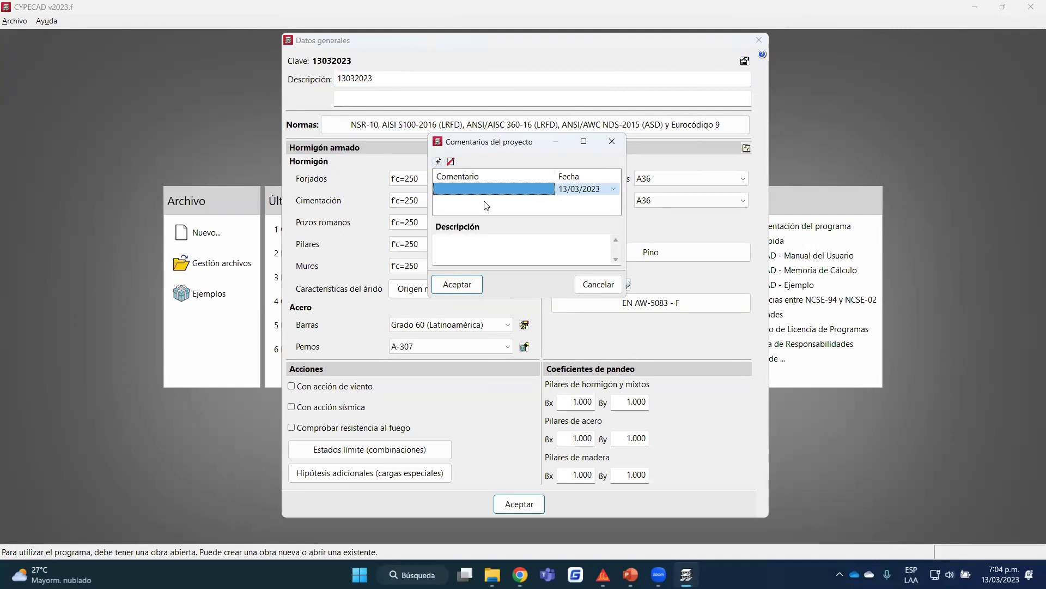
click(451, 161)
click(439, 161)
click(494, 240)
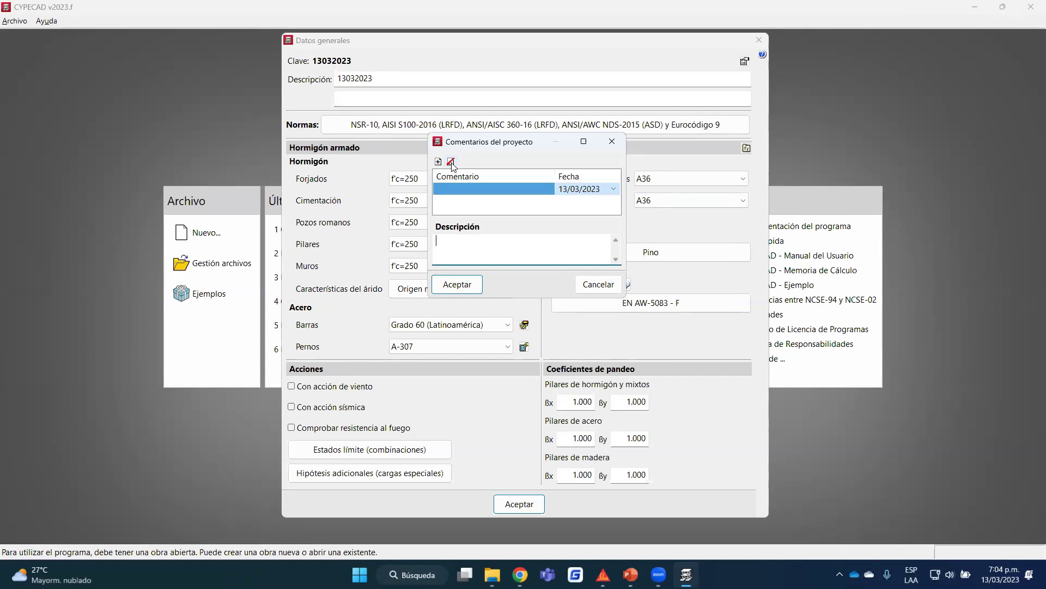
click(612, 142)
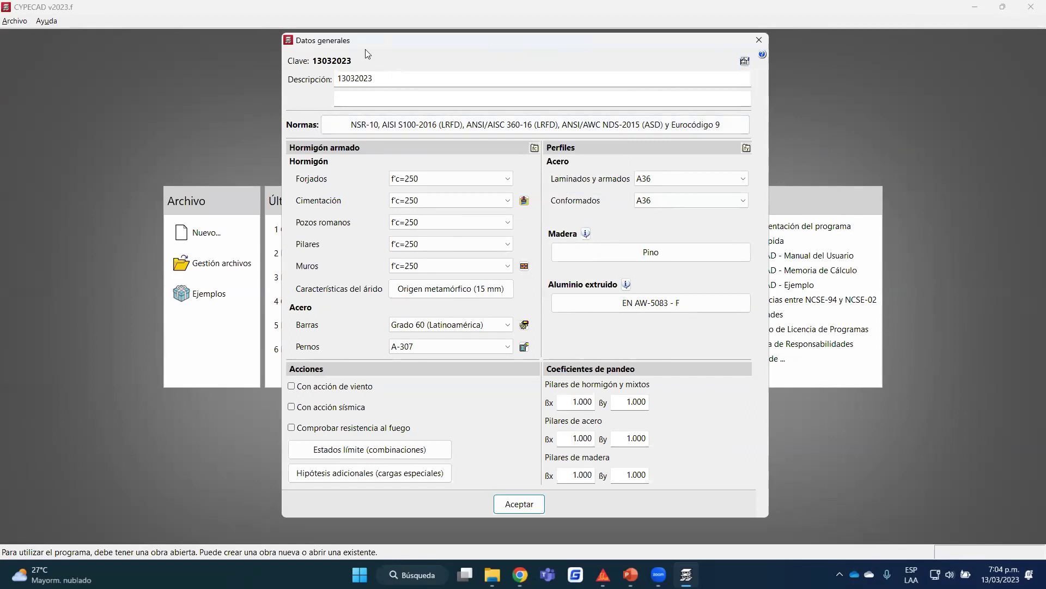
mouse_move(319, 115)
mouse_down()
mouse_move(249, 125)
mouse_move(308, 134)
mouse_up()
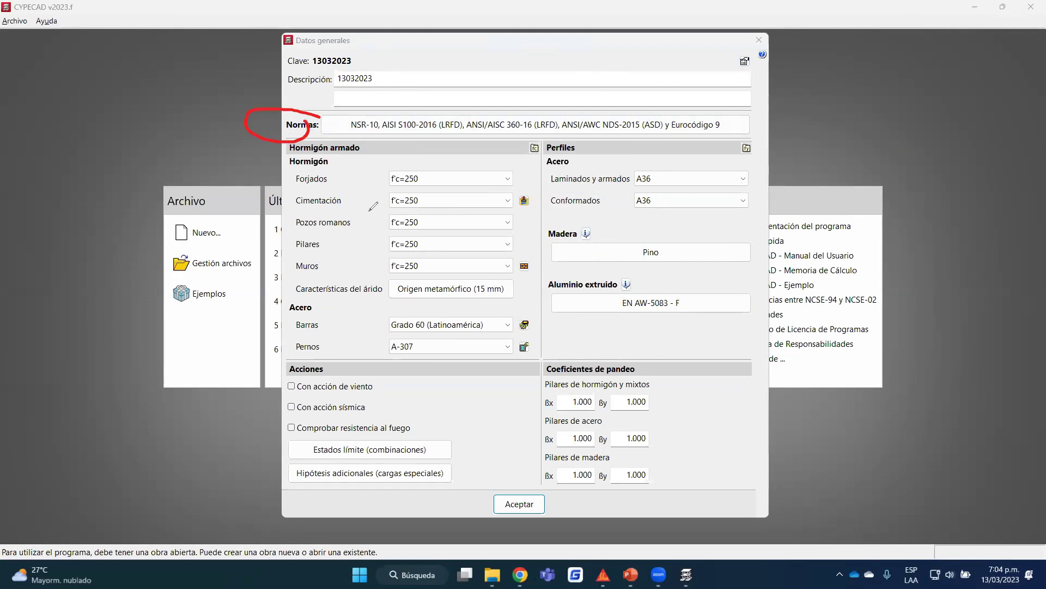
Review the design codes assigned to concrete, timber and aluminium in the project's code selection, and accept the selection.
click(435, 129)
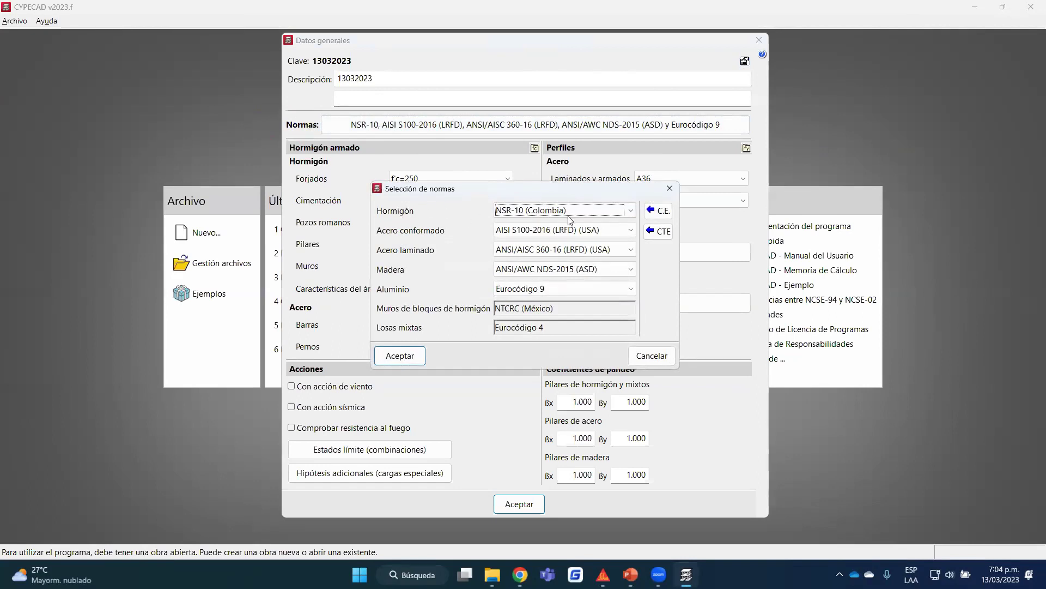
click(614, 213)
click(614, 212)
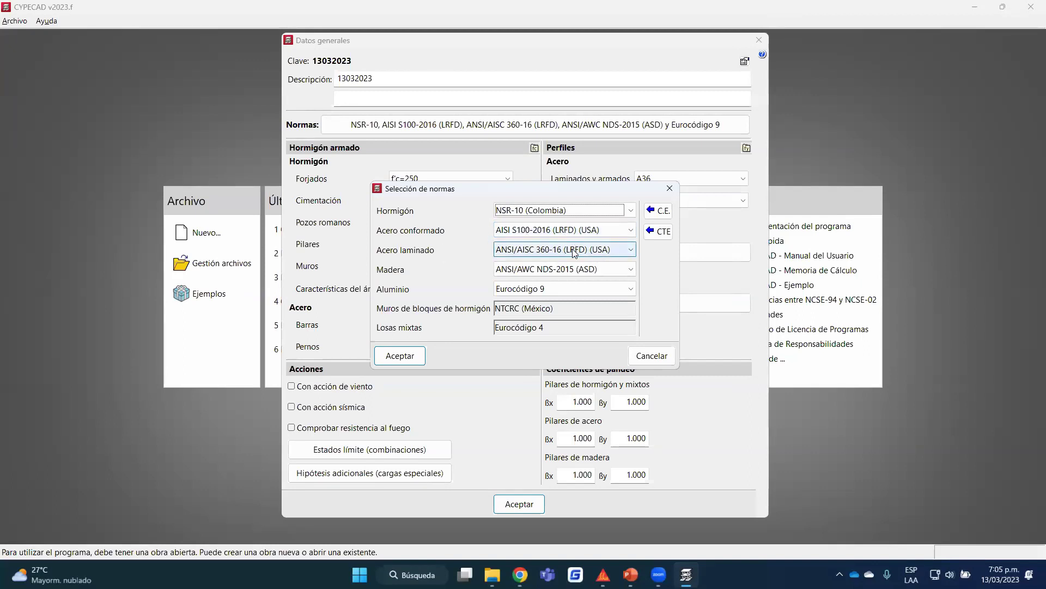
click(625, 270)
click(624, 269)
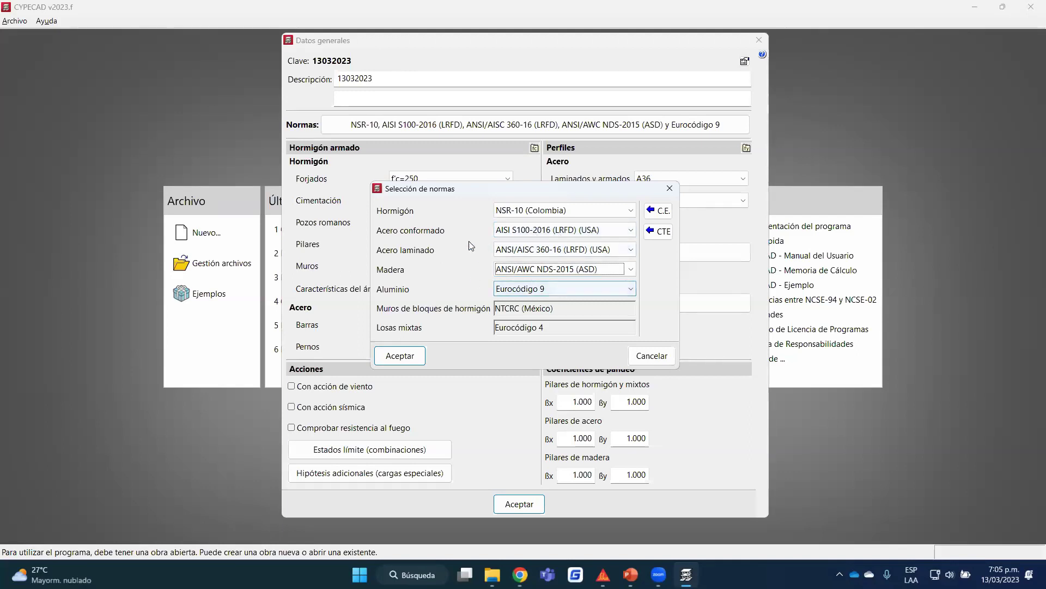
click(628, 289)
click(627, 290)
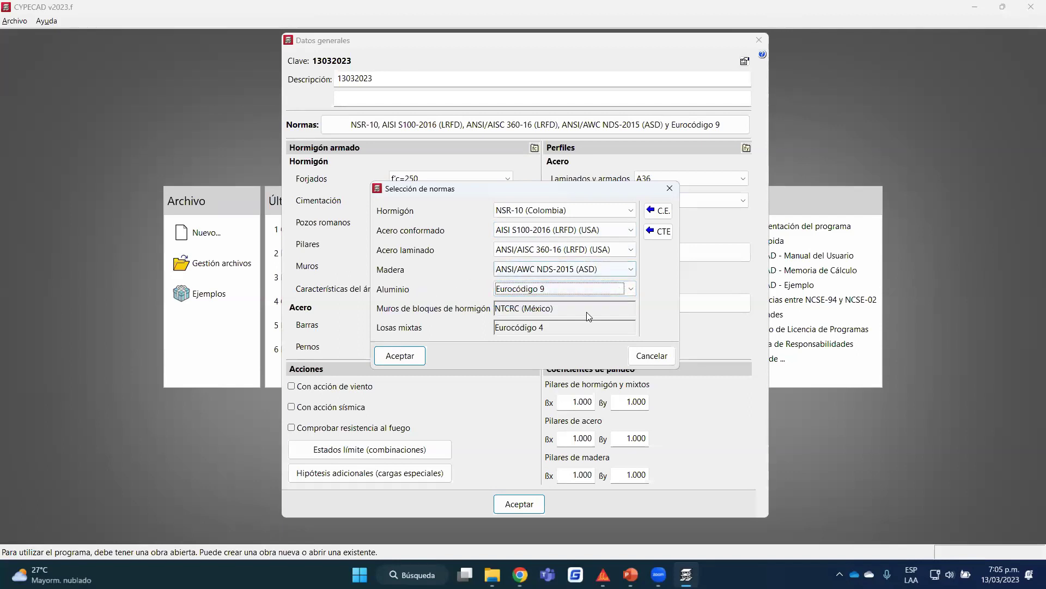
key(Return)
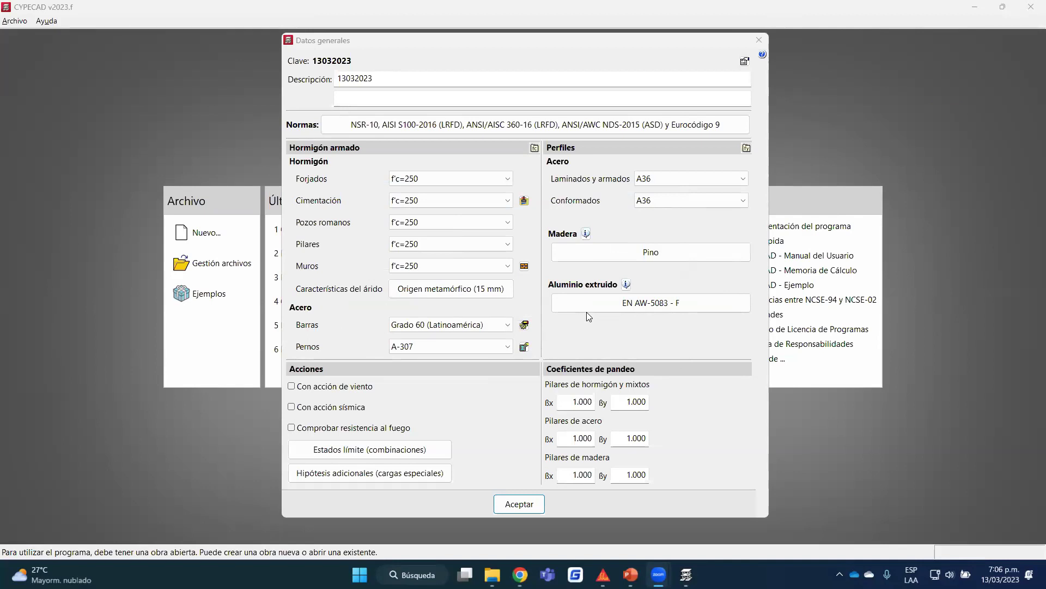
Look through the available international concrete codes, keep NSR-10 (Colombia), and accept the code selection.
click(460, 126)
click(633, 211)
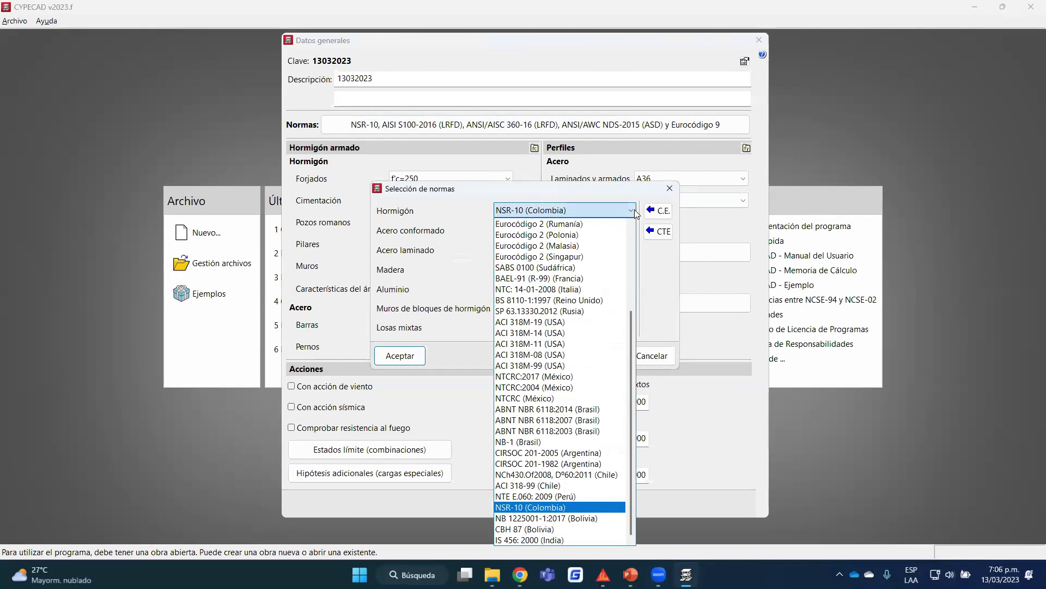
click(599, 196)
drag(601, 192, 607, 123)
click(636, 141)
mouse_move(644, 264)
mouse_down()
mouse_move(644, 179)
mouse_move(633, 281)
mouse_up()
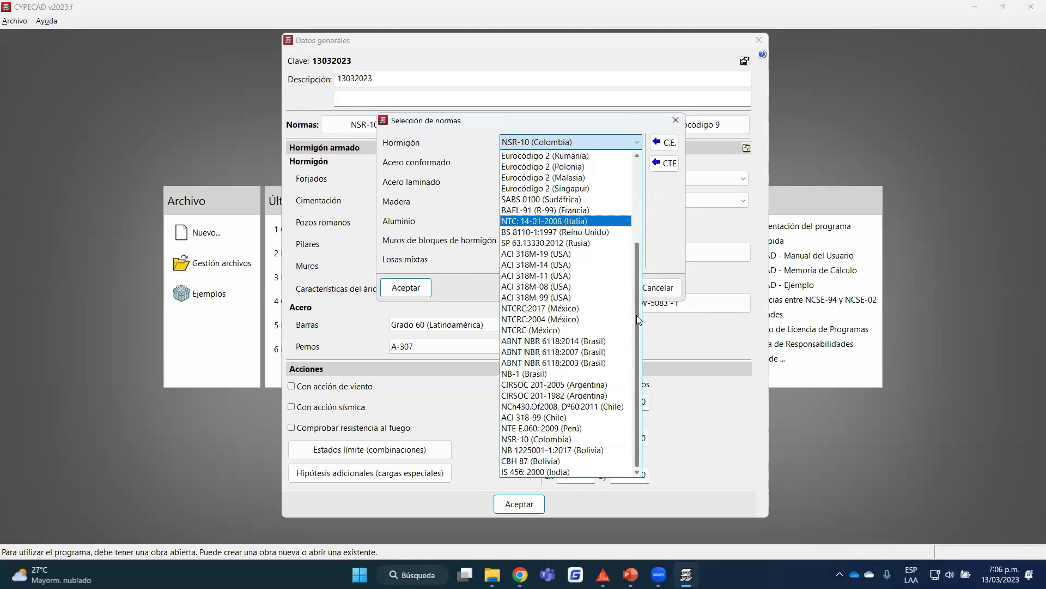
mouse_move(636, 325)
mouse_down()
mouse_move(638, 311)
mouse_move(633, 338)
mouse_up()
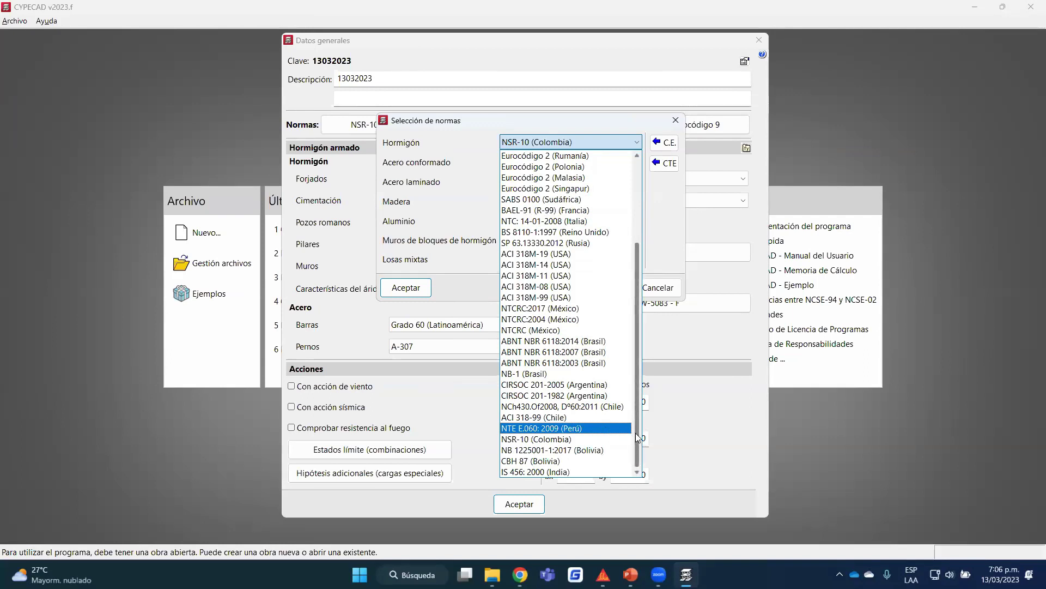
scroll(639, 431, up, 3)
scroll(639, 399, up, 2)
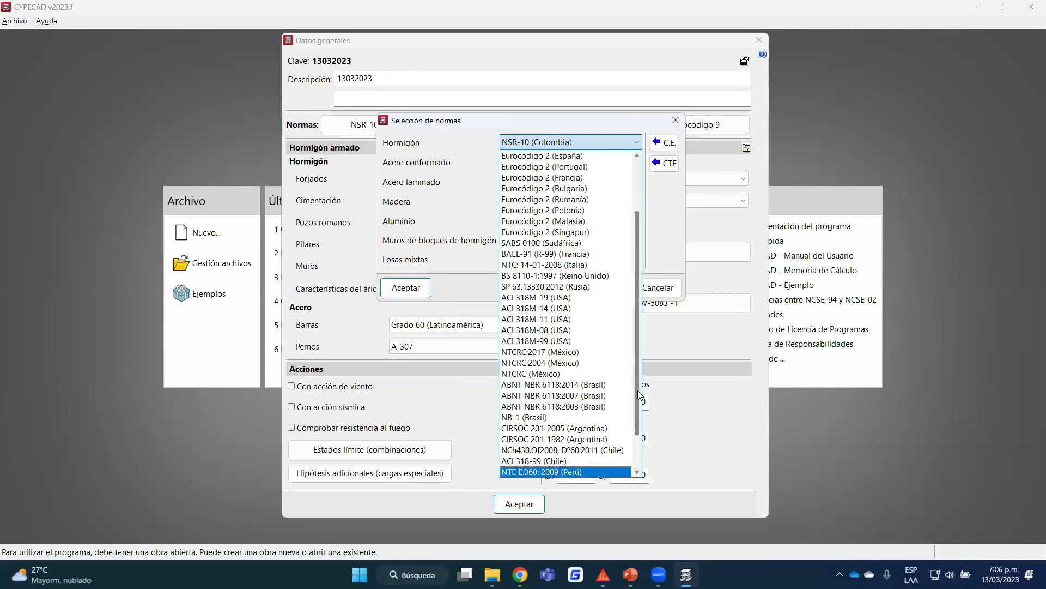
scroll(635, 338, up, 6)
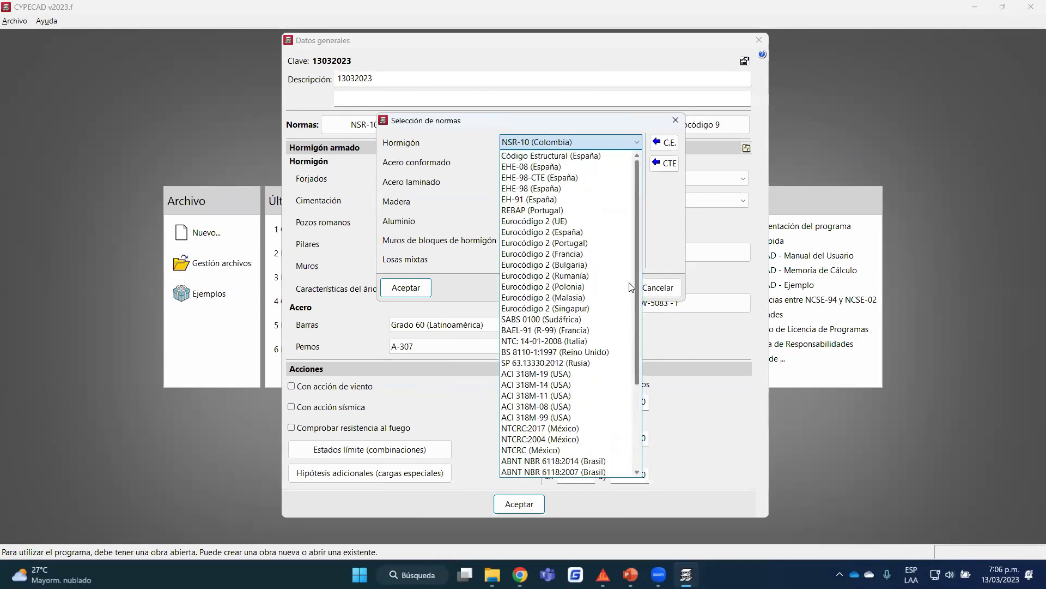
scroll(635, 354, down, 4)
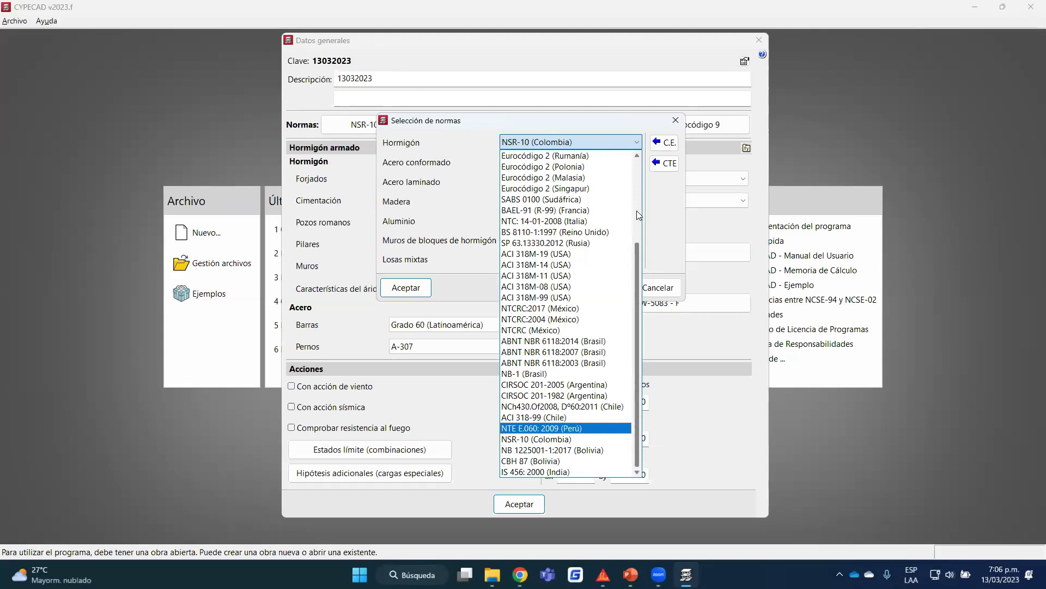
click(676, 226)
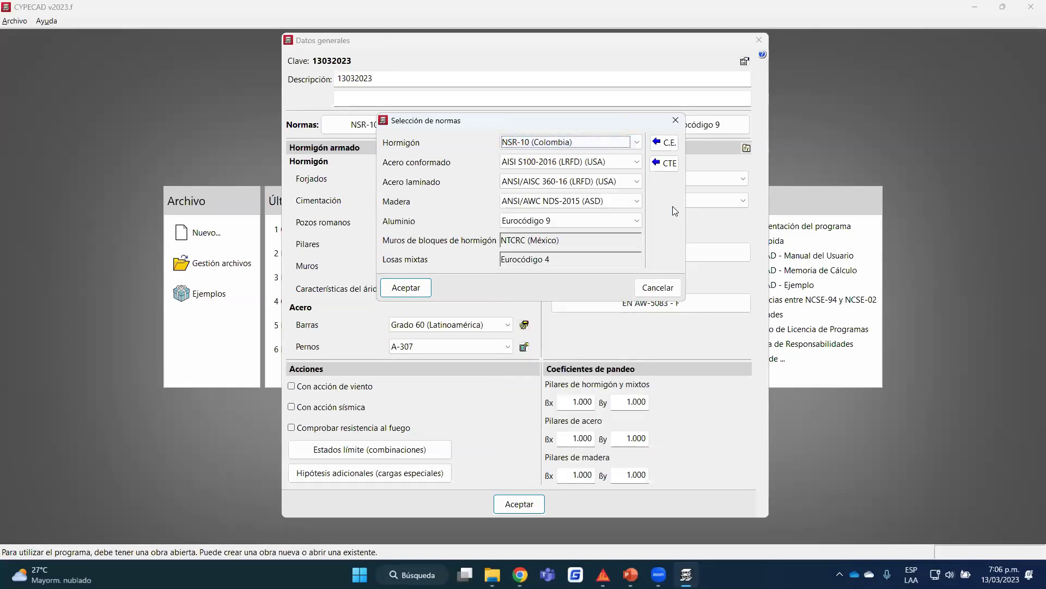
click(570, 142)
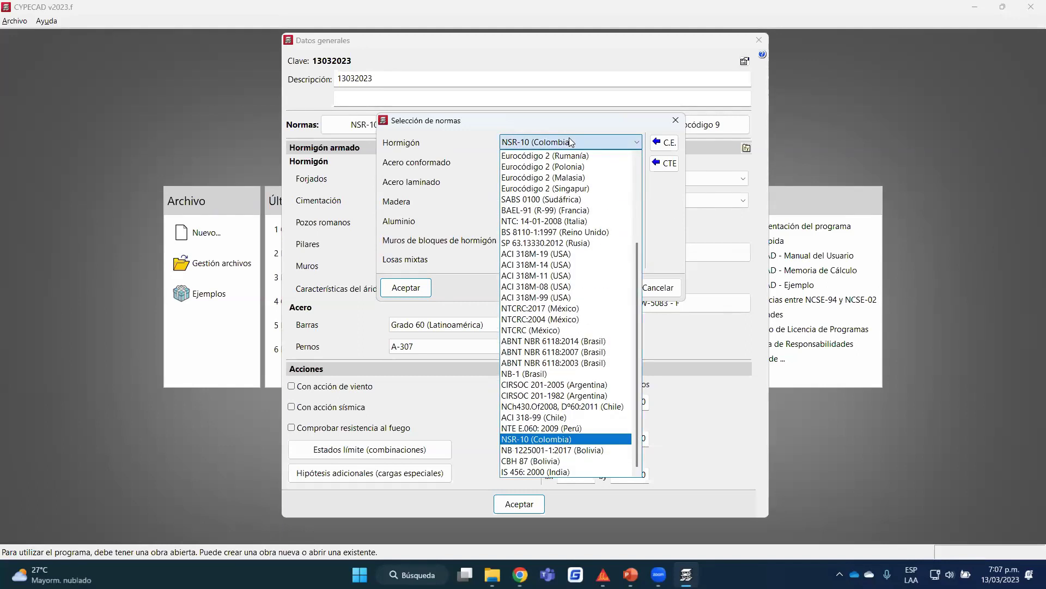
click(570, 142)
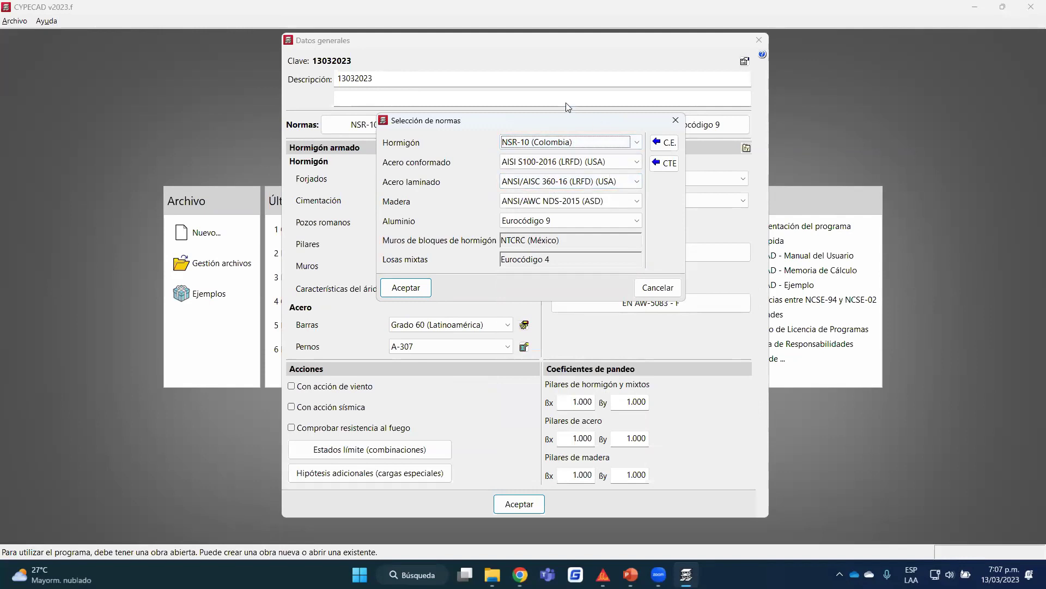
click(415, 284)
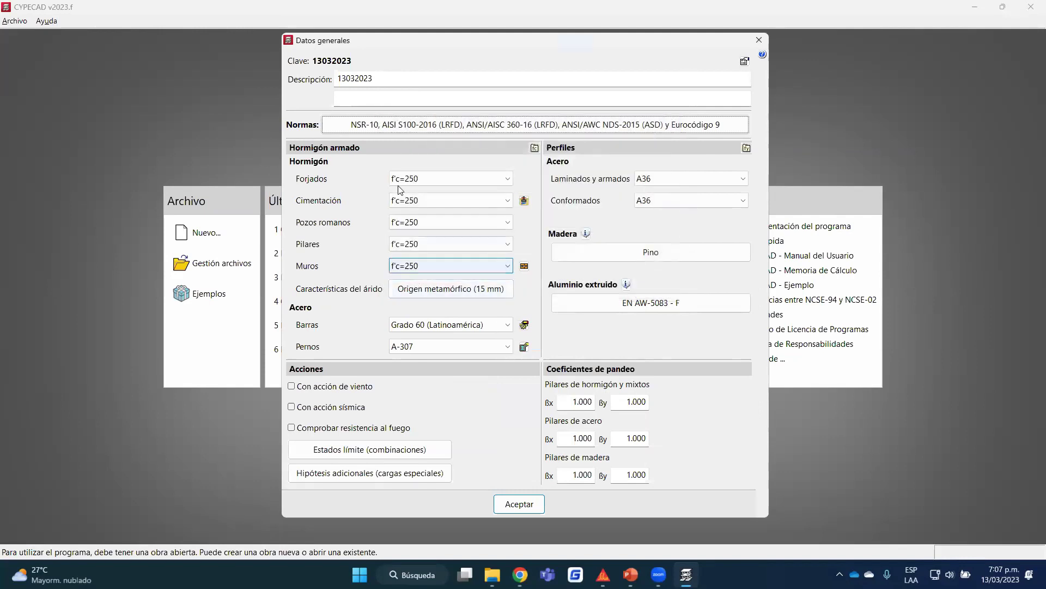
Examine the seismic action code settings for Colombia and Perú.
click(344, 408)
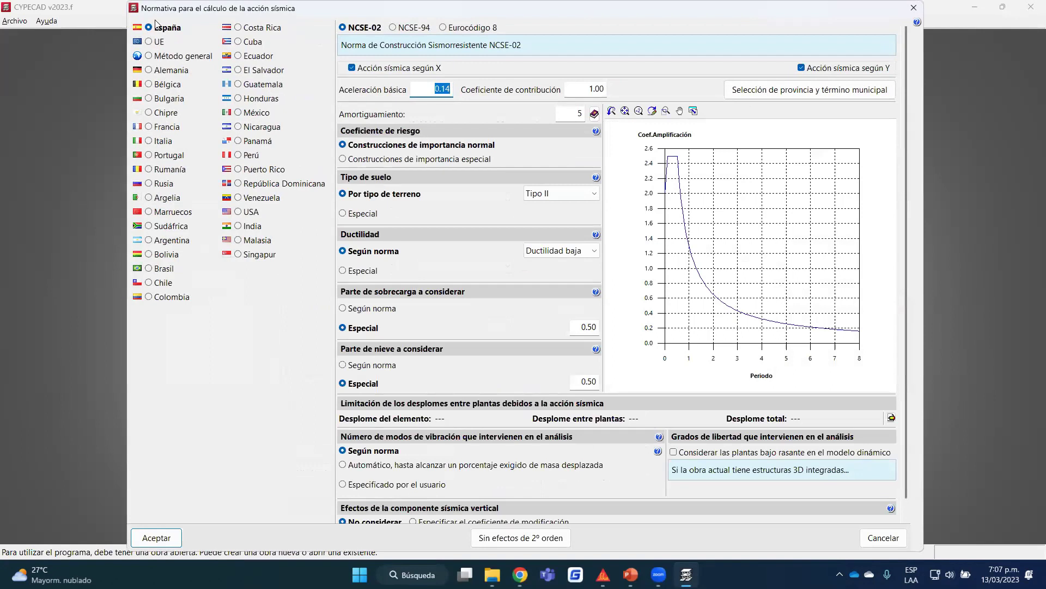
click(181, 299)
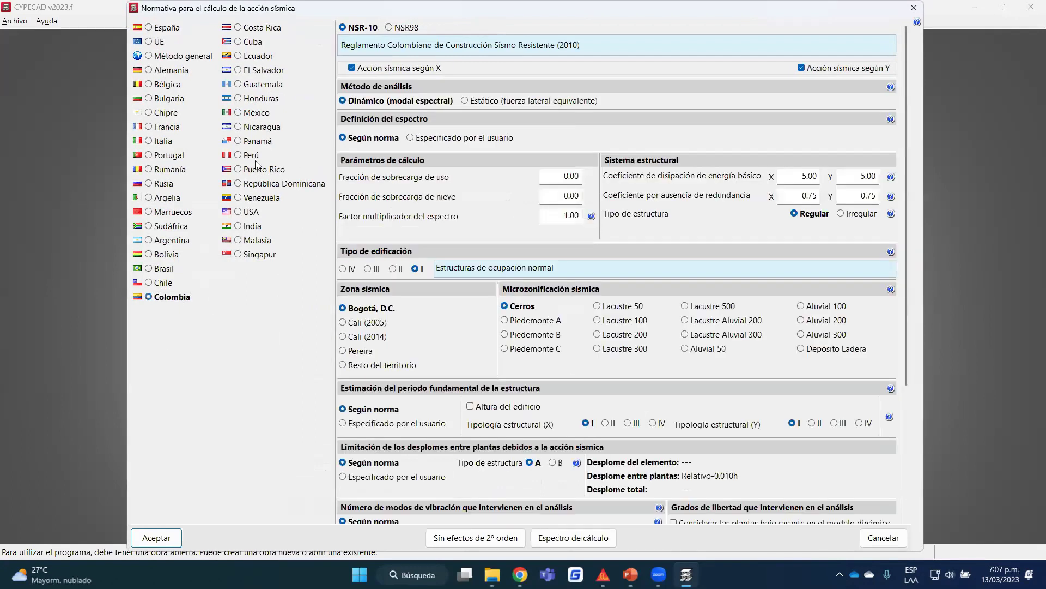
click(254, 156)
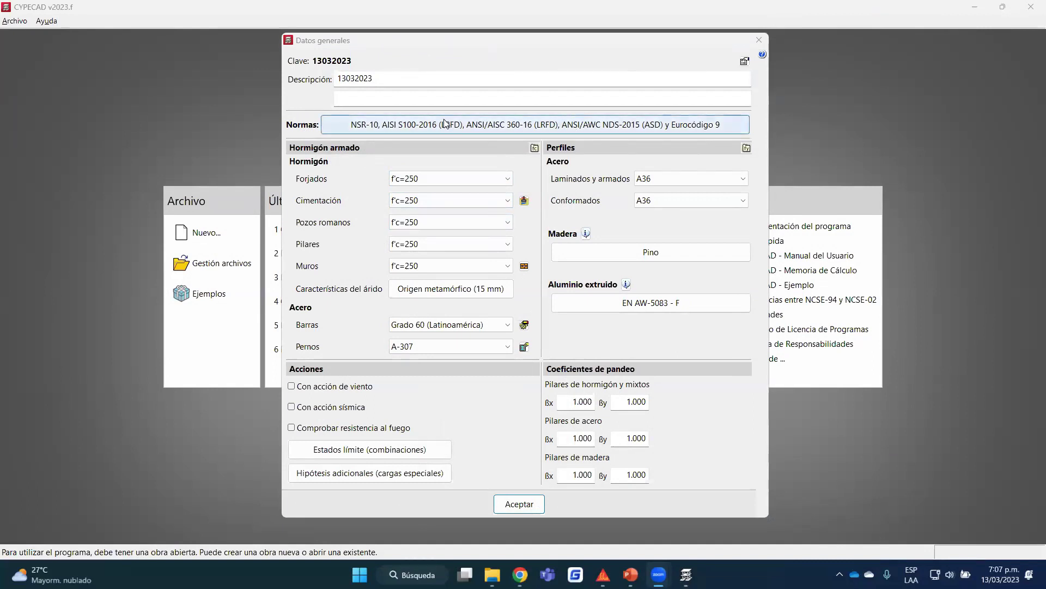
Inspect the user concrete library with its new-concrete form and the user steel library, closing each without changes.
click(535, 147)
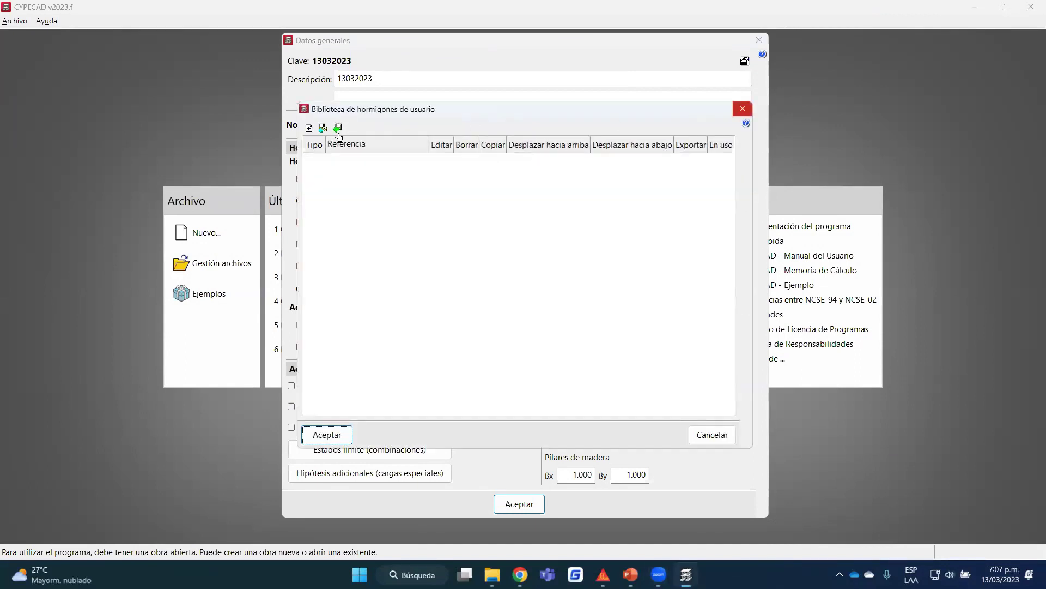
click(310, 129)
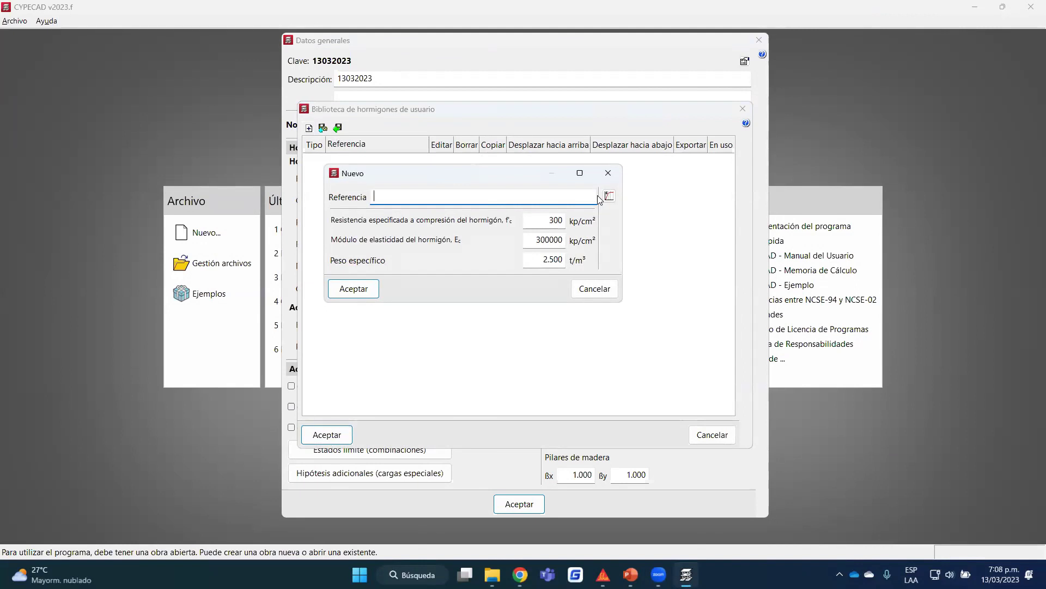
click(608, 173)
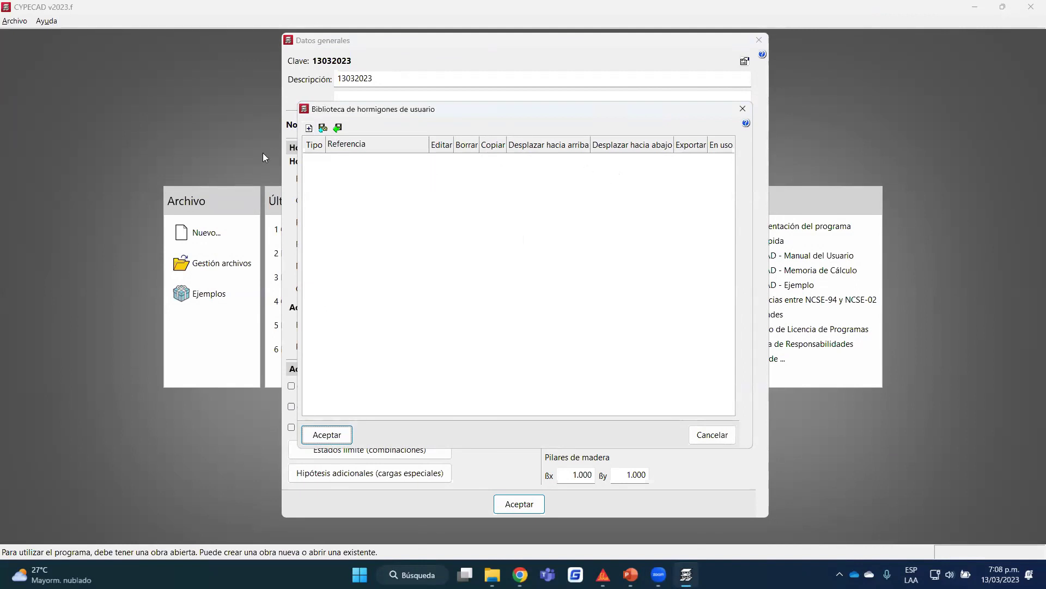
click(743, 108)
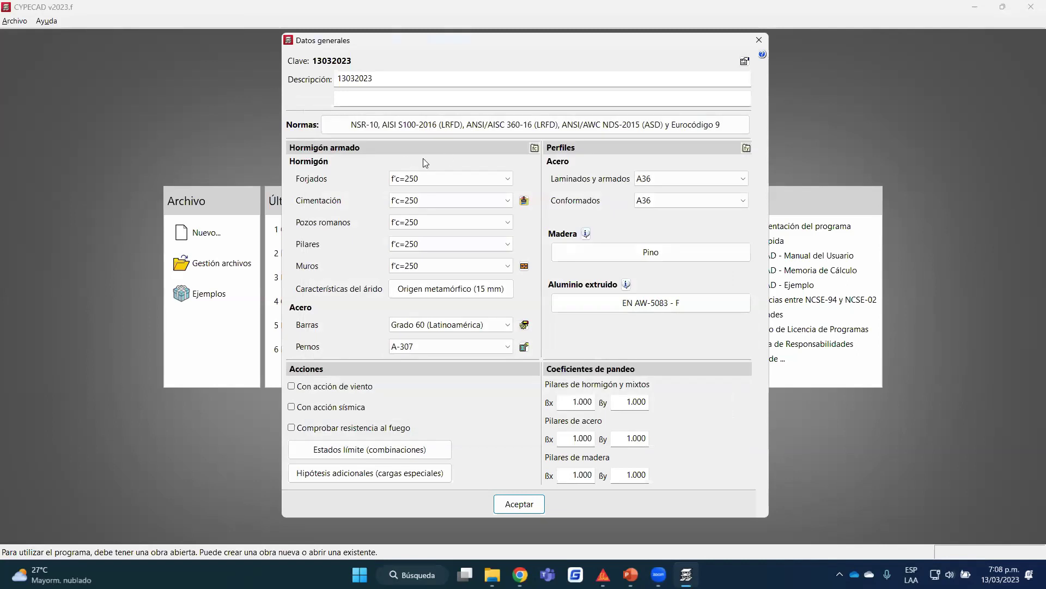
click(745, 147)
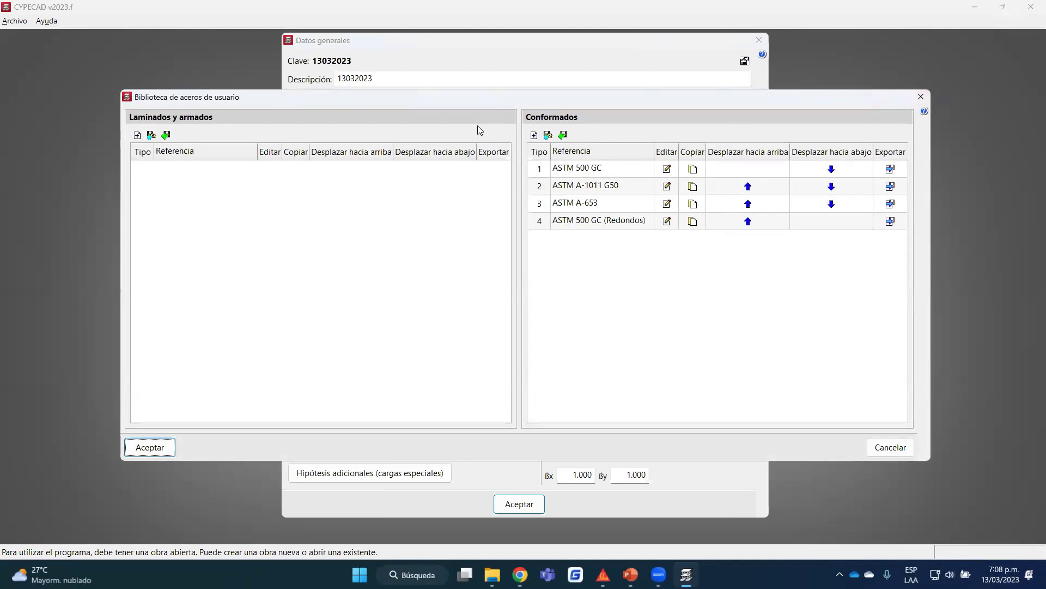
click(921, 96)
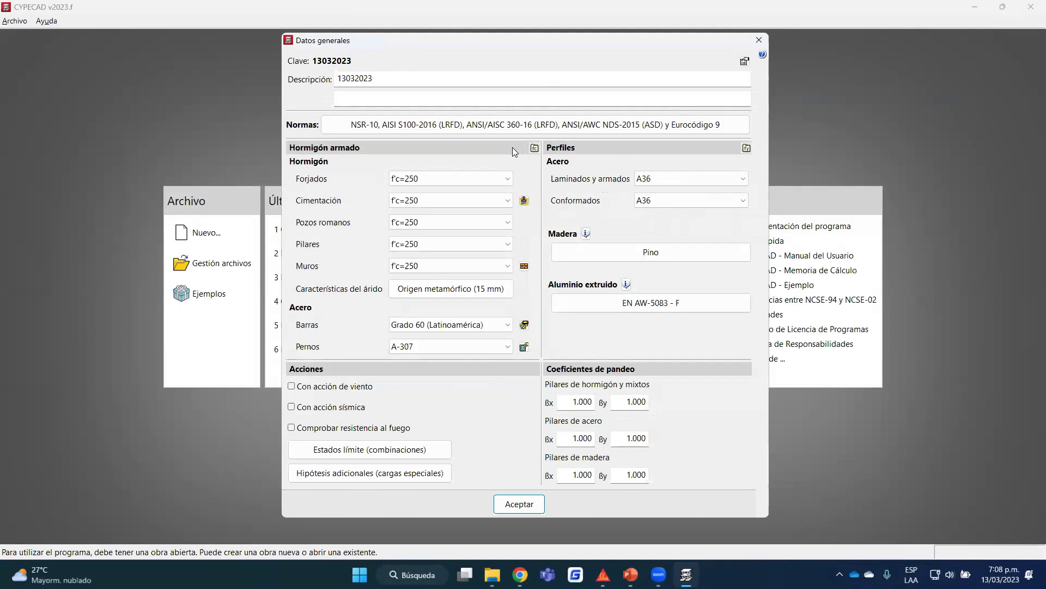
Check the concrete strengths offered for Forjados and the fields for defining a custom concrete, without adding one.
click(498, 180)
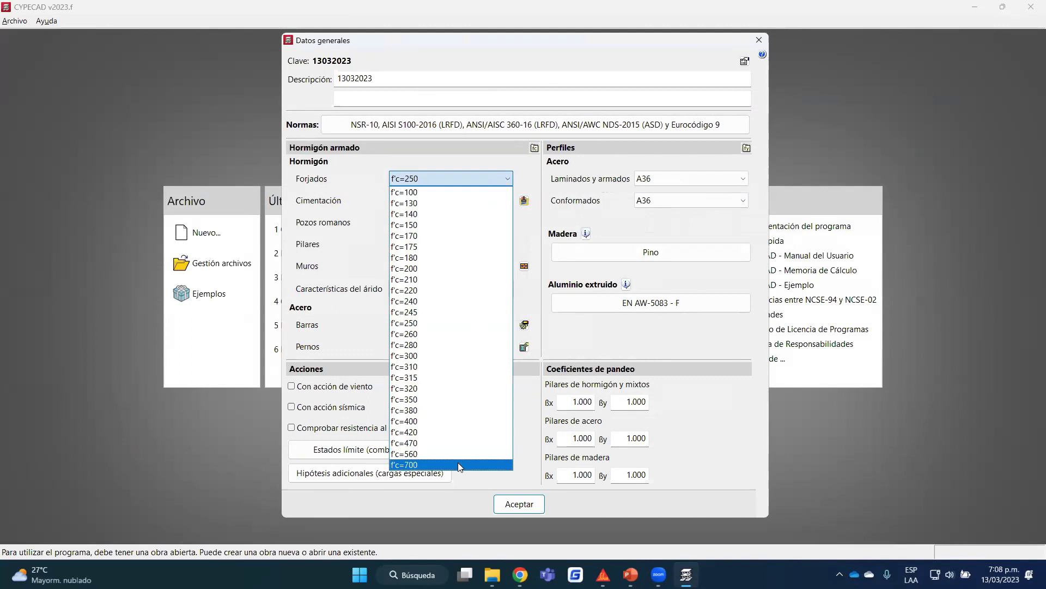
click(474, 175)
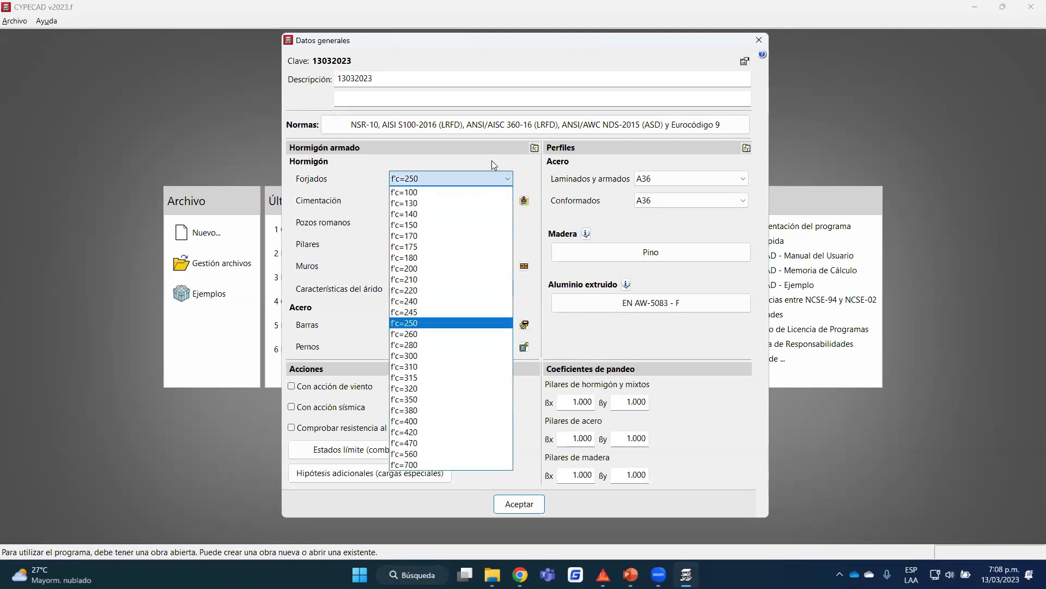
click(539, 149)
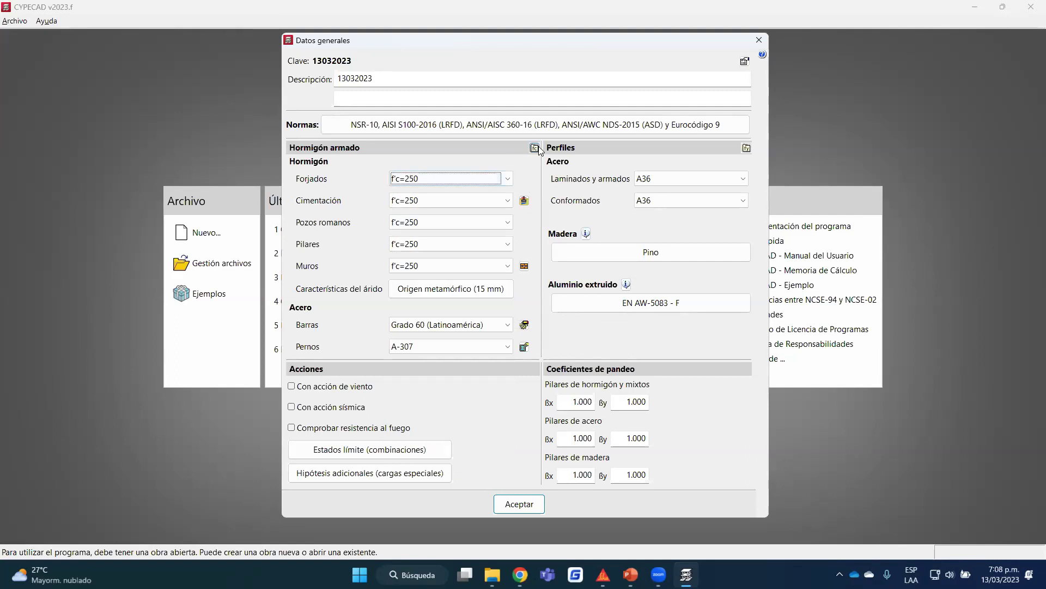
click(537, 150)
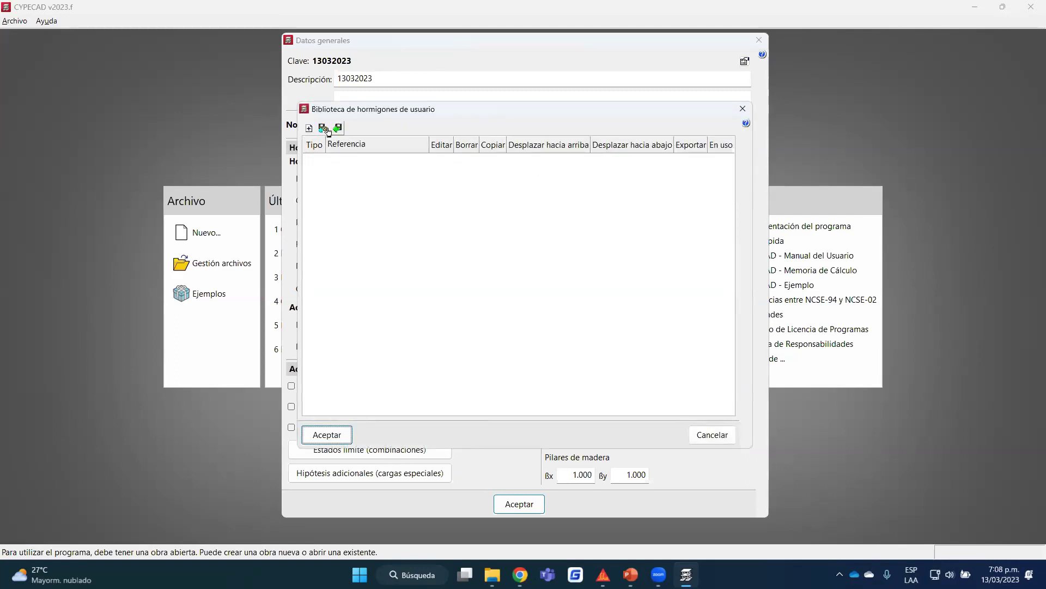
click(314, 128)
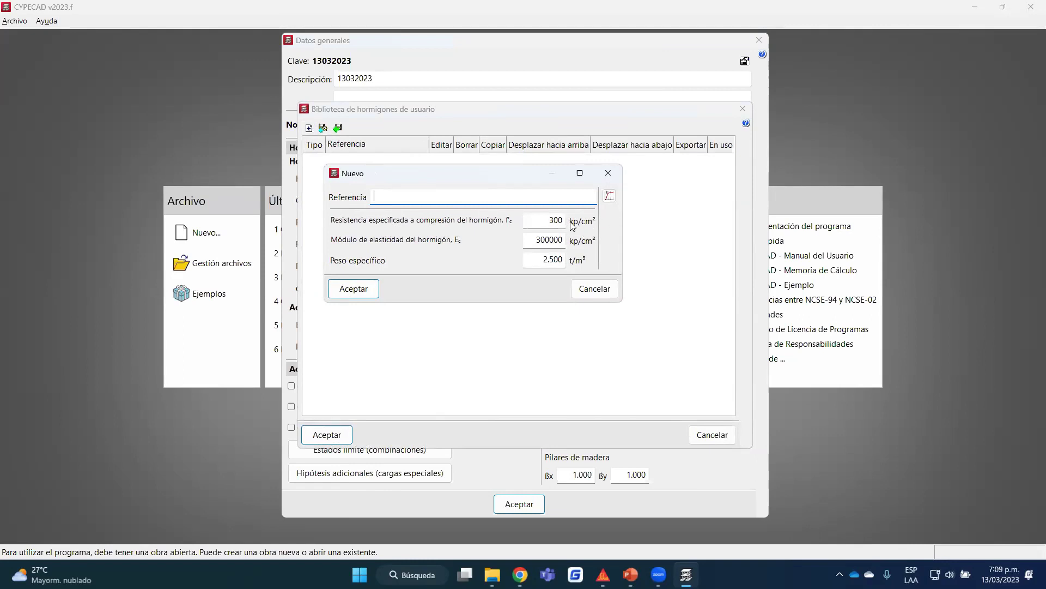
click(609, 172)
click(740, 108)
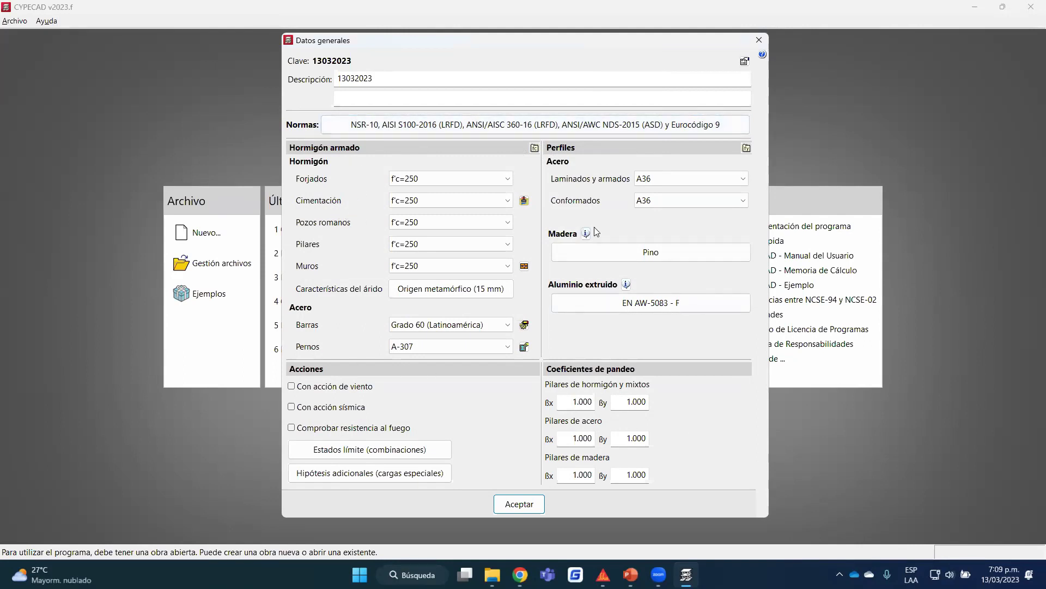
Open the foundation soil settings and examine the allowable ground stresses for persistent and for seismic and accidental situations.
click(524, 201)
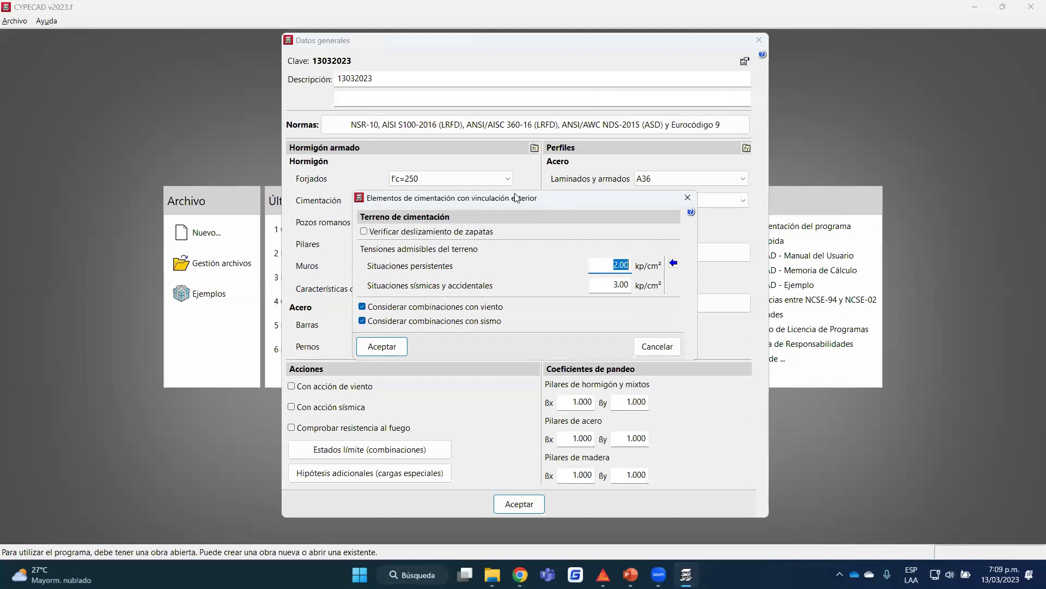
drag(516, 197, 524, 173)
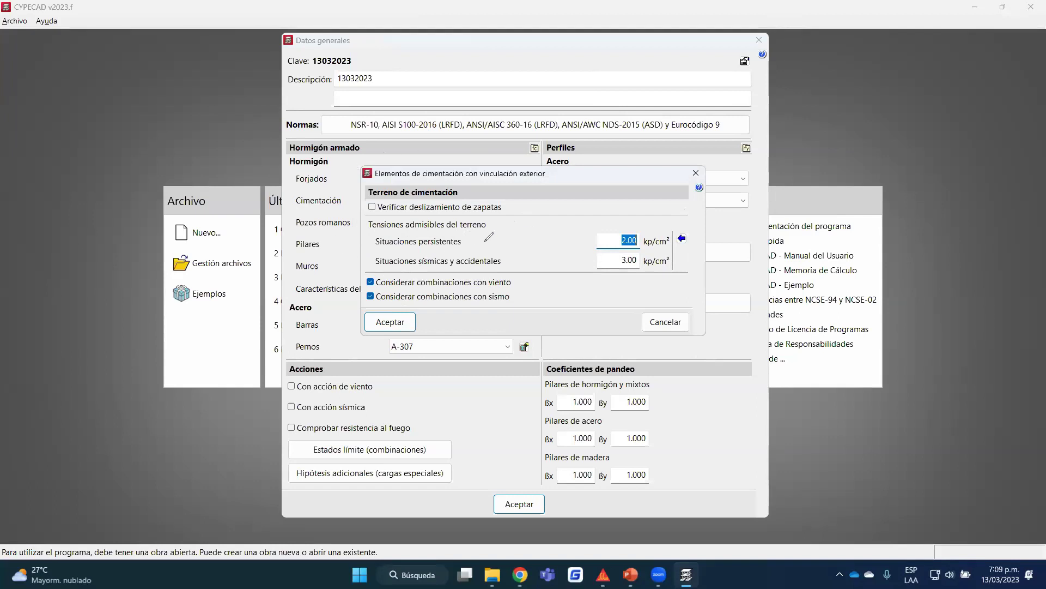
mouse_move(476, 240)
mouse_down()
mouse_move(584, 240)
mouse_move(572, 231)
mouse_move(573, 246)
mouse_move(543, 261)
mouse_move(586, 259)
mouse_up()
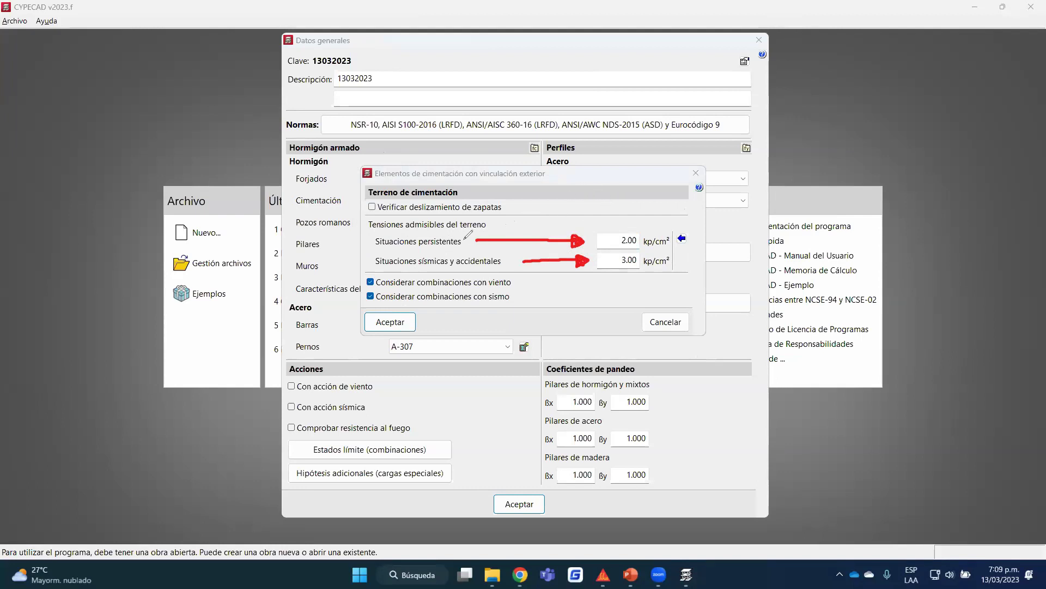
mouse_move(478, 225)
mouse_down()
mouse_move(462, 246)
mouse_move(506, 262)
mouse_up()
mouse_move(697, 234)
mouse_down()
mouse_move(594, 251)
mouse_move(595, 268)
mouse_move(683, 270)
mouse_move(686, 223)
mouse_up()
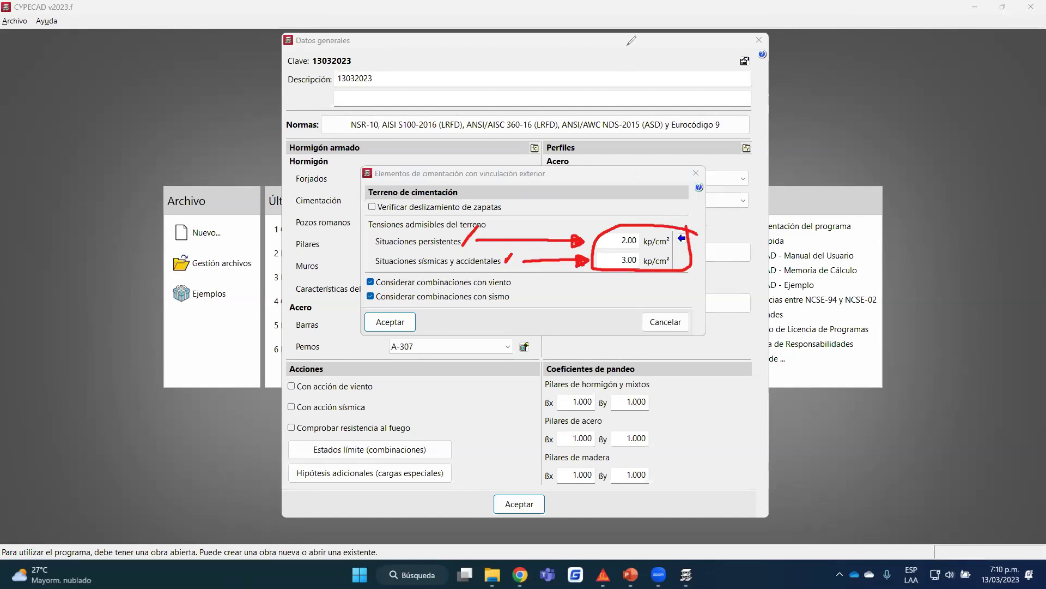
key(e)
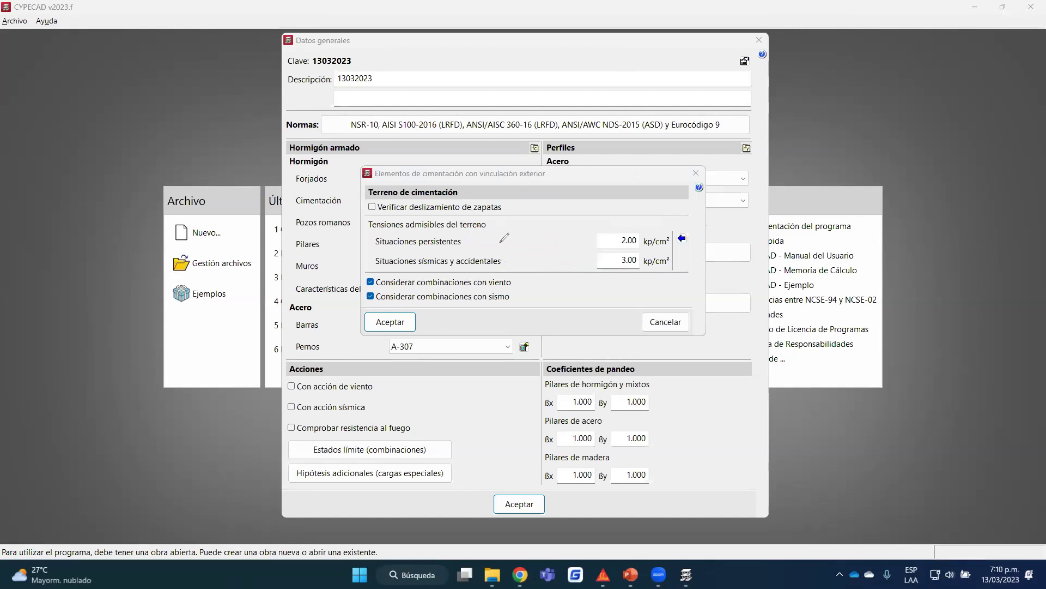
Mark the persistent and the seismic and accidental situations in the foundation soil settings, clearing the annotations at the end.
mouse_move(469, 243)
mouse_down()
mouse_move(487, 234)
mouse_move(529, 255)
mouse_up()
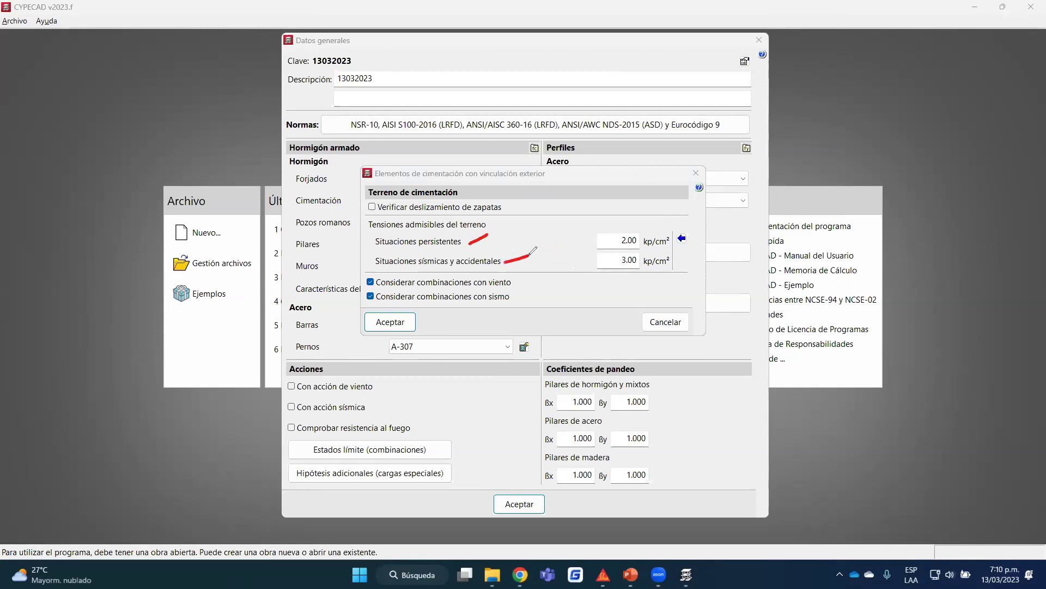
key(e)
mouse_move(508, 260)
mouse_down()
mouse_move(579, 259)
mouse_move(564, 264)
mouse_up()
key(Escape)
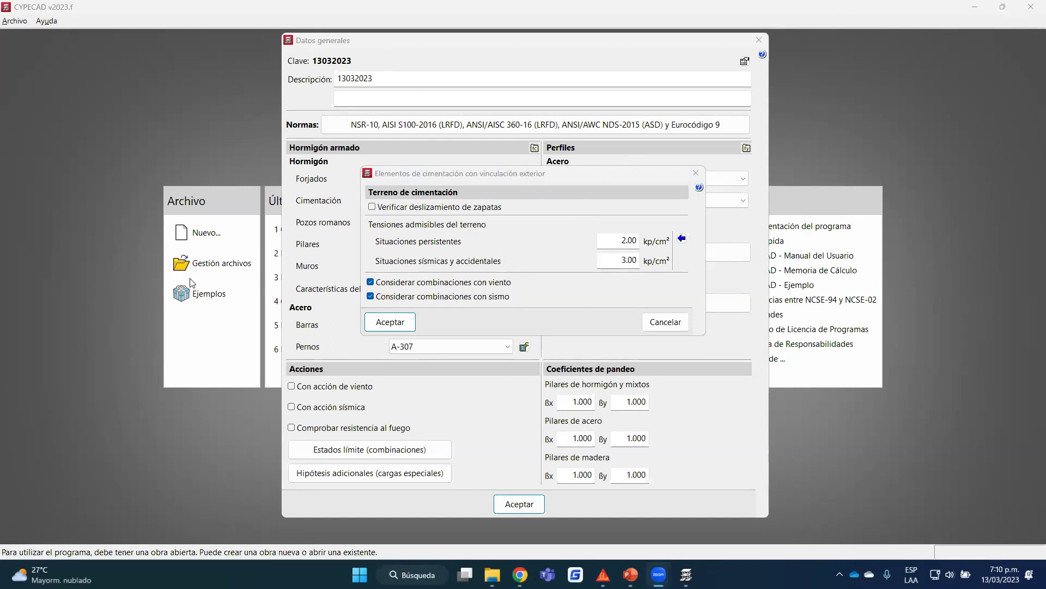
Switch to File Explorer and open Titulo H.pdf from the NSR-10-ACTUALIZADA folder inside Documentos > NSR-10 > NSR-10.
key(alt+Tab)
double_click(185, 244)
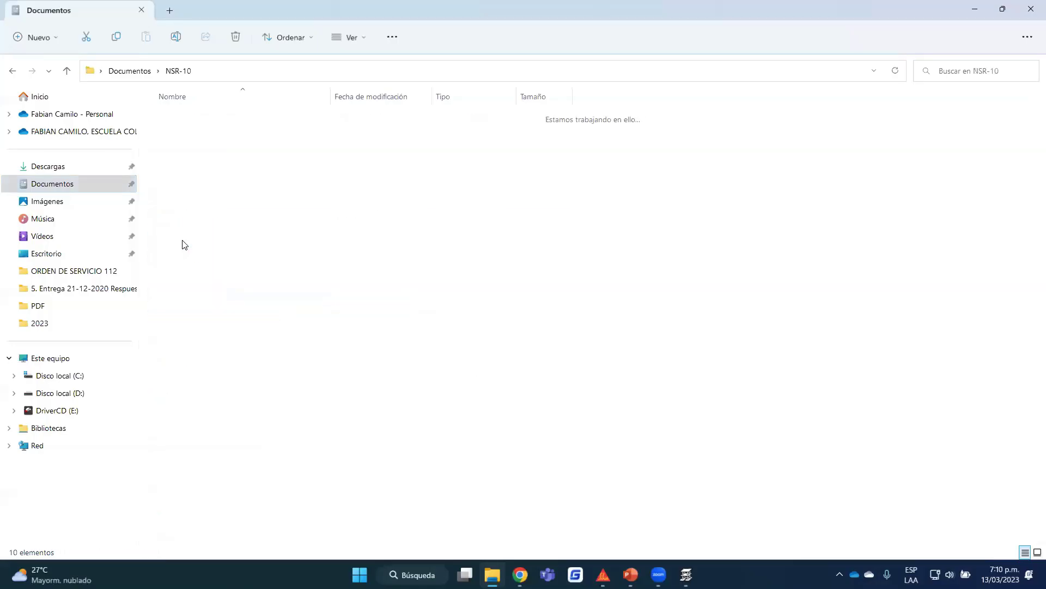
double_click(196, 117)
click(198, 117)
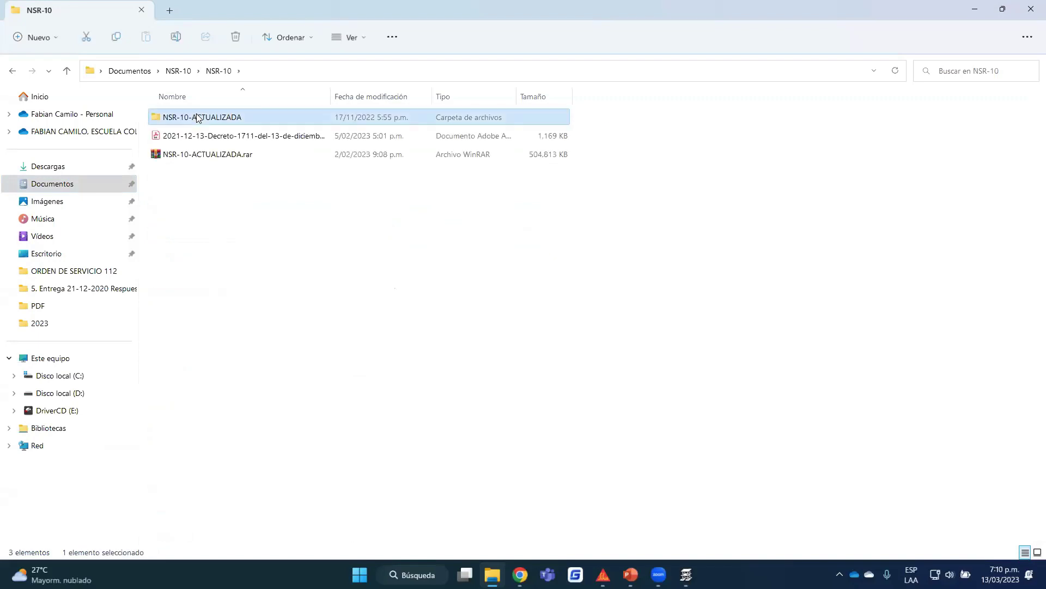
double_click(198, 118)
click(203, 265)
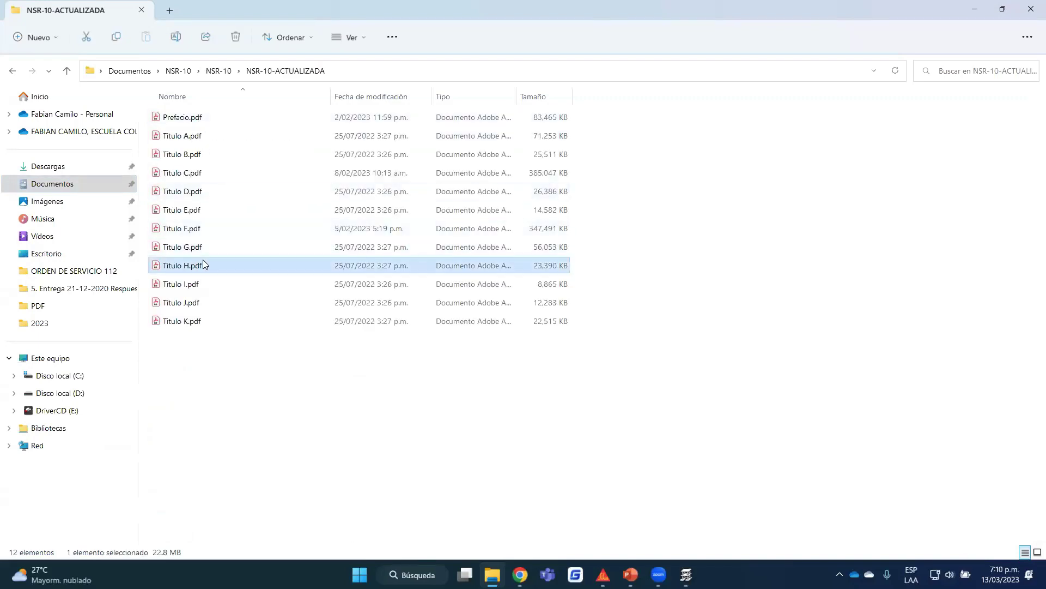
double_click(203, 265)
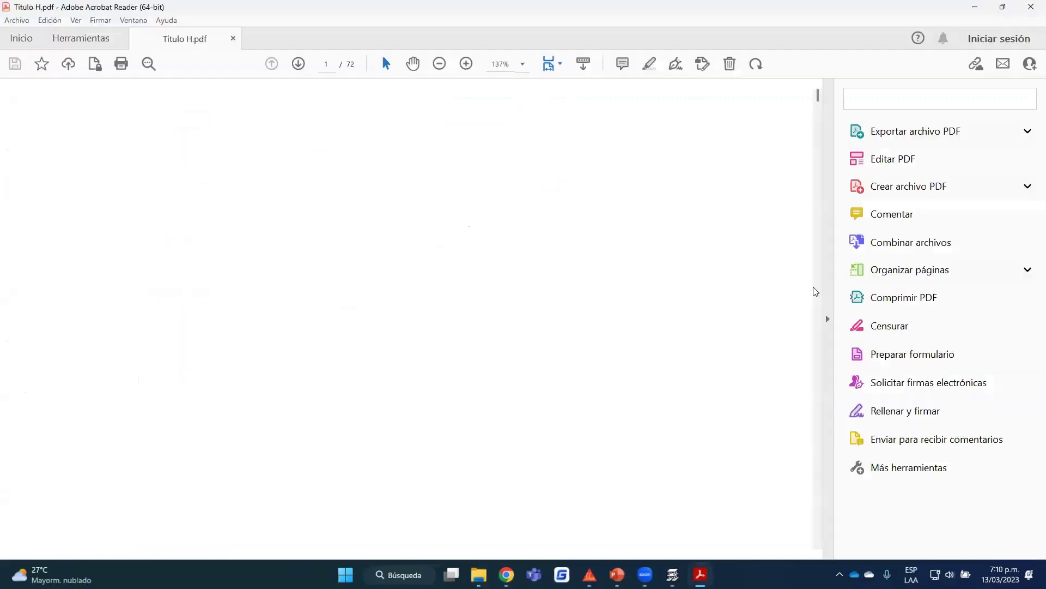
Find Tabla H.4.7-1 with the minimum indirect safety factors for foundations on page 22 of Titulo H.
click(557, 64)
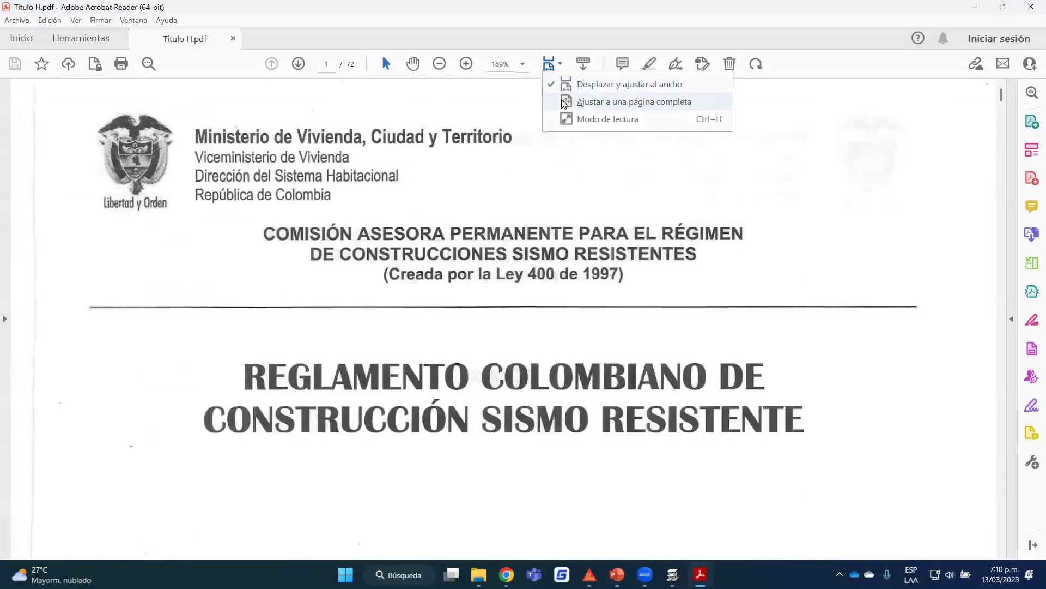
click(564, 103)
scroll(812, 291, down, 15)
scroll(803, 286, down, 20)
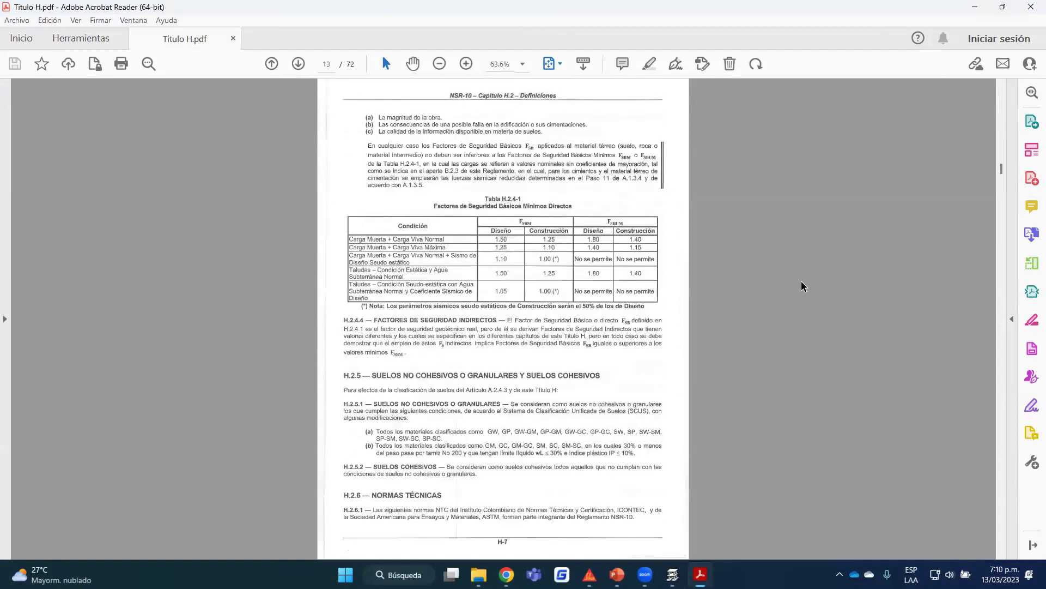
scroll(803, 286, down, 20)
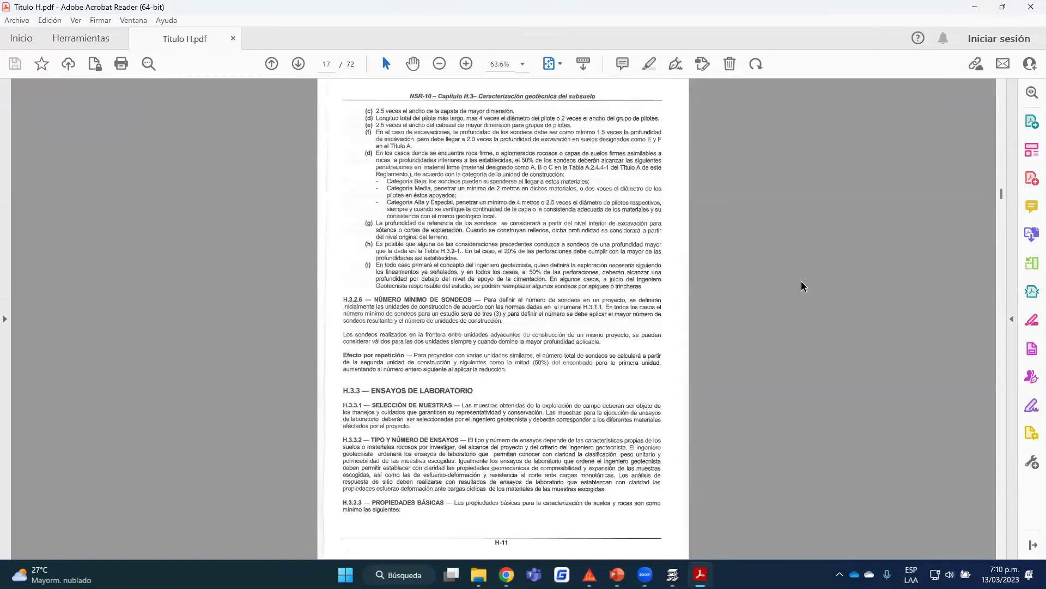
scroll(803, 287, down, 6)
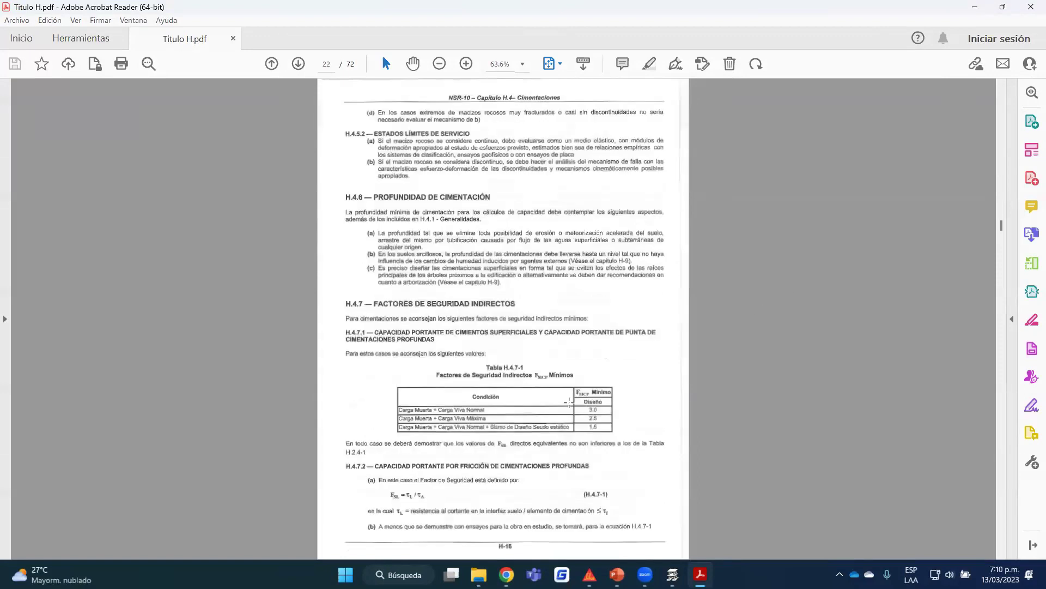
ctrl+scroll(586, 409, up, 4)
ctrl+scroll(583, 323, up, 3)
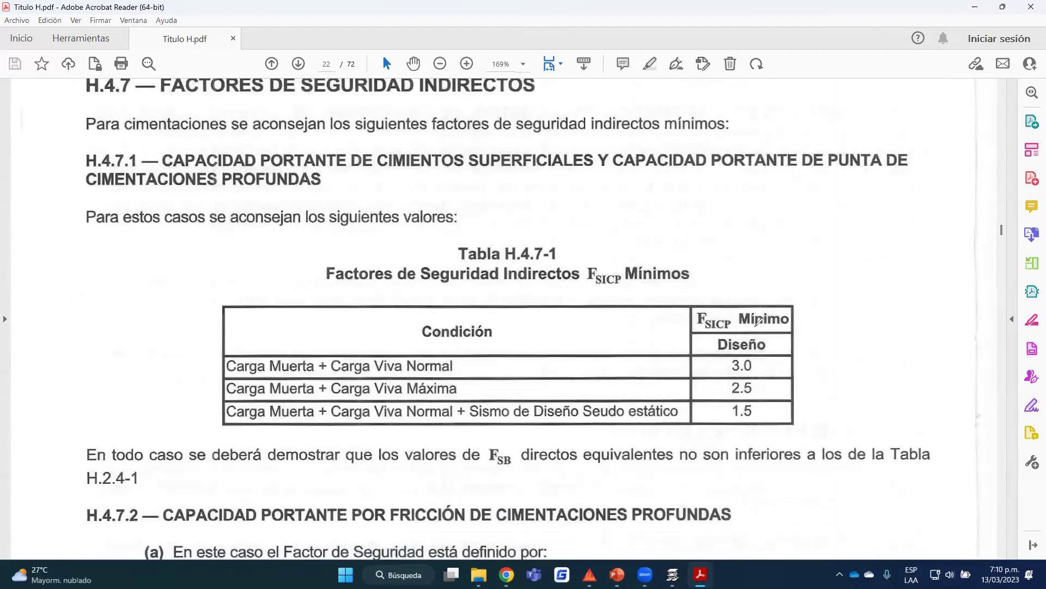
Circle the 3.0 design factor and link it to a handwritten bearing capacity over Fs formula, clearing the annotations at the end.
mouse_move(762, 356)
mouse_down()
mouse_move(716, 360)
mouse_move(755, 382)
mouse_move(763, 363)
mouse_move(799, 368)
mouse_up()
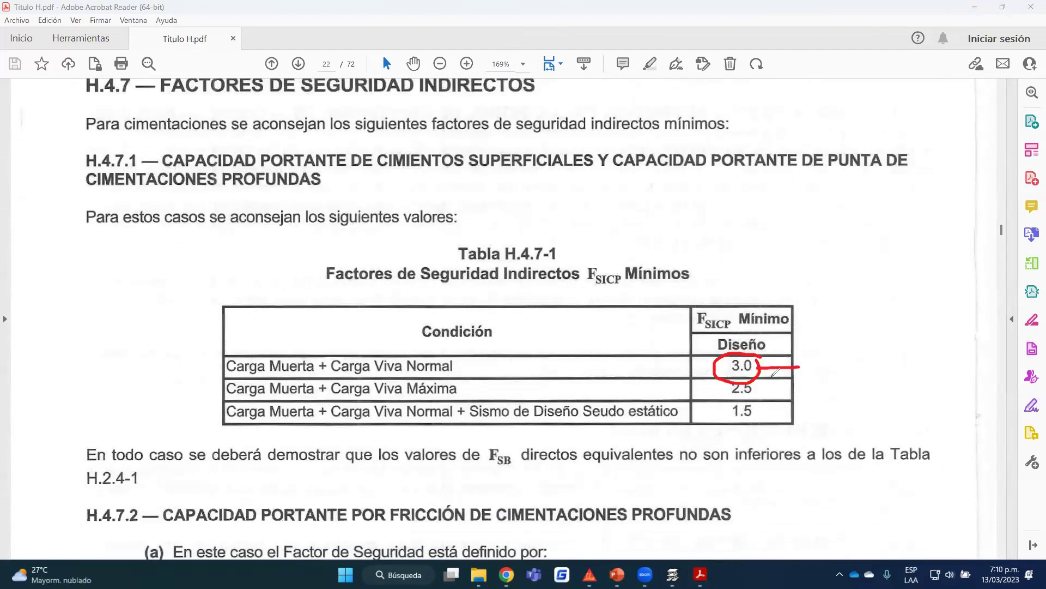
mouse_move(708, 182)
mouse_down()
mouse_move(720, 216)
mouse_move(734, 182)
mouse_move(758, 198)
mouse_move(741, 219)
mouse_move(762, 219)
mouse_up()
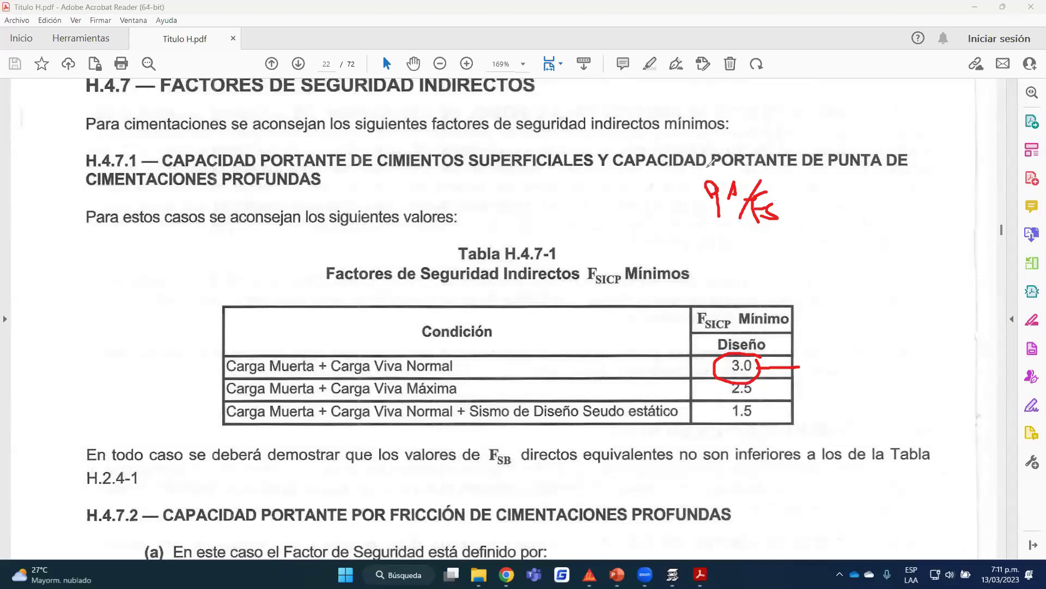
mouse_move(793, 194)
mouse_down()
mouse_move(844, 192)
mouse_move(843, 206)
mouse_move(860, 196)
mouse_up()
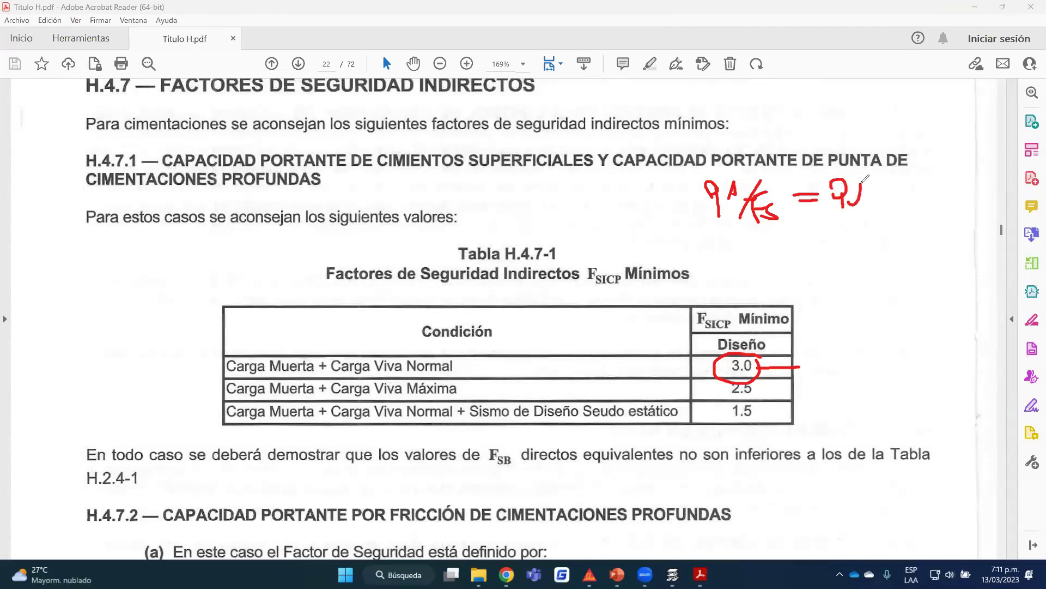
mouse_move(725, 165)
mouse_down()
mouse_move(852, 163)
mouse_move(842, 169)
mouse_up()
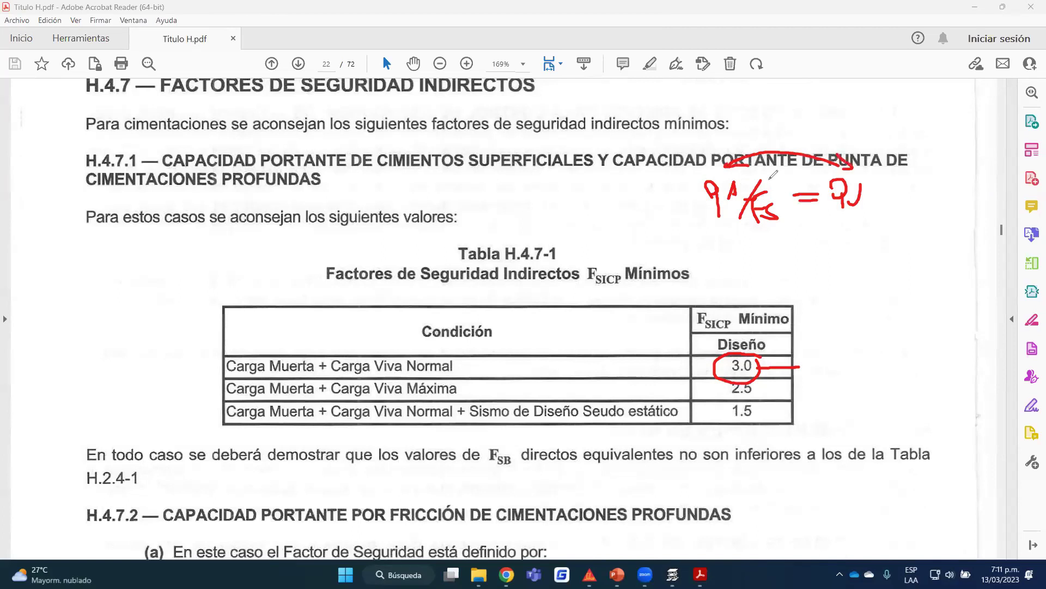
mouse_move(764, 352)
mouse_down()
mouse_move(775, 294)
mouse_move(782, 246)
mouse_up()
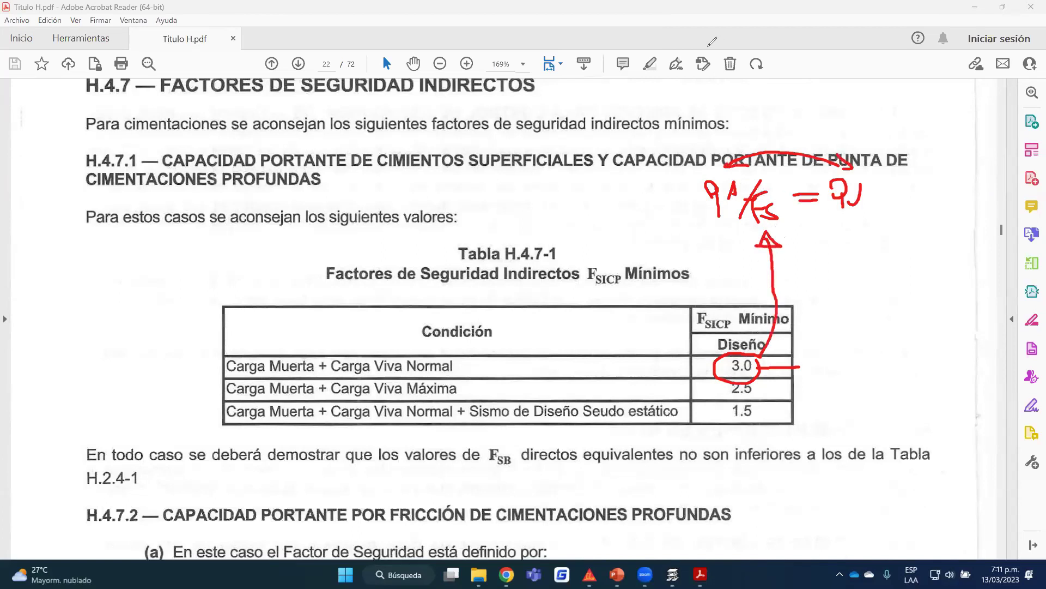
key(e)
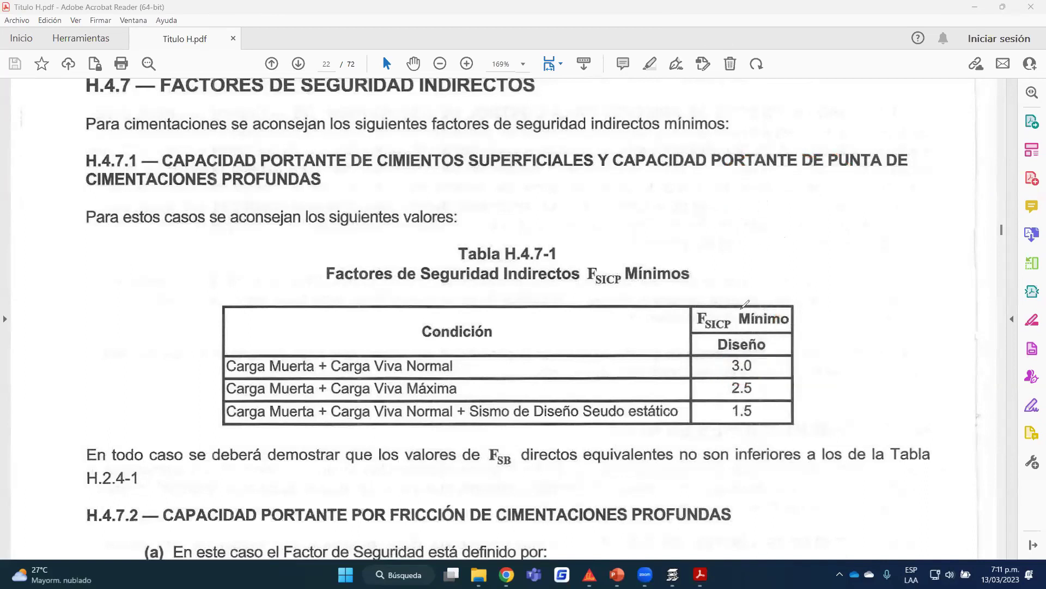
Compare the 3.0 safety factor with the 1.5 seismic factor using a temporary box and arrow on the table.
mouse_move(756, 358)
mouse_down()
mouse_move(724, 364)
mouse_move(728, 376)
mouse_move(748, 376)
mouse_move(759, 356)
mouse_move(728, 364)
mouse_up()
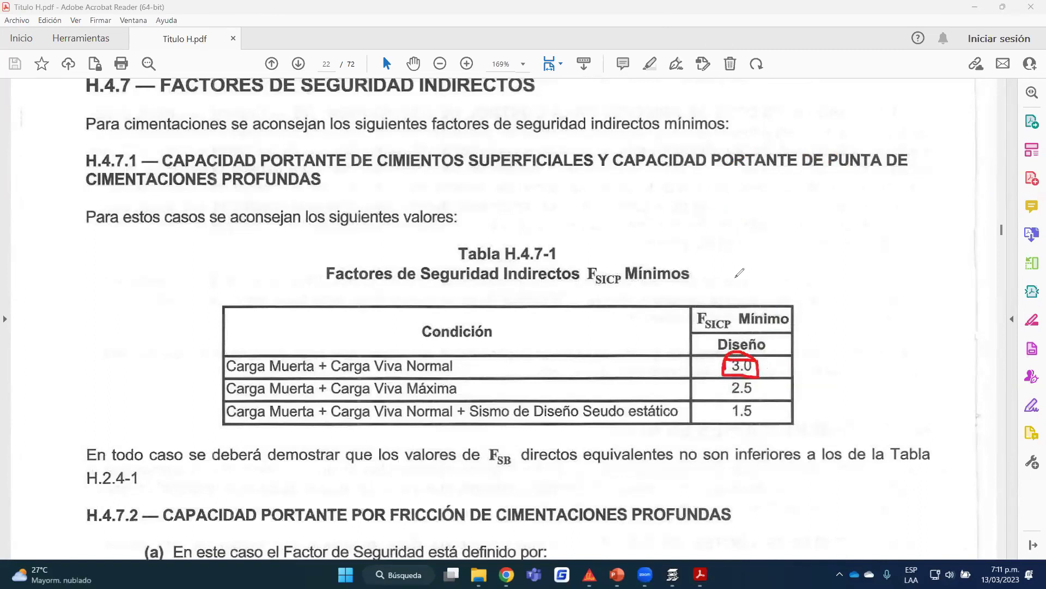
key(ctrl+z)
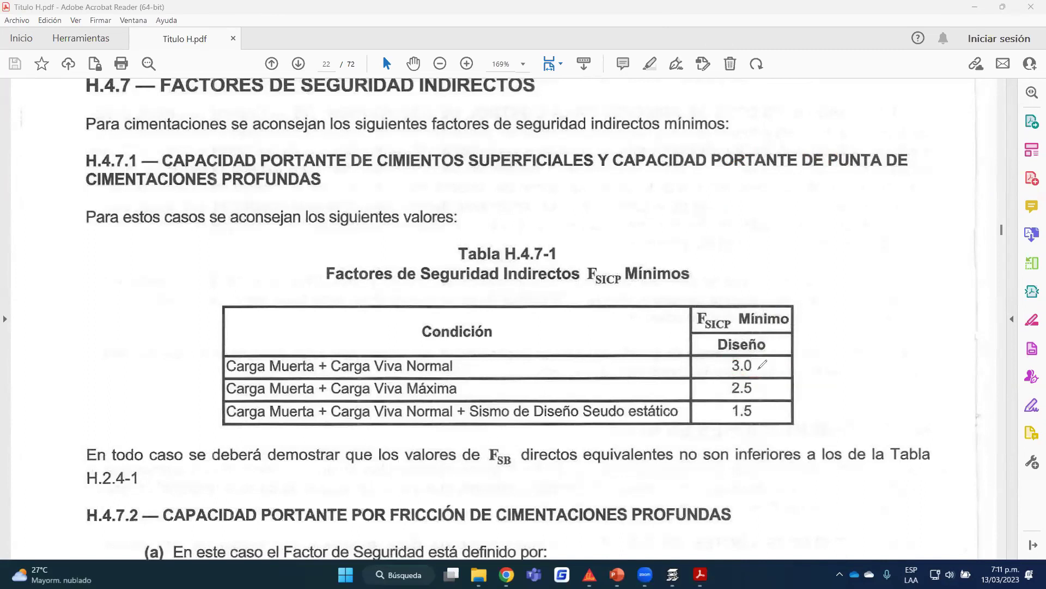
mouse_move(758, 364)
mouse_down()
mouse_move(802, 401)
mouse_move(770, 419)
mouse_move(788, 418)
mouse_up()
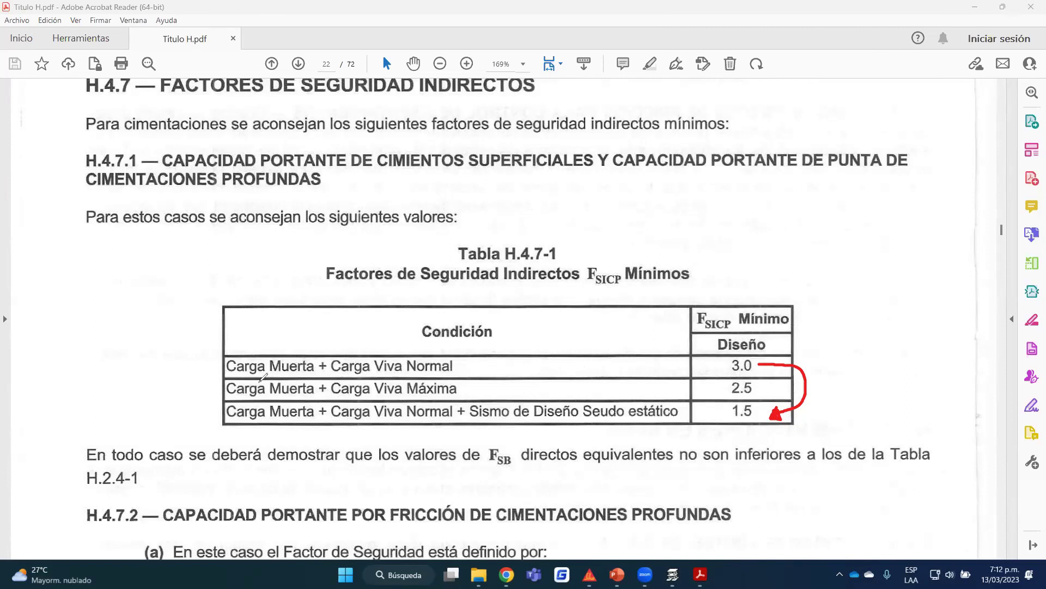
mouse_move(217, 361)
mouse_down()
mouse_move(287, 376)
mouse_move(396, 377)
mouse_move(455, 362)
mouse_up()
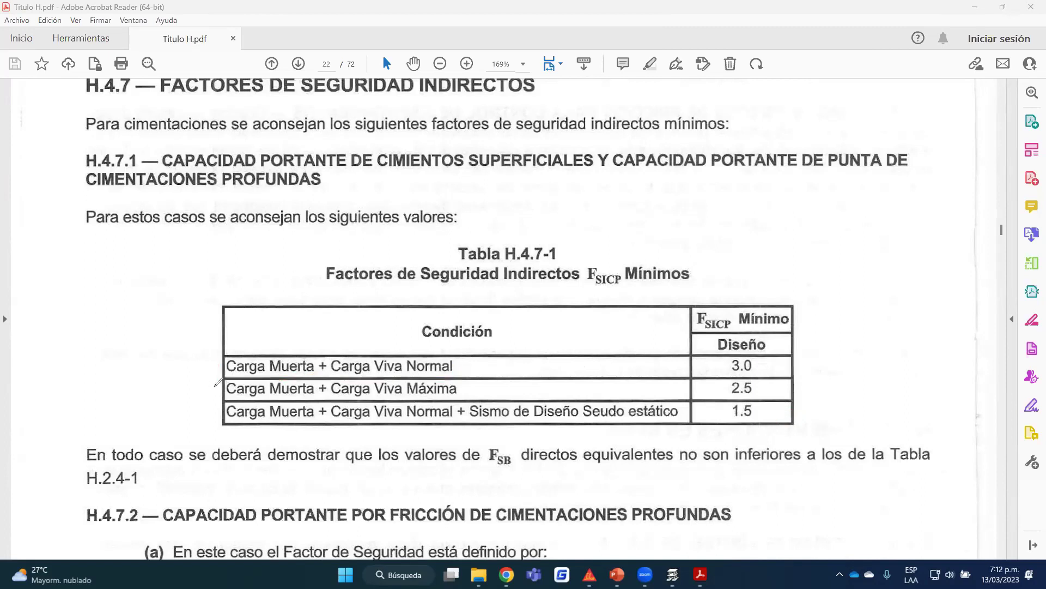
Underline the Normal and Máxima live load conditions in the first two table rows to compare them, and clear the marks.
mouse_move(216, 385)
mouse_down()
mouse_move(264, 400)
mouse_move(334, 390)
mouse_move(325, 391)
mouse_move(463, 380)
mouse_up()
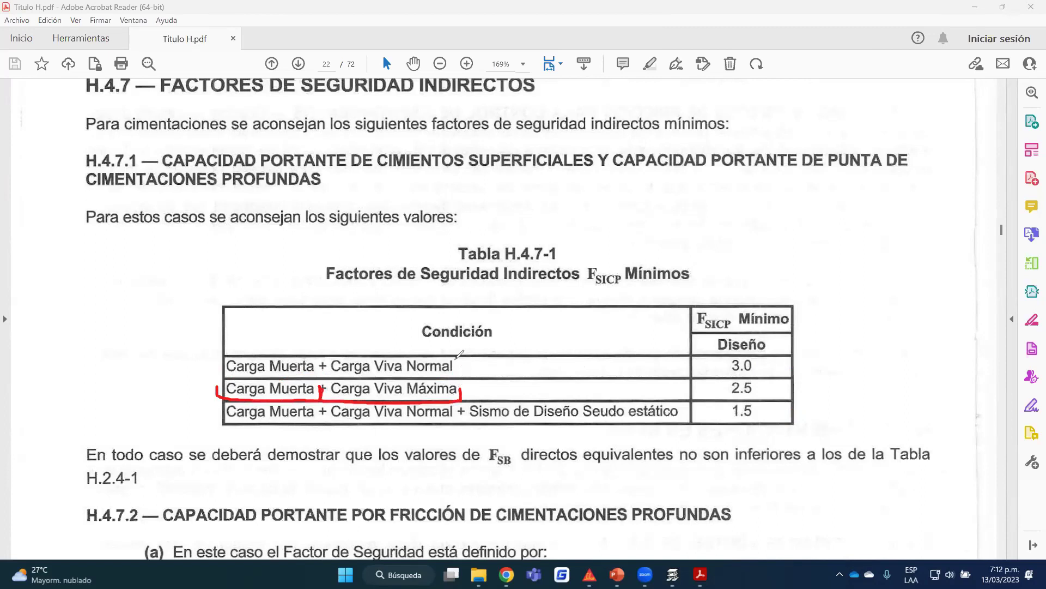
drag(406, 375, 458, 375)
drag(403, 400, 439, 399)
drag(404, 385, 402, 399)
mouse_move(457, 363)
mouse_down()
mouse_move(456, 376)
mouse_move(406, 376)
mouse_up()
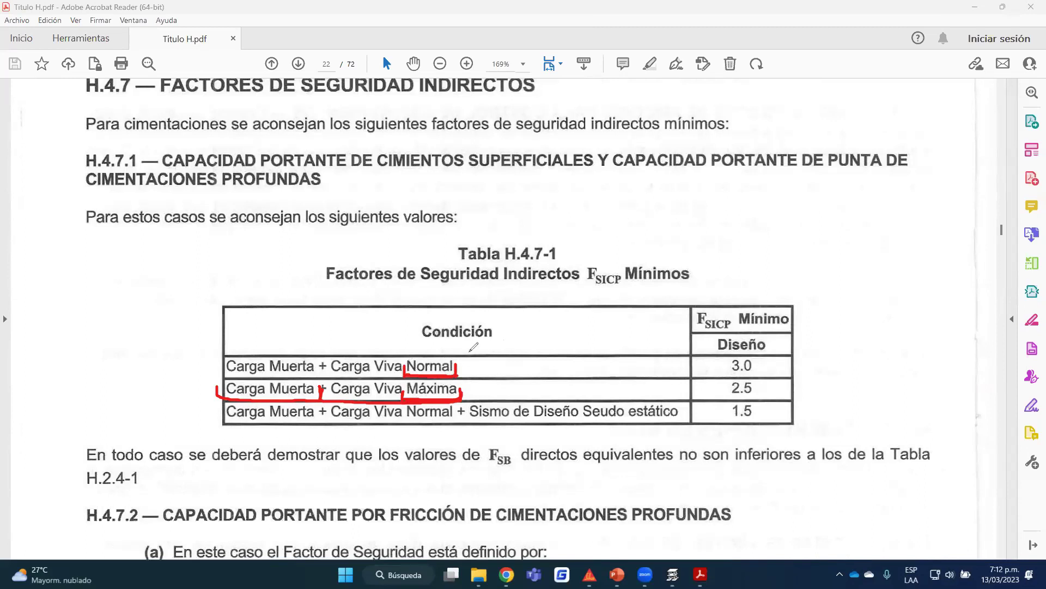
drag(463, 364, 492, 334)
drag(466, 388, 497, 373)
key(e)
Draw arrows from the three load conditions to their design safety factors, underlining the seismic combination in the last row.
mouse_move(459, 360)
mouse_down()
mouse_move(459, 376)
mouse_move(379, 377)
mouse_move(381, 360)
mouse_up()
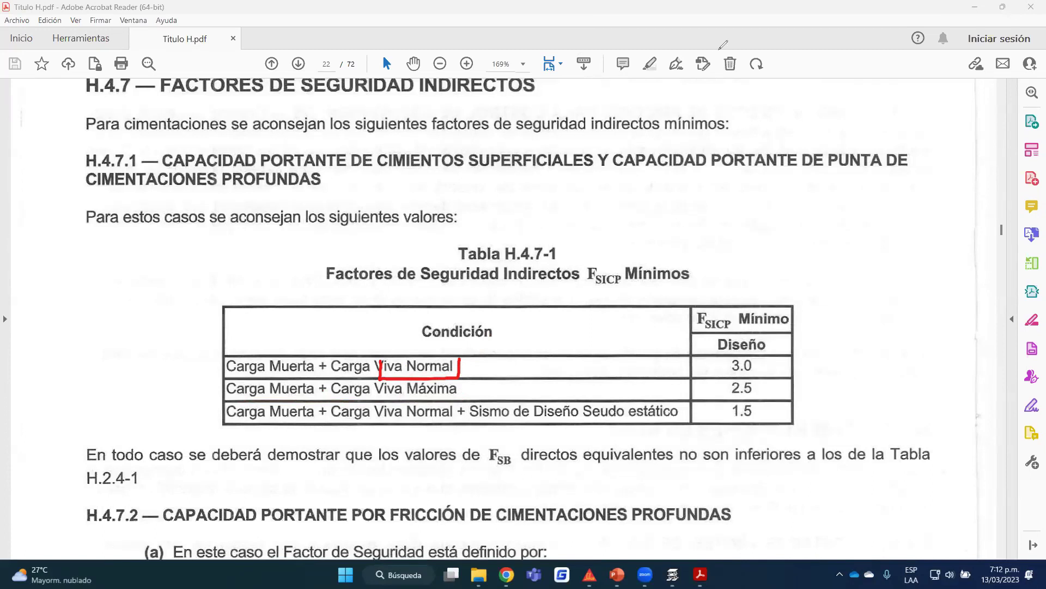
key(ctrl+z)
mouse_move(493, 371)
mouse_down()
mouse_move(698, 366)
mouse_move(674, 377)
mouse_up()
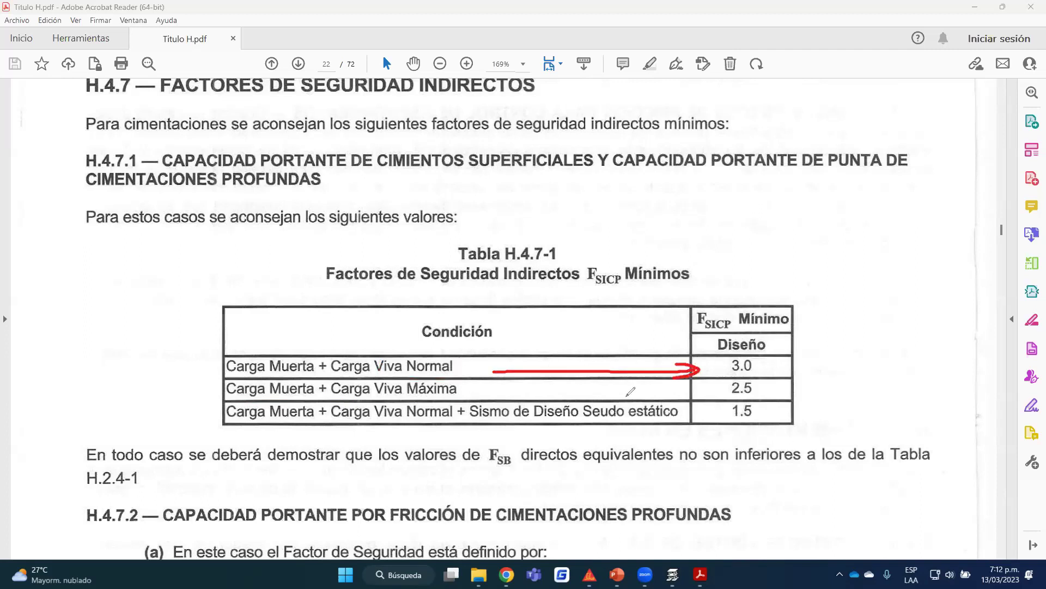
mouse_move(507, 395)
mouse_down()
mouse_move(708, 393)
mouse_move(695, 388)
mouse_move(686, 402)
mouse_up()
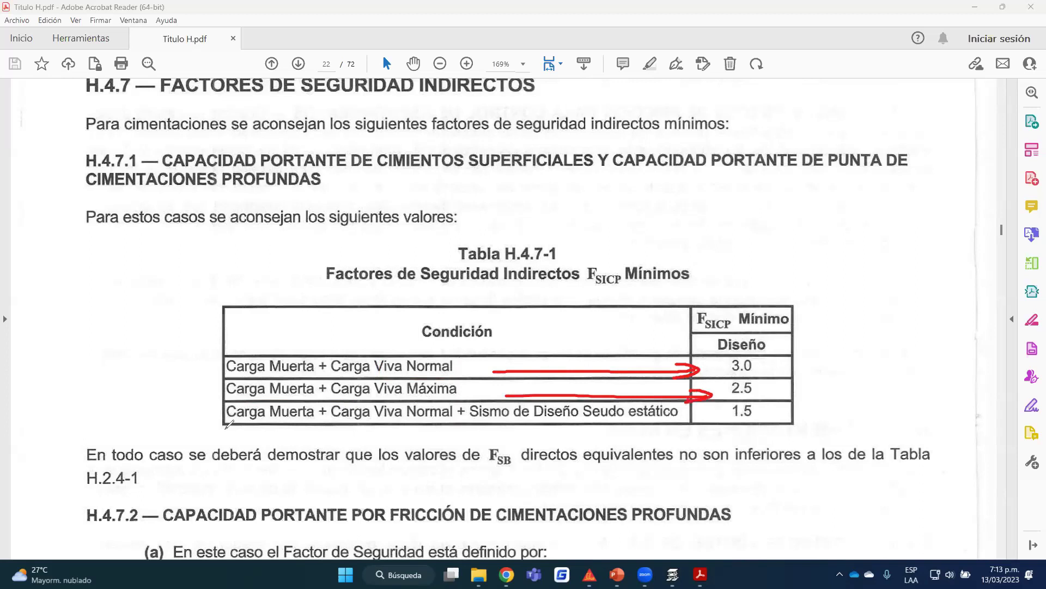
mouse_move(215, 426)
mouse_down()
mouse_move(627, 434)
mouse_move(691, 429)
mouse_move(688, 413)
mouse_up()
drag(459, 418, 480, 430)
mouse_move(627, 431)
mouse_down()
mouse_move(754, 431)
mouse_move(745, 418)
mouse_up()
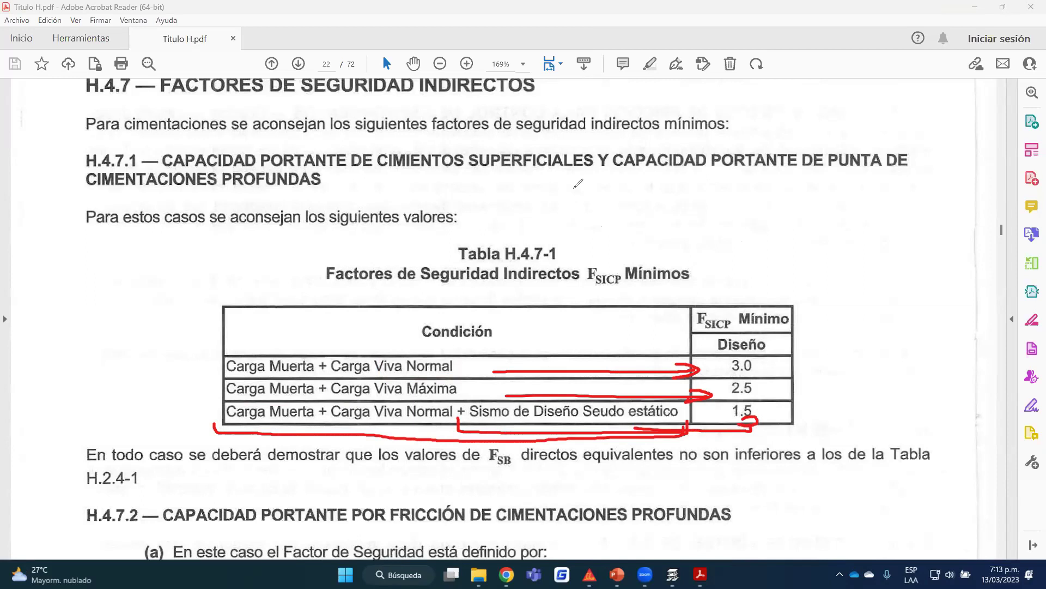
Write the example divisions 3/3 = 1 and 3/1.5 = 2 above the table, circle them, and clear all annotations.
mouse_move(577, 184)
mouse_down()
mouse_move(592, 190)
mouse_move(579, 197)
mouse_move(609, 192)
mouse_move(598, 216)
mouse_move(700, 254)
mouse_move(737, 352)
mouse_up()
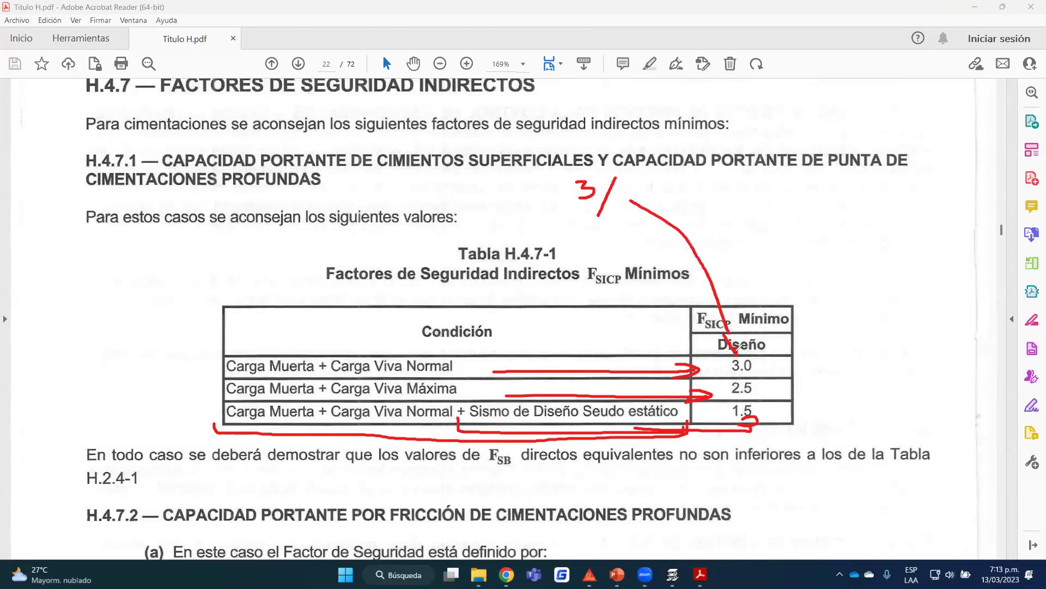
mouse_move(617, 185)
mouse_down()
mouse_move(636, 195)
mouse_move(620, 207)
mouse_move(670, 188)
mouse_up()
drag(657, 198, 715, 206)
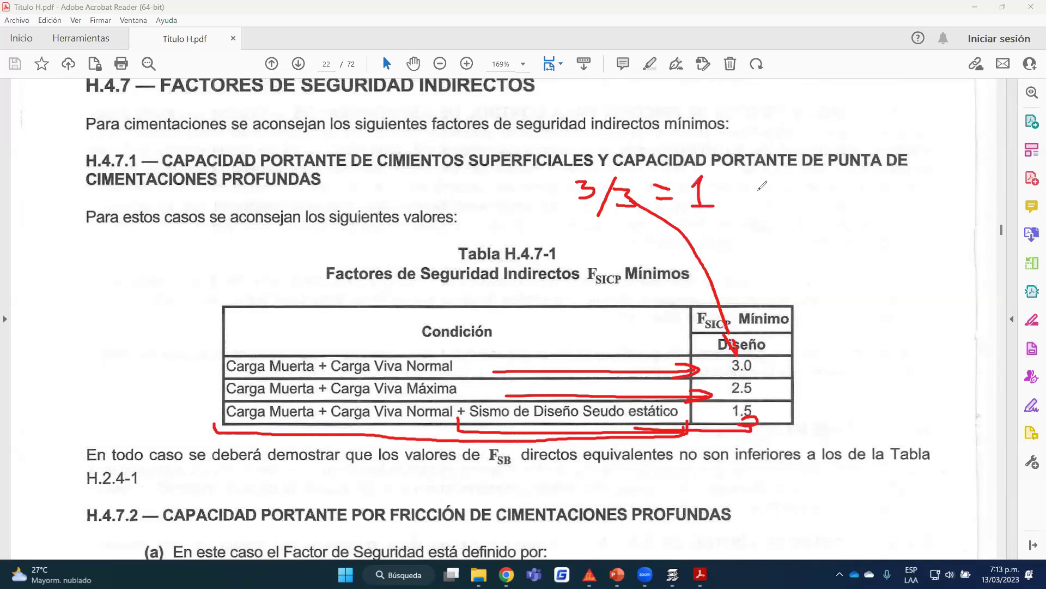
drag(632, 184, 651, 171)
click(615, 96)
mouse_move(569, 102)
mouse_down()
mouse_move(576, 121)
mouse_move(598, 129)
mouse_move(697, 112)
mouse_move(688, 122)
mouse_up()
click(632, 126)
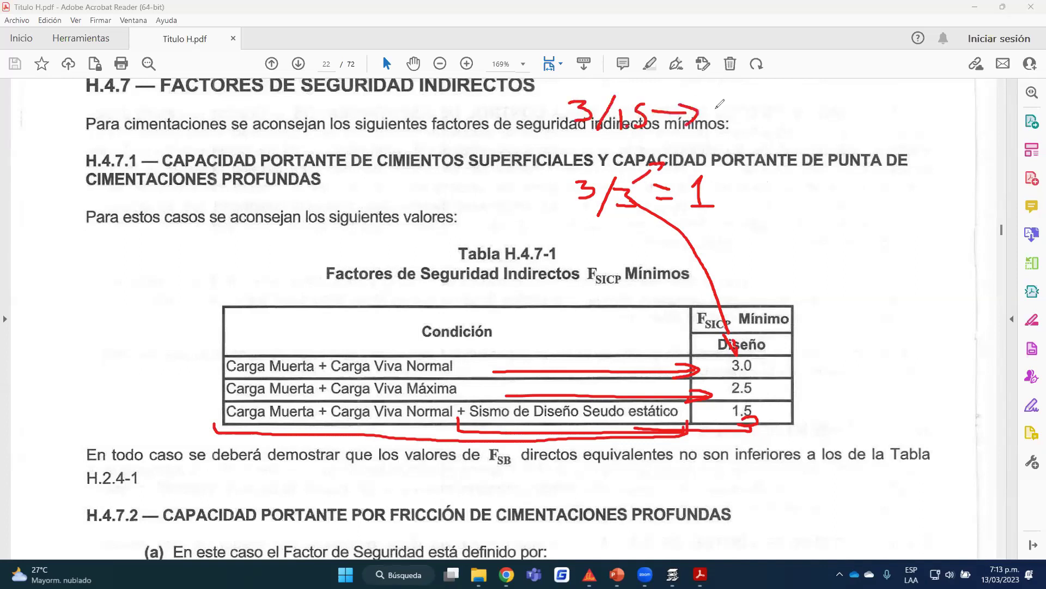
mouse_move(711, 105)
mouse_down()
mouse_move(710, 130)
mouse_move(728, 129)
mouse_move(621, 74)
mouse_up()
mouse_move(547, 103)
mouse_down()
mouse_move(578, 212)
mouse_move(710, 213)
mouse_move(756, 127)
mouse_move(753, 89)
mouse_up()
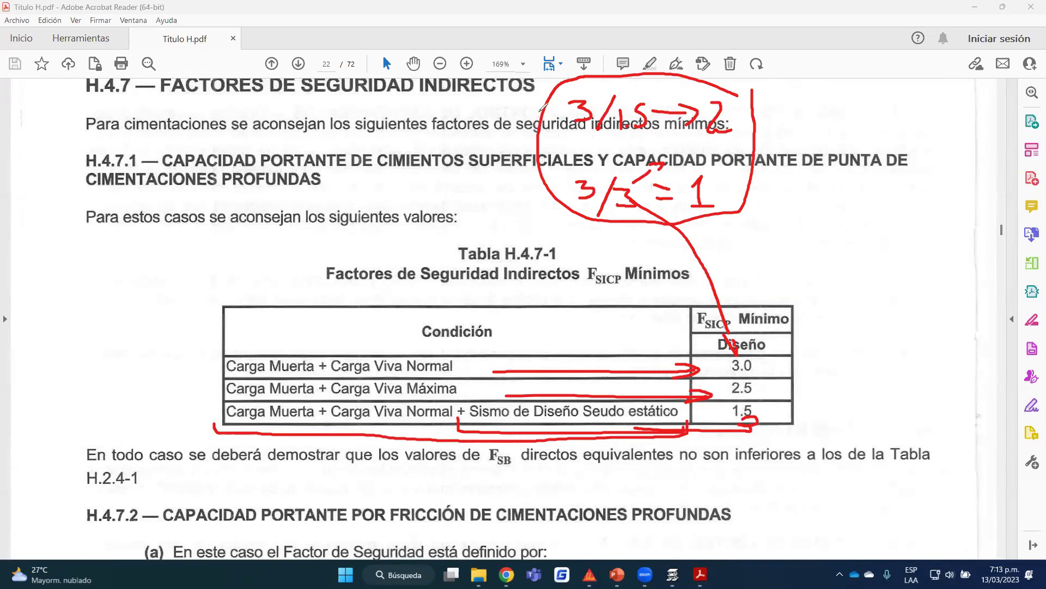
drag(590, 228, 662, 221)
drag(602, 134, 687, 132)
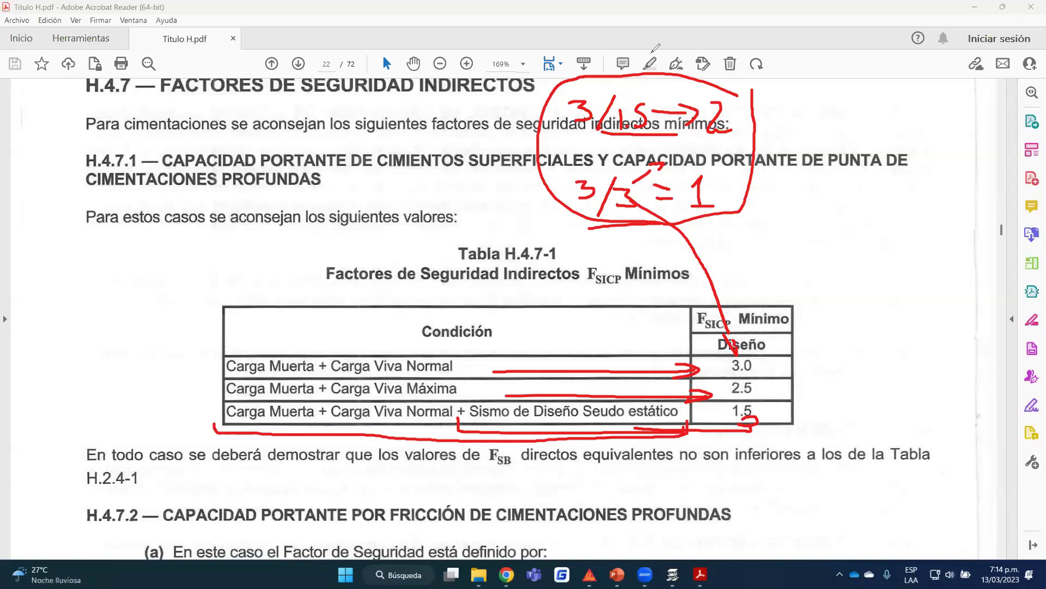
key(Escape)
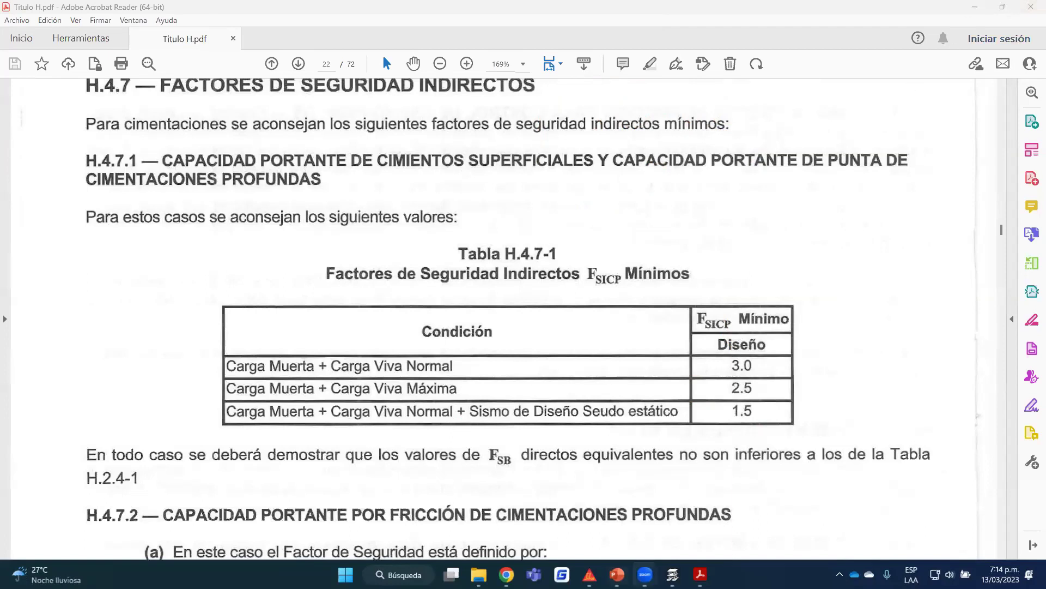
Switch to CYPECAD to check the allowable ground stresses, and return to the safety factor table in Titulo H.pdf.
key(alt+Tab)
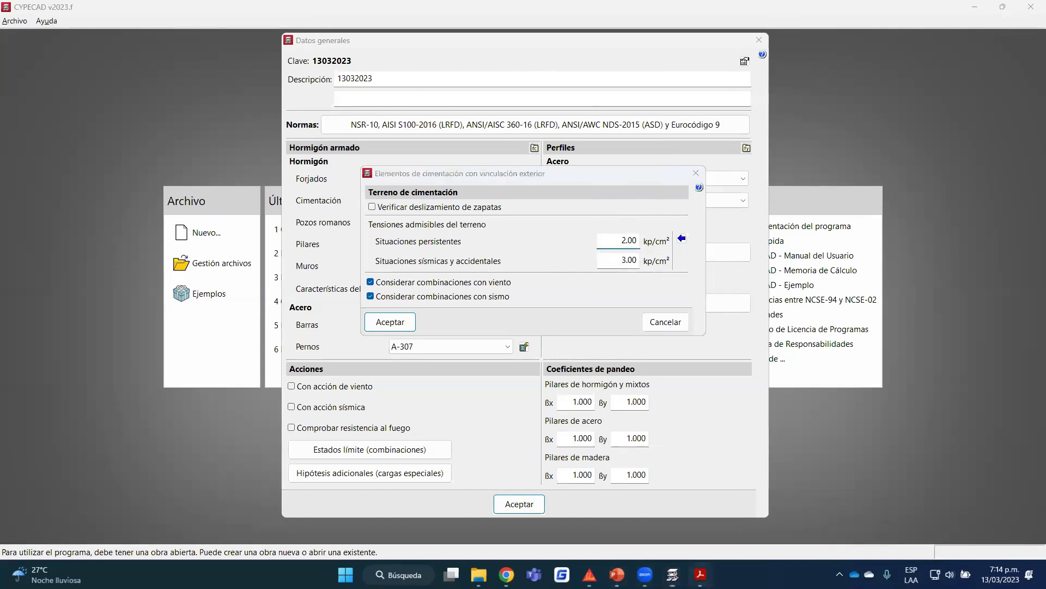
click(700, 575)
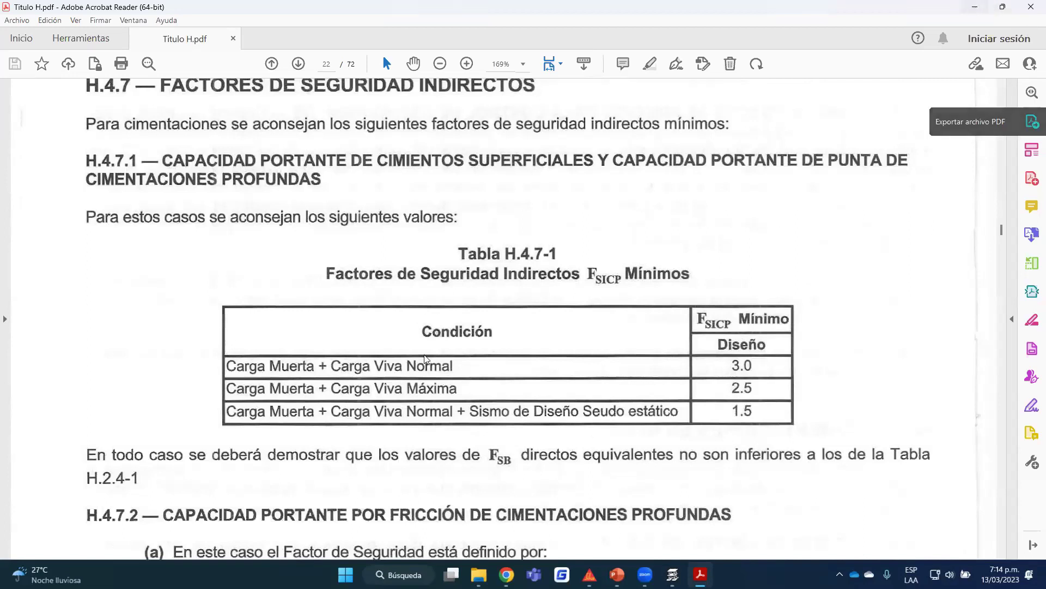
Switch to CYPECAD and set the allowable ground stress for seismic and accidental situations to 4 kp/cm², accepting the foundation settings.
key(alt+Tab)
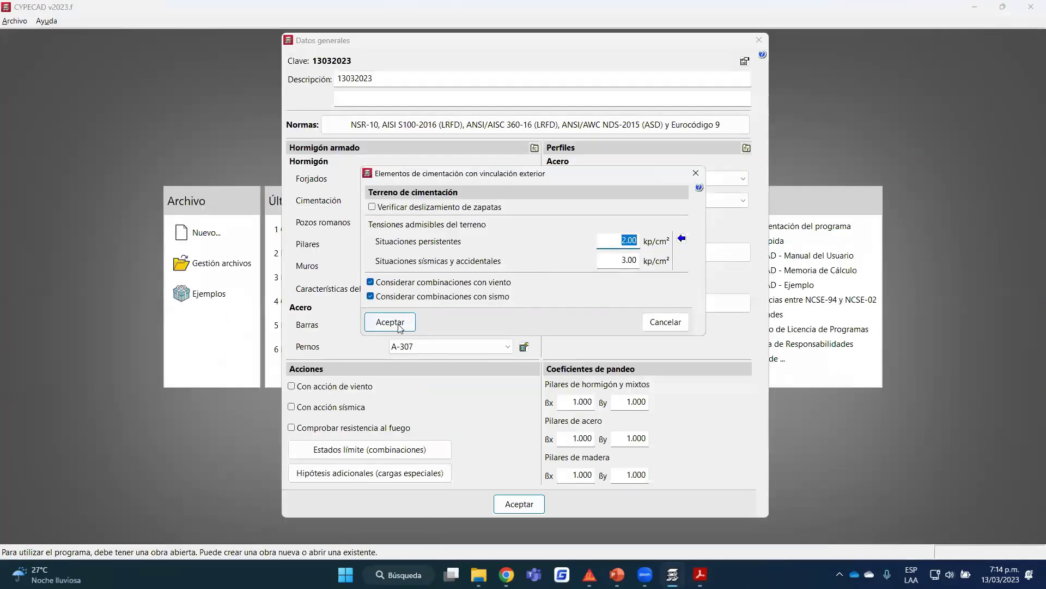
click(616, 265)
text(4)
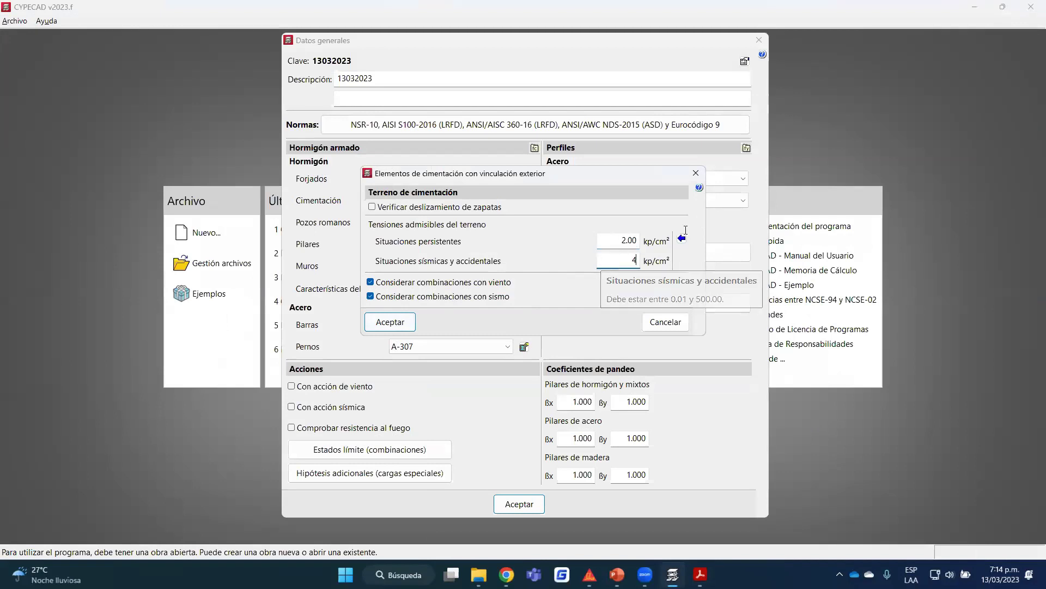
click(635, 240)
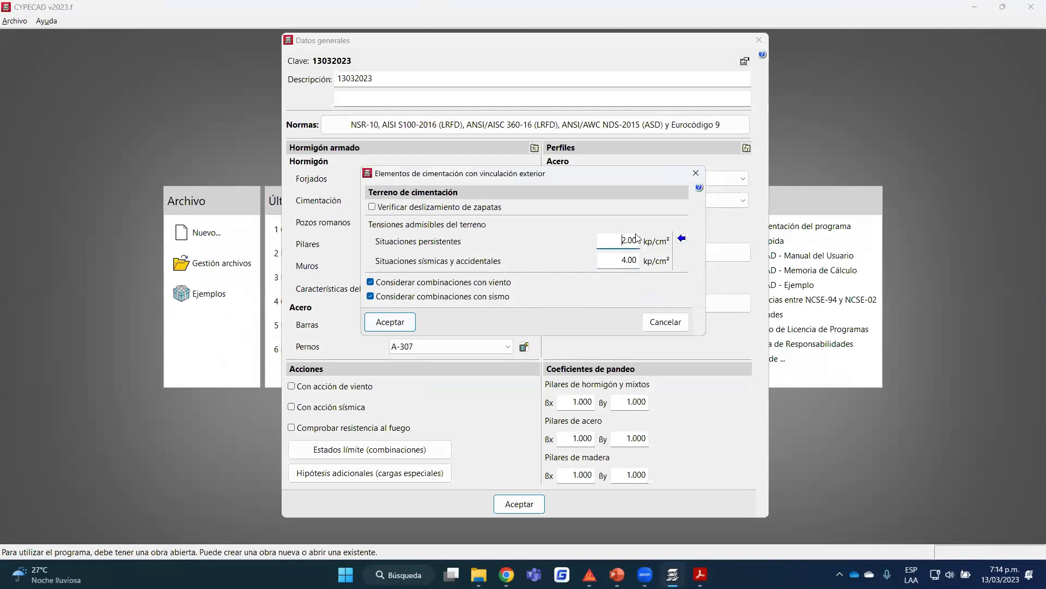
click(407, 318)
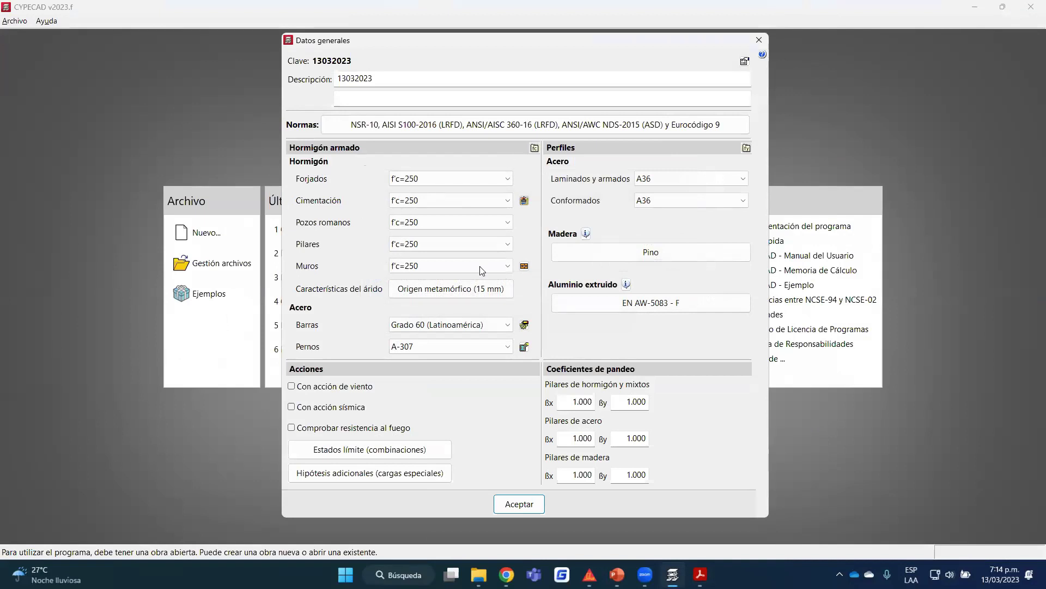
Open the bar steel types for reinforced concrete and frame the column group and the floor beam and slab groups.
click(505, 201)
click(504, 206)
click(524, 325)
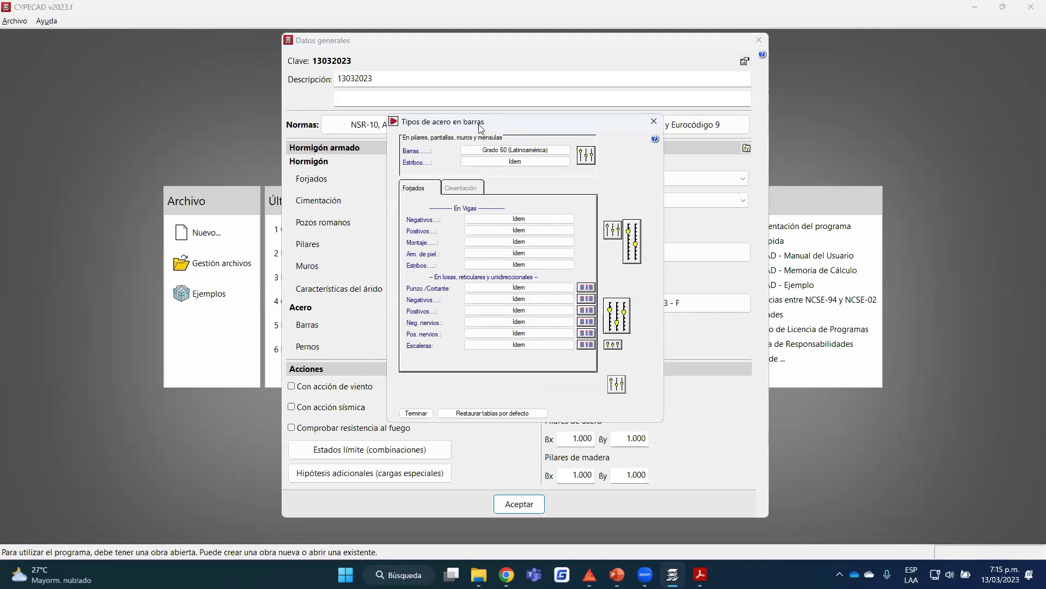
drag(496, 129, 496, 130)
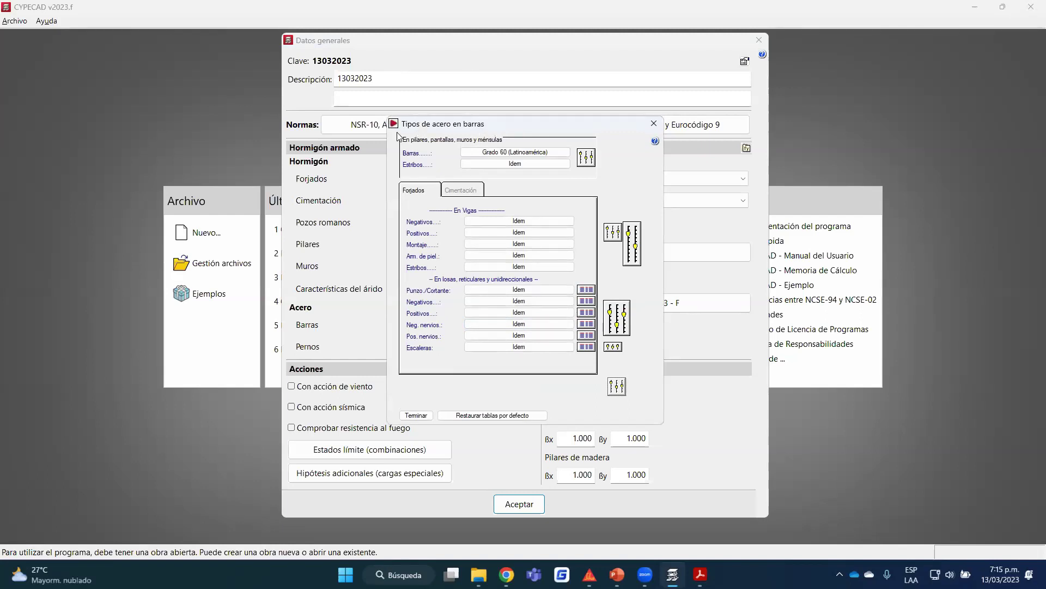
mouse_move(397, 133)
mouse_down()
mouse_move(506, 175)
mouse_move(601, 179)
mouse_up()
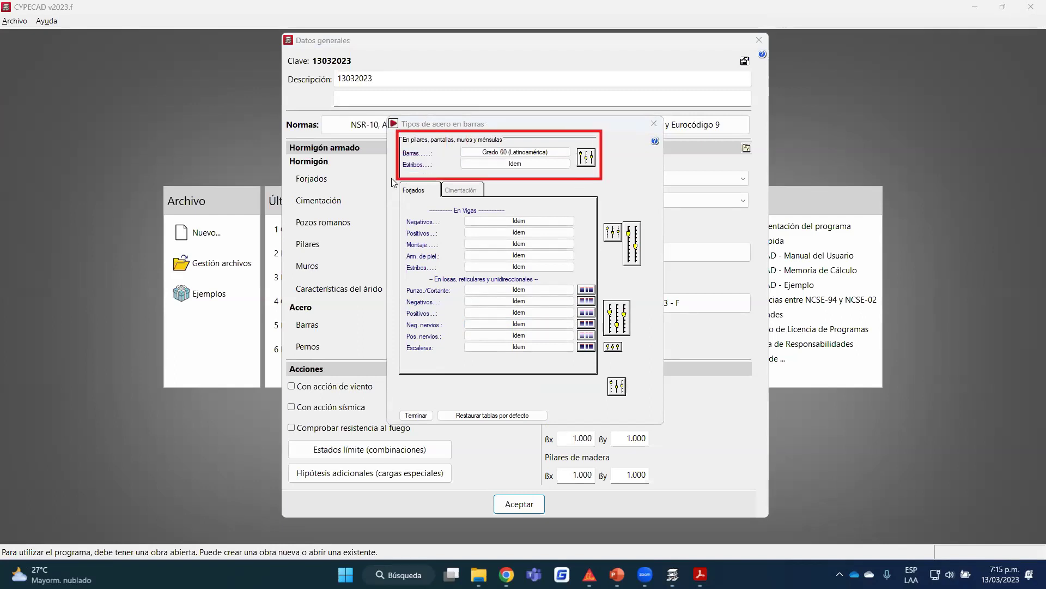
mouse_move(393, 183)
mouse_down()
mouse_move(441, 198)
mouse_move(512, 248)
mouse_move(652, 284)
mouse_move(649, 268)
mouse_up()
drag(401, 269, 637, 404)
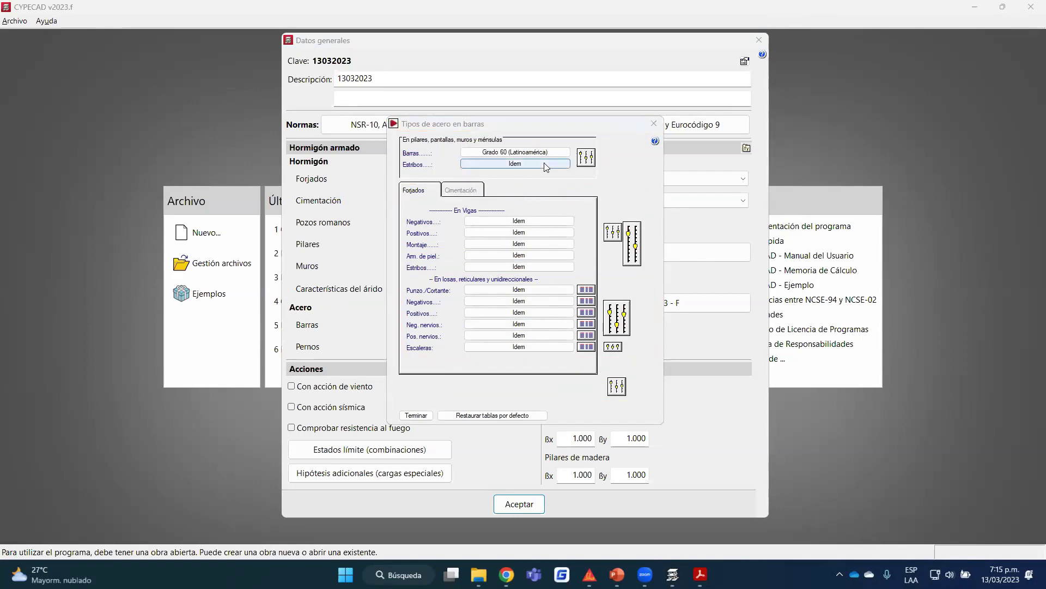
Show the foundation bar steel types, frame the beam, foundation slab and footing groups, and clear the frames.
click(466, 190)
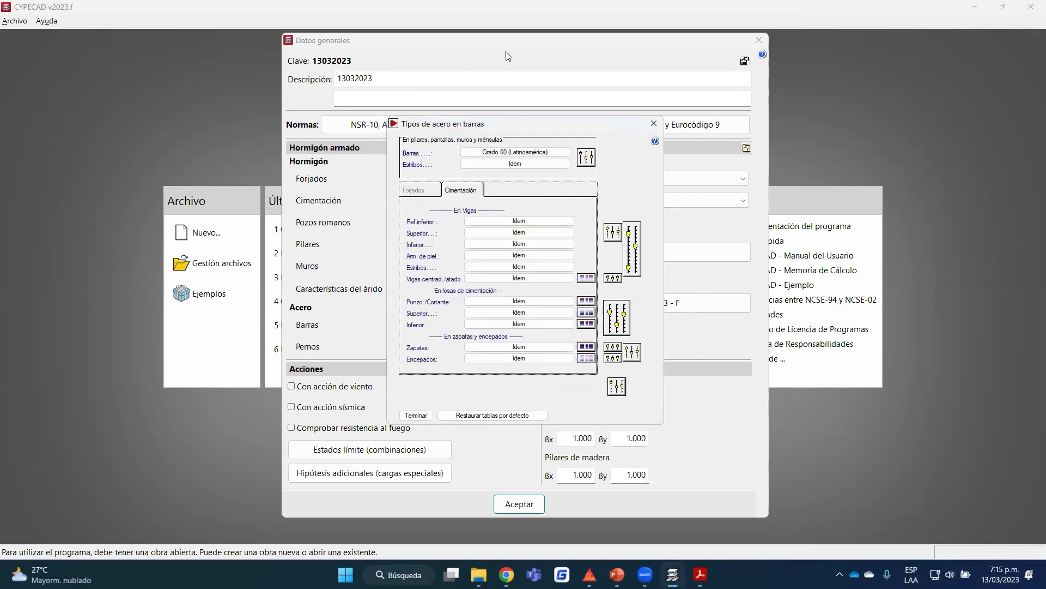
drag(397, 197, 652, 279)
mouse_move(398, 281)
mouse_down()
mouse_move(689, 328)
mouse_move(654, 330)
mouse_up()
mouse_move(396, 332)
mouse_down()
mouse_move(433, 364)
mouse_move(652, 372)
mouse_up()
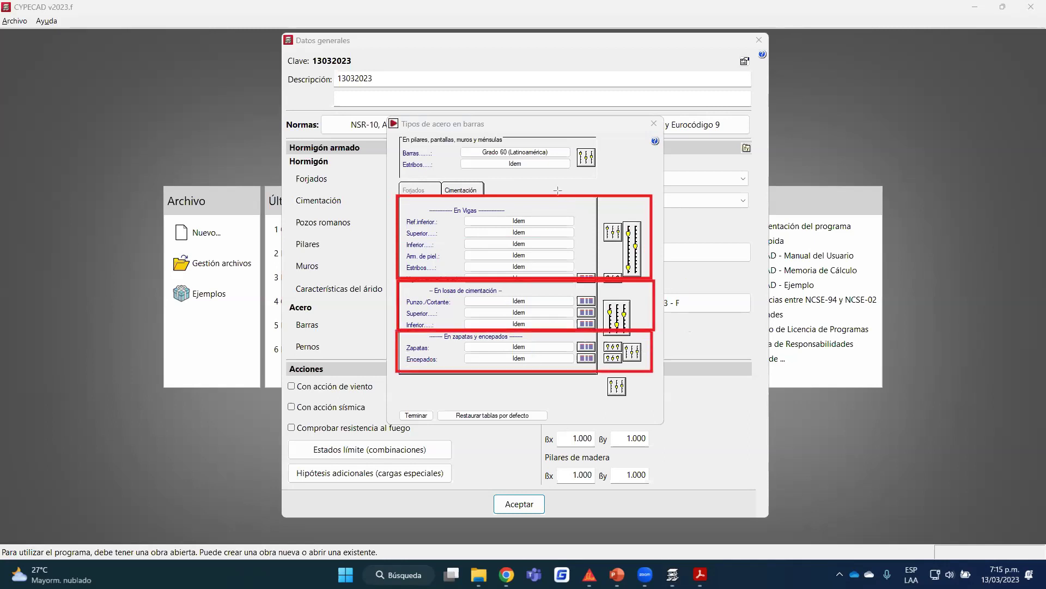
key(Escape)
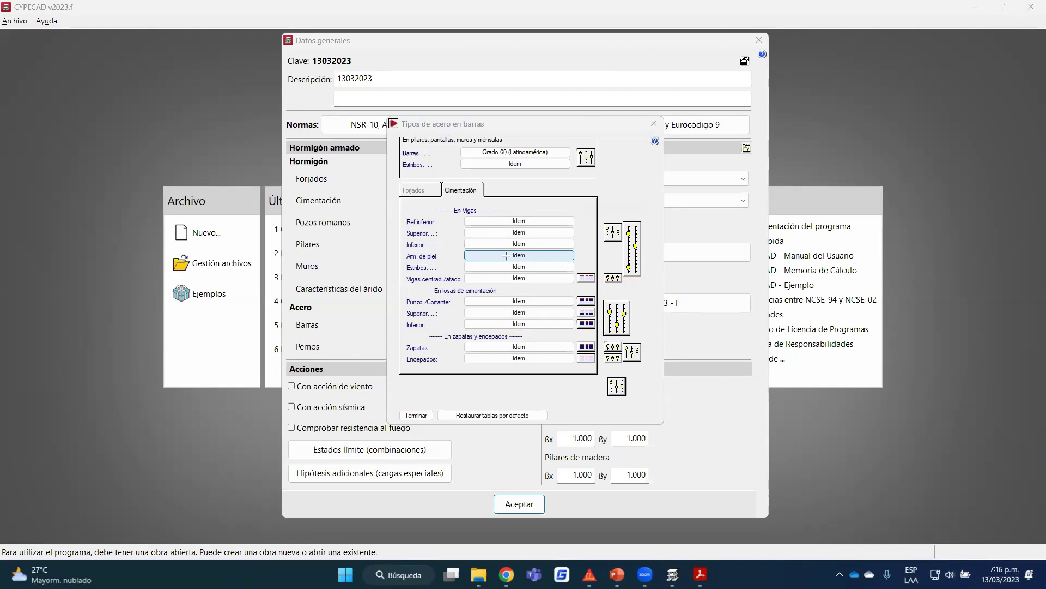
Return to the floor steel types and open the column reinforcement tables from the options for columns, shear walls, walls and corbels.
click(425, 189)
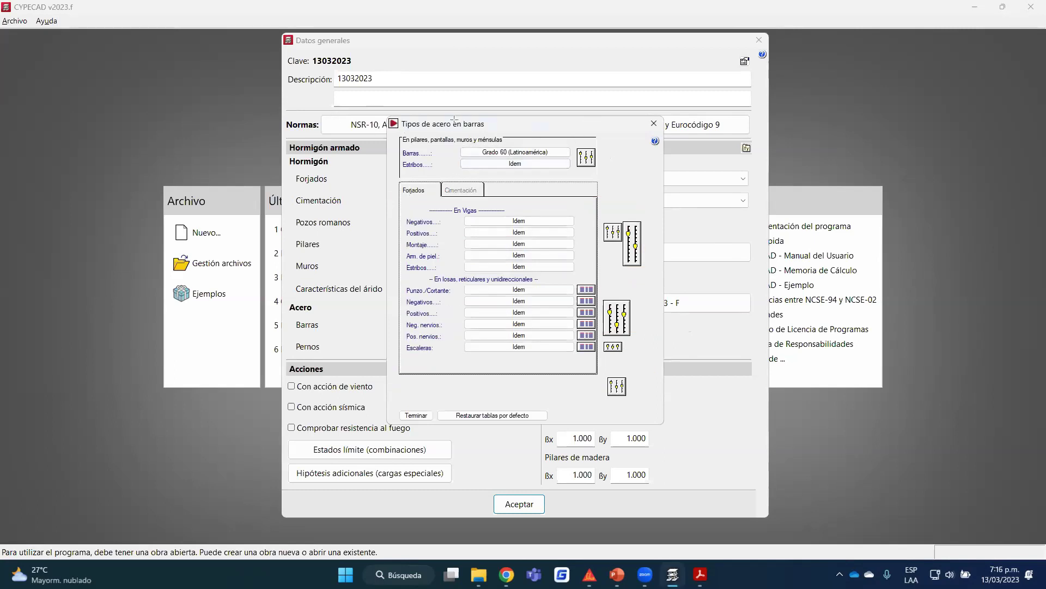
click(586, 157)
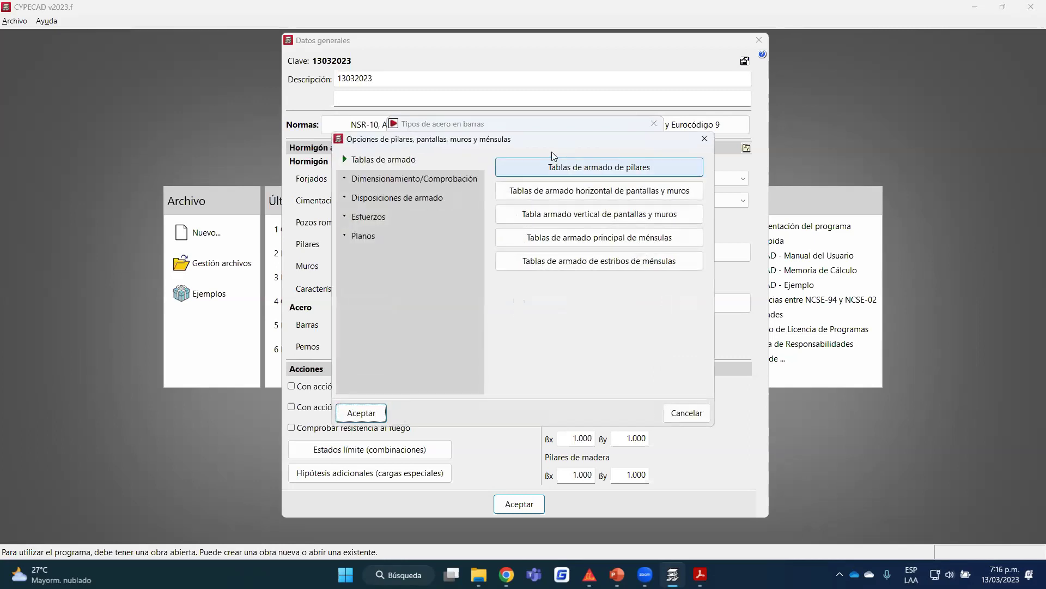
drag(516, 143, 525, 147)
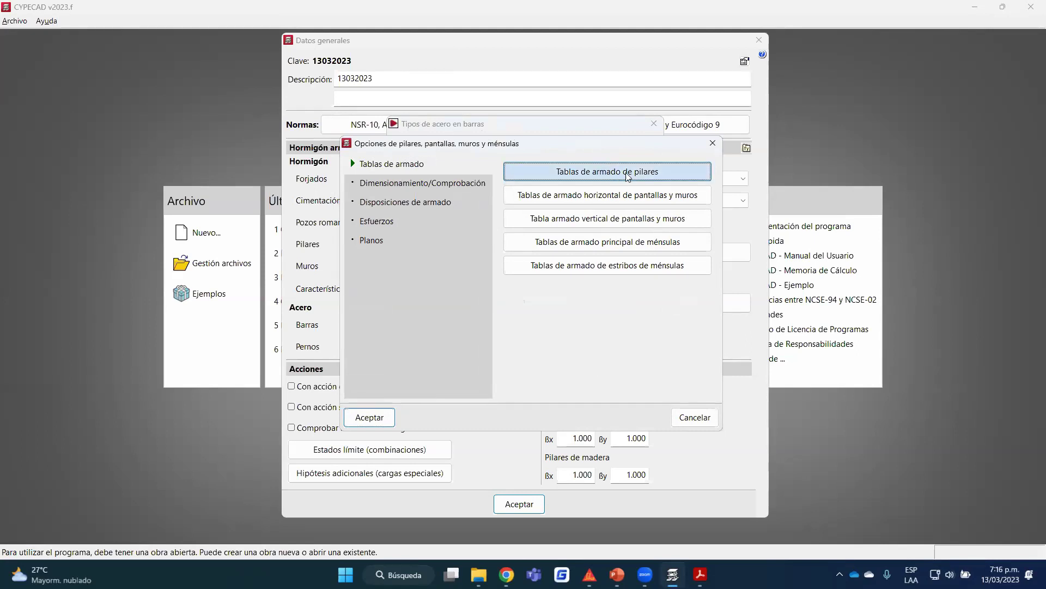
click(599, 171)
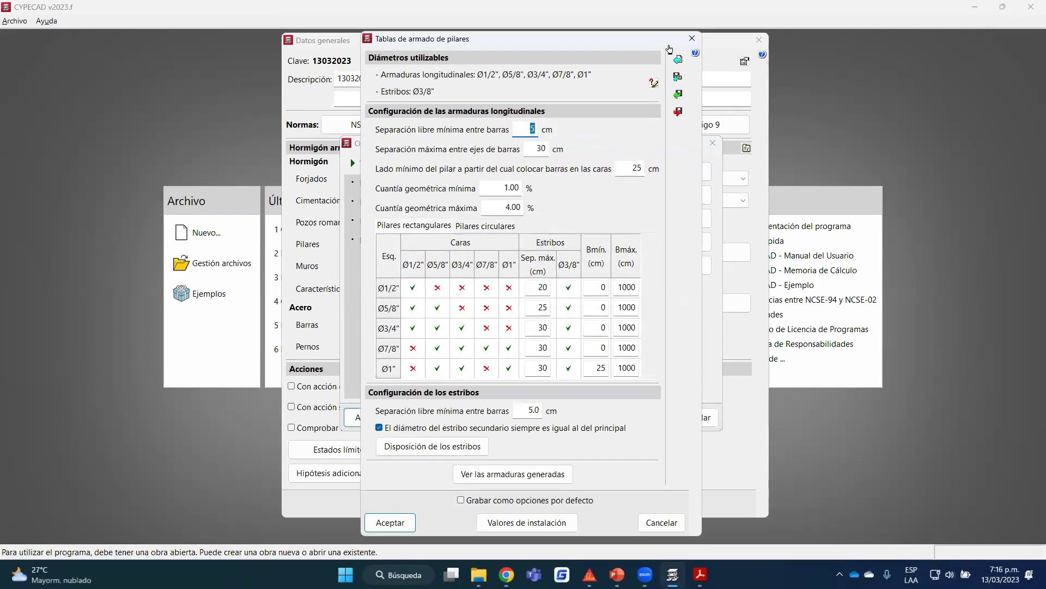
drag(669, 48, 674, 64)
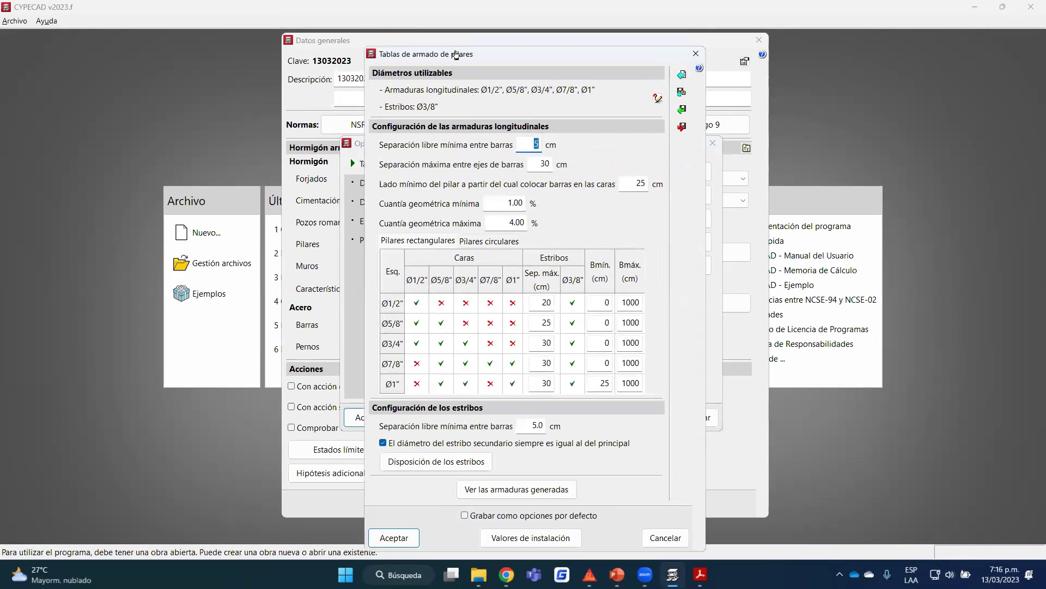
Mark the usable diameters and inspect their longitudinal and transverse selection lists, closing the lists without changes.
drag(371, 93, 518, 101)
drag(599, 95, 602, 82)
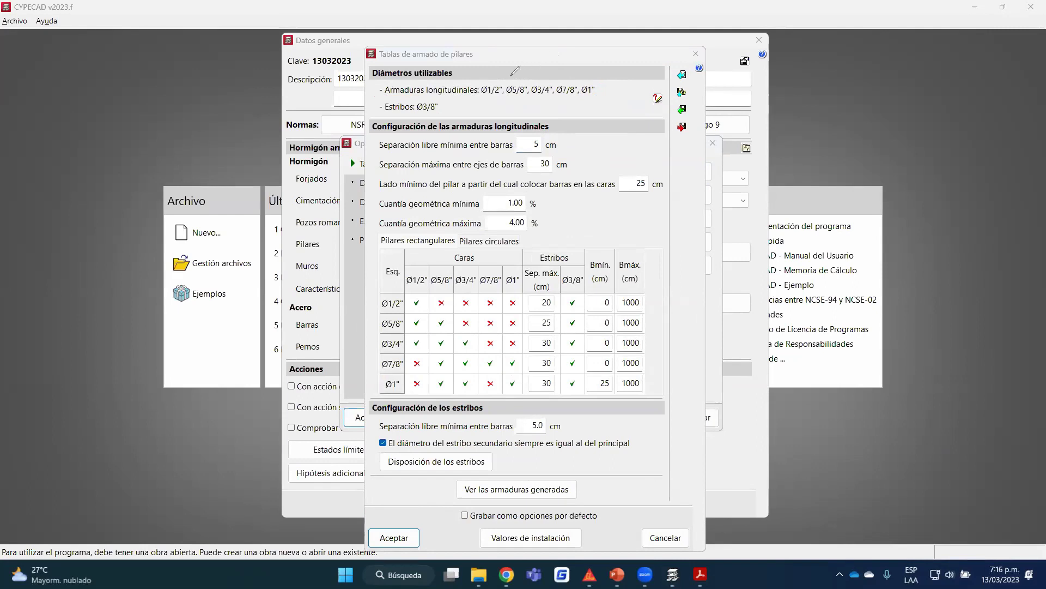
drag(478, 100, 613, 100)
click(659, 97)
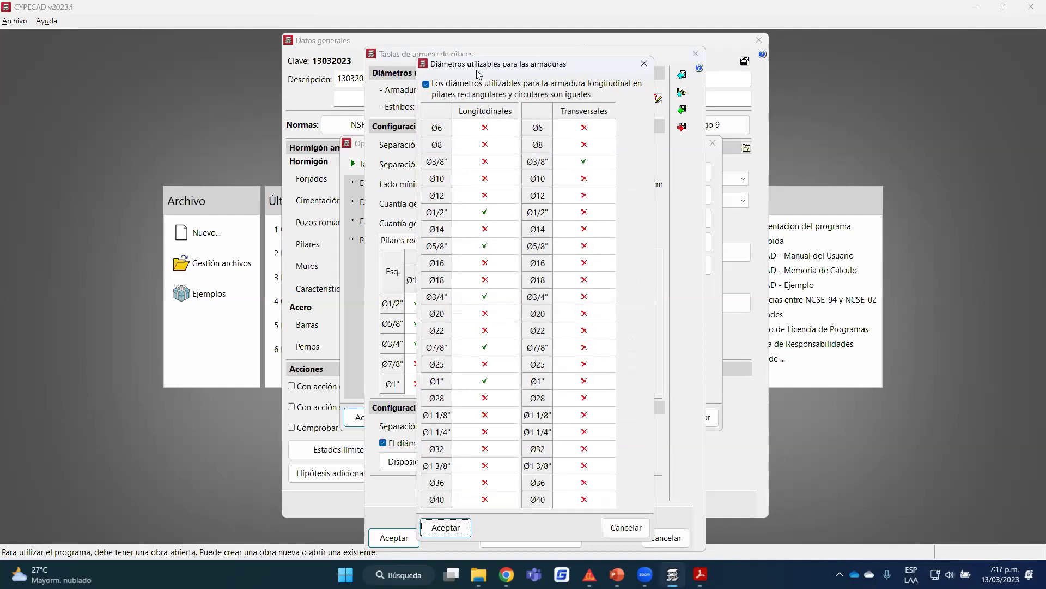
mouse_move(494, 76)
mouse_down()
mouse_move(493, 125)
mouse_move(524, 111)
mouse_move(625, 116)
mouse_move(553, 98)
mouse_move(593, 87)
mouse_up()
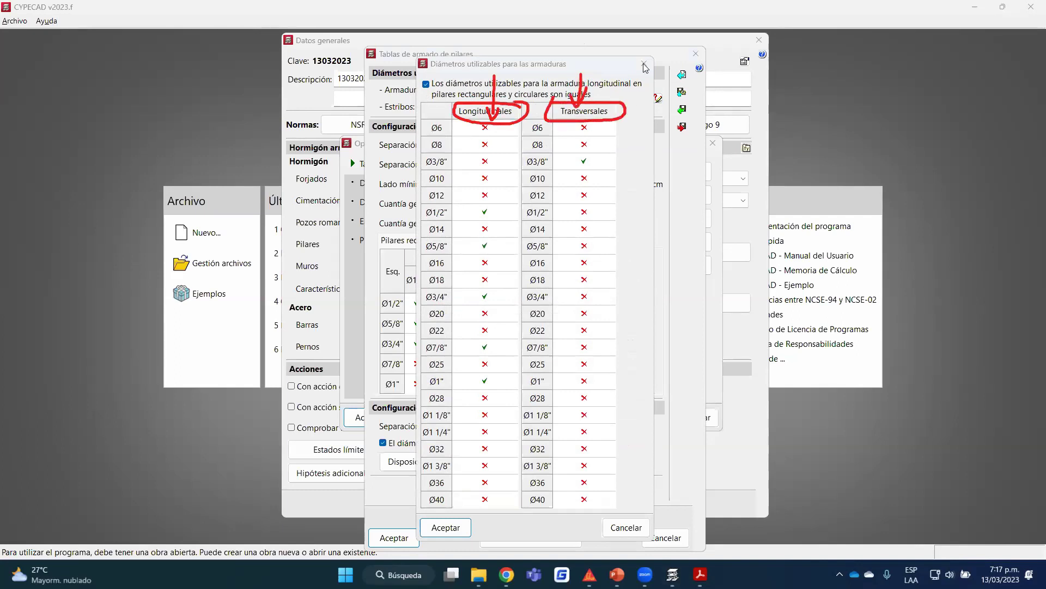
click(643, 63)
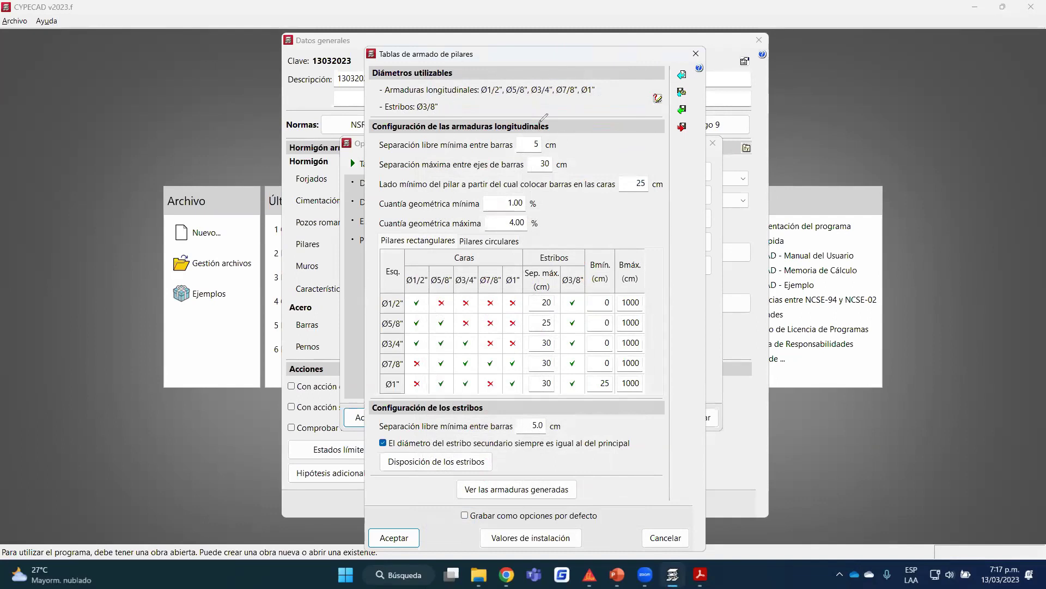
Mark the 5 cm minimum and 30 cm maximum bar spacings, and sketch a rectangular column section with six bars beside the dialog.
mouse_move(558, 135)
mouse_down()
mouse_move(518, 148)
mouse_move(553, 130)
mouse_up()
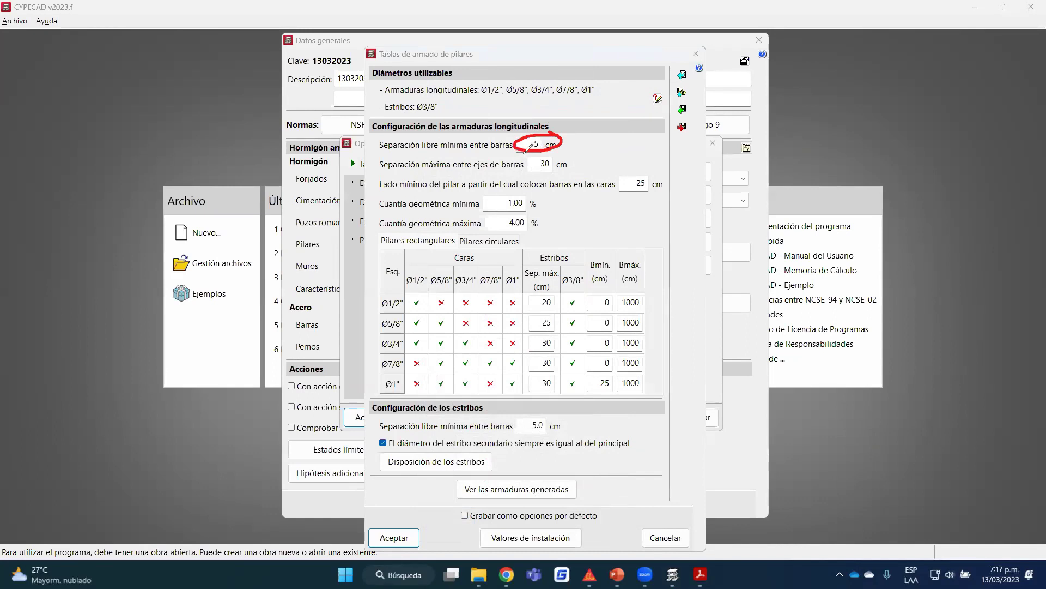
mouse_move(560, 154)
mouse_down()
mouse_move(558, 175)
mouse_move(524, 169)
mouse_move(524, 155)
mouse_up()
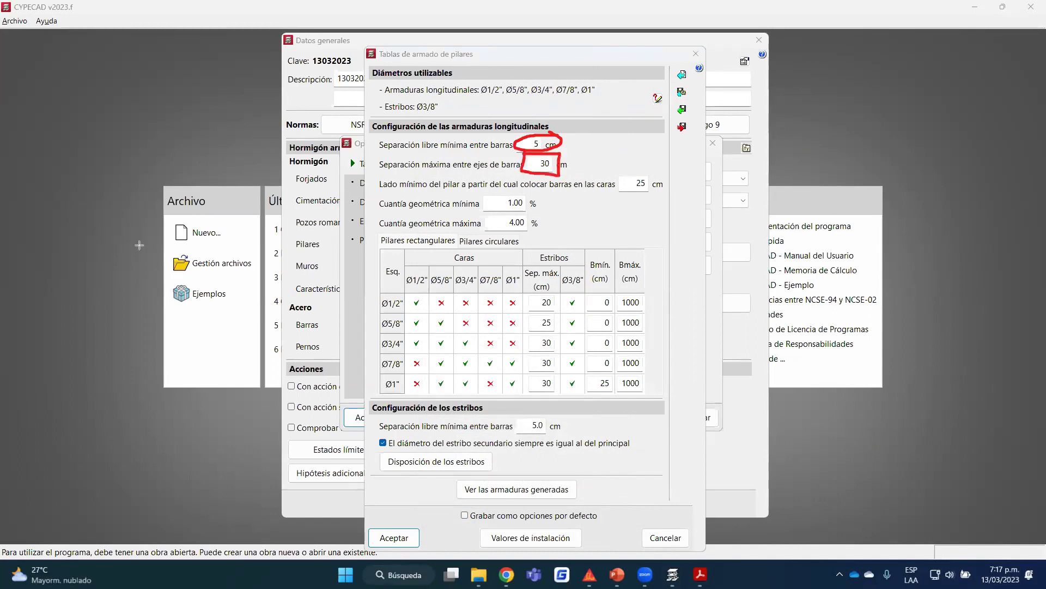
mouse_move(115, 135)
mouse_down()
mouse_move(344, 267)
mouse_move(116, 135)
mouse_move(144, 150)
mouse_up()
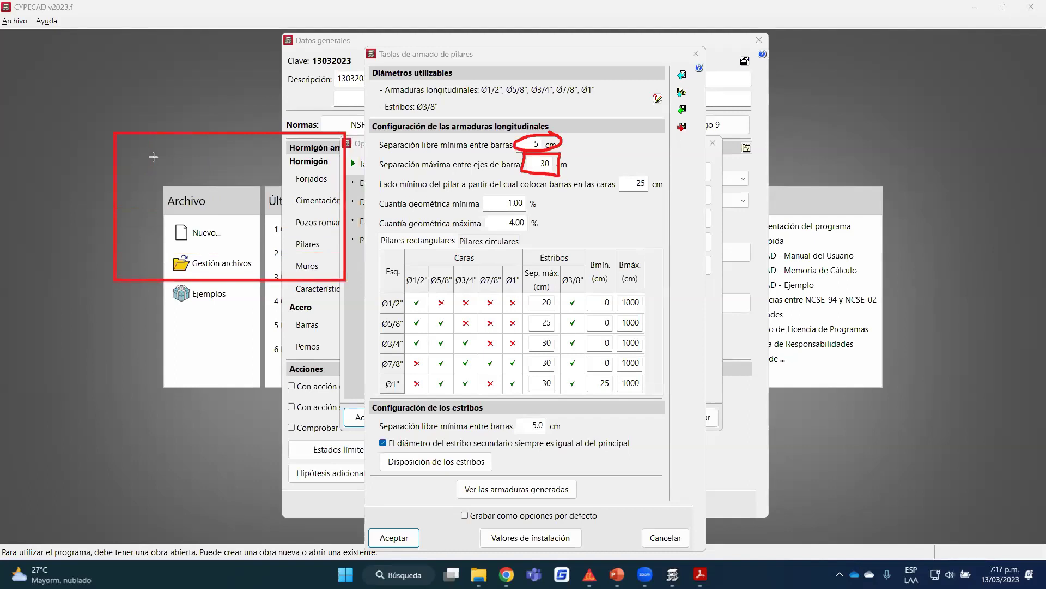
drag(224, 149, 237, 154)
drag(326, 147, 325, 148)
drag(147, 250, 146, 251)
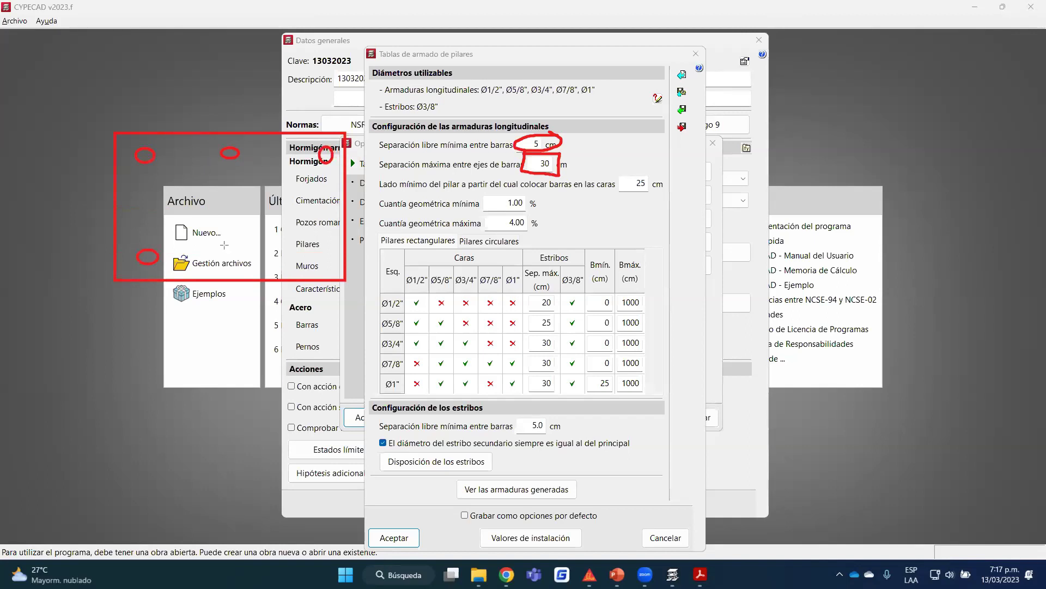
drag(235, 252, 233, 253)
drag(326, 254, 325, 255)
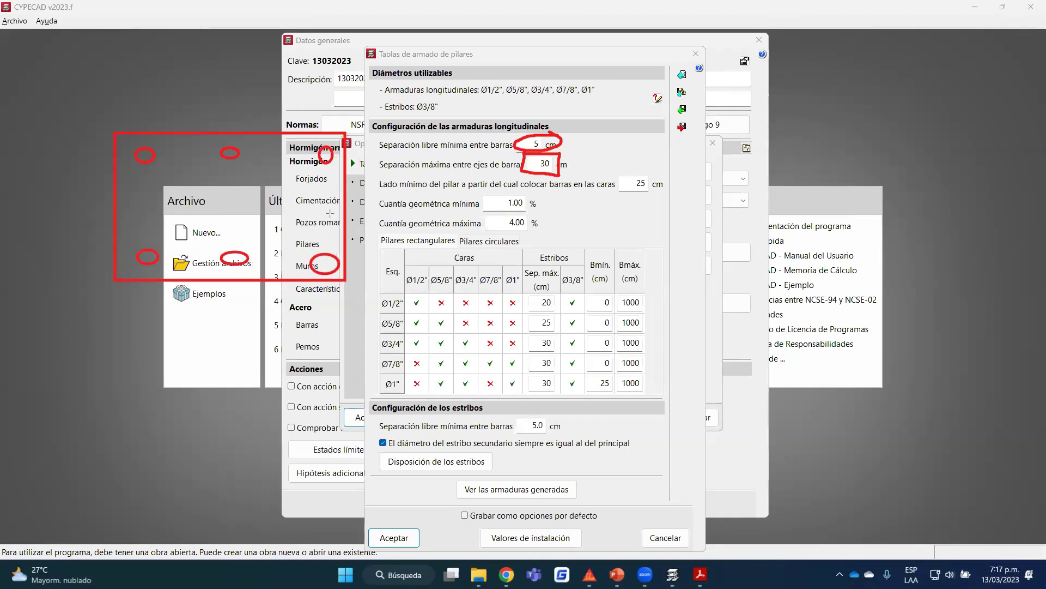
Mark the spacing between sketched bars as 30, add width and height dimension lines to the section, and fill in its corner bars.
drag(144, 156, 196, 156)
mouse_move(157, 251)
mouse_down()
mouse_move(158, 262)
mouse_move(218, 273)
mouse_up()
drag(158, 260, 157, 271)
mouse_move(154, 155)
mouse_down()
mouse_move(226, 151)
mouse_move(227, 139)
mouse_move(223, 166)
mouse_up()
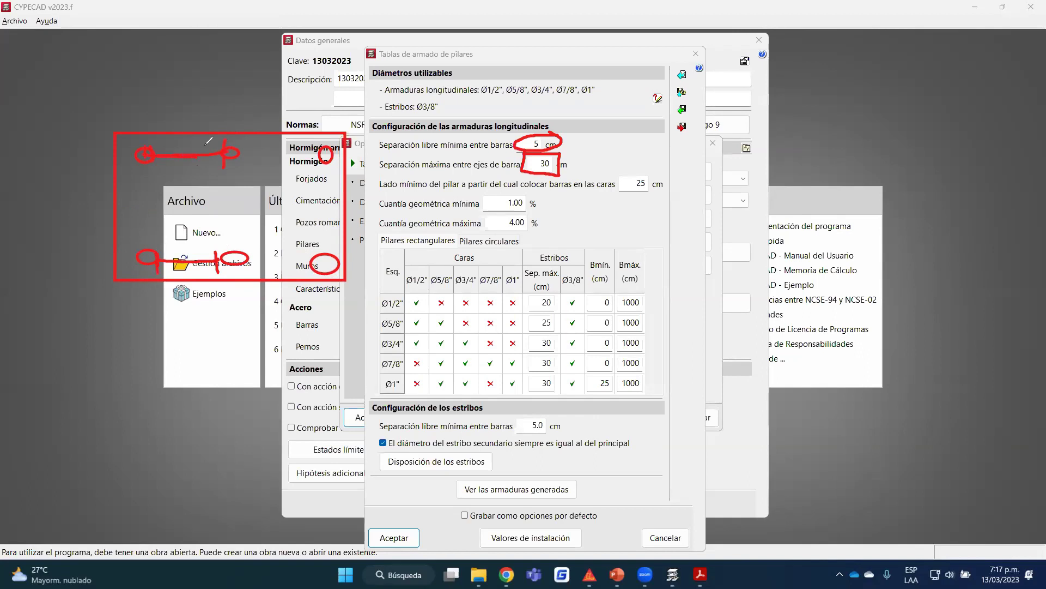
drag(168, 137, 180, 148)
drag(338, 107, 349, 104)
drag(348, 89, 348, 126)
drag(211, 77, 222, 86)
mouse_move(314, 164)
mouse_down()
mouse_move(330, 164)
mouse_move(316, 157)
mouse_up()
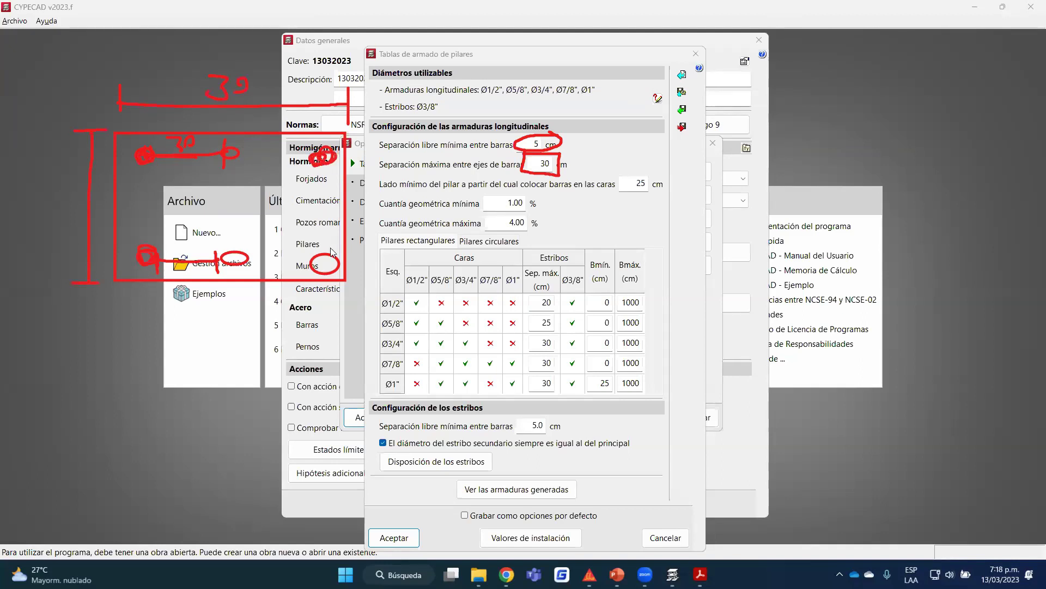
Mark the remaining corner and intermediate bars, add bars on the side faces of the sketched section, and point out the bar positions.
drag(325, 256, 321, 272)
drag(217, 151, 227, 158)
drag(228, 256, 234, 262)
drag(319, 203, 319, 212)
drag(353, 158, 355, 226)
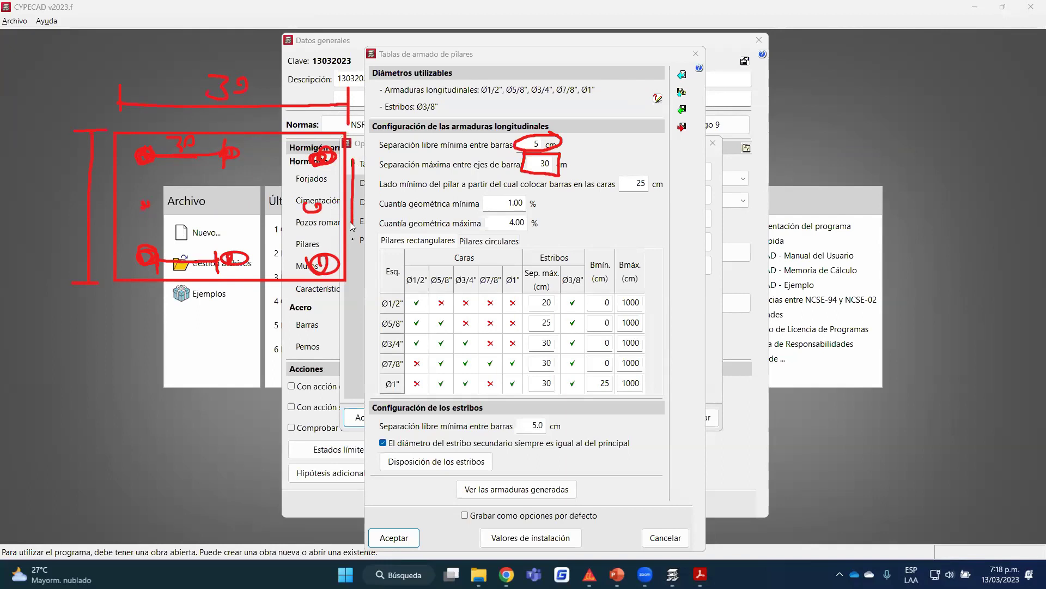
drag(247, 123, 206, 123)
drag(343, 130, 324, 143)
drag(155, 128, 145, 147)
drag(153, 202, 146, 212)
Mark the geometric ratio limits, and highlight the corner and face headings and the Ø1/2" row in the rectangular column table.
mouse_move(542, 193)
mouse_down()
mouse_move(505, 185)
mouse_move(538, 214)
mouse_move(493, 213)
mouse_move(481, 232)
mouse_move(528, 217)
mouse_up()
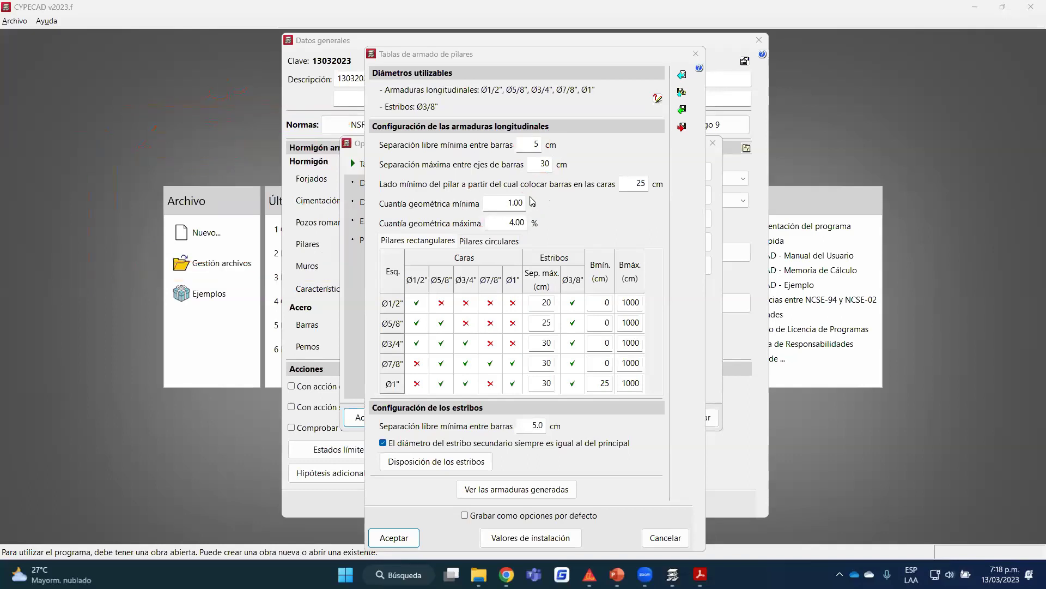
mouse_move(543, 194)
mouse_down()
mouse_move(468, 199)
mouse_move(488, 212)
mouse_move(540, 197)
mouse_up()
mouse_move(387, 245)
mouse_down()
mouse_move(452, 240)
mouse_move(486, 252)
mouse_move(446, 260)
mouse_move(479, 270)
mouse_move(486, 252)
mouse_up()
drag(385, 275, 400, 266)
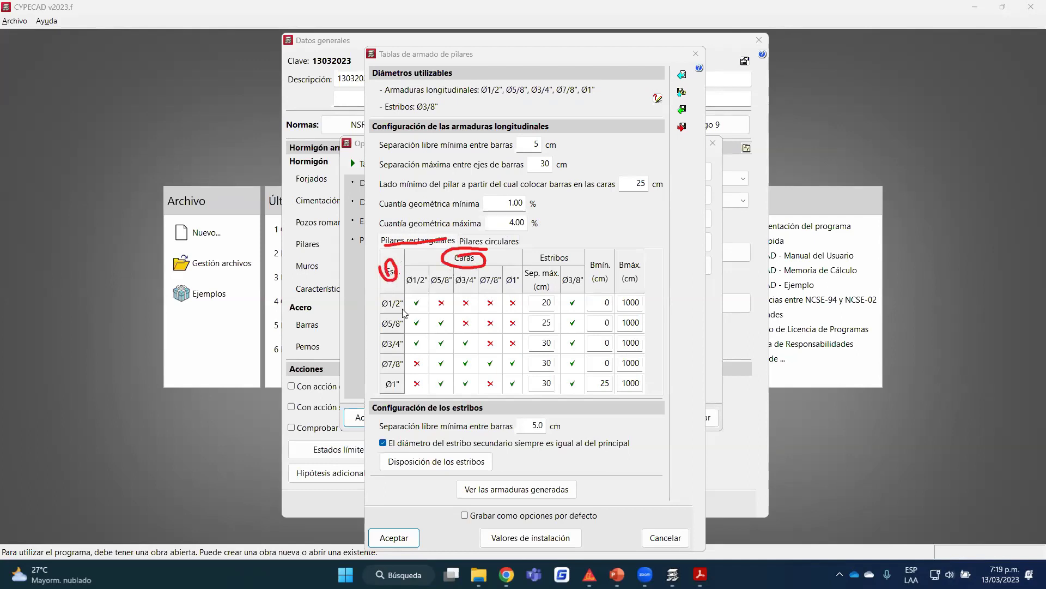
mouse_move(401, 295)
mouse_down()
mouse_move(374, 307)
mouse_move(403, 312)
mouse_move(404, 294)
mouse_up()
Sketch a rectangular column section with four corner bars and short lines for the face bars beside the dialog.
drag(38, 169, 167, 281)
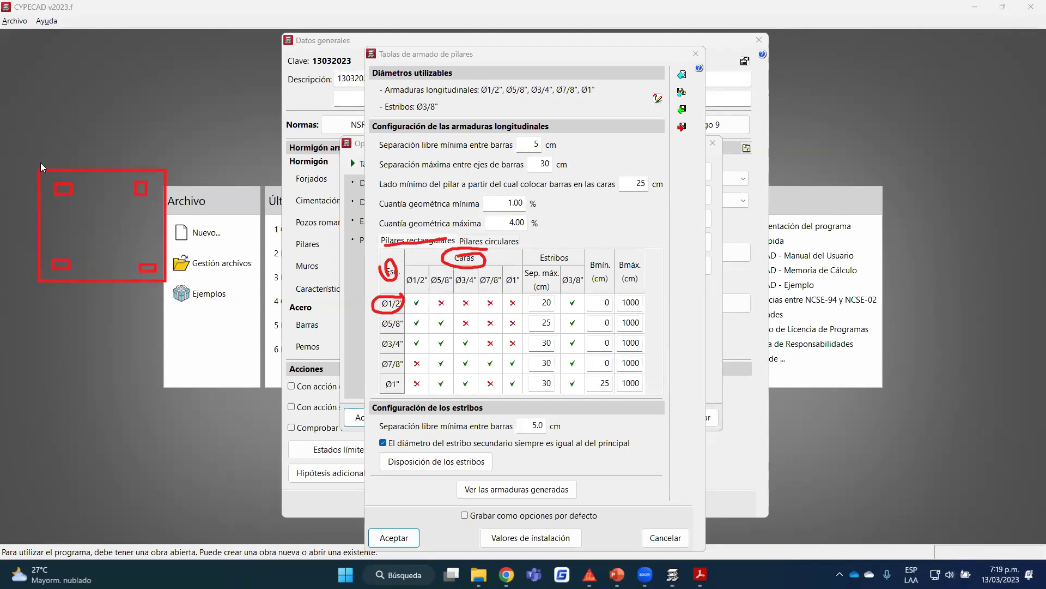
drag(115, 189, 93, 189)
drag(125, 271, 87, 271)
drag(59, 214, 60, 235)
Mark the face bar diameters allowed for each corner bar diameter in the rectangular column table, and clear all annotations.
drag(419, 300, 433, 282)
drag(361, 323, 388, 322)
drag(415, 323, 453, 319)
drag(394, 341, 467, 339)
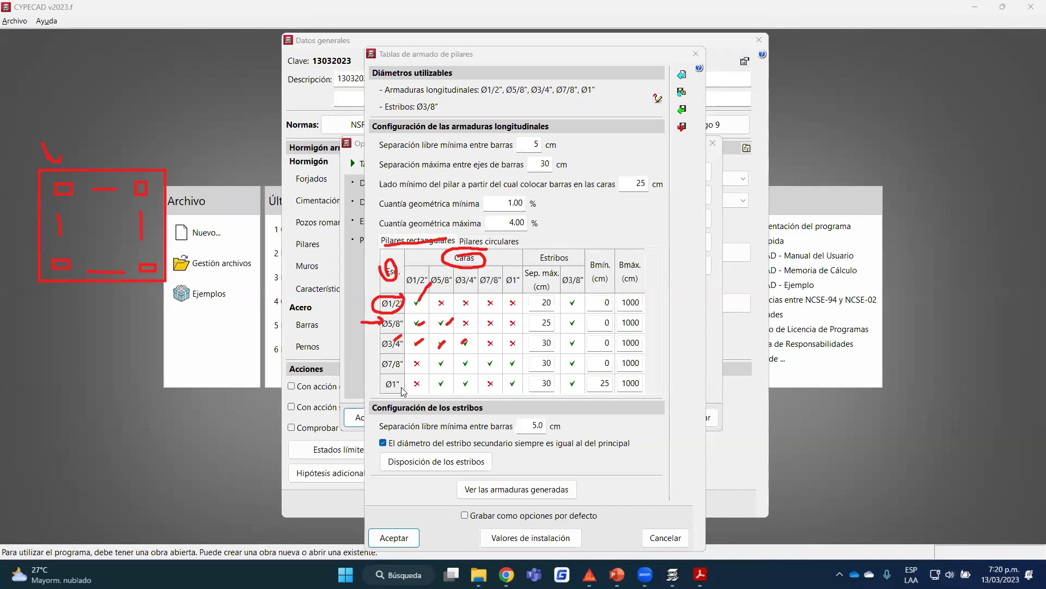
drag(401, 386, 410, 372)
drag(139, 221, 140, 232)
key(e)
Point out the stirrup maximum spacing values and the Bmín and Bmáx columns in the rectangular column table.
drag(546, 218, 545, 258)
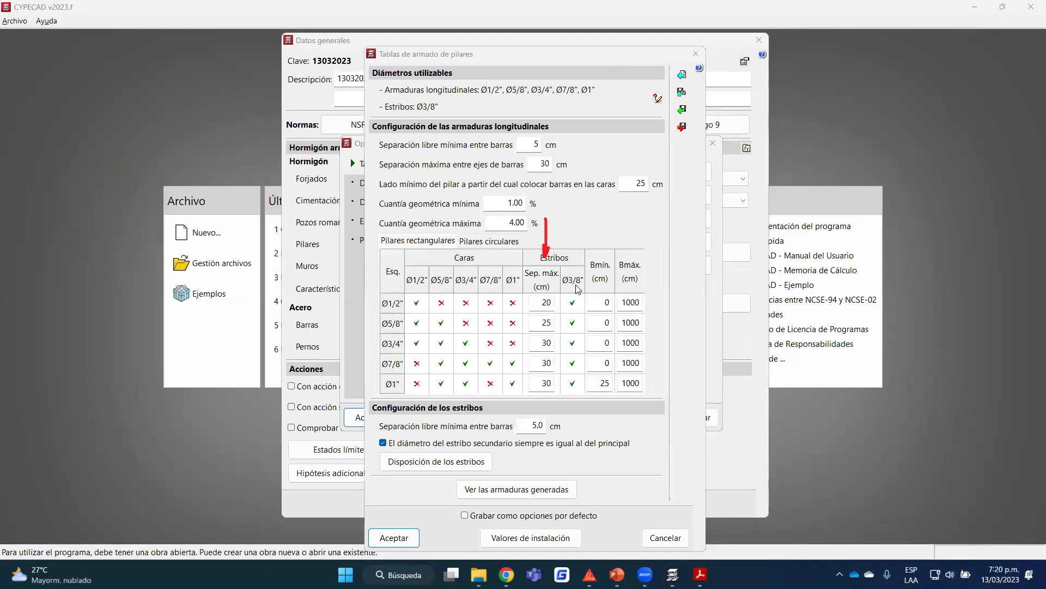
drag(552, 299, 552, 310)
mouse_move(553, 316)
mouse_down()
mouse_move(535, 321)
mouse_move(540, 330)
mouse_move(554, 317)
mouse_move(557, 360)
mouse_move(543, 376)
mouse_move(553, 390)
mouse_up()
mouse_move(599, 238)
mouse_down()
mouse_move(596, 251)
mouse_move(626, 254)
mouse_up()
click(624, 234)
mouse_move(319, 299)
mouse_down()
mouse_move(381, 303)
mouse_move(371, 294)
mouse_up()
Show the circular column reinforcement table and frame the stirrup configuration section below it.
click(493, 244)
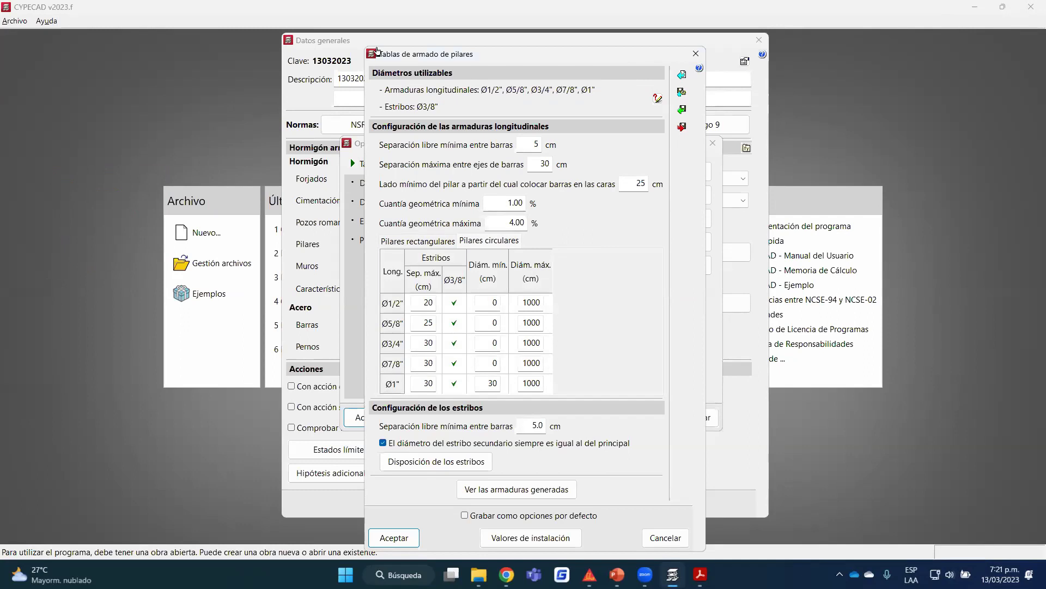
drag(461, 402, 655, 395)
mouse_move(401, 403)
mouse_down()
mouse_move(373, 457)
mouse_move(411, 479)
mouse_move(652, 479)
mouse_move(692, 451)
mouse_move(691, 399)
mouse_up()
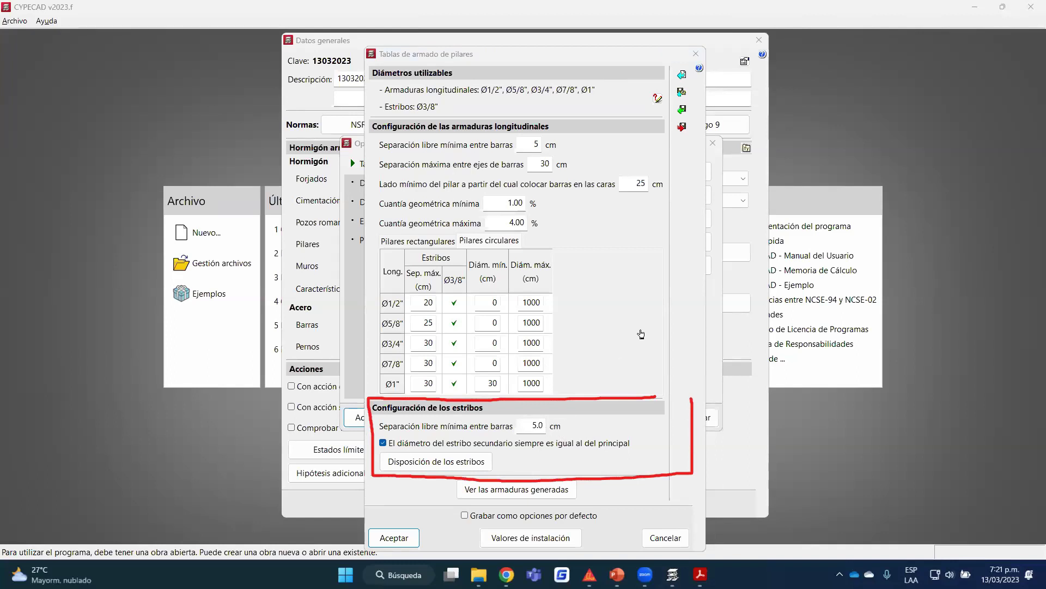
Sketch a column elevation with two vertical bars and horizontal stirrups beside the dialog, and clear all annotations.
drag(614, 275, 660, 272)
drag(615, 299, 673, 295)
mouse_move(779, 149)
mouse_down()
mouse_move(792, 338)
mouse_move(808, 339)
mouse_up()
mouse_move(842, 150)
mouse_down()
mouse_move(839, 350)
mouse_move(822, 344)
mouse_move(855, 321)
mouse_up()
drag(776, 311, 841, 309)
mouse_move(768, 287)
mouse_down()
mouse_move(855, 281)
mouse_move(785, 260)
mouse_up()
drag(772, 241, 854, 248)
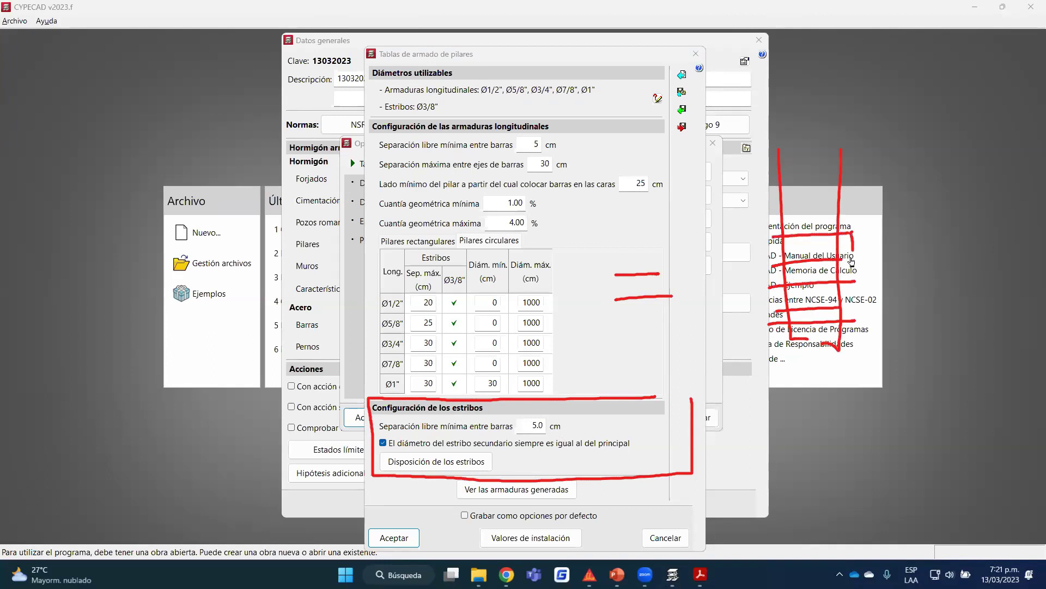
drag(851, 252, 861, 246)
key(Escape)
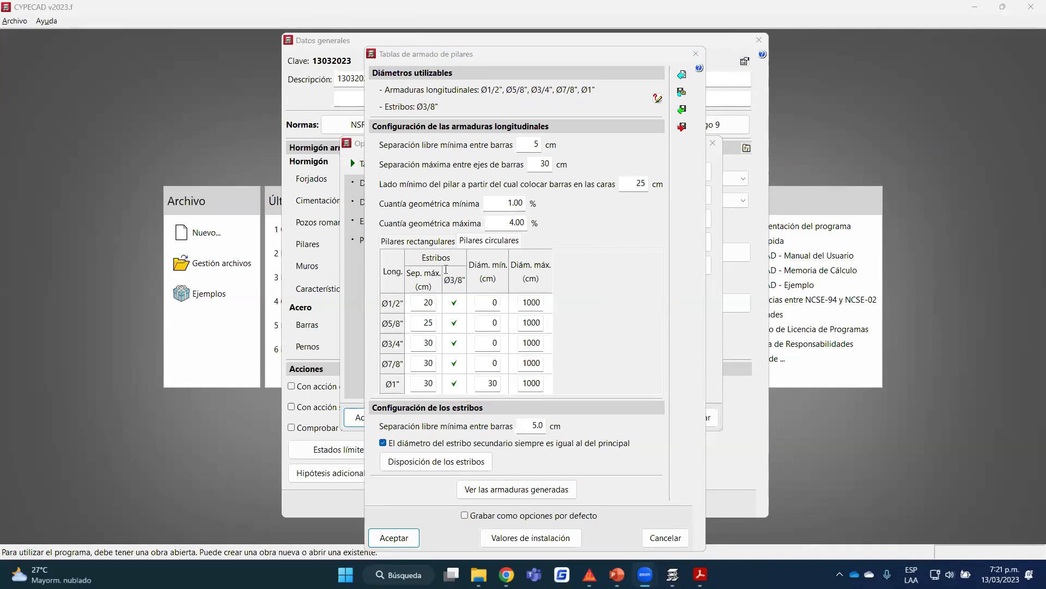
Open the stirrup arrangement options and illustrate the four simple-branch shapes with a sketched column section and hooked stirrup.
click(459, 462)
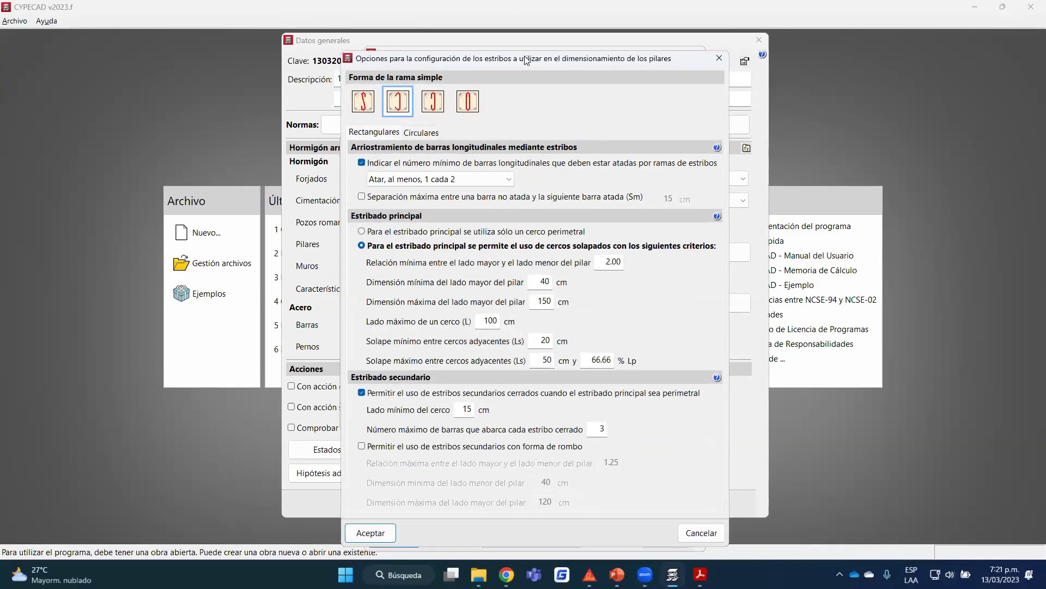
drag(526, 60, 538, 51)
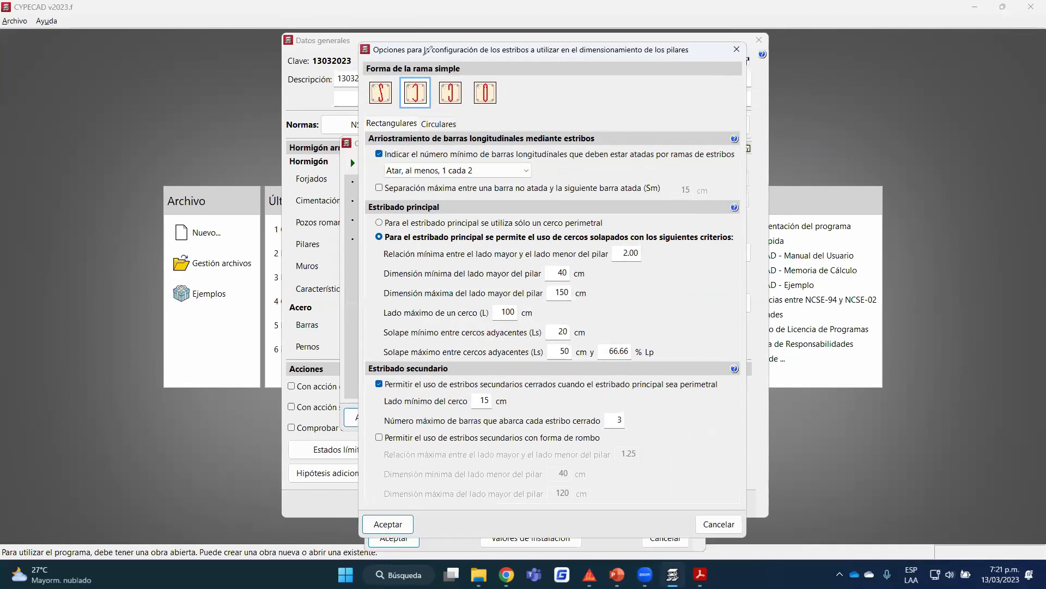
mouse_move(186, 248)
mouse_down()
mouse_move(129, 153)
mouse_move(66, 122)
mouse_up()
click(85, 143)
click(165, 141)
drag(167, 224, 165, 235)
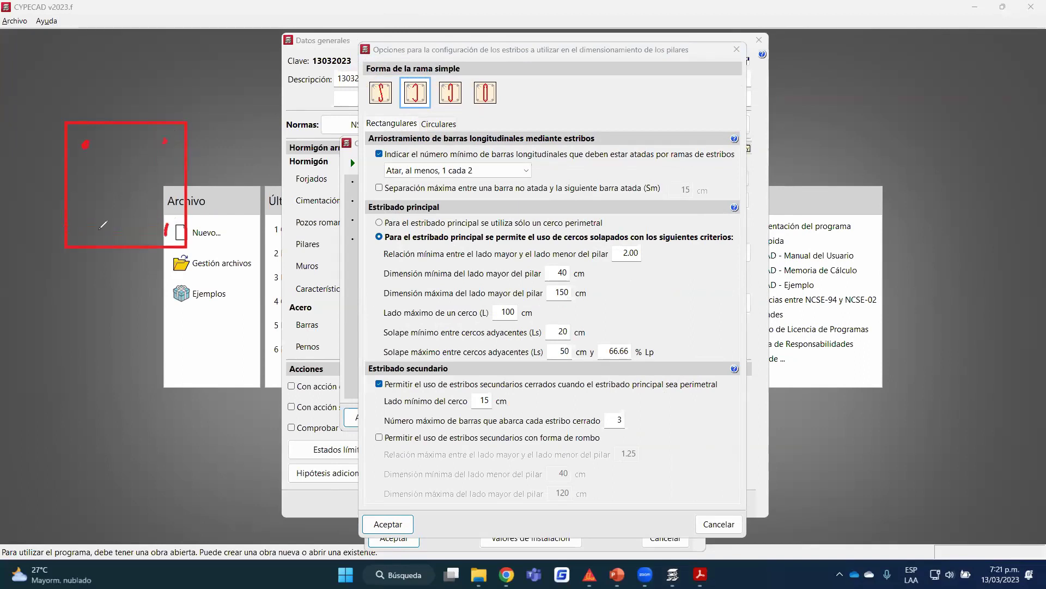
mouse_move(71, 199)
mouse_down()
mouse_move(165, 229)
mouse_move(174, 129)
mouse_up()
mouse_move(387, 73)
mouse_down()
mouse_move(422, 80)
mouse_move(455, 64)
mouse_move(448, 82)
mouse_move(460, 72)
mouse_move(493, 86)
mouse_up()
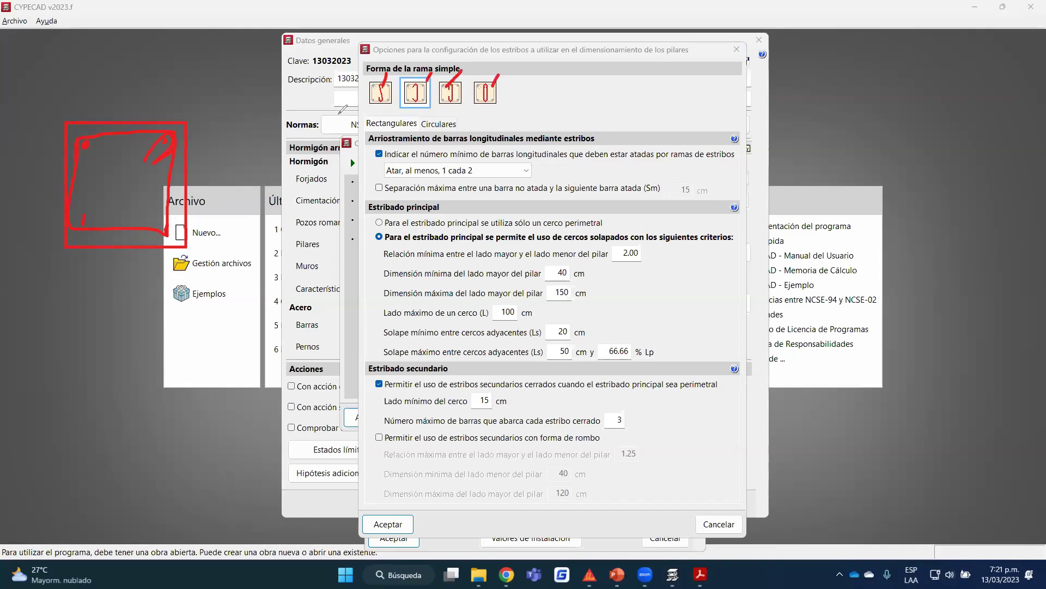
key(Escape)
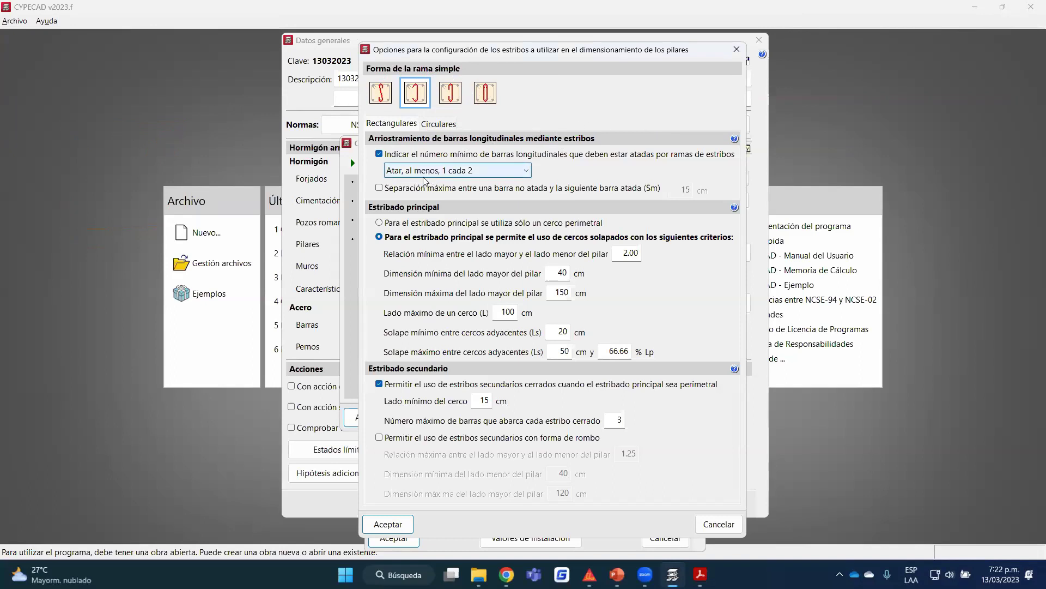
Sketch a column section with six bars along the upper and lower faces and a hooked perimeter stirrup around them.
click(516, 172)
click(495, 141)
drag(53, 143, 262, 331)
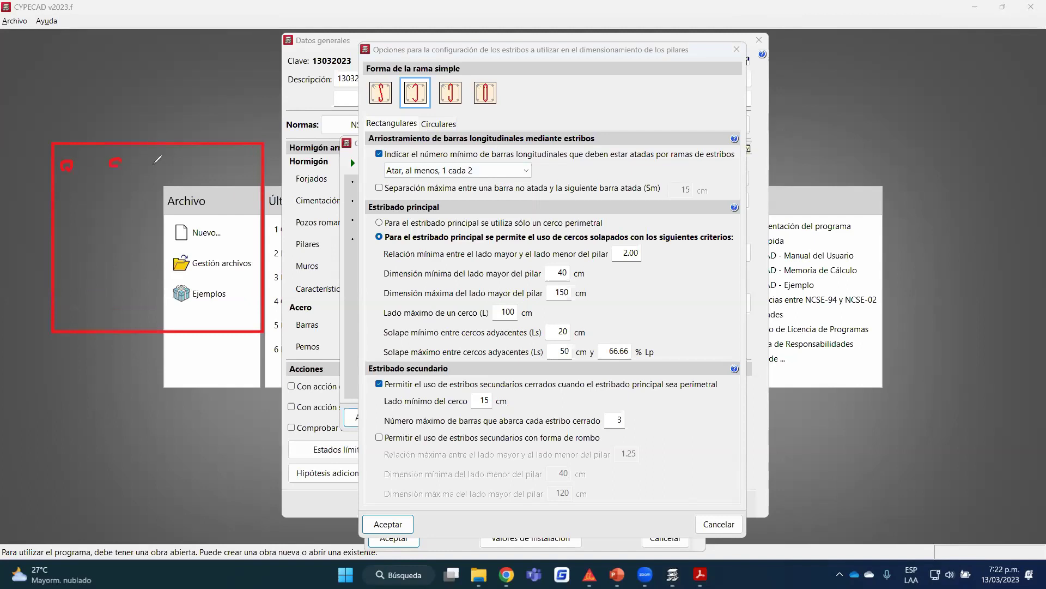
mouse_move(181, 160)
mouse_down()
mouse_move(243, 163)
mouse_move(219, 168)
mouse_up()
drag(171, 313, 244, 314)
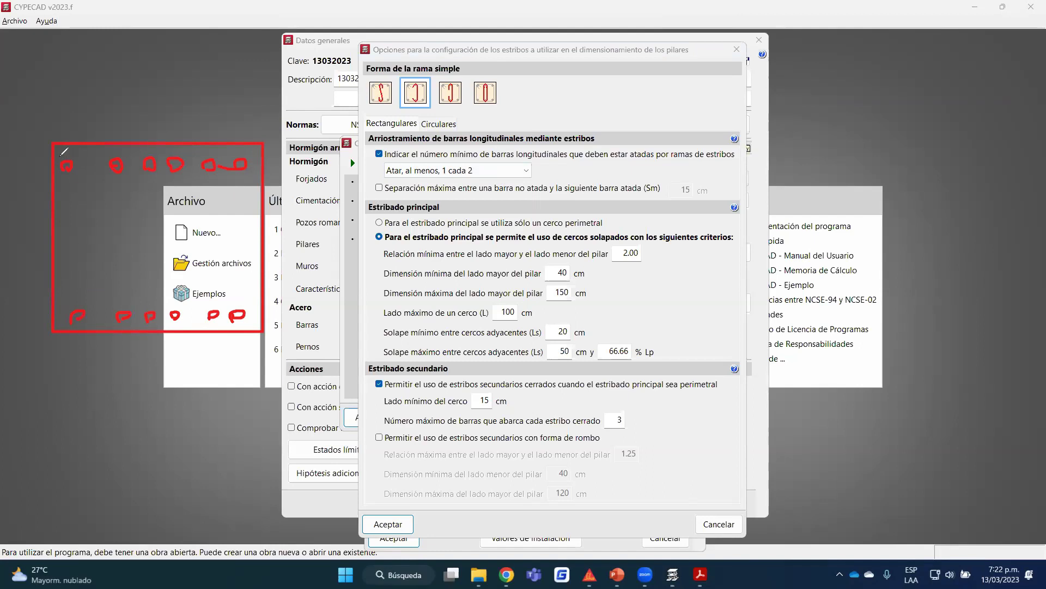
mouse_move(219, 155)
mouse_down()
mouse_move(251, 170)
mouse_move(260, 310)
mouse_move(231, 321)
mouse_move(60, 317)
mouse_up()
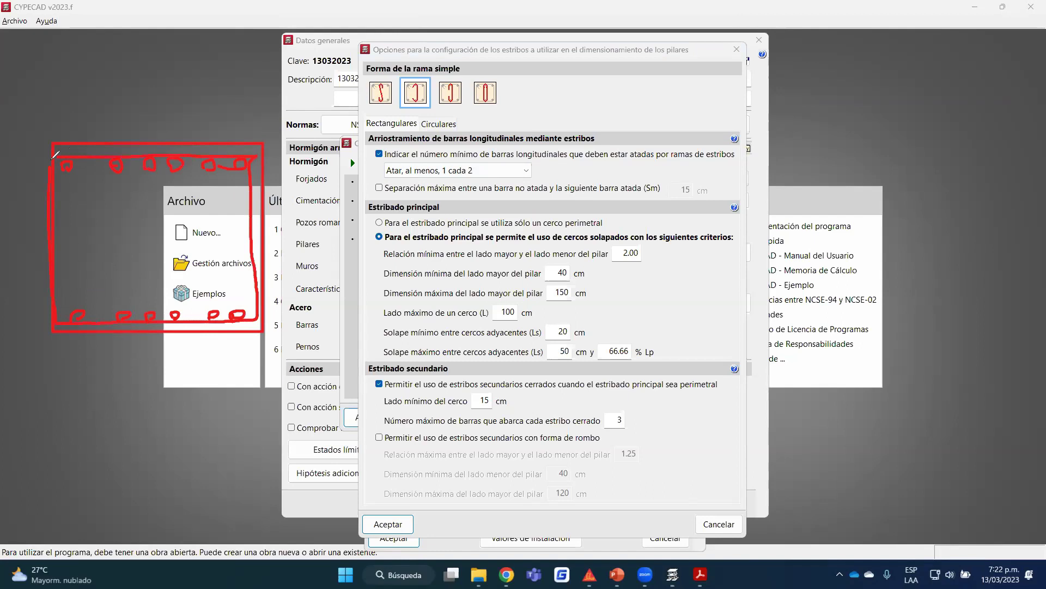
drag(70, 159, 82, 185)
mouse_move(158, 202)
mouse_down()
mouse_move(156, 308)
mouse_move(140, 313)
mouse_up()
drag(217, 165, 207, 329)
drag(200, 284, 198, 321)
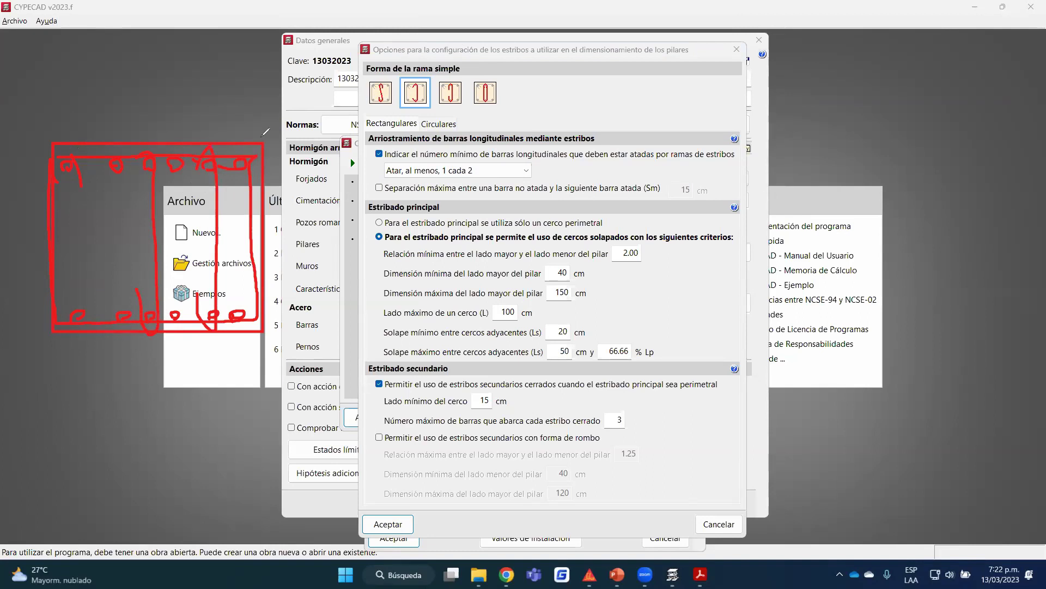
key(ctrl+z)
key(ctrl+z)
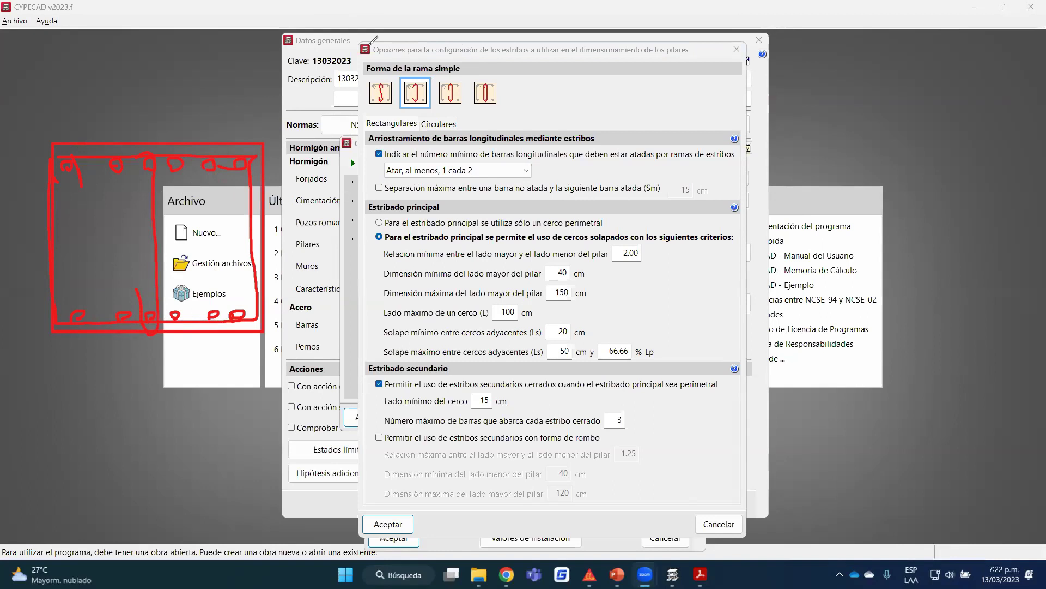
key(ctrl+z)
key(ctrl+z)
Sketch tie branches through the second and fifth bars, and review the tying frequency and maximum untied bar separation options for rectangular columns.
drag(121, 158, 126, 292)
drag(202, 164, 213, 319)
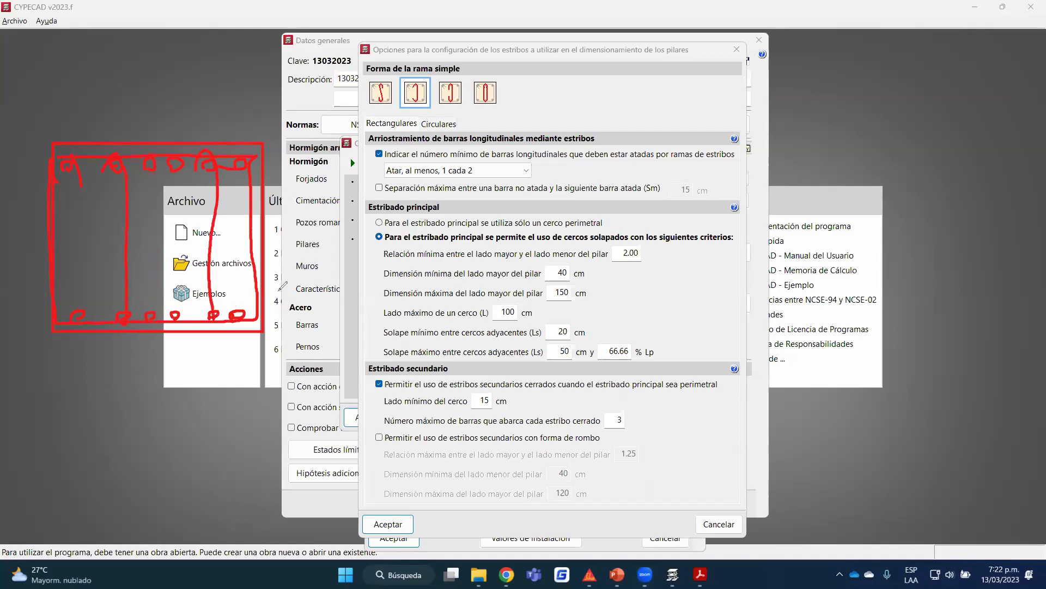
click(473, 174)
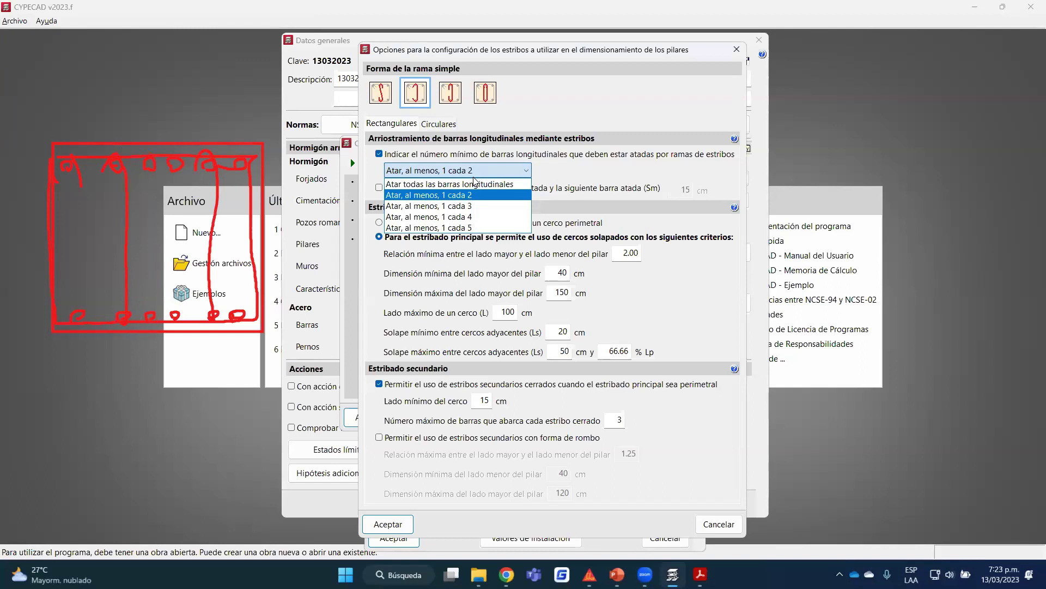
click(475, 170)
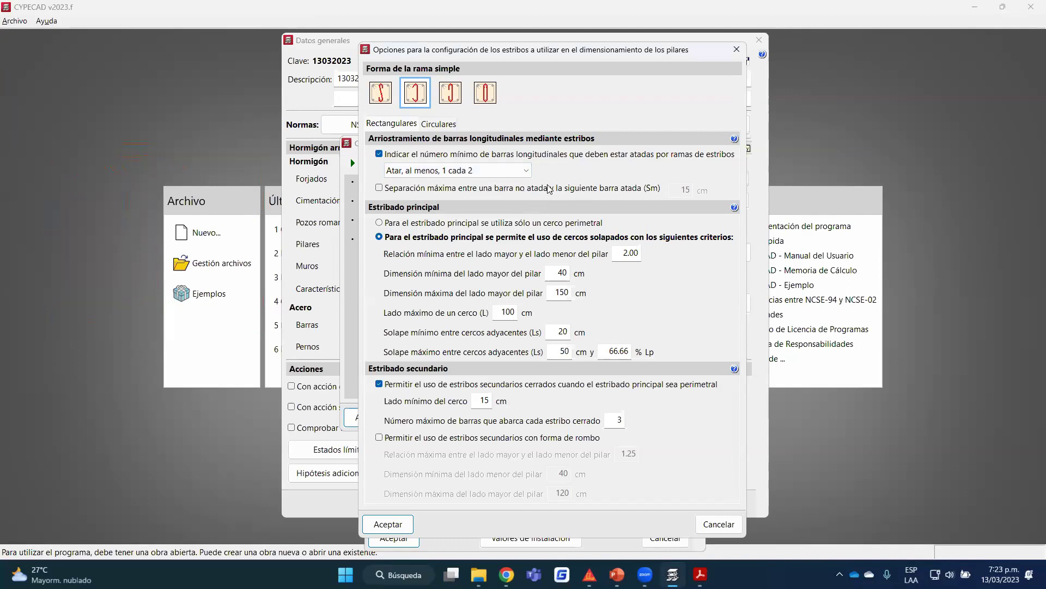
click(586, 188)
click(384, 191)
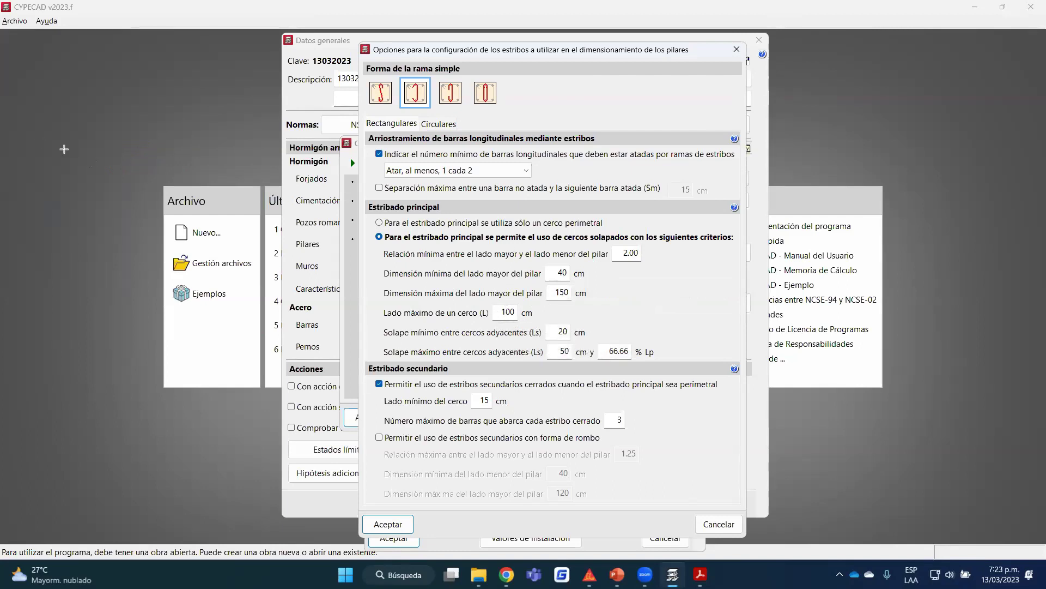
Sketch the outline of an elongated rectangular column section over the dialog.
mouse_move(41, 123)
mouse_down()
mouse_move(154, 215)
mouse_move(600, 260)
mouse_up()
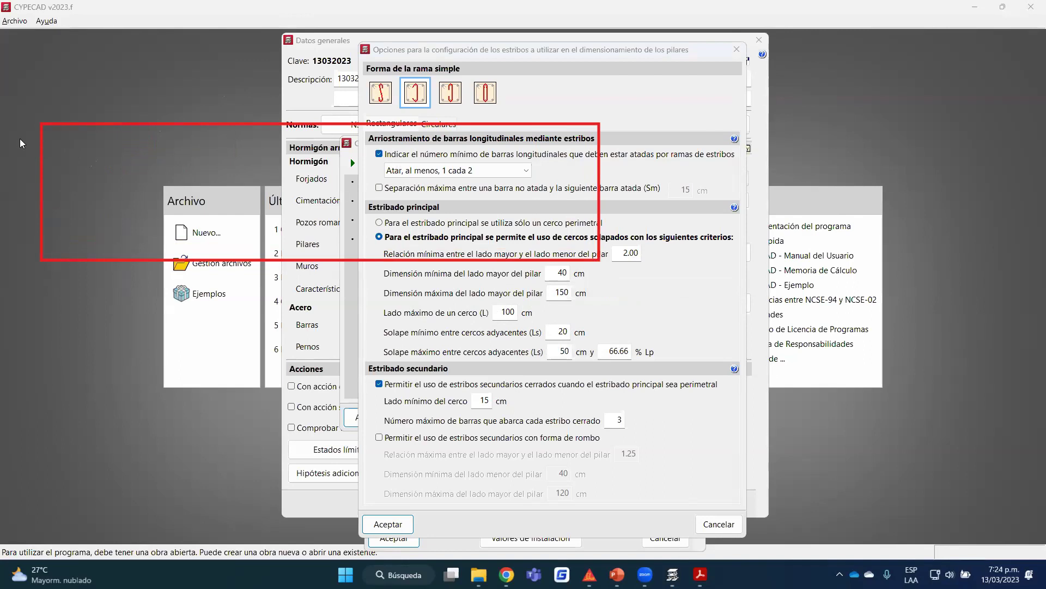
mouse_move(338, 214)
mouse_down()
mouse_move(576, 240)
mouse_move(570, 223)
mouse_up()
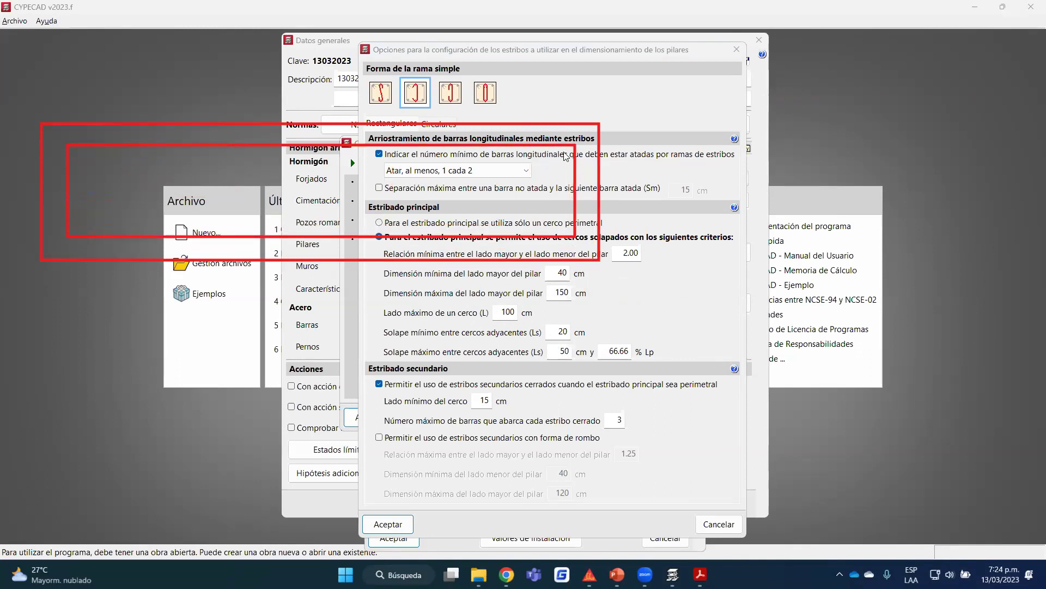
drag(566, 156, 543, 148)
key(ctrl+z)
key(ctrl+z)
key(ctrl+z)
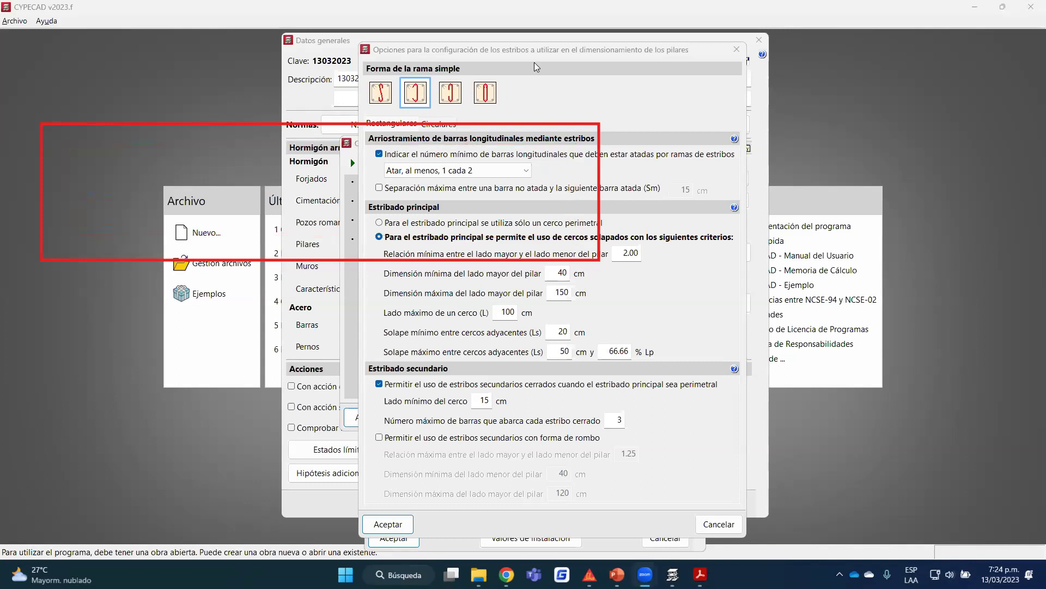
Sketch two overlapping stirrups with bars at their corners inside the elongated column outline, and clear the annotations.
mouse_move(57, 143)
mouse_down()
mouse_move(281, 216)
mouse_move(472, 236)
mouse_up()
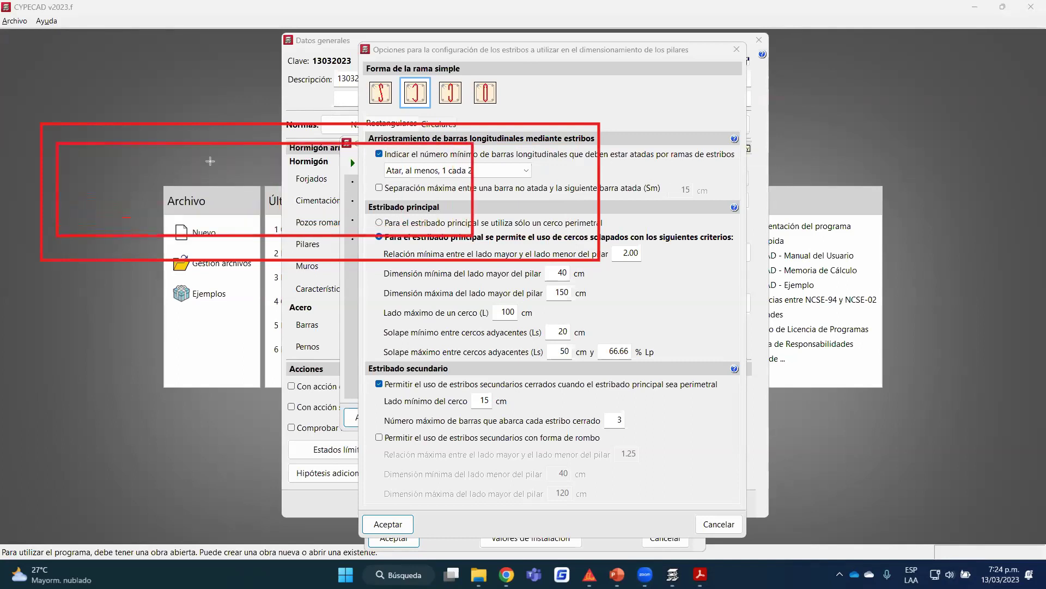
mouse_move(168, 144)
mouse_down()
mouse_move(443, 240)
mouse_move(586, 236)
mouse_up()
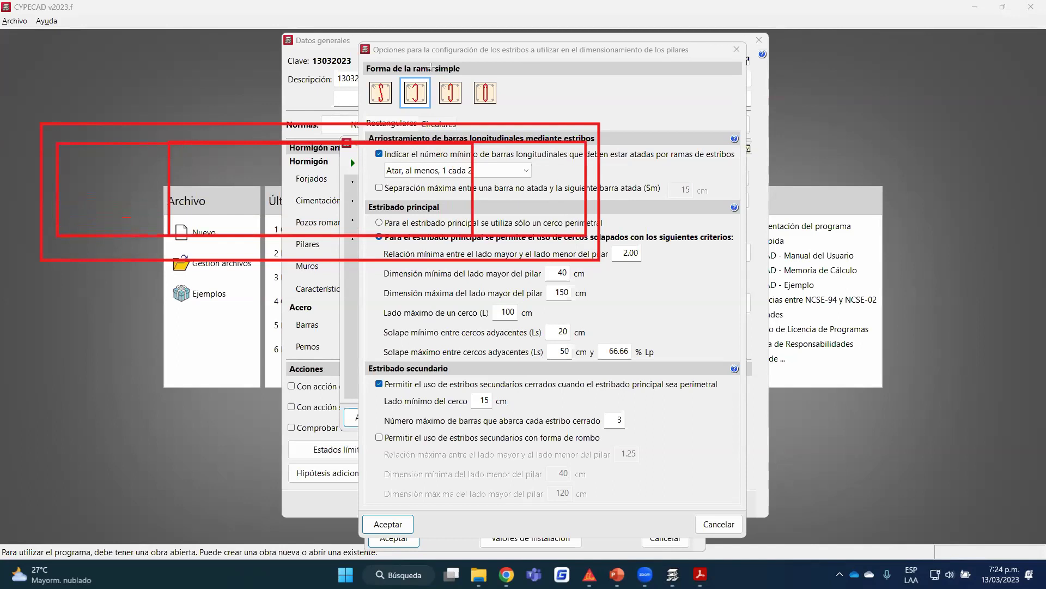
drag(59, 143, 73, 154)
drag(59, 221, 76, 231)
drag(168, 142, 181, 154)
drag(172, 220, 186, 233)
drag(461, 143, 474, 154)
drag(459, 221, 473, 235)
drag(576, 143, 588, 155)
drag(573, 217, 586, 228)
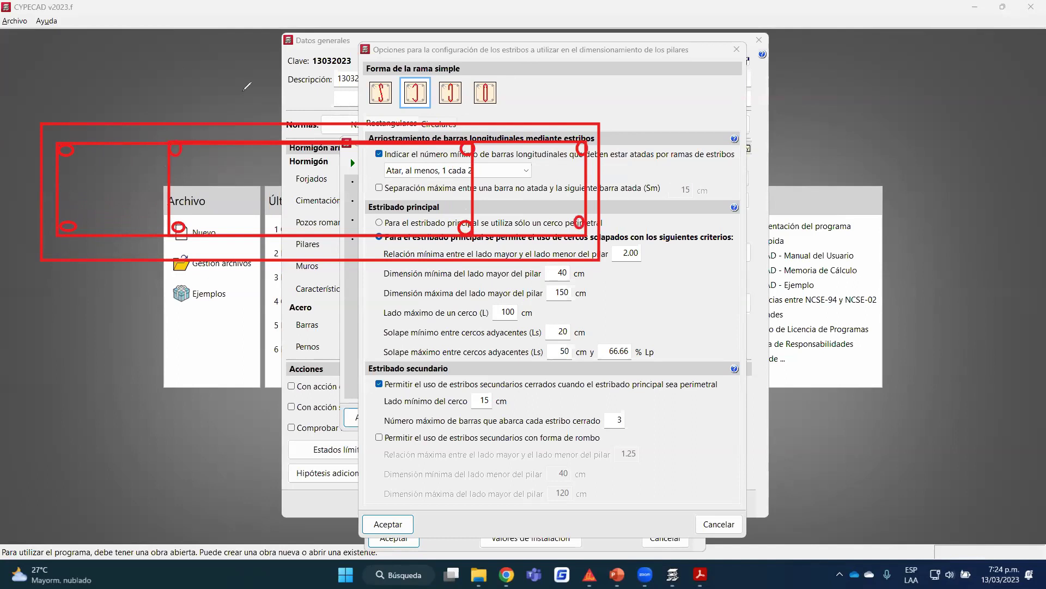
mouse_move(331, 93)
mouse_down()
mouse_move(330, 106)
mouse_move(368, 93)
mouse_move(353, 100)
mouse_up()
key(Escape)
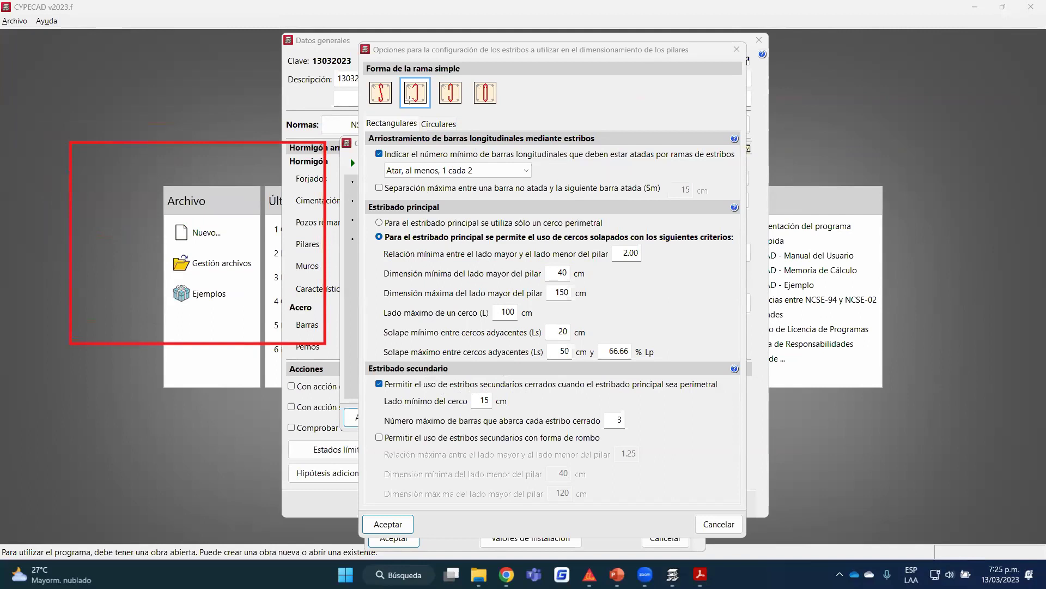
Illustrate the simple-branch shapes with a sketched hooked perimeter stirrup and two crossing branches, clear the sketch, and accept the stirrup options.
mouse_move(94, 163)
mouse_down()
mouse_move(101, 327)
mouse_move(298, 327)
mouse_up()
drag(306, 162, 299, 326)
drag(275, 182, 308, 154)
drag(308, 155, 103, 164)
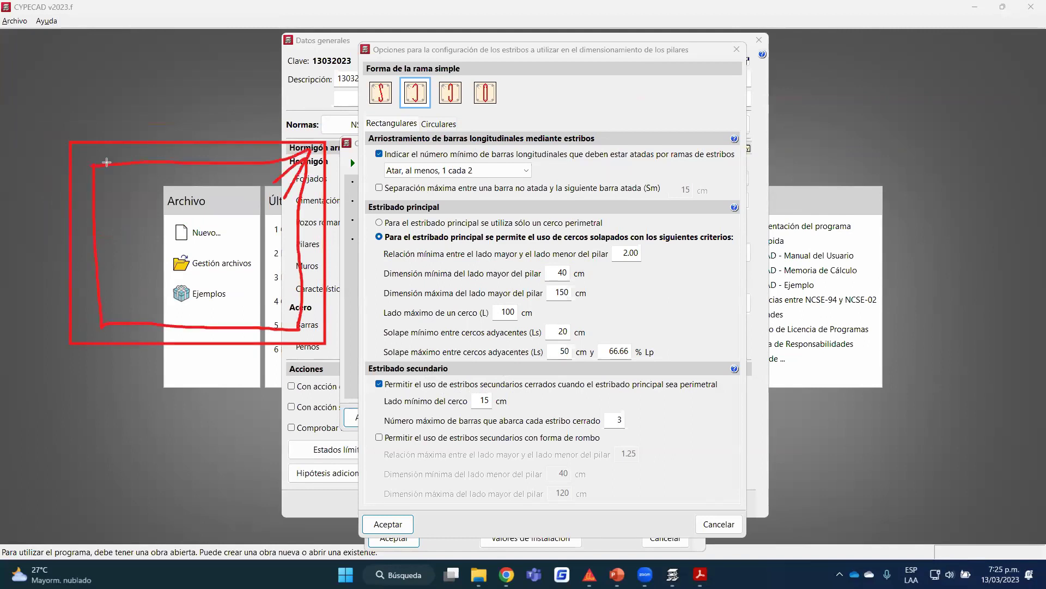
mouse_move(387, 70)
mouse_down()
mouse_move(374, 105)
mouse_move(529, 96)
mouse_move(364, 68)
mouse_up()
mouse_move(181, 179)
mouse_down()
mouse_move(210, 196)
mouse_move(197, 328)
mouse_move(189, 297)
mouse_up()
mouse_move(102, 230)
mouse_down()
mouse_move(124, 254)
mouse_move(295, 266)
mouse_move(245, 231)
mouse_up()
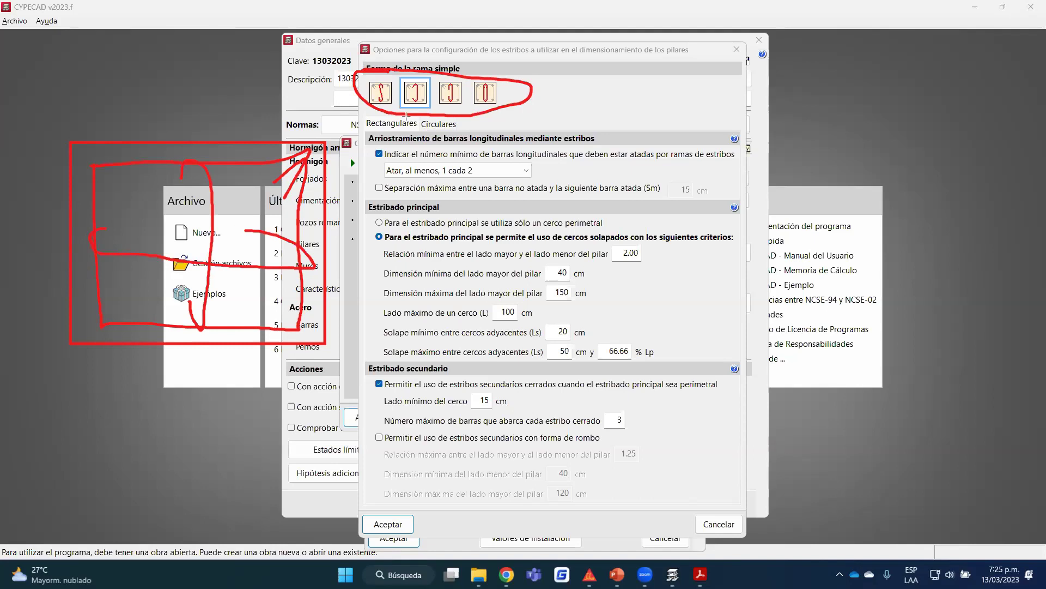
key(Escape)
click(388, 524)
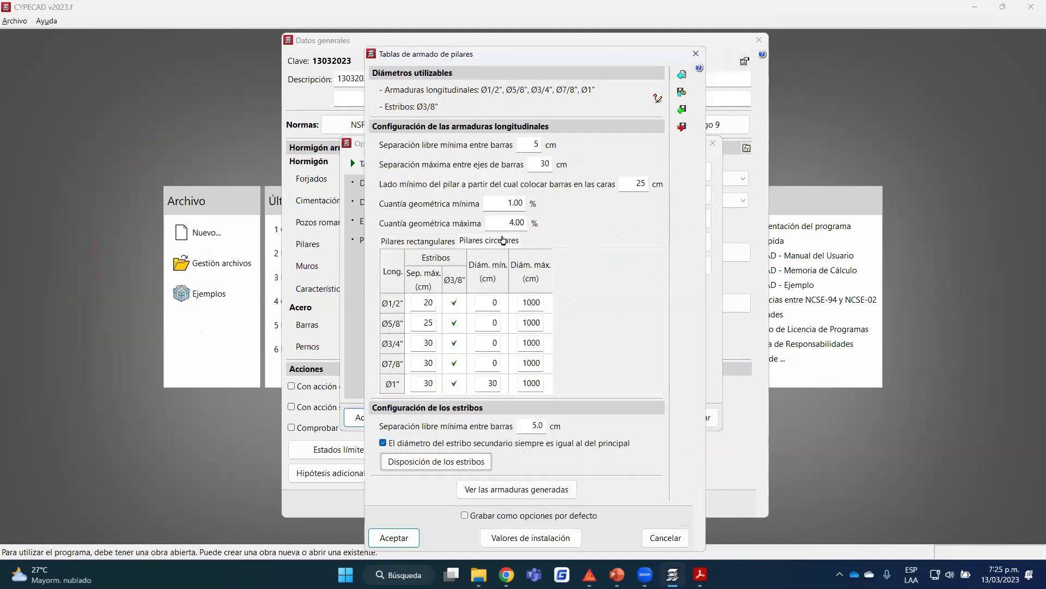
Reopen the stirrup arrangement options for circular columns and try allowing square secondary stirrups.
click(442, 461)
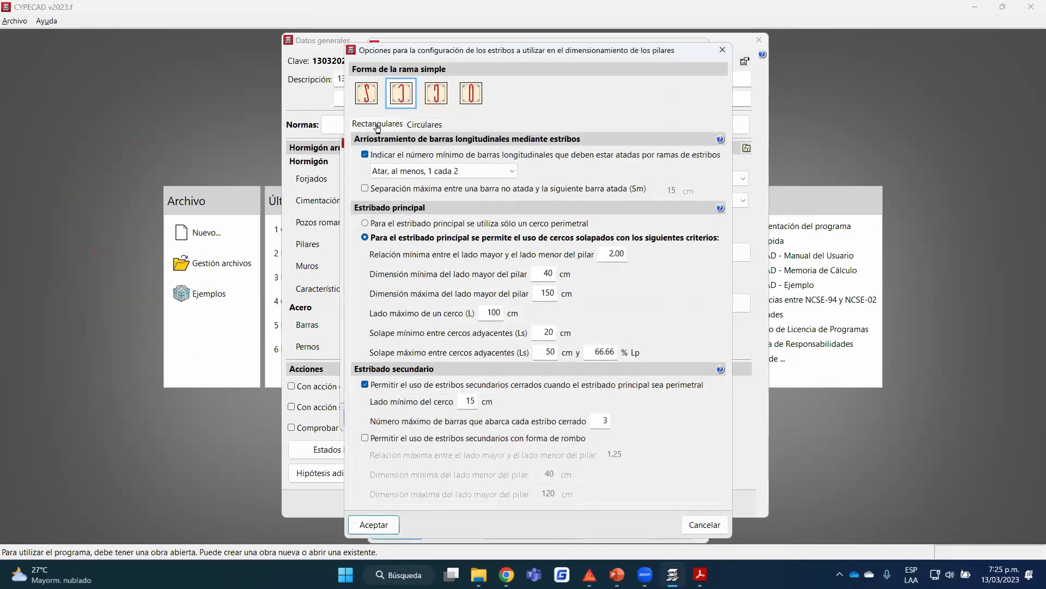
click(418, 125)
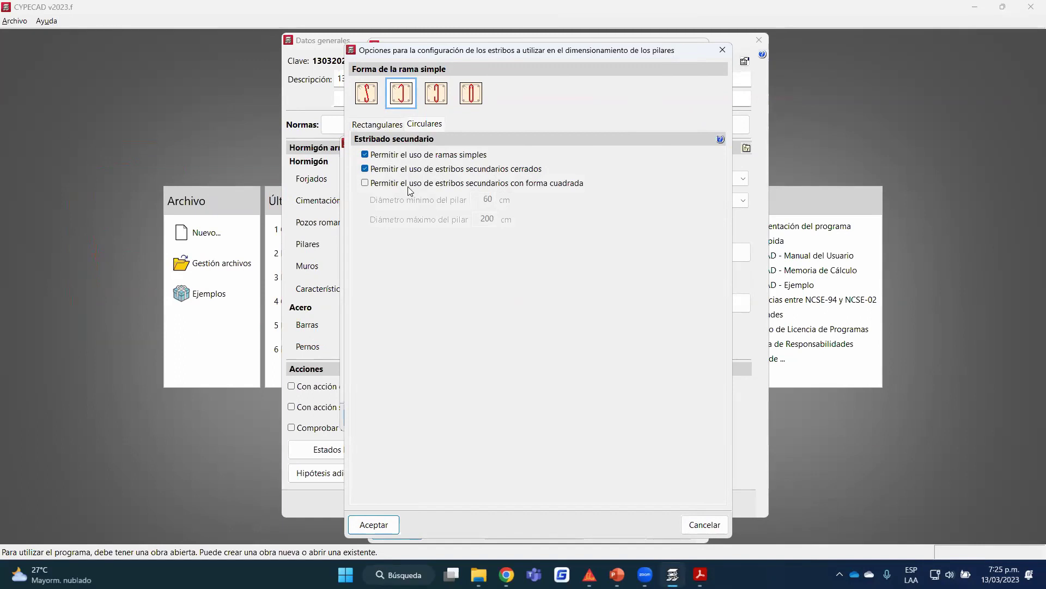
click(517, 188)
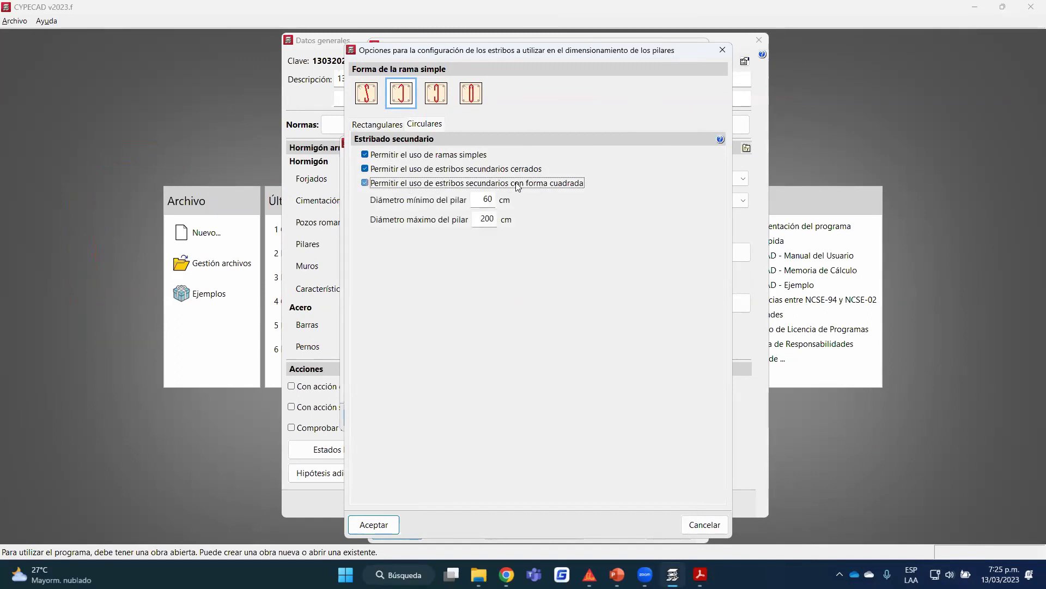
click(441, 186)
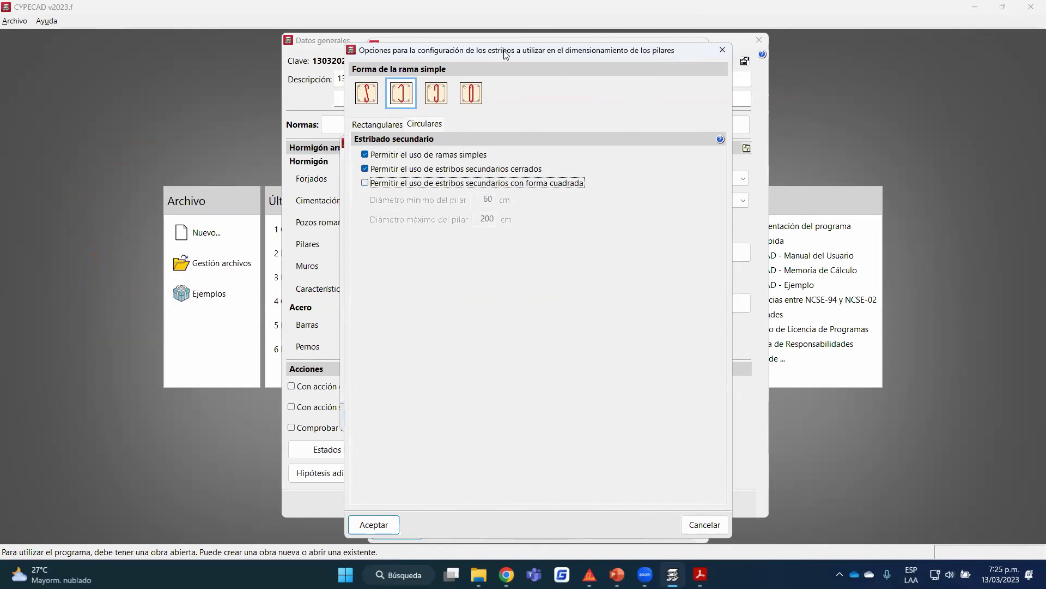
Sketch a circular column section with a smaller circular stirrup inside it below the secondary stirrup options.
mouse_move(376, 242)
mouse_down()
mouse_move(621, 460)
mouse_move(623, 505)
mouse_move(642, 512)
mouse_up()
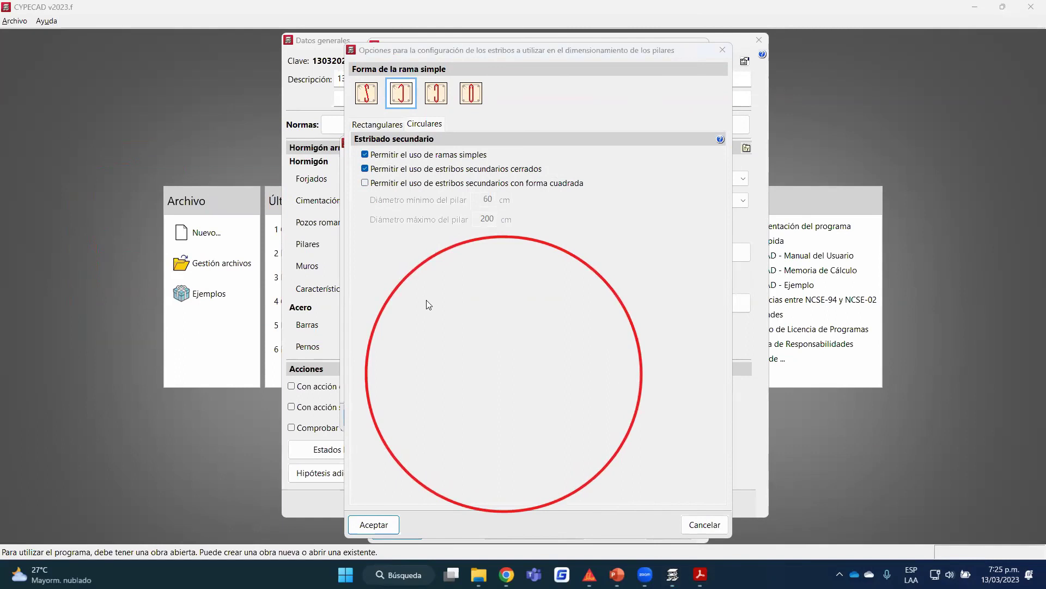
mouse_move(416, 305)
mouse_down()
mouse_move(577, 445)
mouse_move(604, 482)
mouse_up()
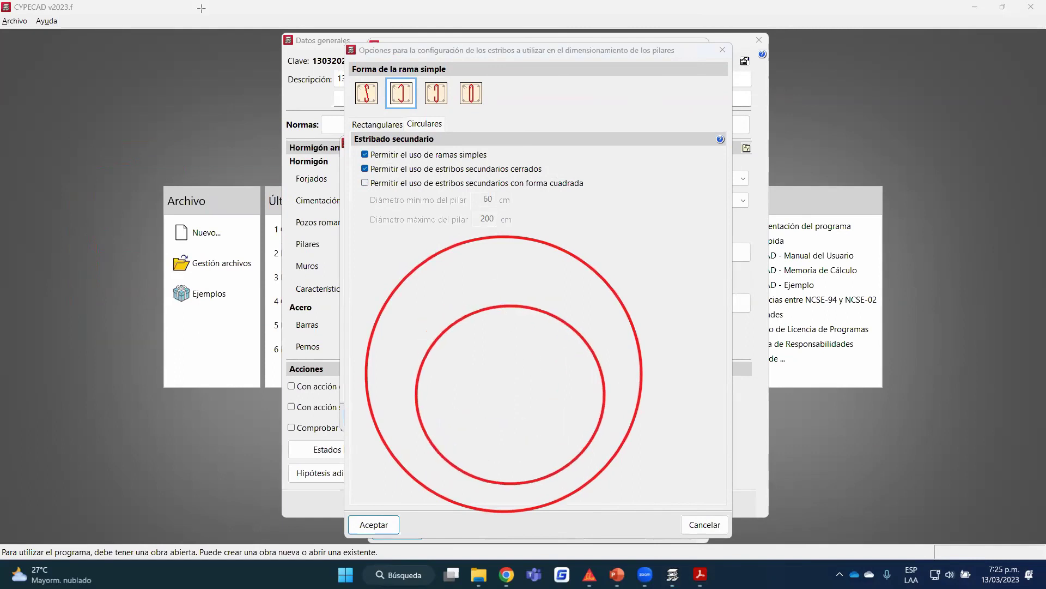
click(567, 57)
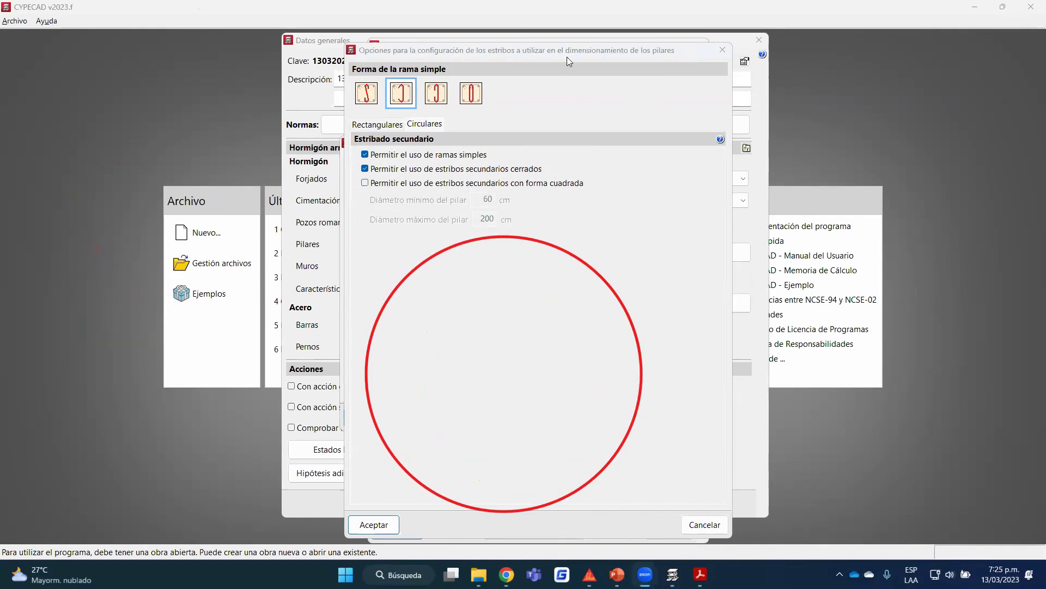
mouse_move(410, 271)
mouse_down()
mouse_move(588, 428)
mouse_move(602, 464)
mouse_up()
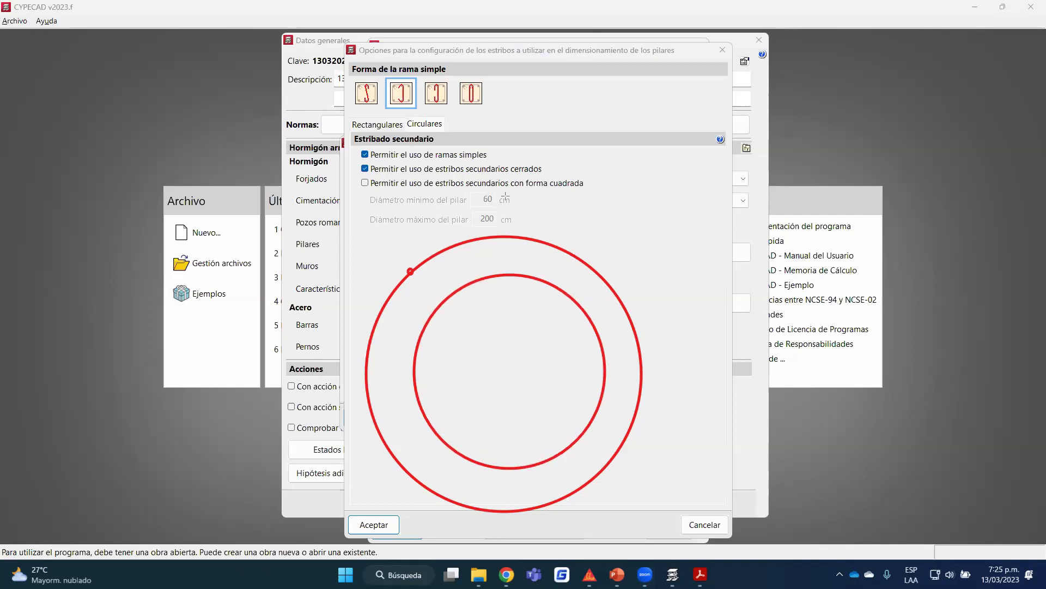
Sketch longitudinal bars around the circular stirrup and a four-sided secondary stirrup joining the outermost bars.
drag(413, 380, 405, 384)
drag(419, 364, 424, 375)
drag(511, 276, 500, 289)
drag(515, 454, 511, 464)
mouse_move(602, 383)
mouse_down()
mouse_move(593, 394)
mouse_move(585, 380)
mouse_up()
drag(581, 335, 570, 340)
drag(545, 293, 553, 295)
drag(434, 323, 467, 304)
drag(440, 413, 463, 444)
drag(535, 456, 563, 428)
mouse_move(509, 276)
mouse_down()
mouse_move(410, 364)
mouse_move(513, 472)
mouse_move(592, 354)
mouse_move(518, 274)
mouse_move(497, 283)
mouse_move(515, 320)
mouse_up()
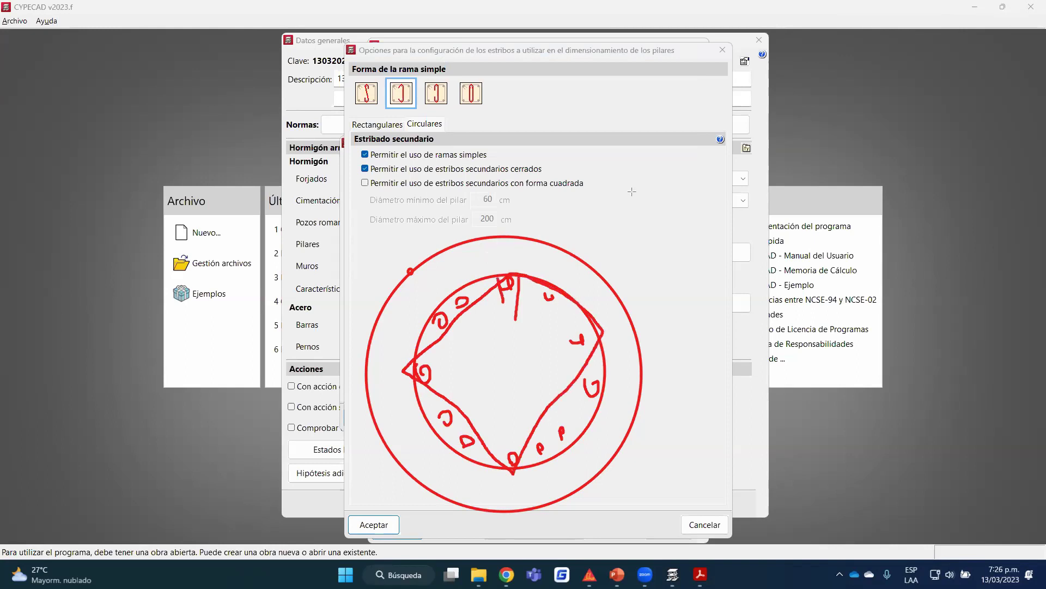
Clear the sketch, accept the stirrup options, and accept the column reinforcement tables with saving as default options enabled.
key(Escape)
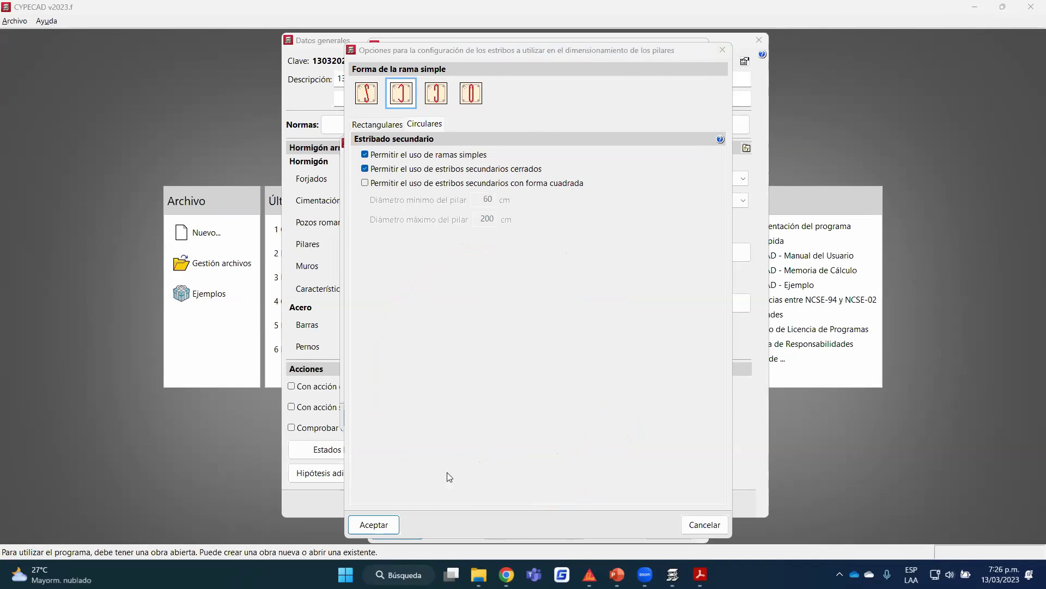
click(394, 526)
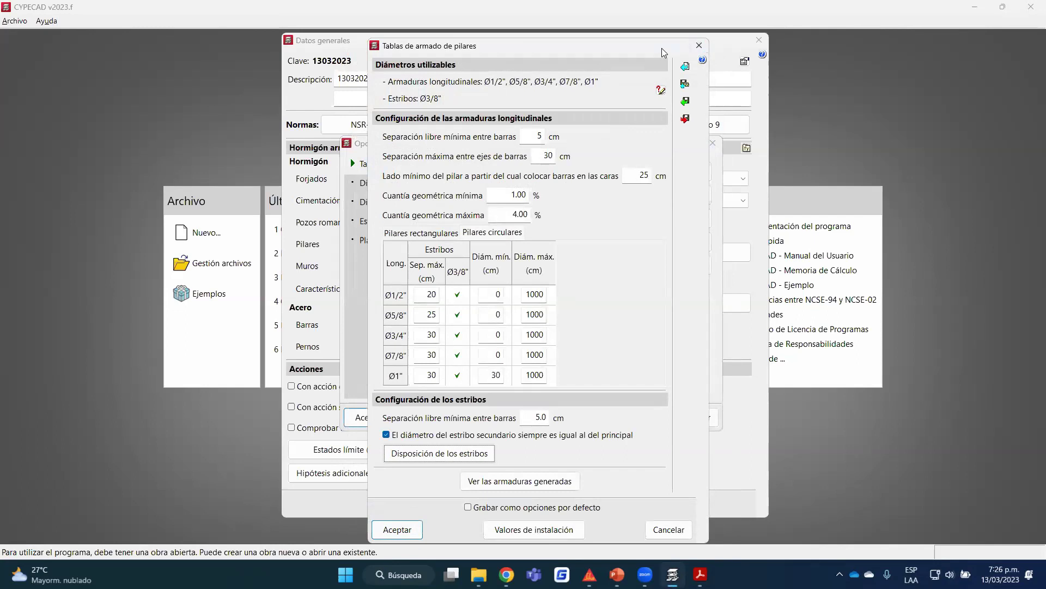
drag(662, 48, 657, 42)
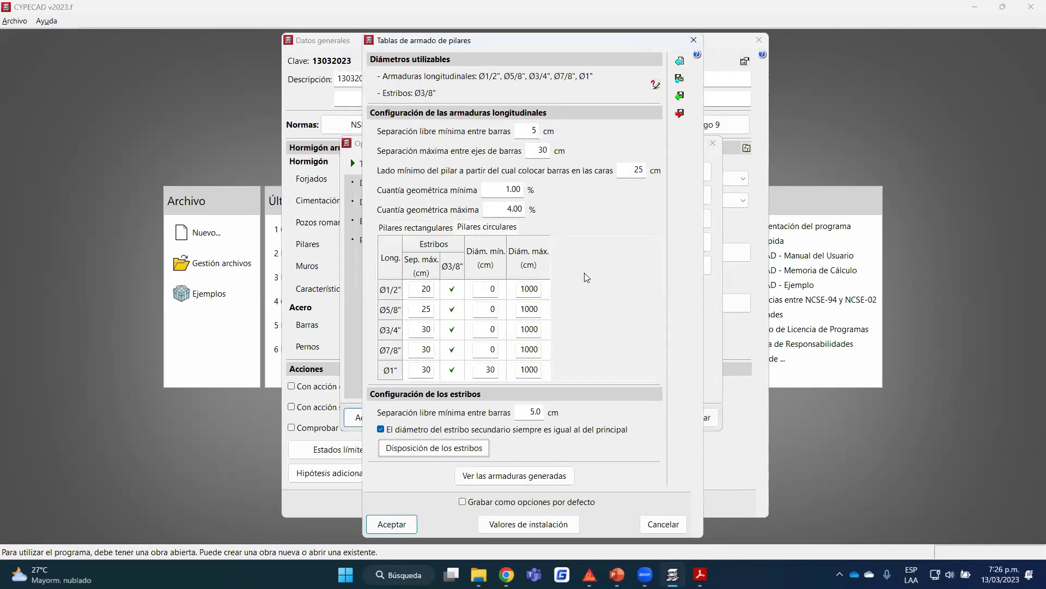
click(509, 502)
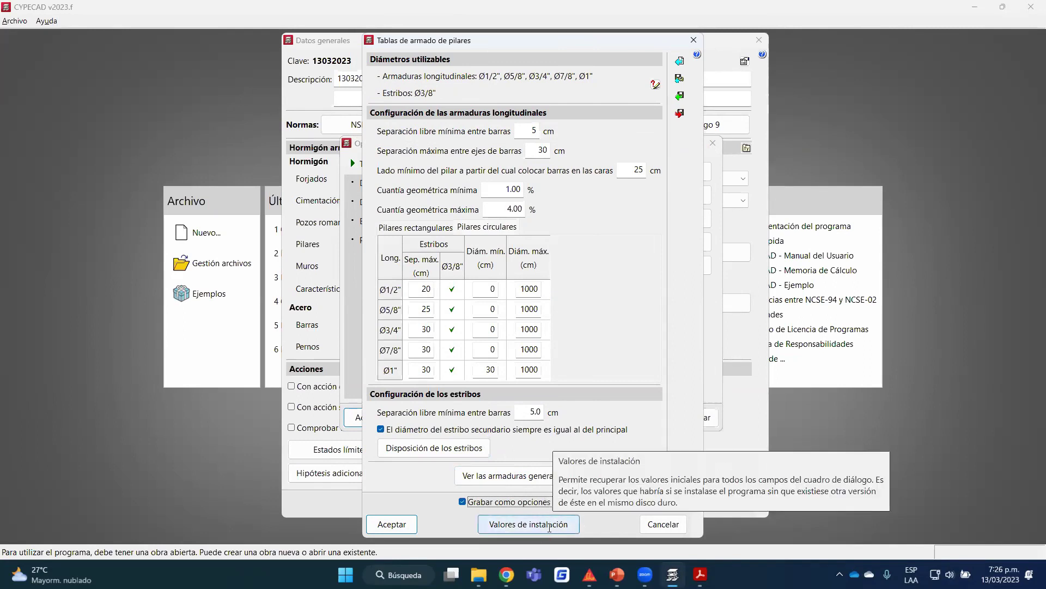
click(401, 524)
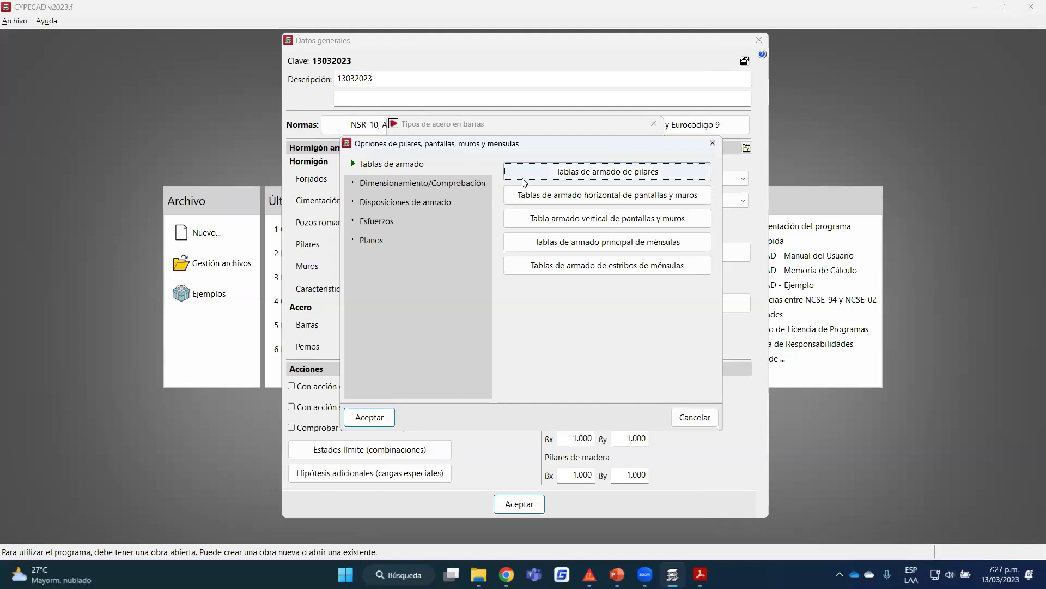
Review the horizontal reinforcement tables for shear walls and the main and stirrup reinforcement tables for corbels without changing them.
click(583, 197)
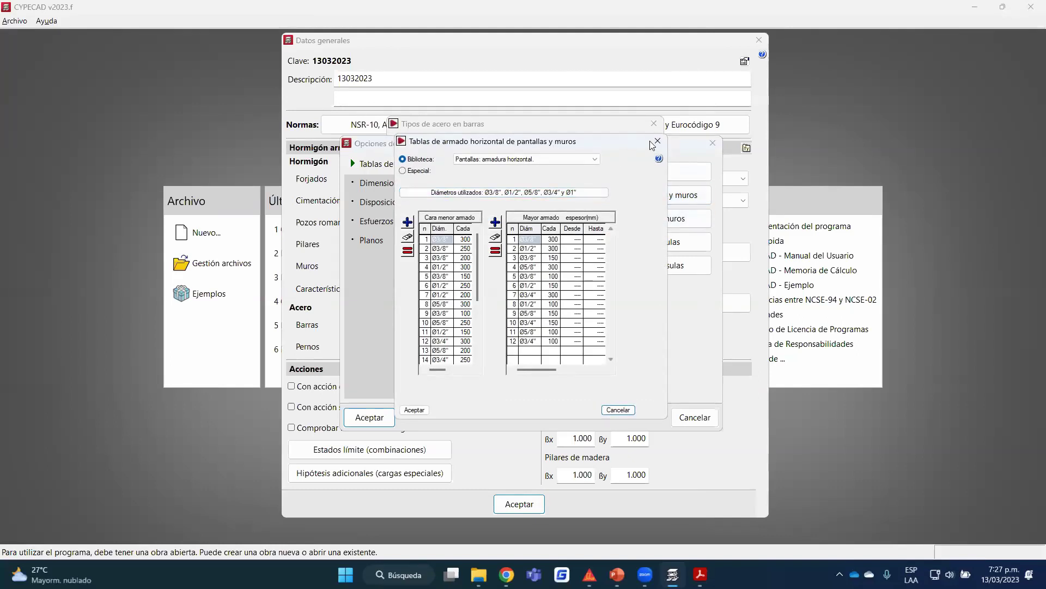
click(657, 141)
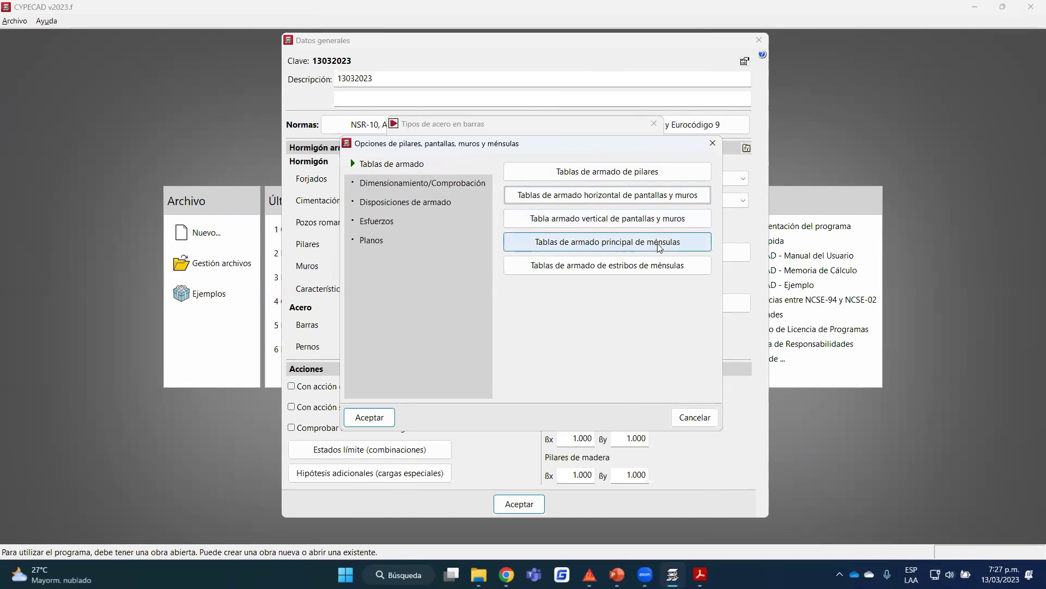
click(693, 245)
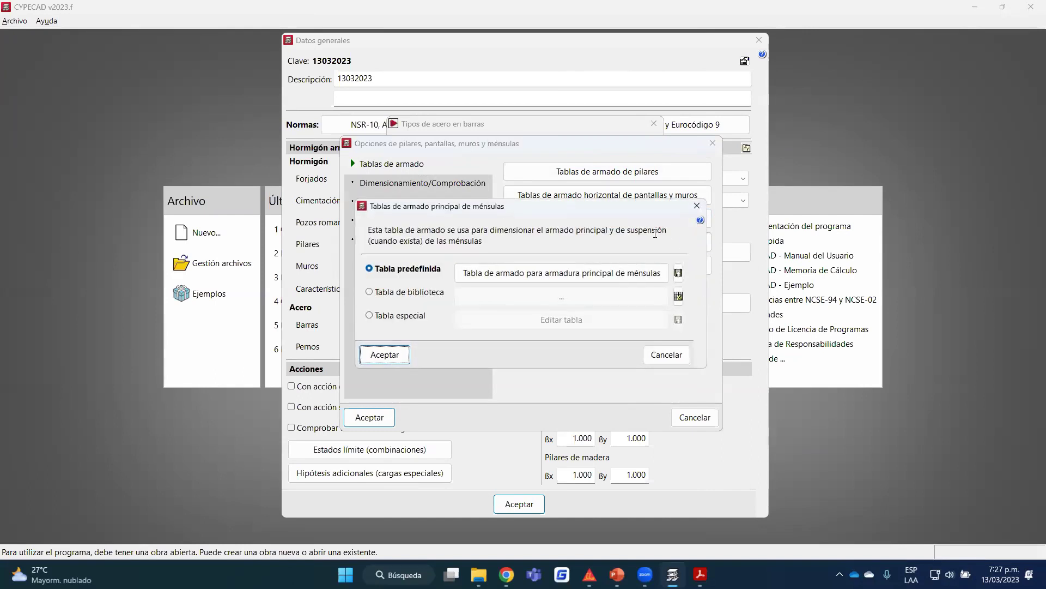
click(545, 273)
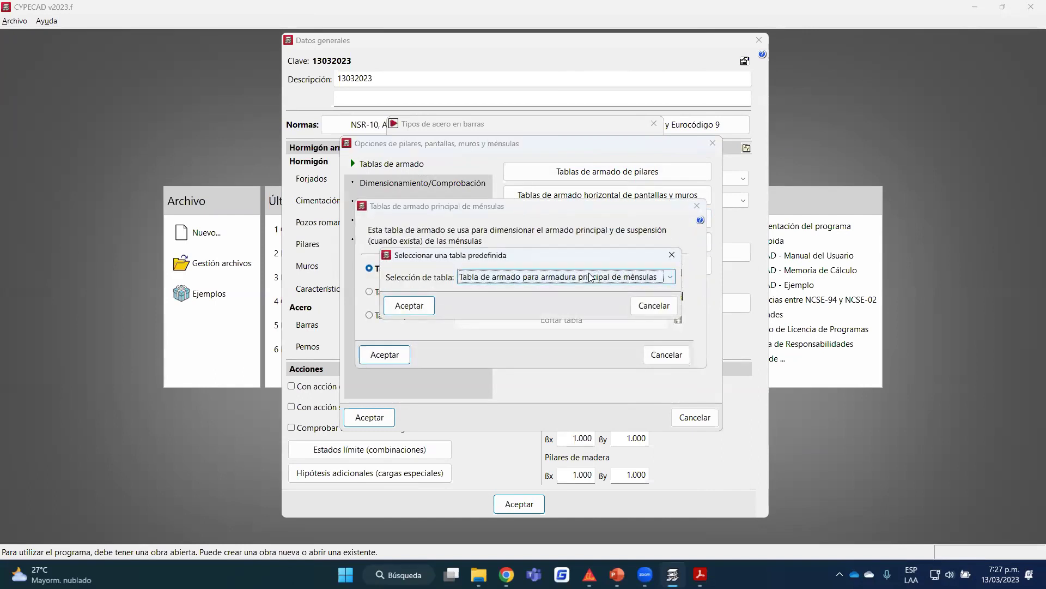
click(672, 255)
click(696, 205)
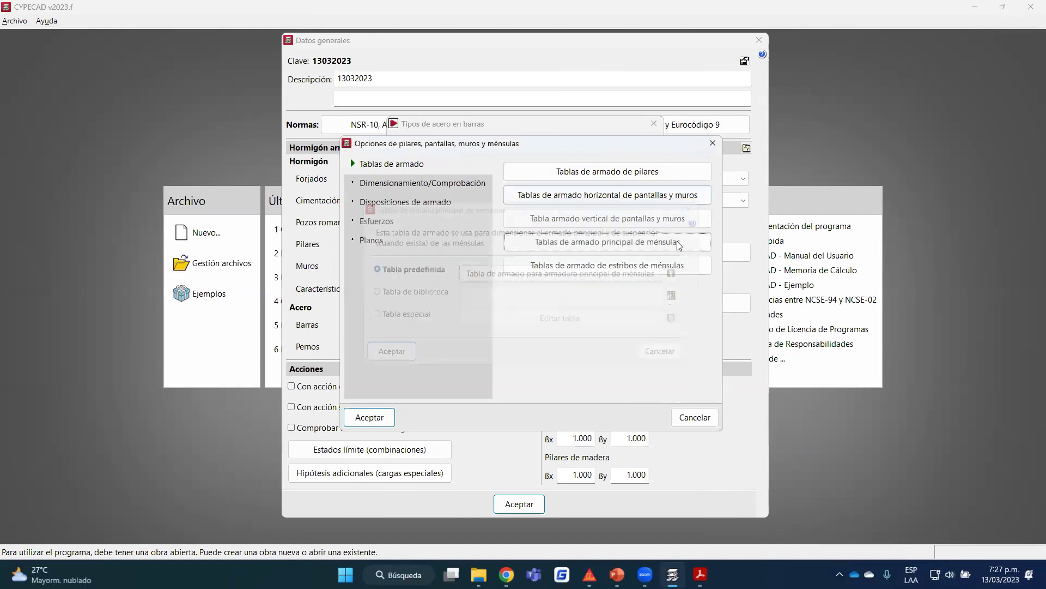
click(597, 267)
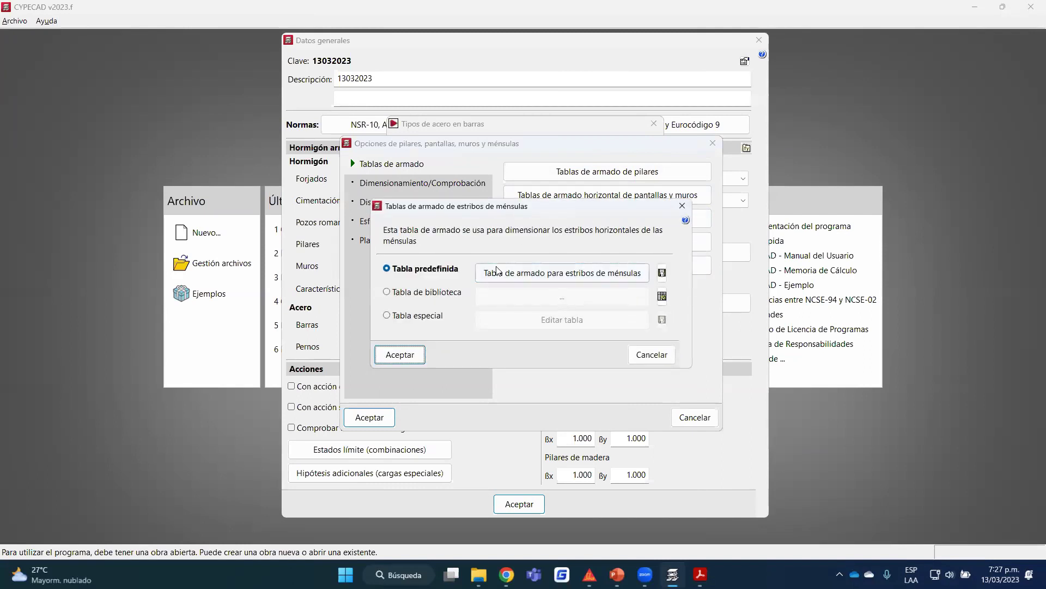
click(682, 205)
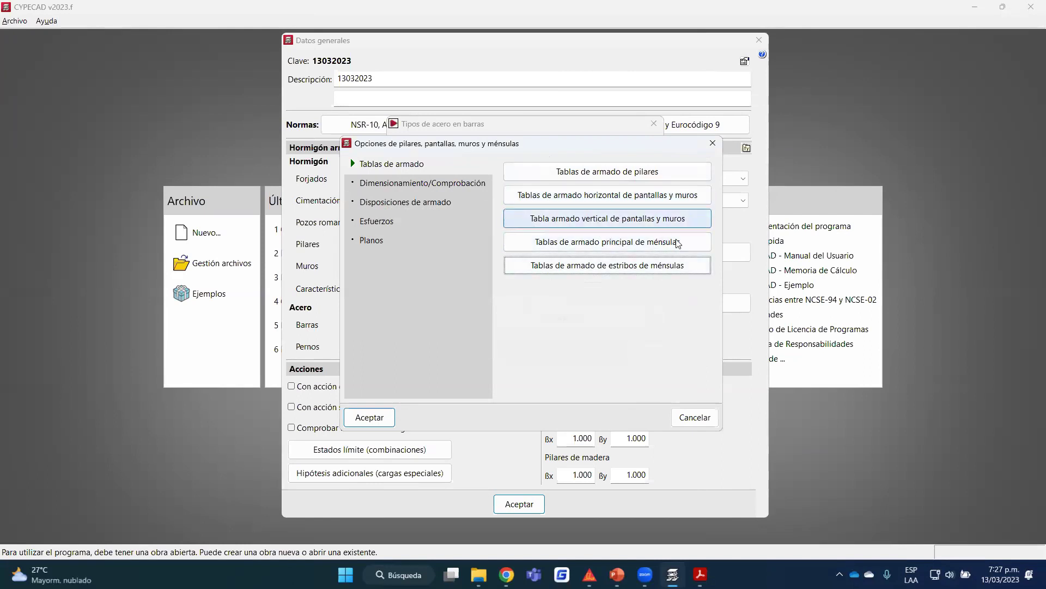
Open the column anchorage-length reduction options under dimensioning and draw an arrow to the top-storey "Para todas las barras" option.
click(422, 182)
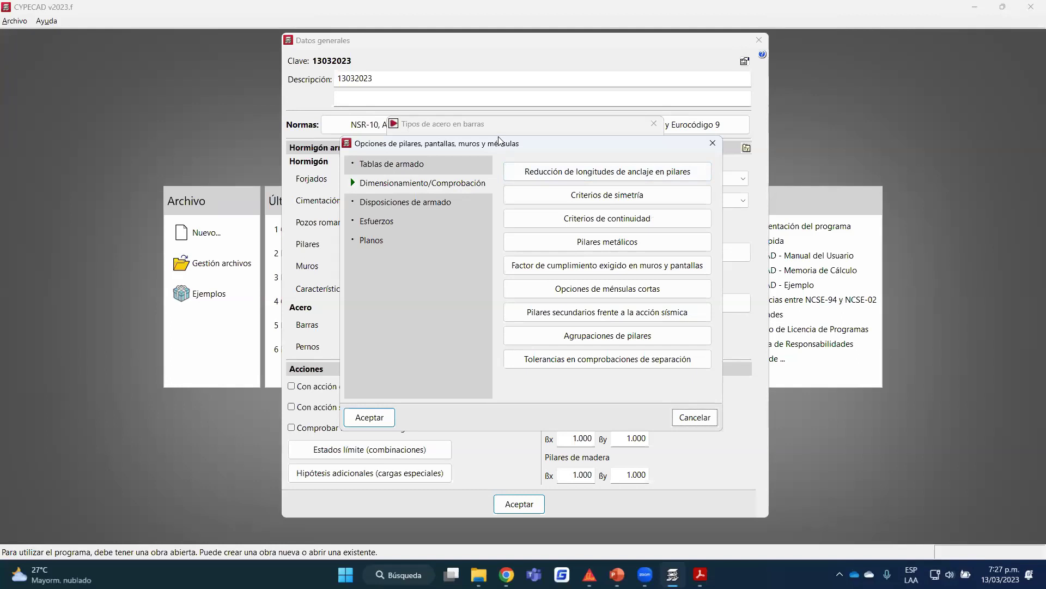
click(614, 175)
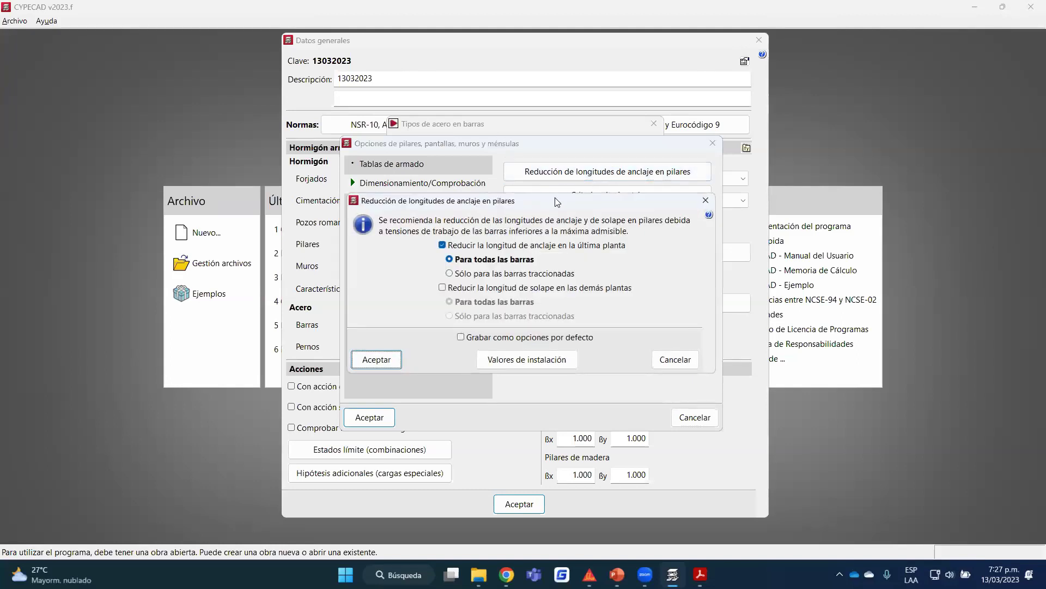
drag(555, 197, 574, 196)
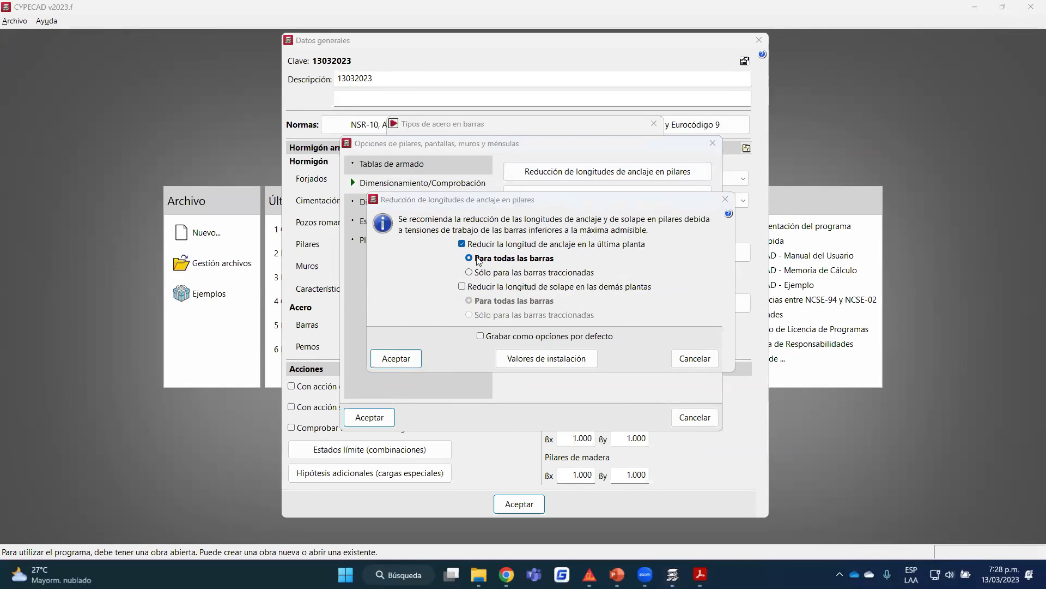
click(473, 202)
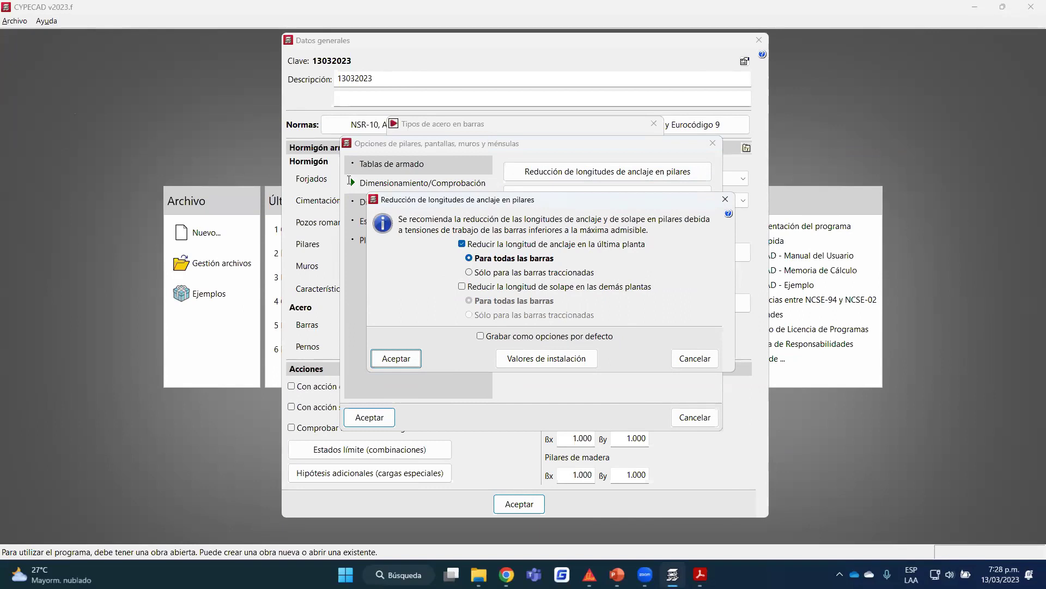
drag(416, 251, 479, 262)
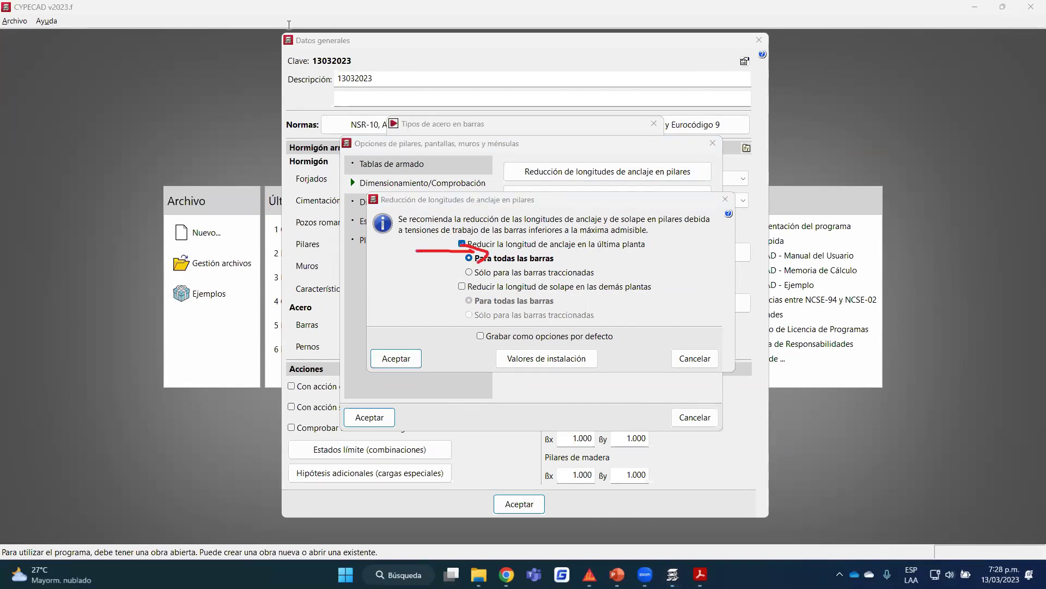
Sketch a horizontal beam over a tall column, with straight bars inside it and two inverted-U bar shapes alongside.
drag(32, 55, 371, 86)
drag(542, 95, 679, 88)
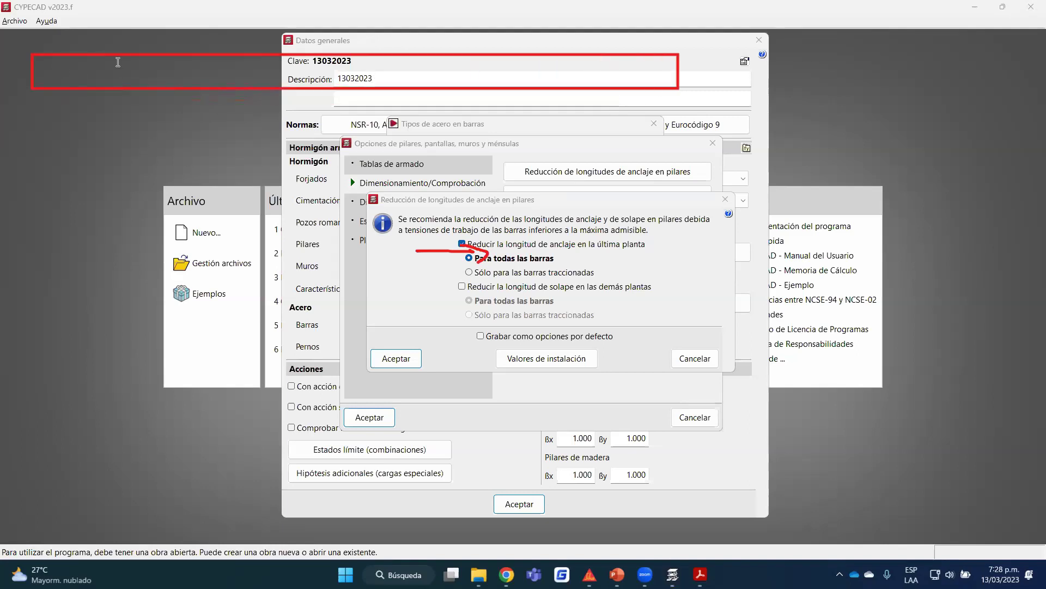
mouse_move(116, 54)
mouse_down()
mouse_move(181, 226)
mouse_move(185, 419)
mouse_move(158, 439)
mouse_up()
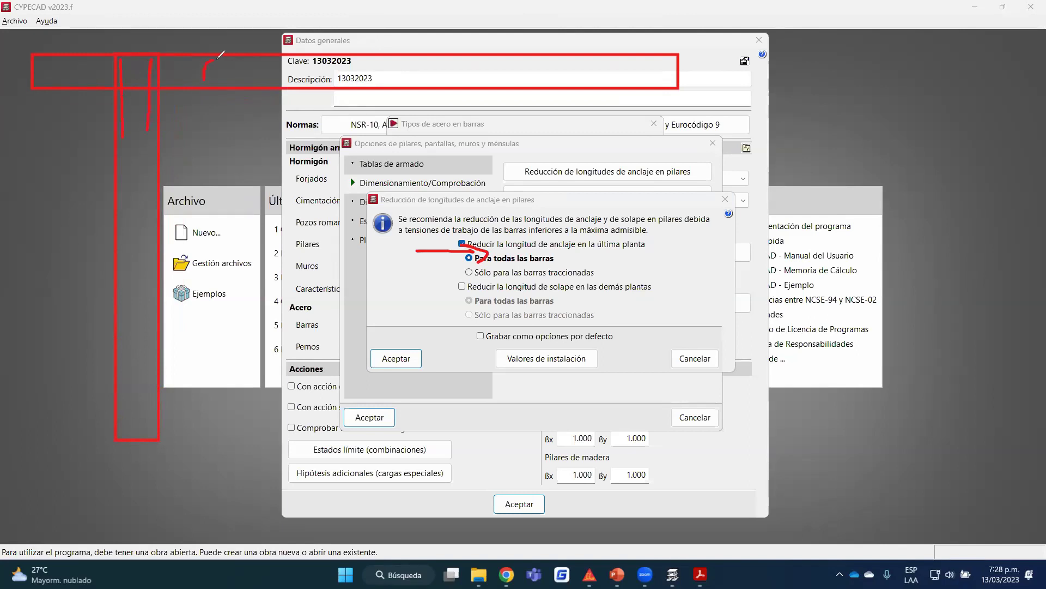
drag(228, 151, 225, 186)
drag(224, 70, 194, 71)
drag(194, 175, 193, 179)
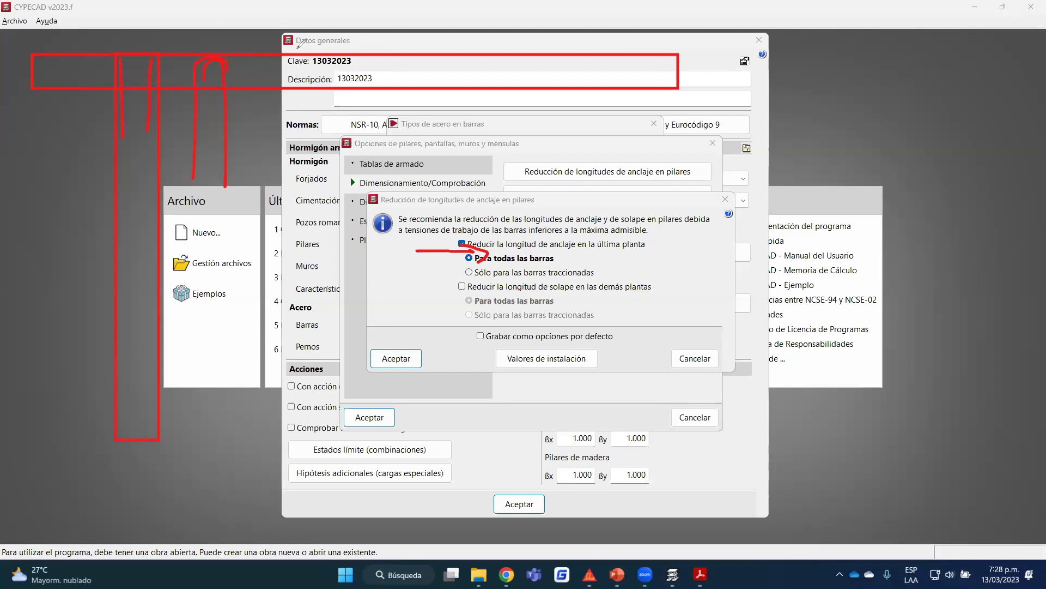
mouse_move(302, 62)
mouse_down()
mouse_move(314, 63)
mouse_move(319, 164)
mouse_up()
mouse_move(314, 59)
mouse_down()
mouse_move(290, 70)
mouse_move(291, 166)
mouse_move(295, 153)
mouse_up()
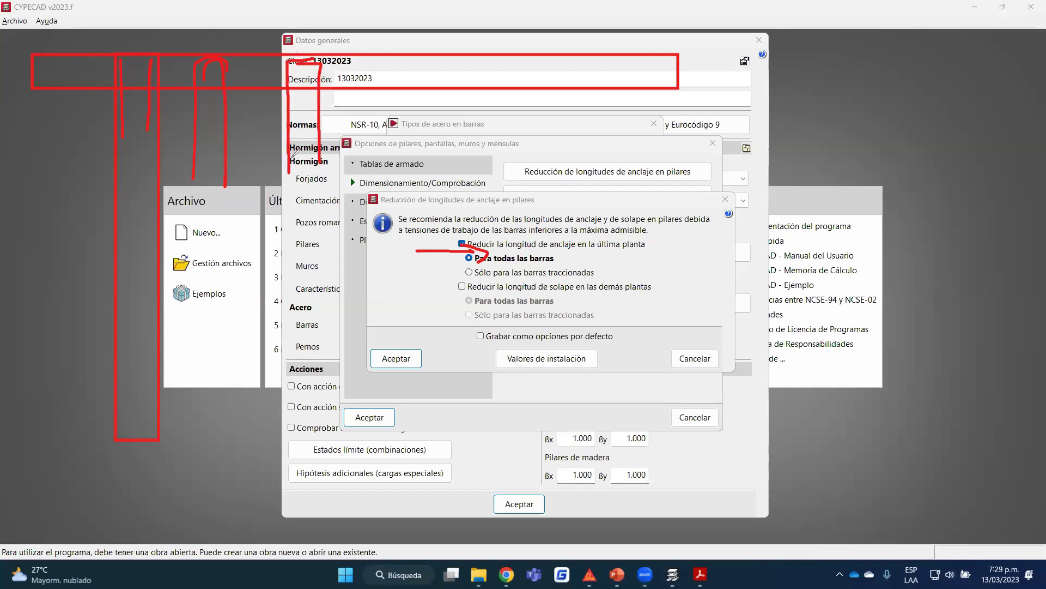
Add a short vertical mark across the beam and a downward arrow above the sketched column.
drag(90, 53, 87, 92)
drag(145, 8, 141, 39)
click(132, 36)
drag(153, 37, 144, 52)
Sketch a tall building outline beside the dialog, divided by four horizontal floor lines and one vertical column line.
drag(805, 101, 946, 425)
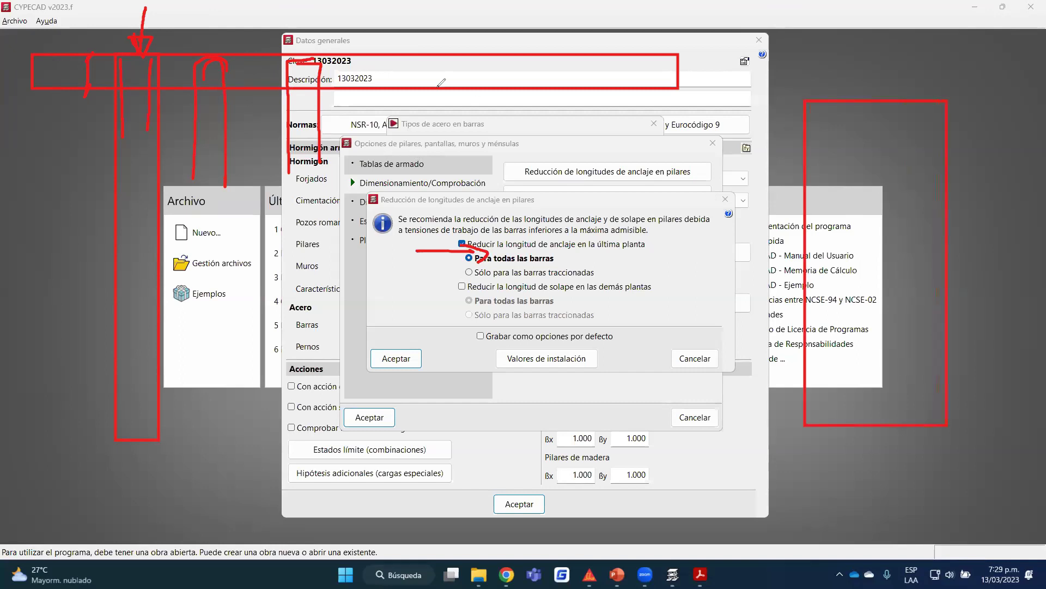
drag(811, 152, 938, 155)
drag(808, 212, 965, 211)
drag(807, 270, 946, 270)
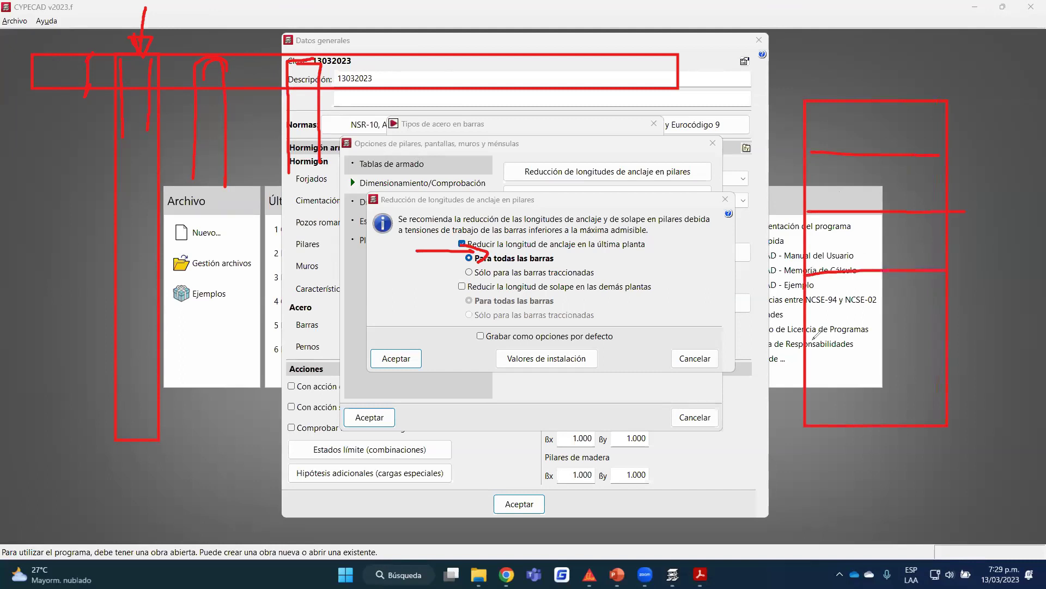
drag(811, 339, 955, 341)
drag(869, 104, 891, 421)
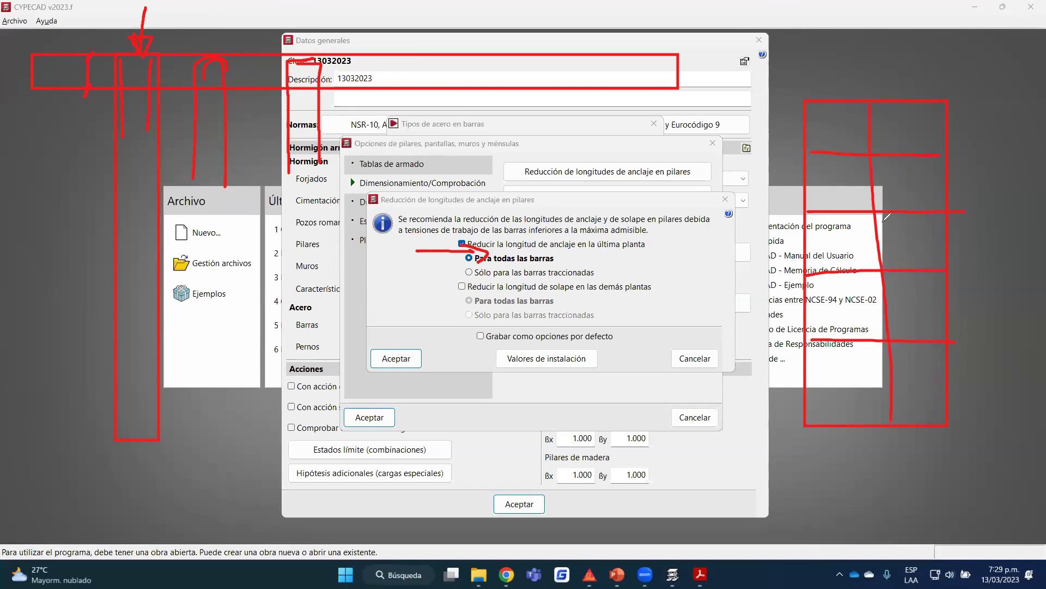
Mark the top, an intermediate level and the base of the sketched column line, and re-emphasize the arrow to "Para todas las barras".
drag(870, 220, 874, 210)
drag(871, 115, 874, 126)
drag(885, 410, 889, 423)
drag(956, 98, 978, 86)
mouse_move(385, 252)
mouse_down()
mouse_move(470, 246)
mouse_move(469, 257)
mouse_up()
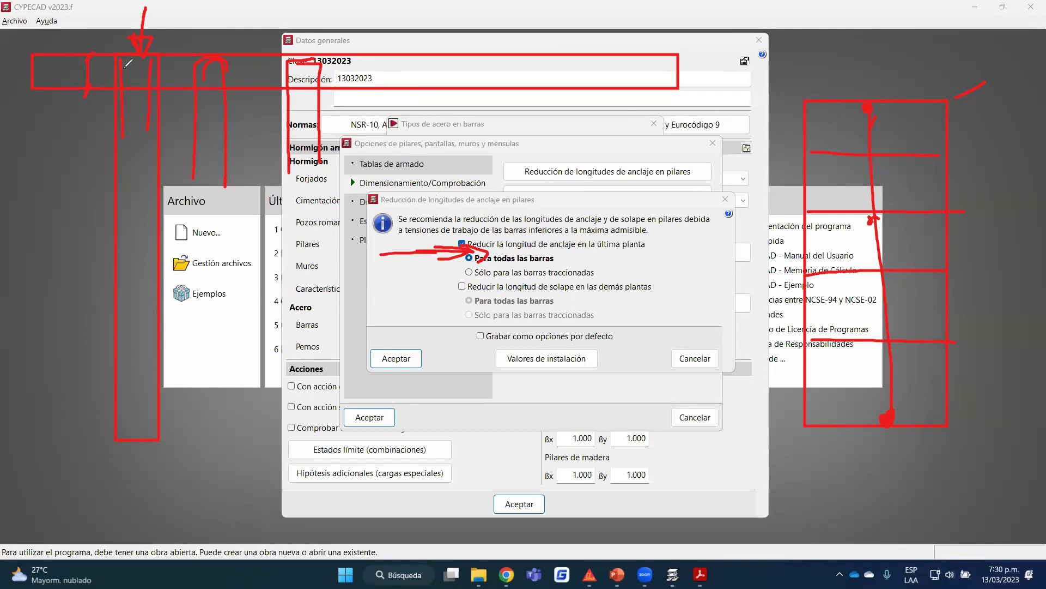
Clear all the sketches and close the column anchorage-length reduction options without changes.
drag(86, 59, 97, 56)
drag(63, 53, 67, 32)
key(Escape)
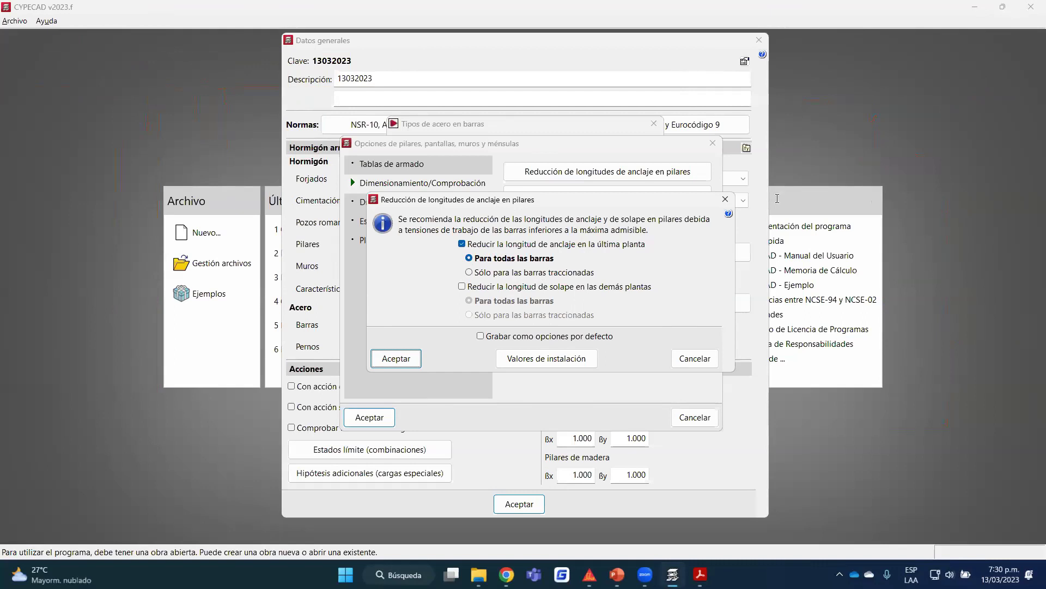
click(727, 200)
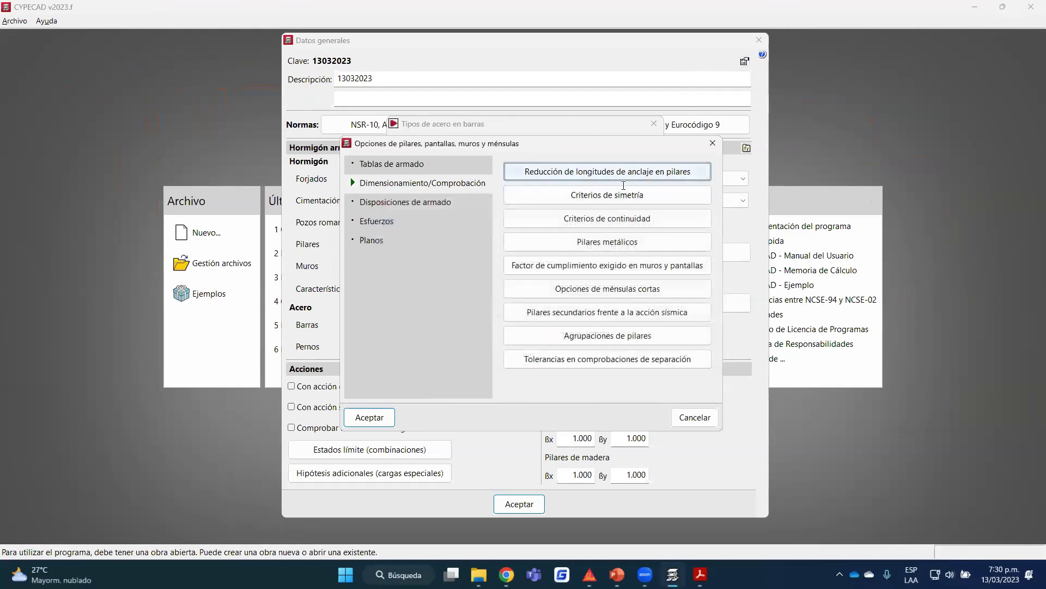
Check the column reinforcement symmetry criteria without changes and open the continuity criteria.
click(619, 196)
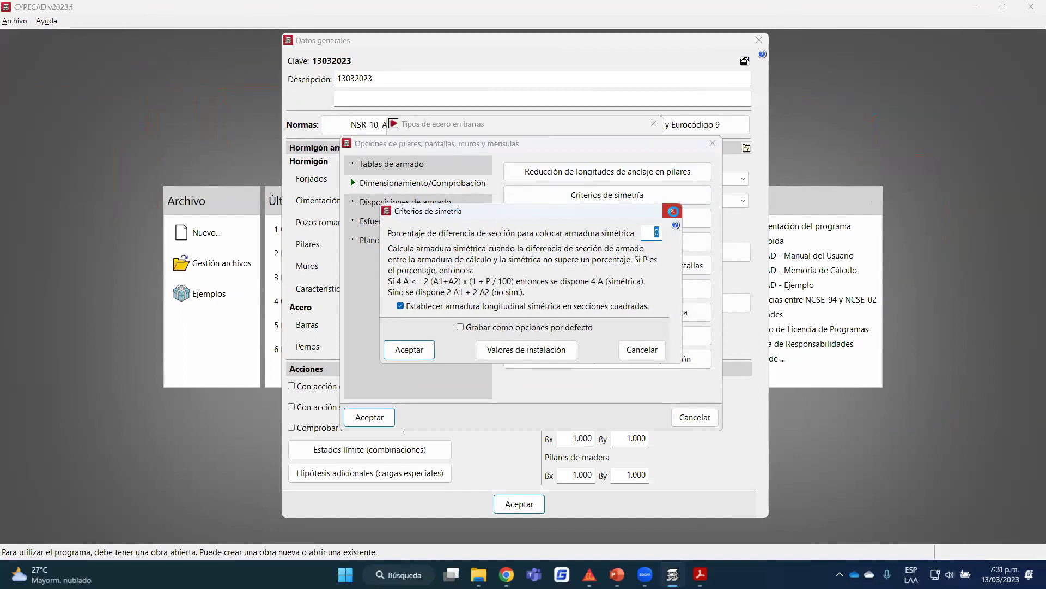
click(672, 211)
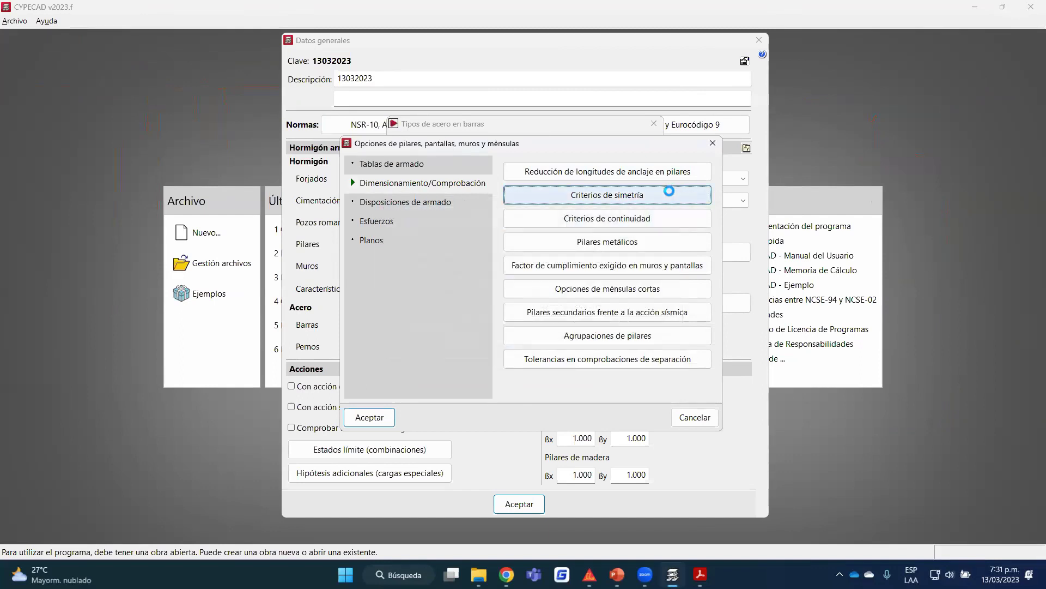
click(646, 218)
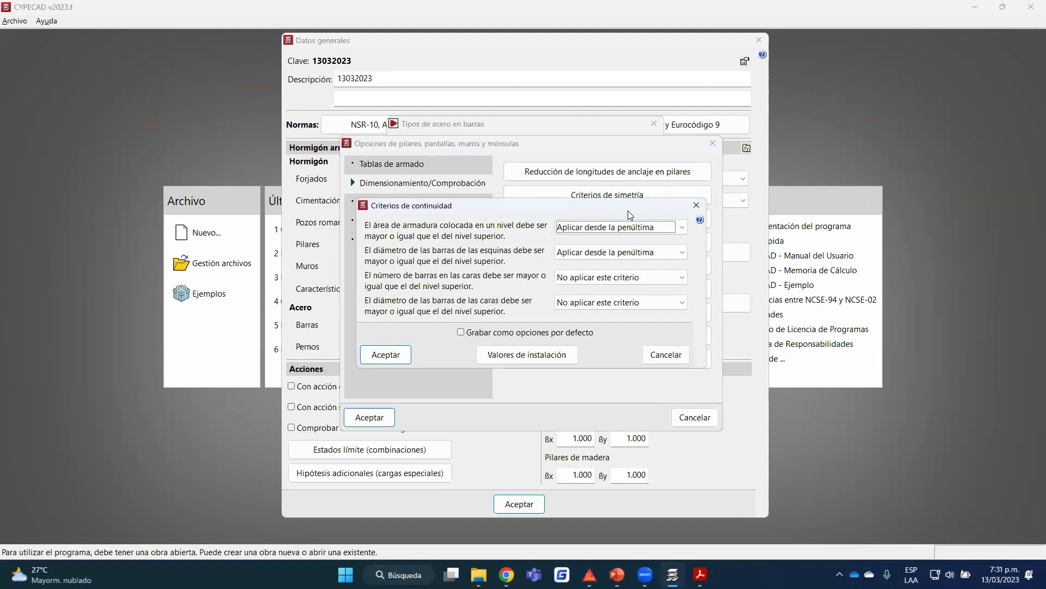
drag(629, 211, 652, 206)
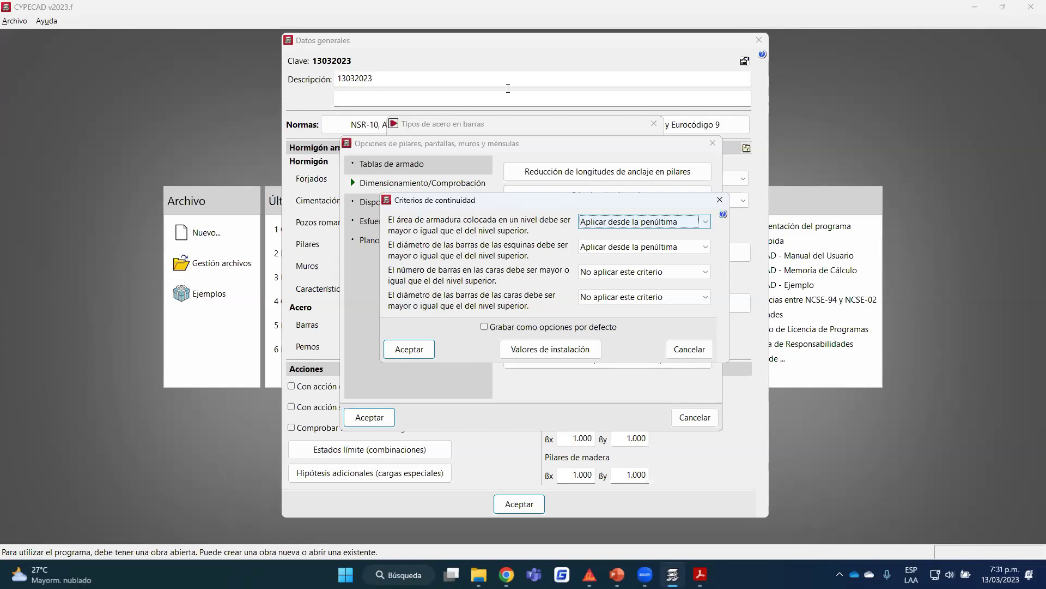
Sketch a tall column rectangle crossed by two thin horizontal floor rectangles, one at its top and one at mid-height.
click(152, 196)
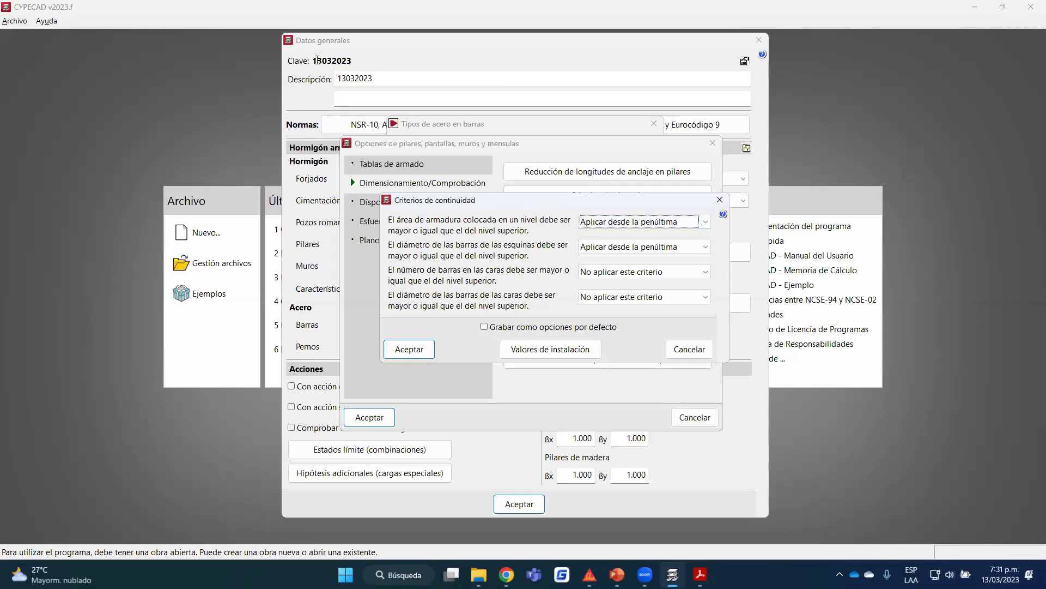
mouse_move(85, 98)
mouse_down()
mouse_move(155, 224)
mouse_move(139, 498)
mouse_up()
drag(3, 284, 256, 299)
drag(6, 96, 248, 111)
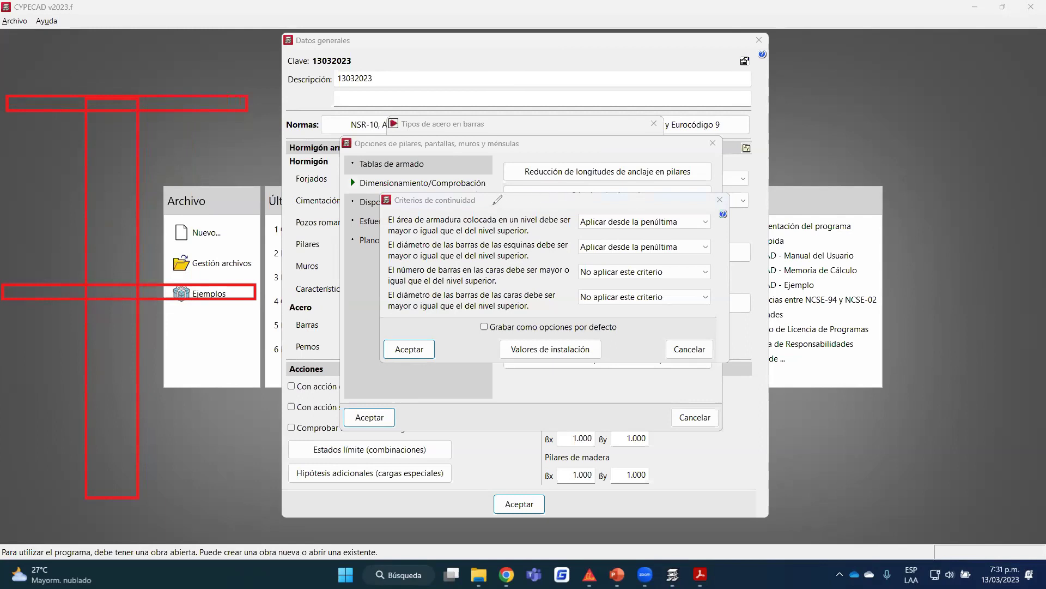
Draw a sideways arrow and a curved upward arrow beside the column, and encircle the reinforcement-area criterion's "Aplicar desde la penúltima" option.
drag(141, 401, 195, 401)
mouse_move(164, 394)
mouse_down()
mouse_move(195, 400)
mouse_move(162, 413)
mouse_up()
drag(149, 354, 172, 221)
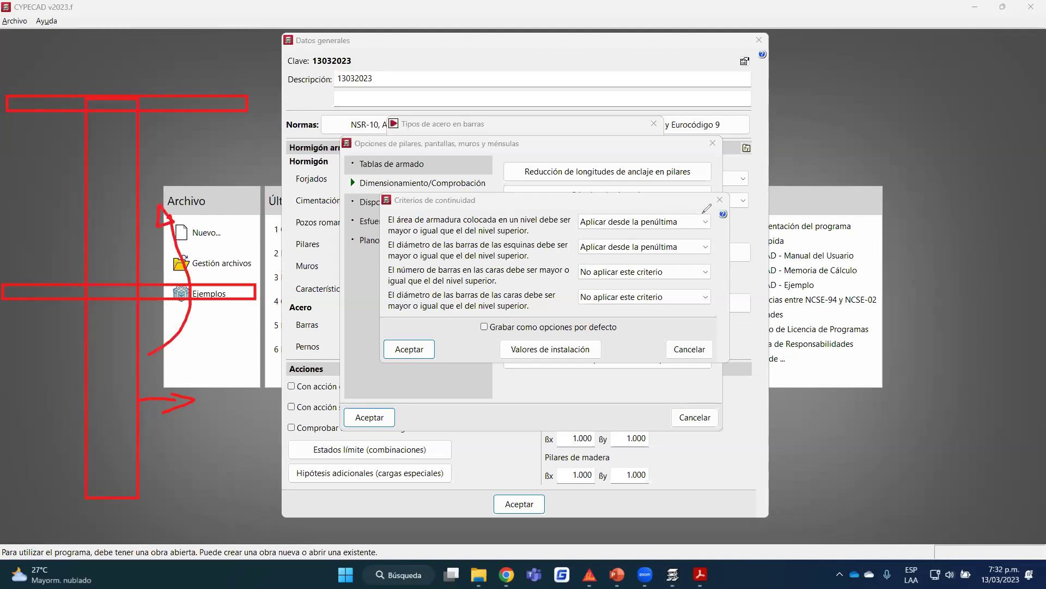
mouse_move(703, 212)
mouse_down()
mouse_move(569, 225)
mouse_move(720, 230)
mouse_move(715, 213)
mouse_up()
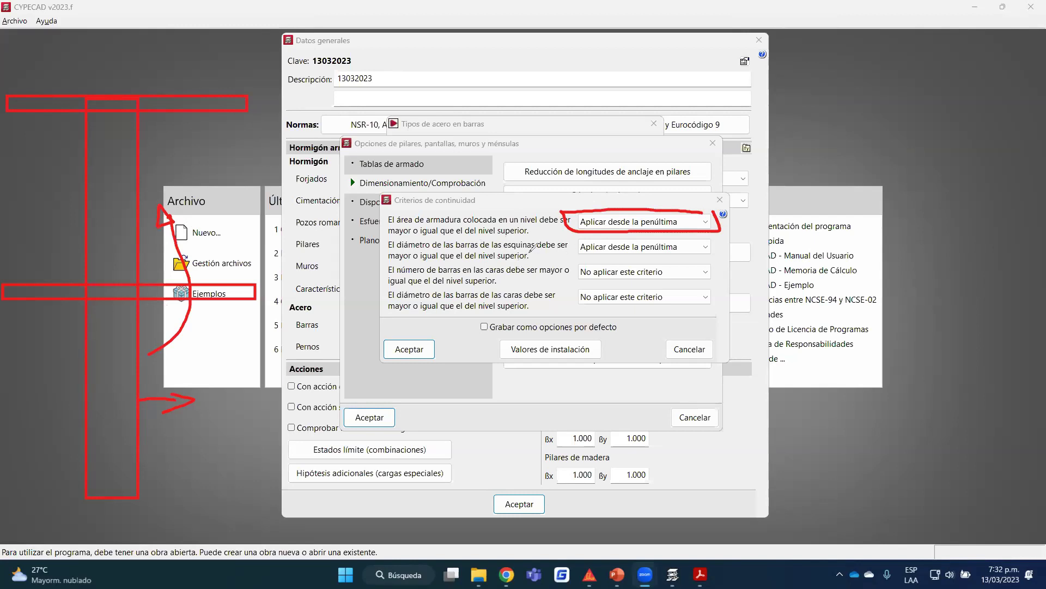
Sketch two vertical reinforcement bars with hooked lower ends inside the column's lower storey and two bars inside its upper storey.
drag(96, 312, 104, 482)
drag(128, 313, 129, 427)
drag(130, 471, 121, 478)
drag(124, 227, 123, 251)
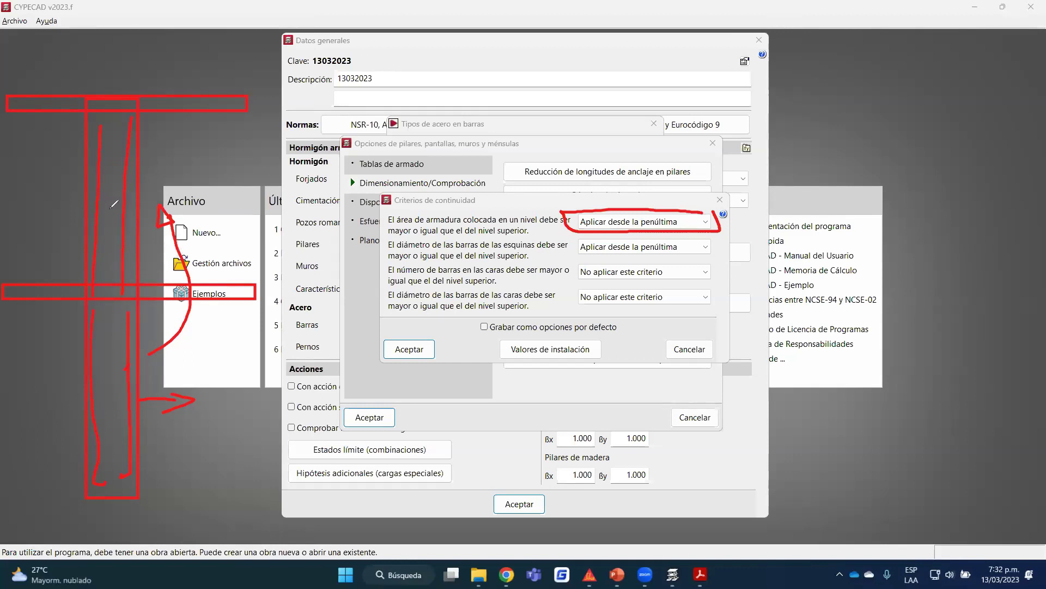
Draw sideways arrows from the bars in the column's two storeys and handwrite a label beside the lower arrow.
drag(122, 375, 176, 378)
drag(208, 391, 207, 408)
drag(215, 393, 217, 408)
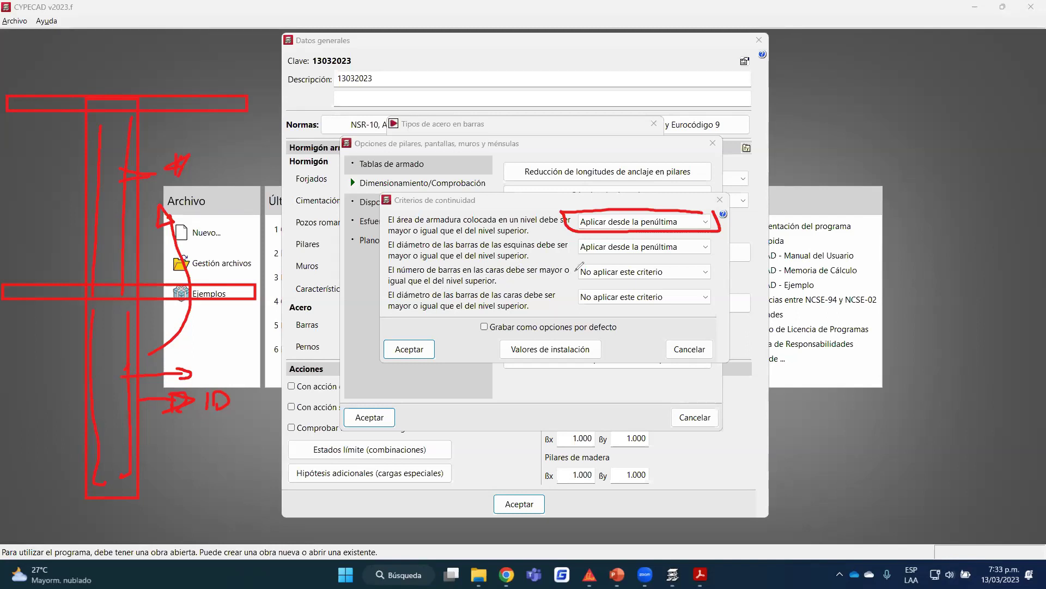
Check the choices for the face-bar number and face-bar diameter criteria, keeping both at "No aplicar este criterio".
click(701, 271)
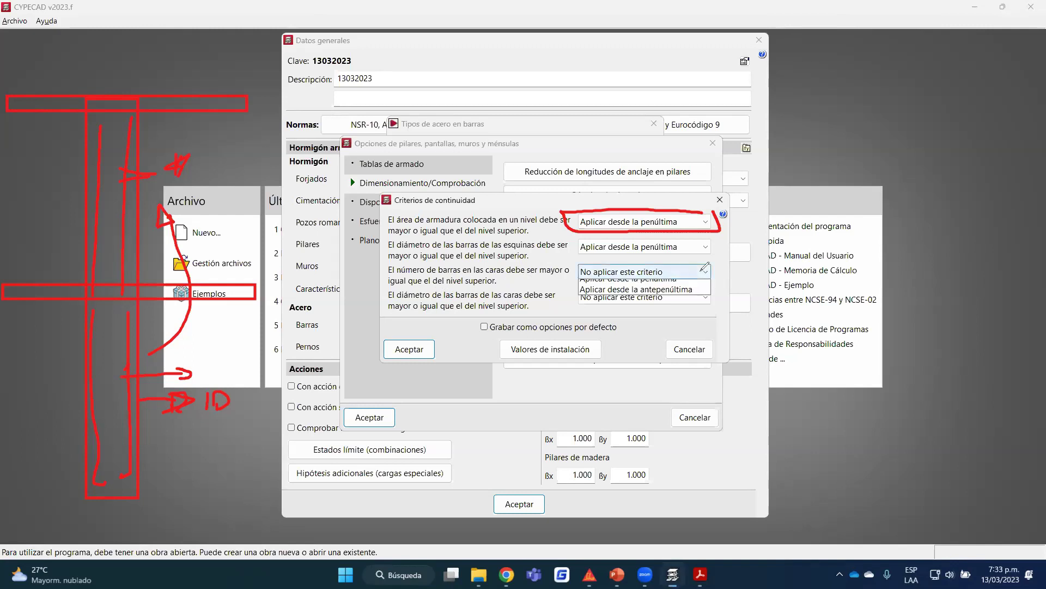
click(703, 268)
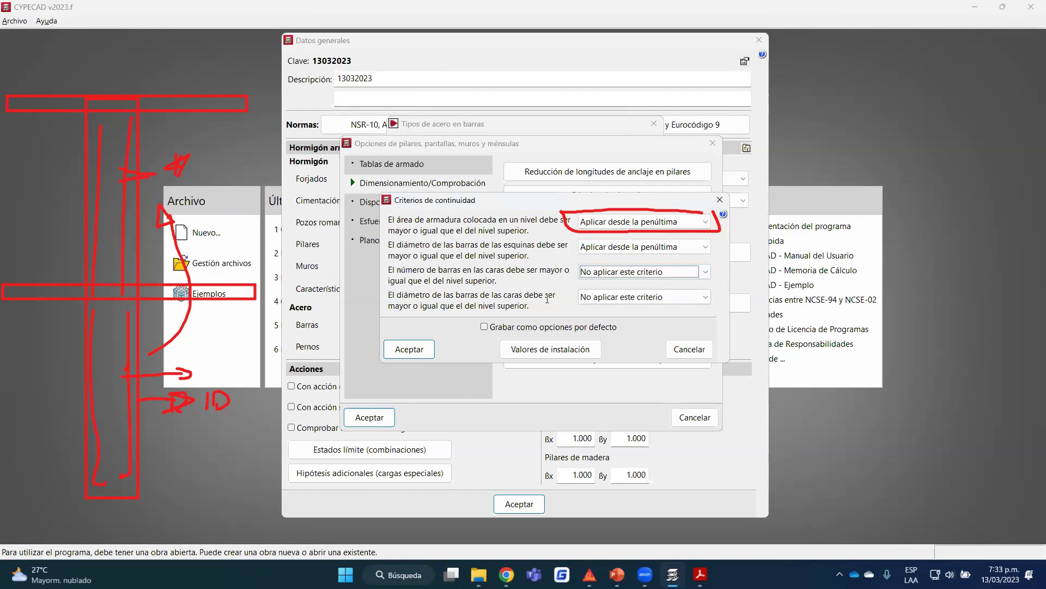
click(702, 297)
click(702, 296)
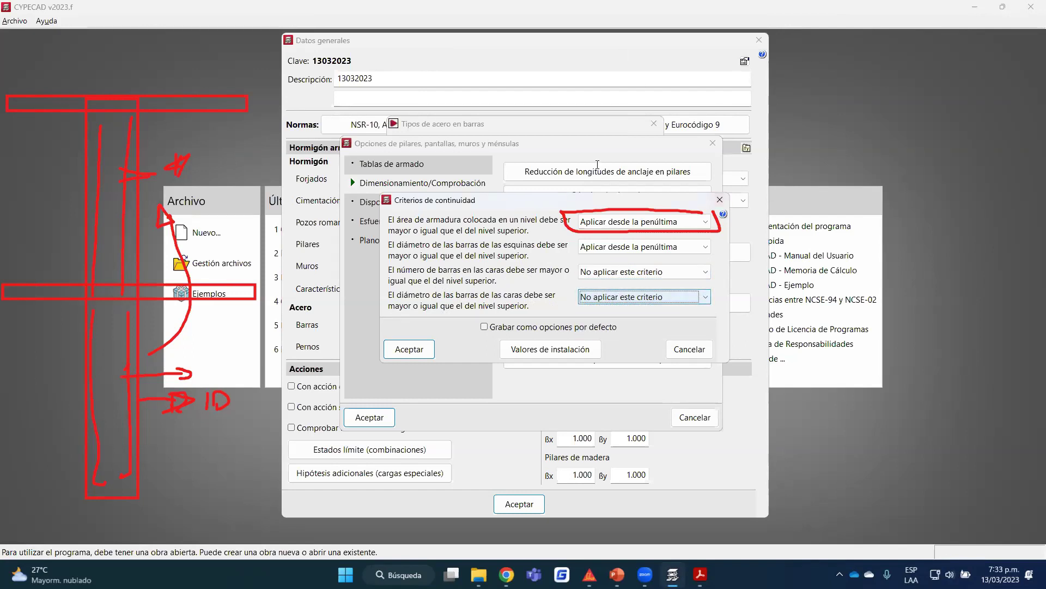
Clear all the sketches, accept the continuity criteria and open the steel column options (Pilares metálicos).
right_click(518, 240)
key(Escape)
click(410, 349)
click(604, 241)
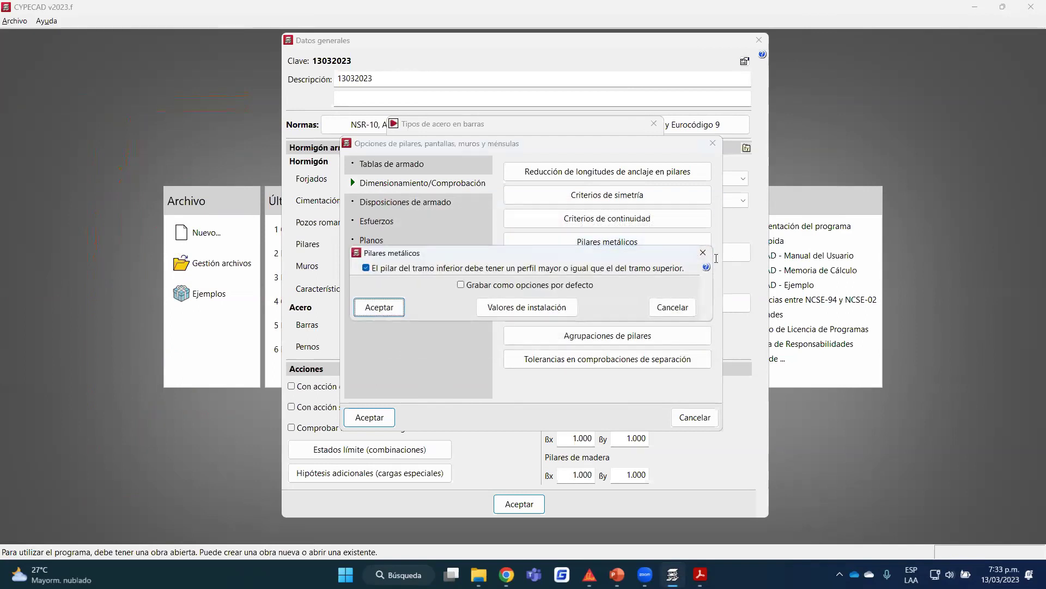
Close the metal column options without changes and open the options for secondary columns under seismic action.
click(703, 252)
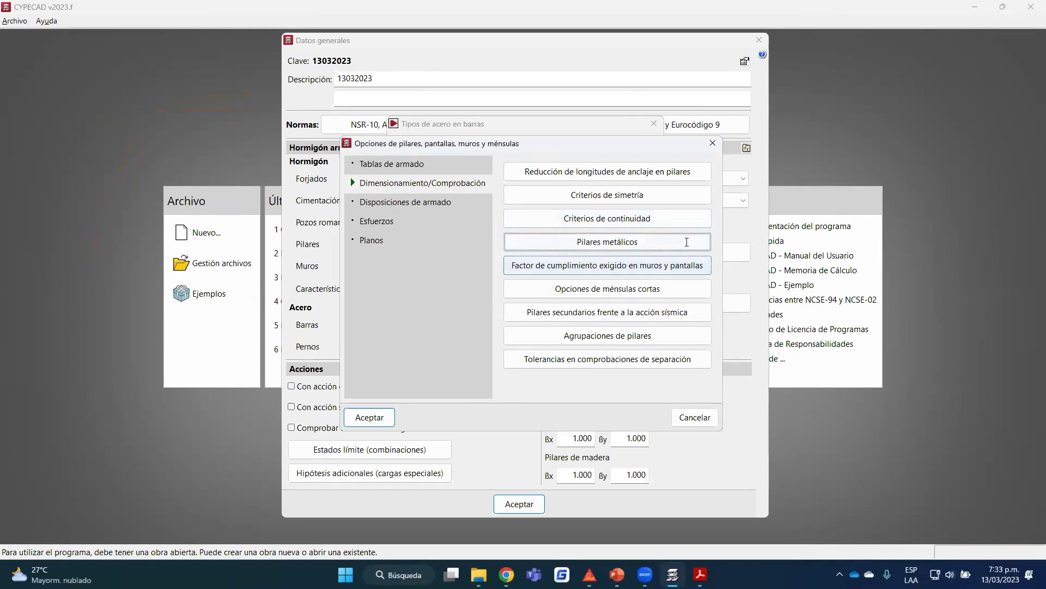
click(638, 315)
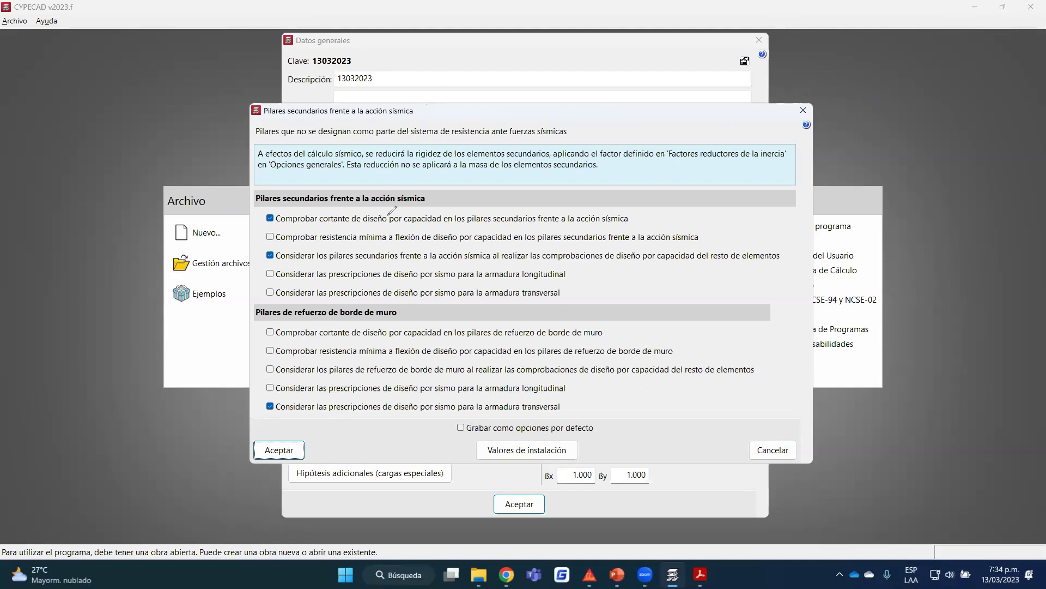
Annotate the screen with a two-bay frame, a lateral load arrow, and marks on its outer and central columns.
drag(406, 214, 409, 370)
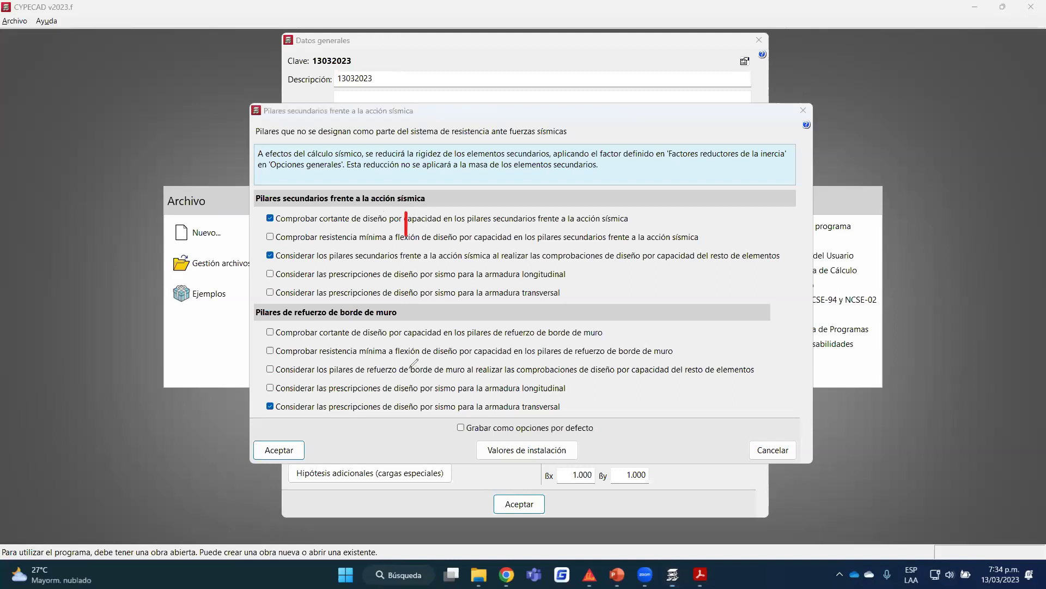
mouse_move(406, 213)
mouse_down()
mouse_move(767, 208)
mouse_move(767, 376)
mouse_up()
click(321, 256)
drag(321, 257, 396, 254)
mouse_move(383, 247)
mouse_down()
mouse_move(396, 254)
mouse_move(384, 263)
mouse_up()
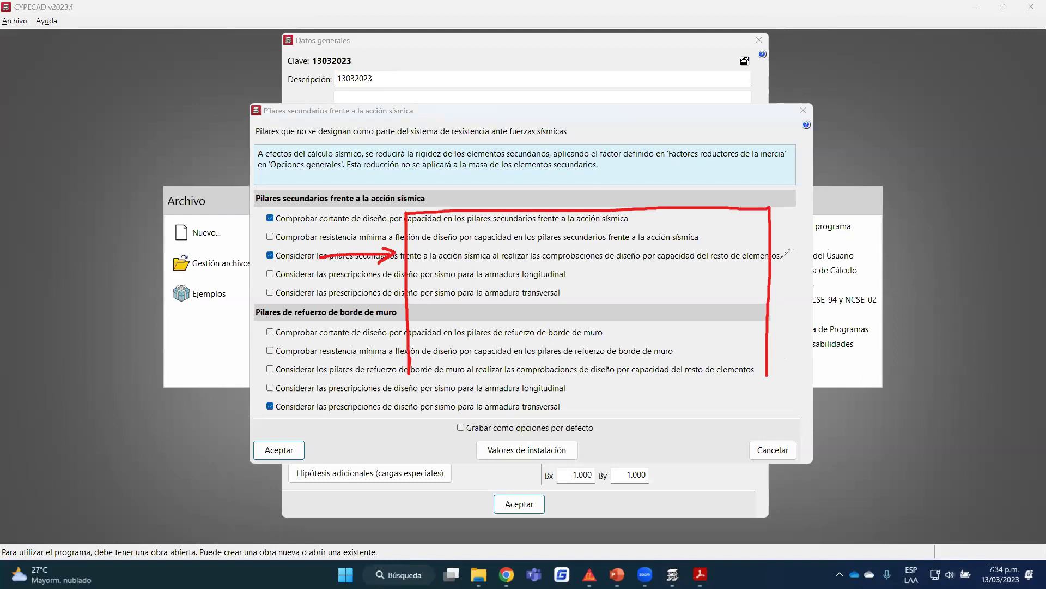
drag(587, 211, 586, 376)
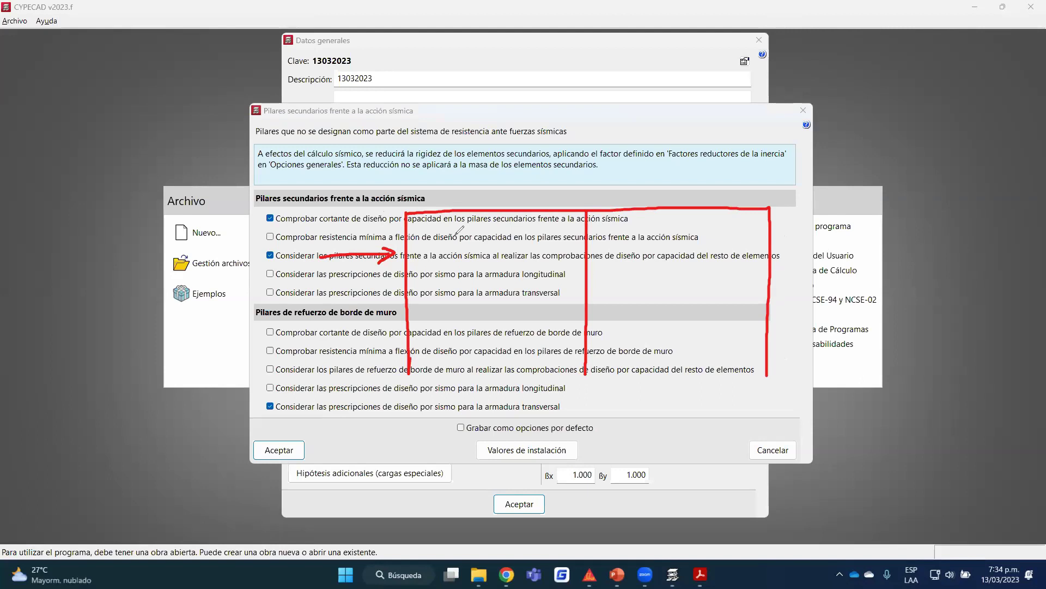
click(413, 249)
drag(598, 247, 598, 254)
drag(754, 251, 759, 255)
click(782, 206)
drag(783, 206, 829, 213)
mouse_move(652, 177)
mouse_down()
mouse_move(605, 245)
mouse_move(624, 241)
mouse_up()
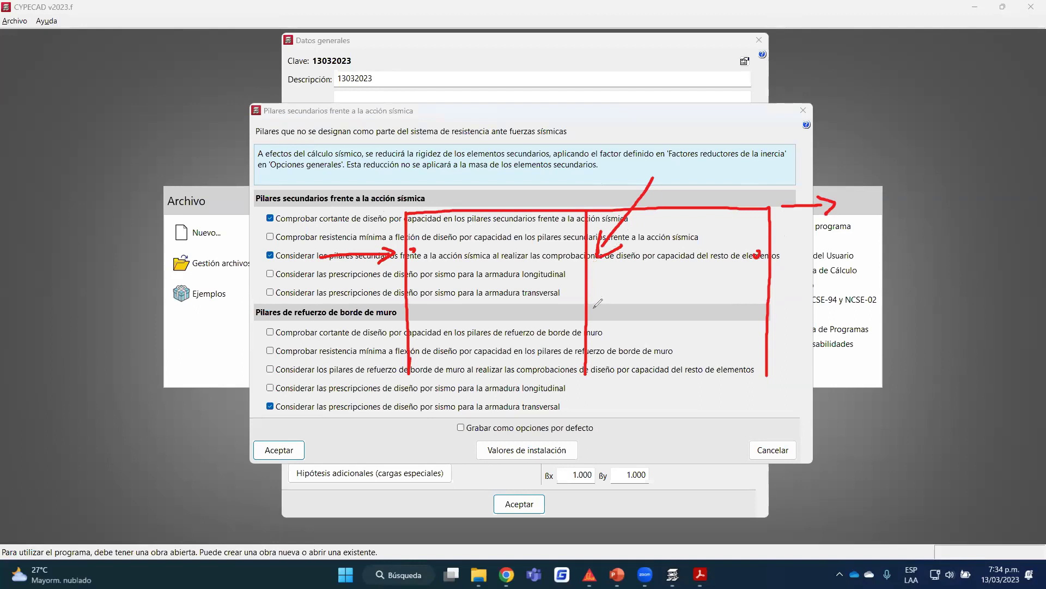
Emphasize the frame's central column, add axial and lateral load arrows around the columns, and clear the annotations.
mouse_move(584, 208)
mouse_down()
mouse_move(584, 372)
mouse_move(597, 214)
mouse_move(579, 252)
mouse_move(583, 289)
mouse_up()
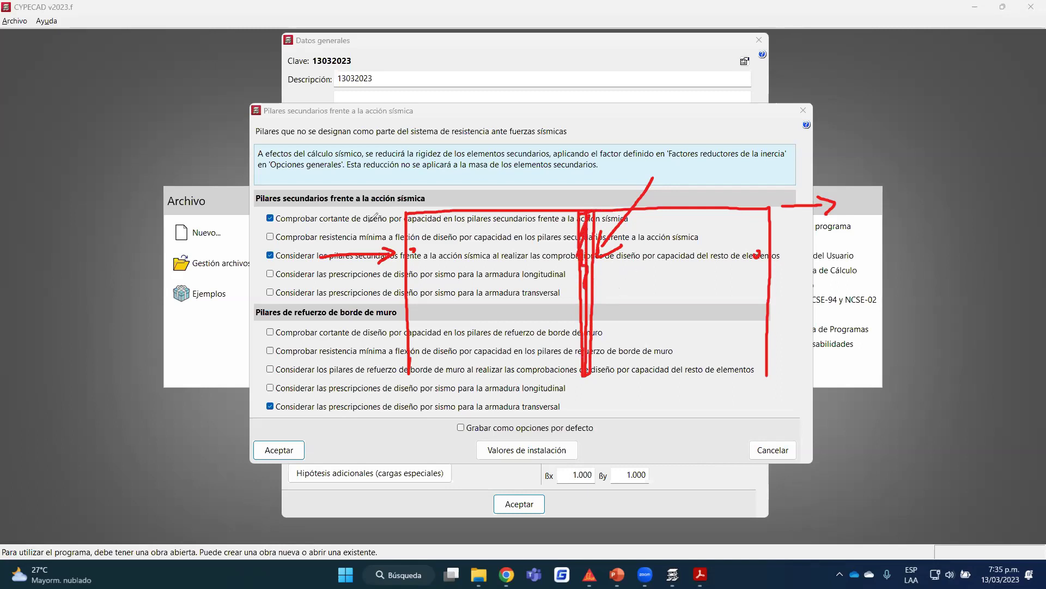
drag(415, 181, 404, 207)
drag(768, 194, 783, 183)
drag(601, 254, 619, 232)
mouse_move(817, 192)
mouse_down()
mouse_move(820, 213)
mouse_move(773, 240)
mouse_up()
drag(382, 238, 399, 251)
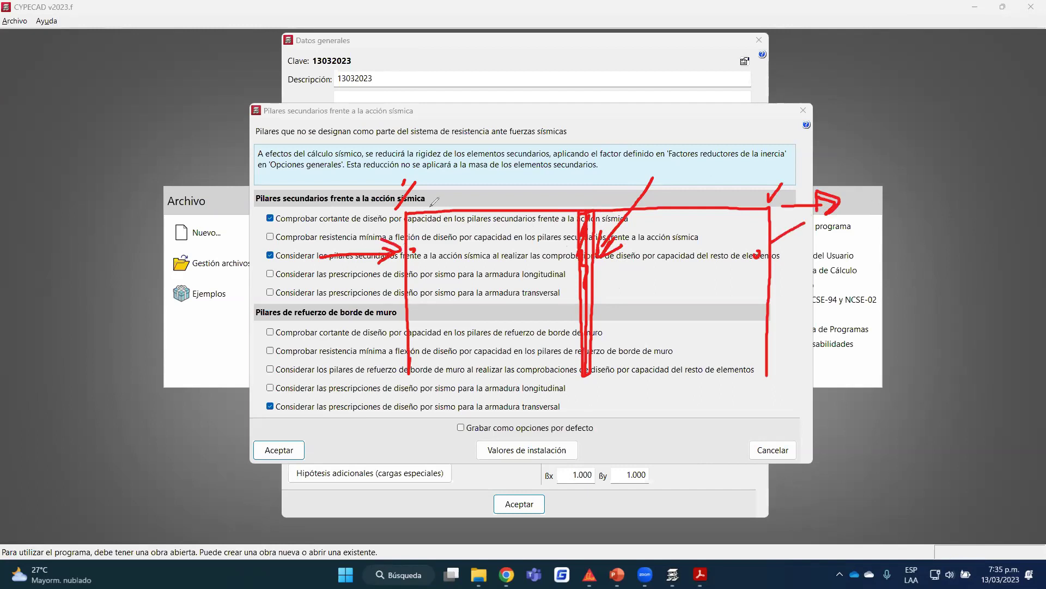
drag(540, 254, 566, 257)
mouse_move(589, 136)
mouse_down()
mouse_move(588, 197)
mouse_move(594, 188)
mouse_up()
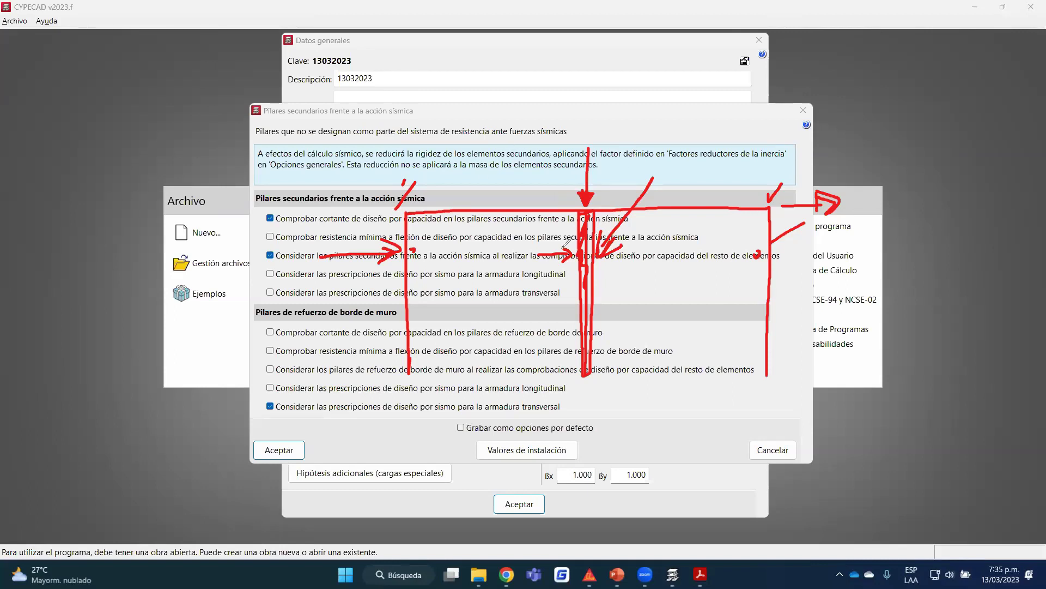
mouse_move(534, 257)
mouse_down()
mouse_move(566, 246)
mouse_move(575, 250)
mouse_move(565, 261)
mouse_move(604, 231)
mouse_move(620, 246)
mouse_move(603, 230)
mouse_move(624, 244)
mouse_move(608, 240)
mouse_up()
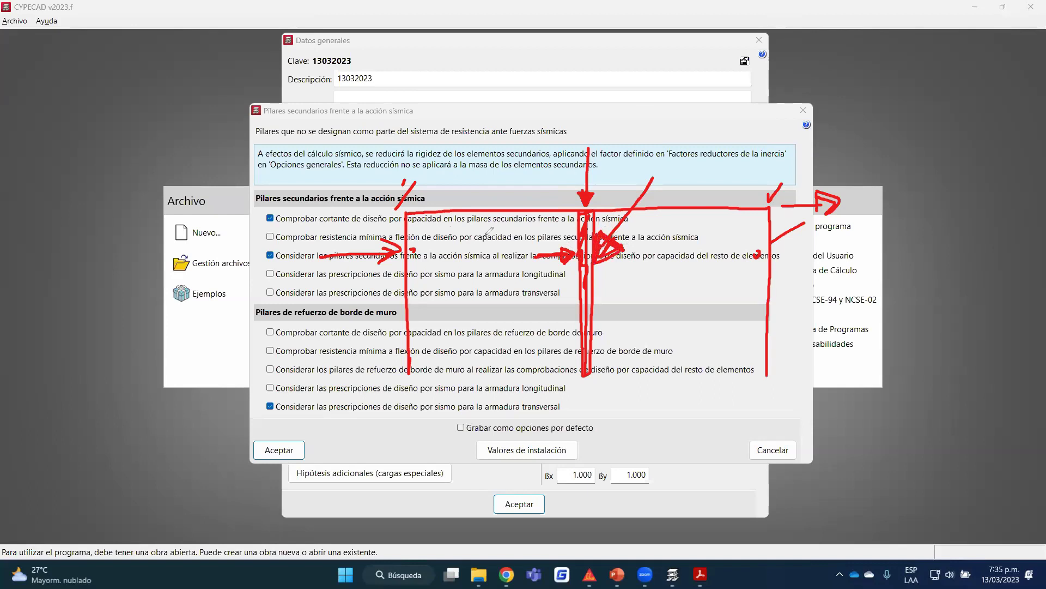
mouse_move(238, 238)
mouse_down()
mouse_move(317, 238)
mouse_move(303, 244)
mouse_up()
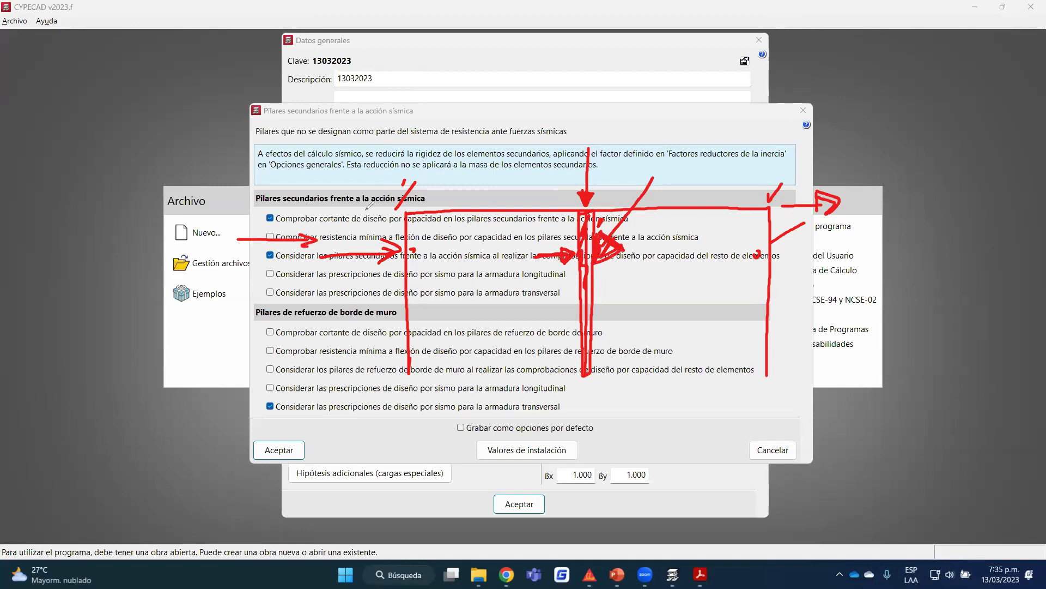
mouse_move(342, 225)
mouse_down()
mouse_move(378, 215)
mouse_move(380, 226)
mouse_up()
drag(415, 265, 431, 251)
mouse_move(357, 283)
mouse_down()
mouse_move(401, 282)
mouse_move(391, 288)
mouse_up()
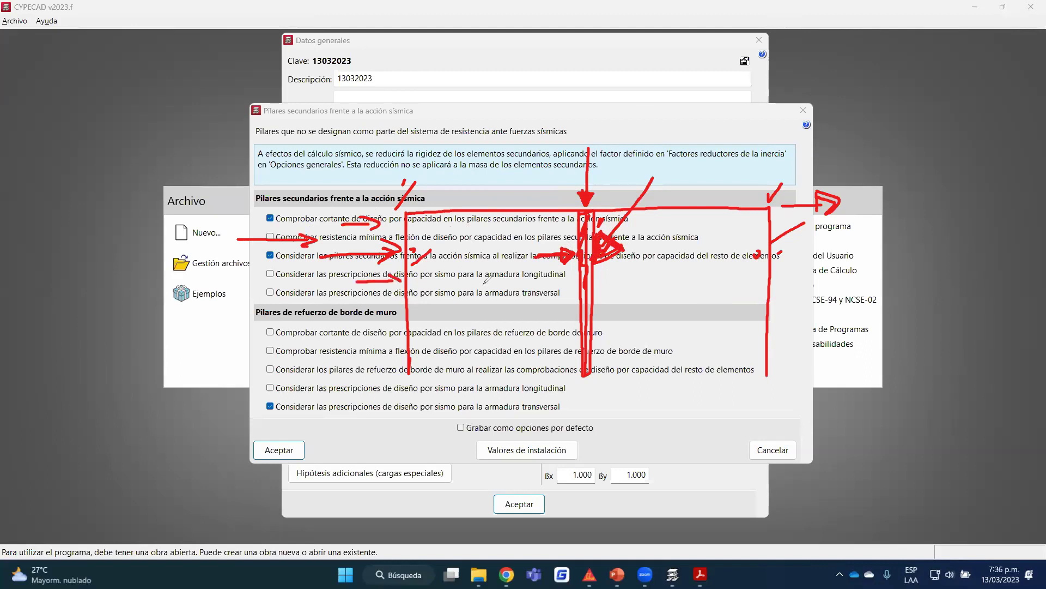
mouse_move(793, 271)
mouse_down()
mouse_move(796, 287)
mouse_move(806, 287)
mouse_up()
key(e)
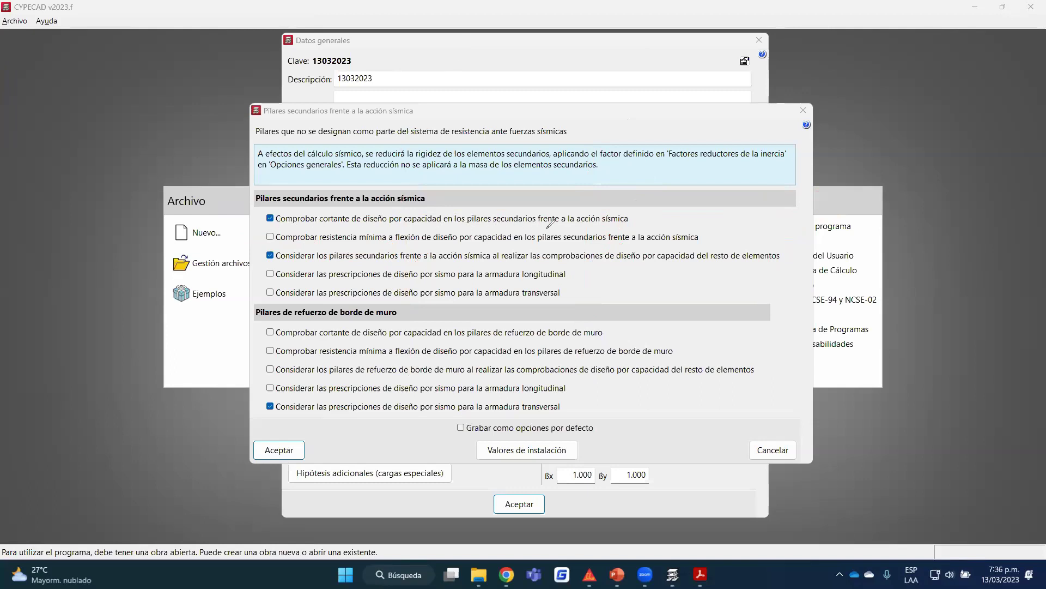
Mark the two enabled capacity-design options for secondary columns on screen and clear the marks.
mouse_move(636, 218)
mouse_down()
mouse_move(676, 217)
mouse_move(666, 209)
mouse_move(661, 221)
mouse_up()
mouse_move(264, 263)
mouse_down()
mouse_move(787, 262)
mouse_move(789, 251)
mouse_move(835, 252)
mouse_up()
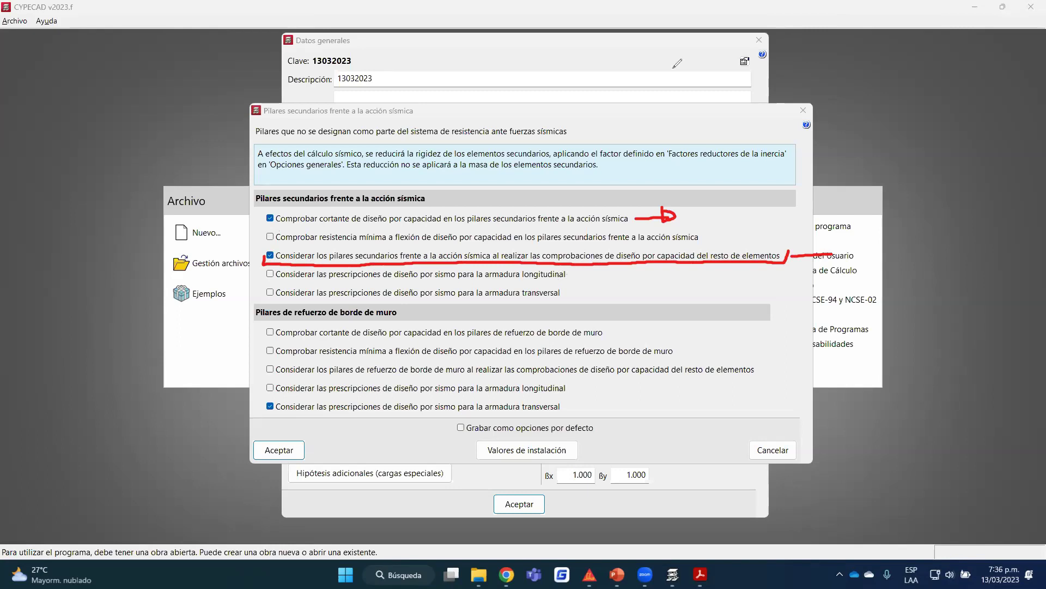
key(e)
Outline both column group headings, link the secondary column capacity and reinforcement options to a boxed "C21" note, and clear the annotations.
mouse_move(250, 304)
mouse_down()
mouse_move(249, 317)
mouse_move(279, 327)
mouse_move(414, 319)
mouse_move(349, 296)
mouse_move(249, 306)
mouse_up()
mouse_move(253, 192)
mouse_down()
mouse_move(277, 210)
mouse_move(377, 210)
mouse_move(440, 195)
mouse_move(254, 192)
mouse_up()
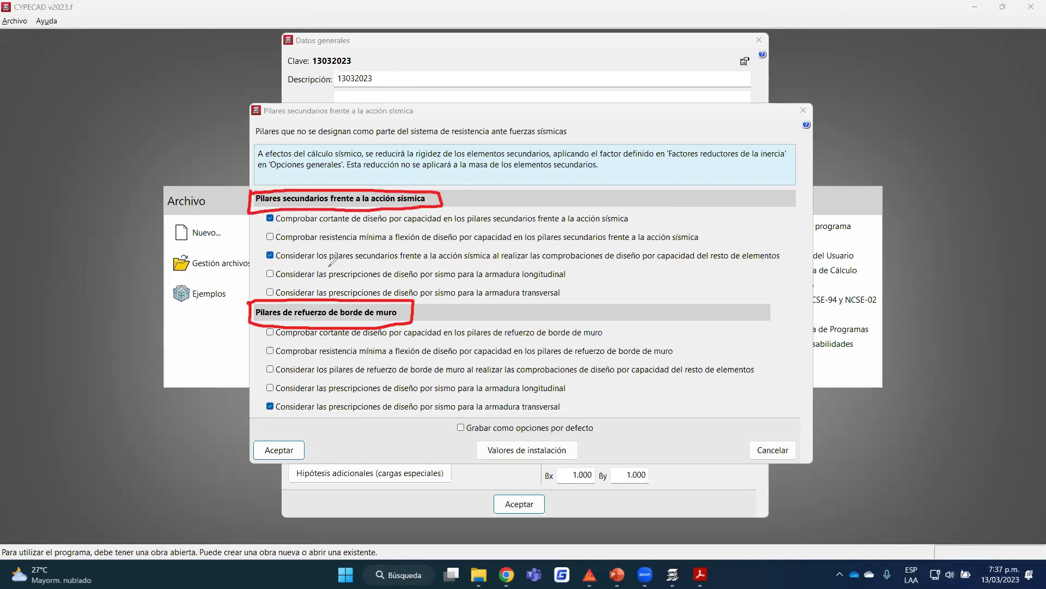
drag(265, 255, 473, 264)
mouse_move(650, 258)
mouse_down()
mouse_move(785, 249)
mouse_move(275, 252)
mouse_up()
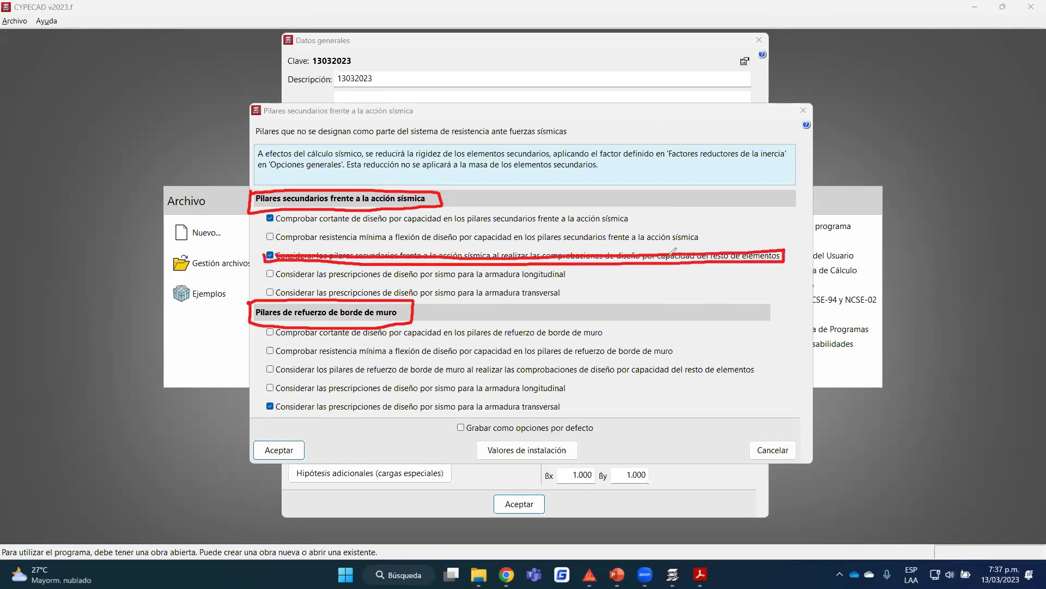
drag(779, 262, 817, 261)
mouse_move(846, 247)
mouse_down()
mouse_move(834, 252)
mouse_move(846, 266)
mouse_move(889, 270)
mouse_up()
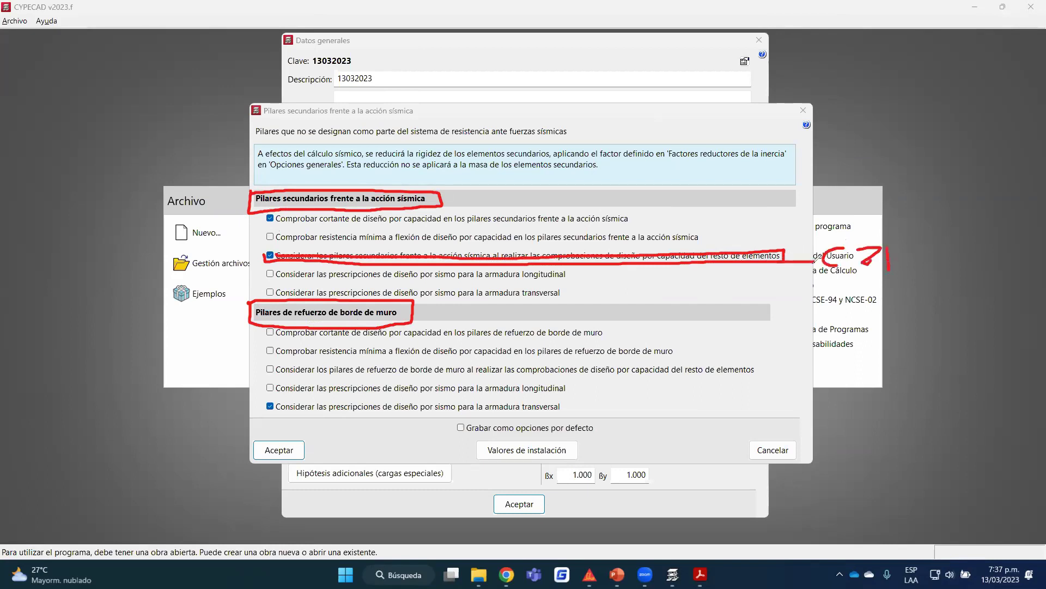
mouse_move(792, 229)
mouse_down()
mouse_move(784, 248)
mouse_move(792, 236)
mouse_up()
mouse_move(803, 238)
mouse_down()
mouse_move(910, 241)
mouse_move(868, 284)
mouse_move(783, 267)
mouse_move(794, 235)
mouse_move(837, 236)
mouse_up()
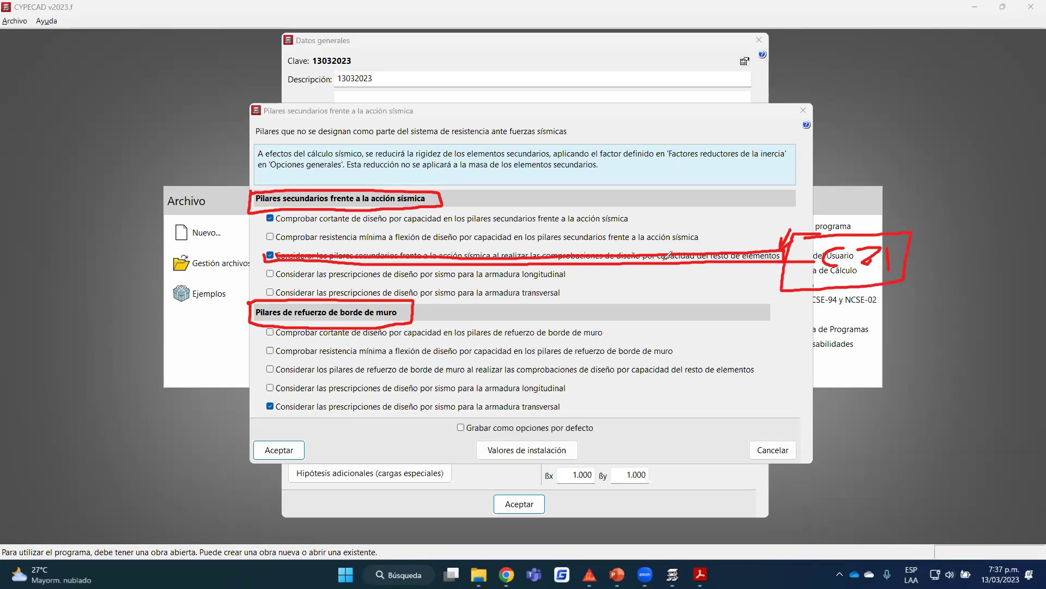
mouse_move(264, 271)
mouse_down()
mouse_move(312, 283)
mouse_move(523, 280)
mouse_move(567, 279)
mouse_move(579, 260)
mouse_move(774, 275)
mouse_up()
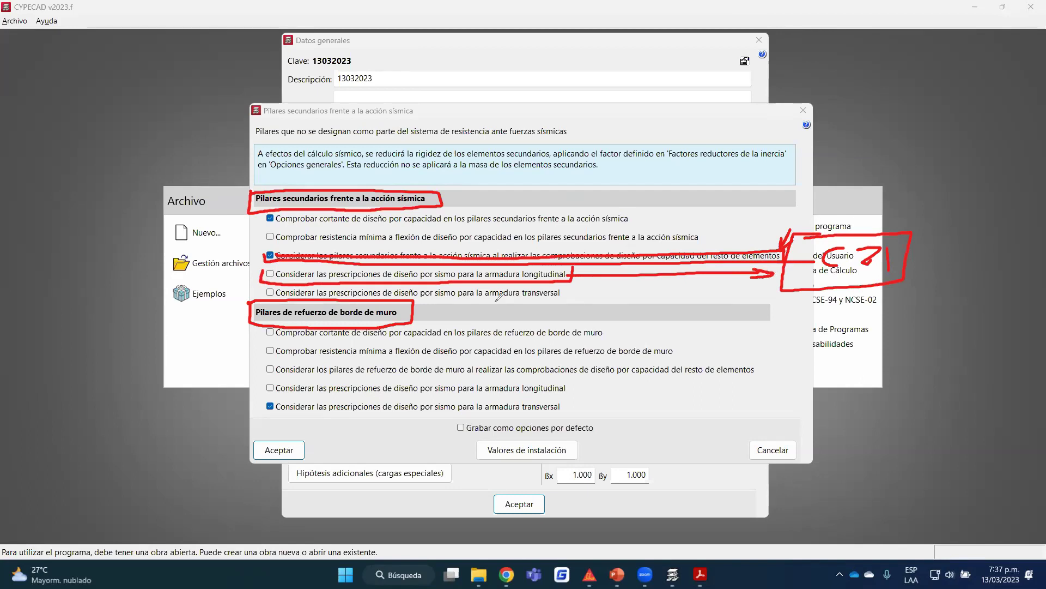
mouse_move(259, 298)
mouse_down()
mouse_move(536, 302)
mouse_move(580, 281)
mouse_move(735, 278)
mouse_move(738, 291)
mouse_move(763, 283)
mouse_up()
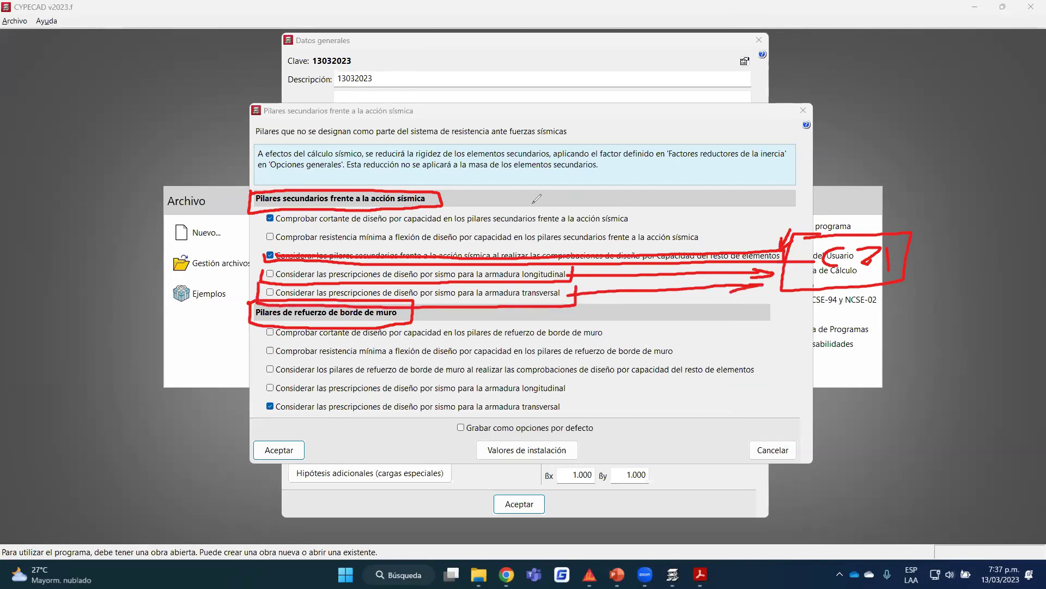
key(e)
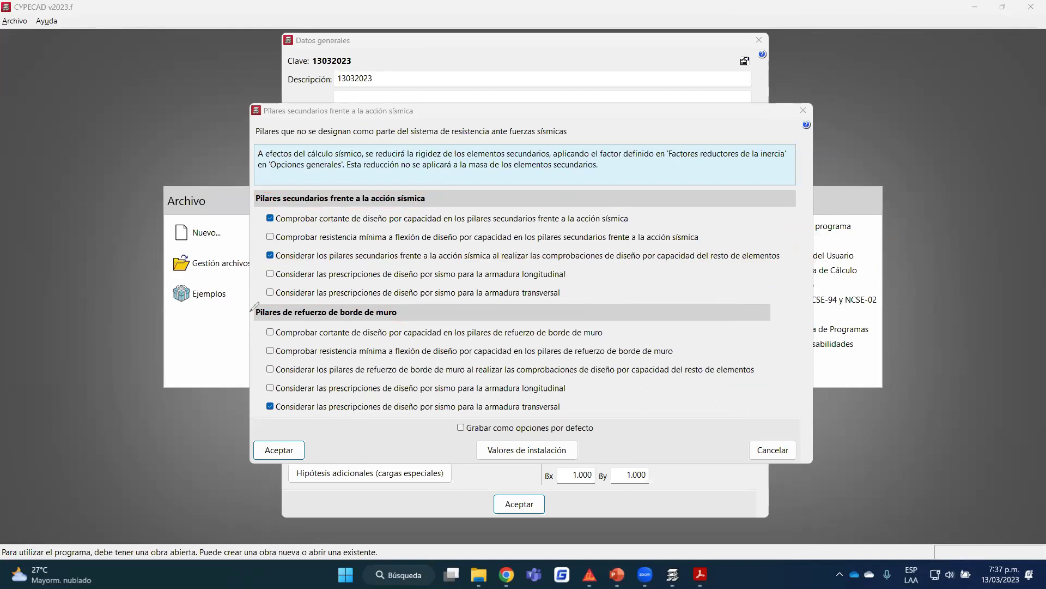
Outline and clear the wall-edge reinforcement heading, and sketch a wall with a boundary column at each end, marked with arrows.
mouse_move(410, 306)
mouse_down()
mouse_move(257, 309)
mouse_move(303, 324)
mouse_move(410, 303)
mouse_up()
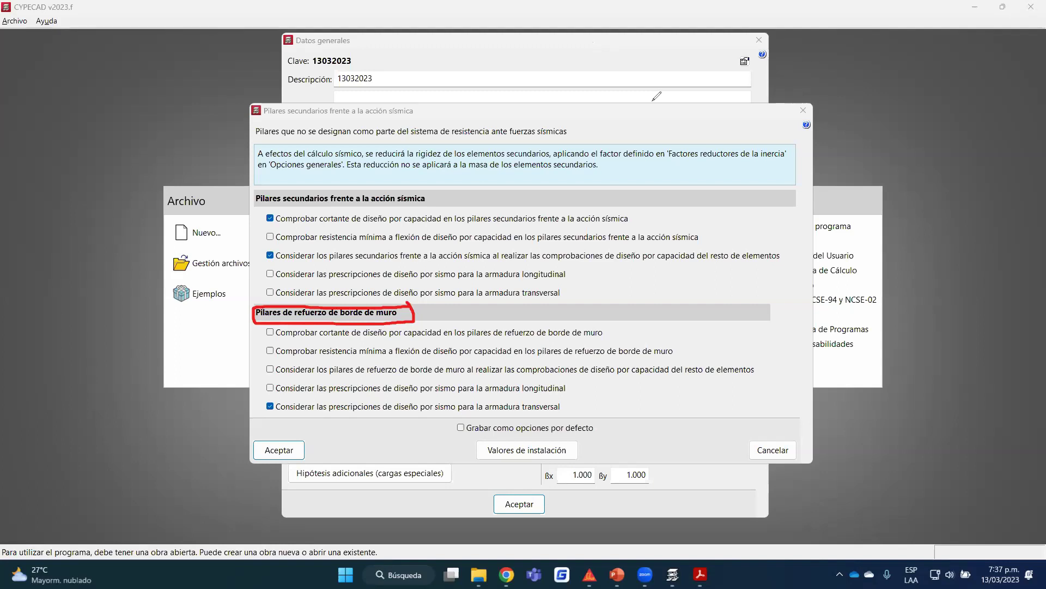
key(e)
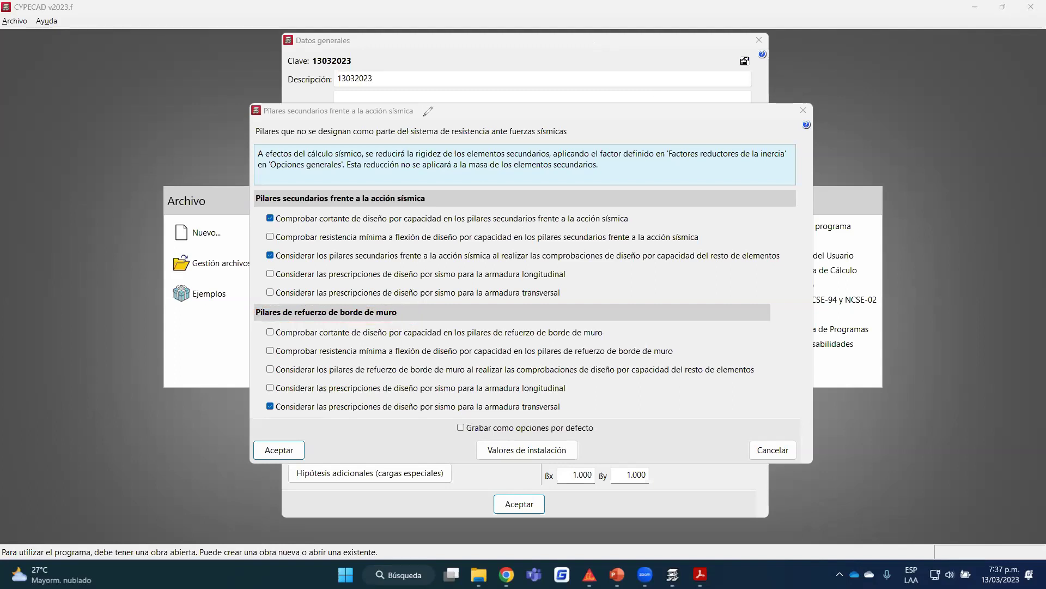
mouse_move(454, 107)
mouse_down()
mouse_move(468, 123)
mouse_move(501, 275)
mouse_move(490, 365)
mouse_move(481, 371)
mouse_up()
drag(721, 105, 748, 369)
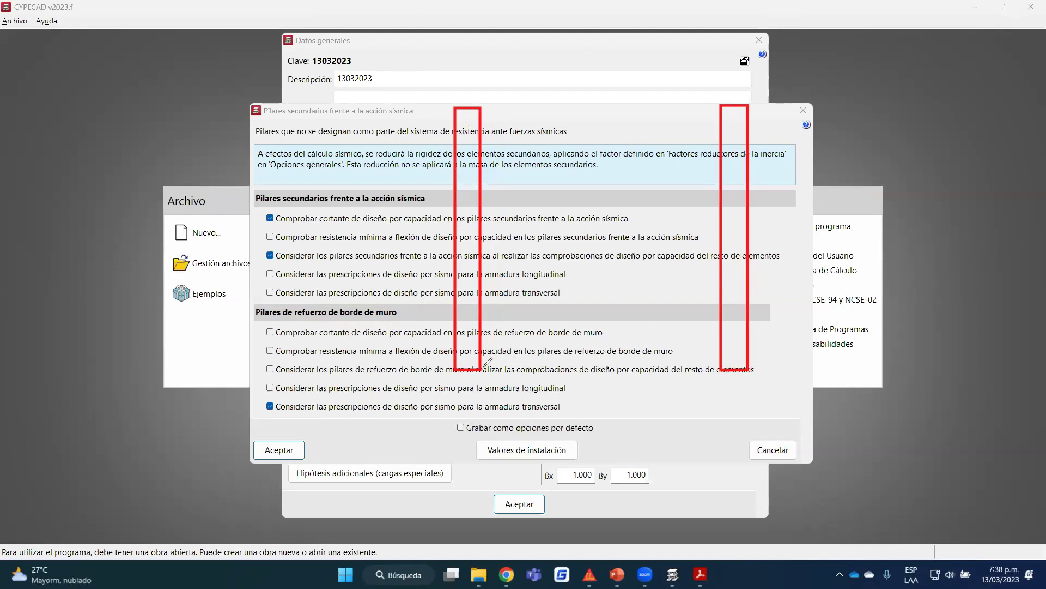
mouse_move(481, 369)
mouse_down()
mouse_move(723, 98)
mouse_move(720, 107)
mouse_up()
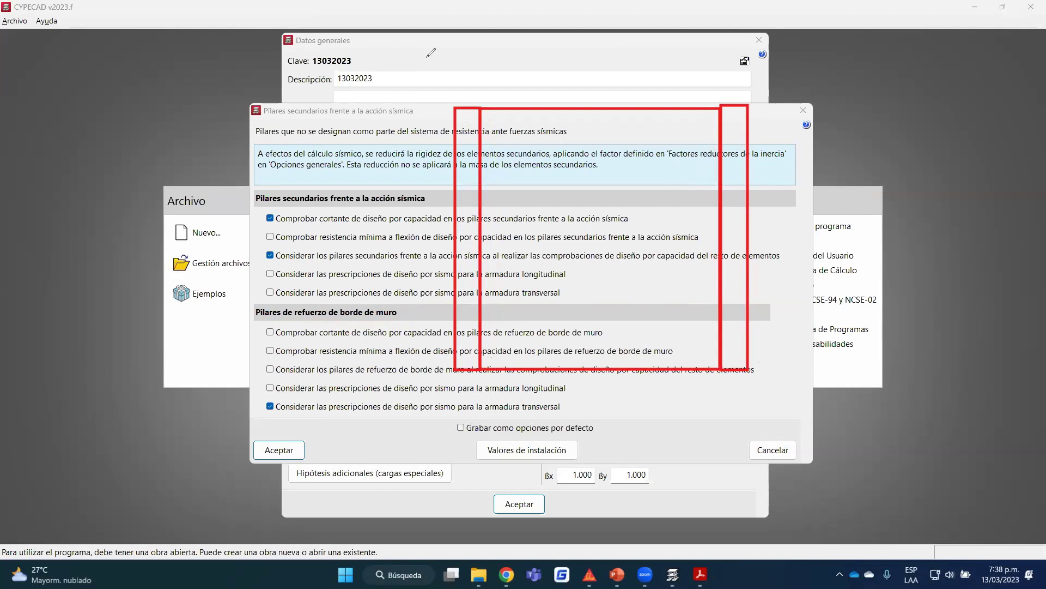
drag(582, 97, 602, 78)
mouse_move(485, 81)
mouse_down()
mouse_move(470, 100)
mouse_move(487, 96)
mouse_up()
mouse_move(754, 78)
mouse_down()
mouse_move(735, 104)
mouse_move(747, 101)
mouse_up()
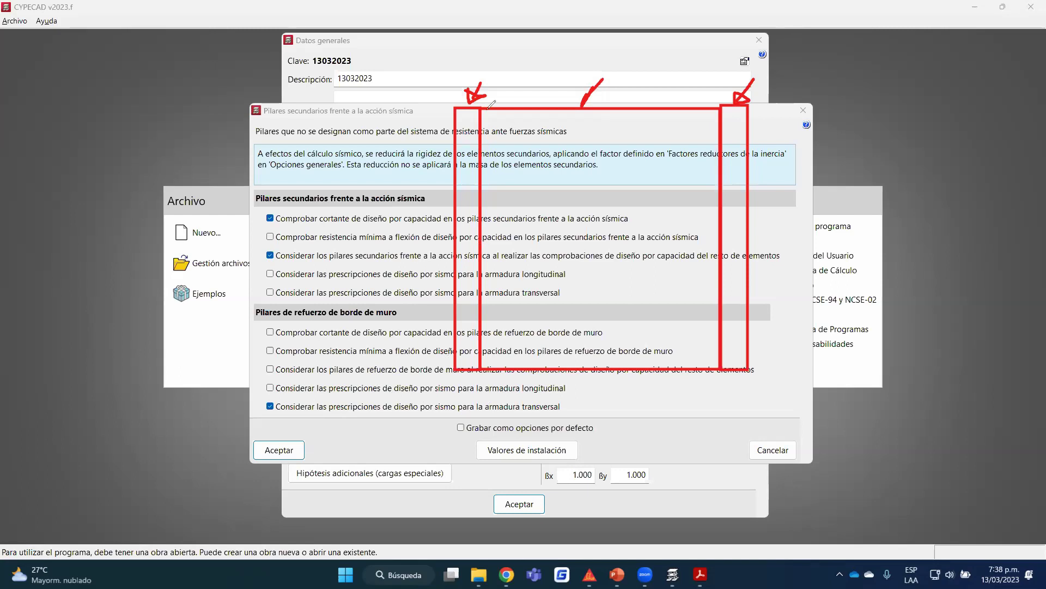
drag(478, 75, 470, 100)
drag(472, 58, 472, 93)
drag(731, 54, 733, 103)
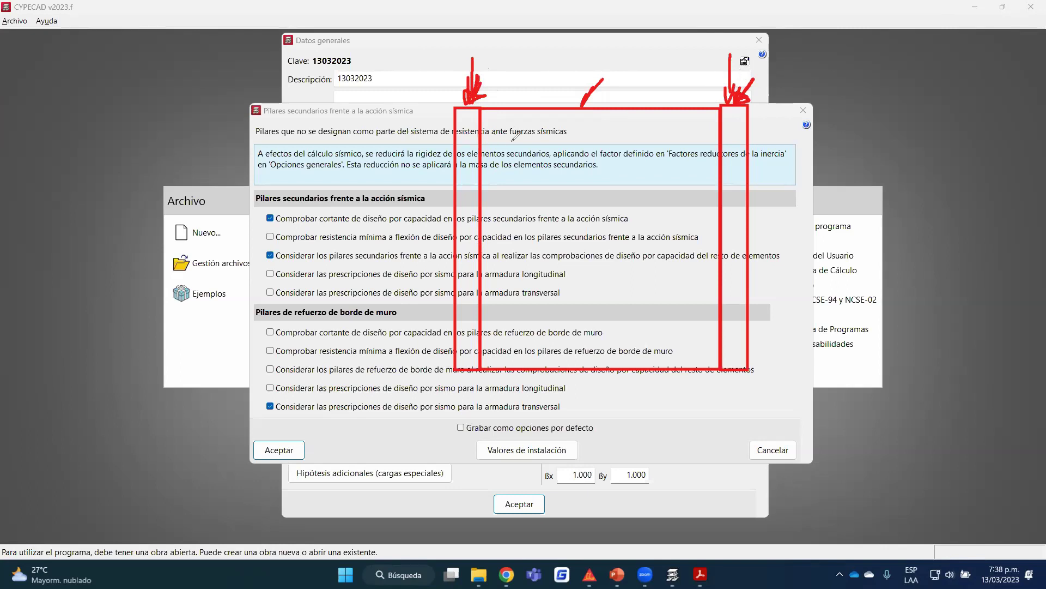
Hatch the sketched wall panel in both directions, mark its boundary column, and exit the screen annotation.
drag(524, 104, 451, 191)
drag(567, 122, 471, 218)
drag(652, 124, 477, 267)
drag(677, 141, 534, 292)
drag(701, 184, 558, 317)
drag(676, 253, 592, 333)
mouse_move(677, 319)
mouse_down()
mouse_move(633, 348)
mouse_move(654, 347)
mouse_up()
drag(714, 339, 669, 361)
drag(658, 115, 701, 181)
drag(571, 131, 656, 259)
mouse_move(483, 147)
mouse_down()
mouse_move(533, 239)
mouse_move(533, 301)
mouse_move(561, 350)
mouse_up()
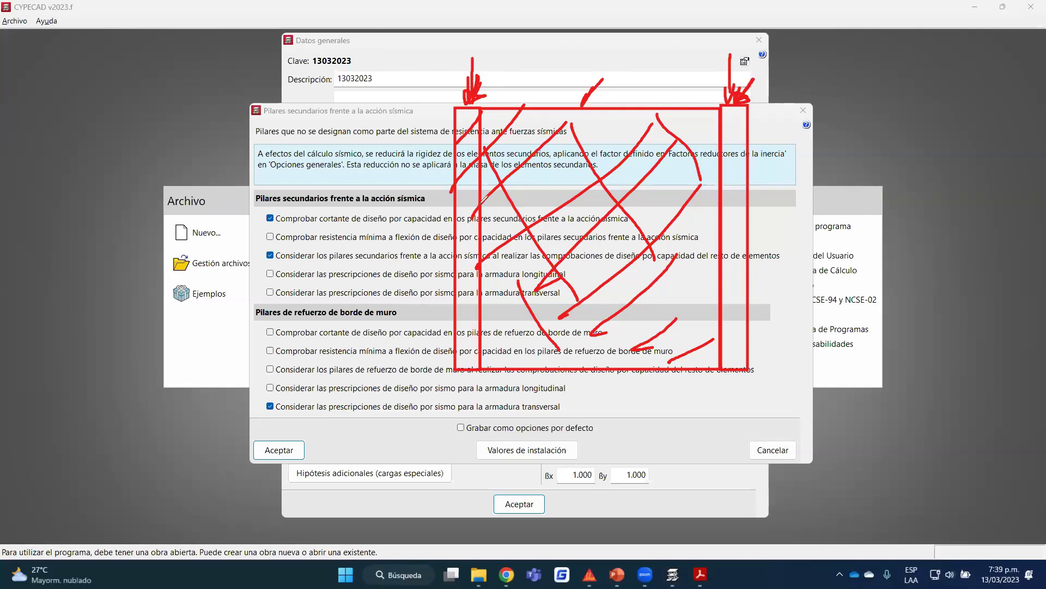
drag(443, 191, 479, 164)
drag(410, 312, 448, 279)
key(Escape)
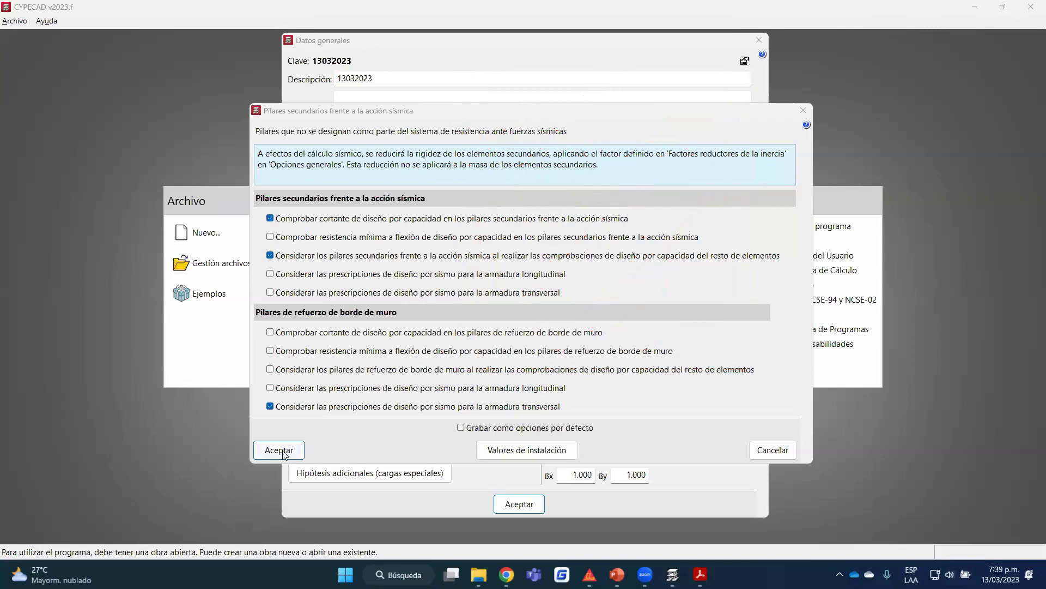
Accept the secondary column options as they are and review the automatic column grouping option without changing it.
click(277, 451)
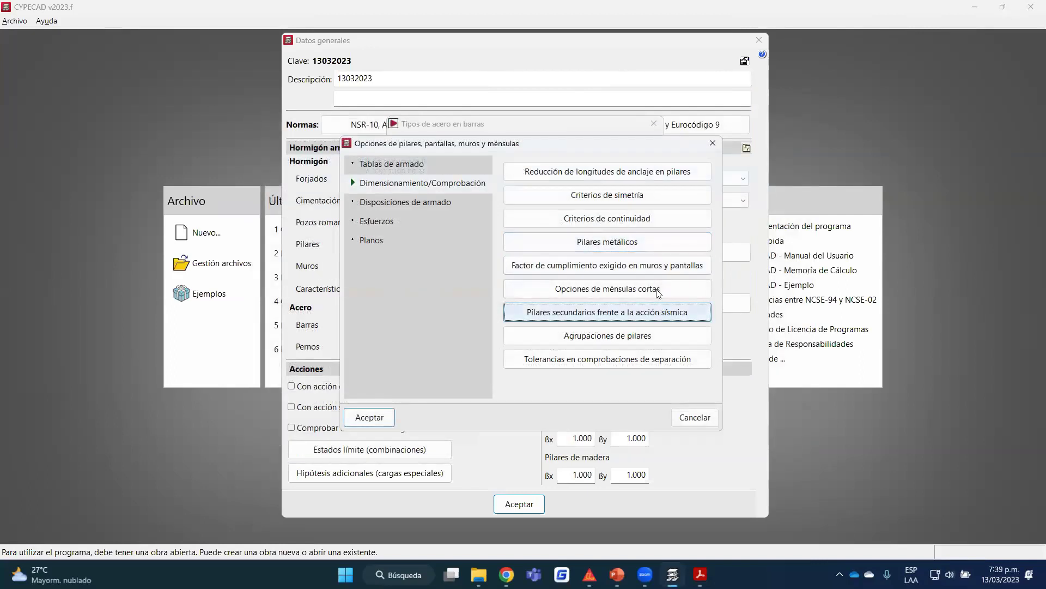
click(656, 335)
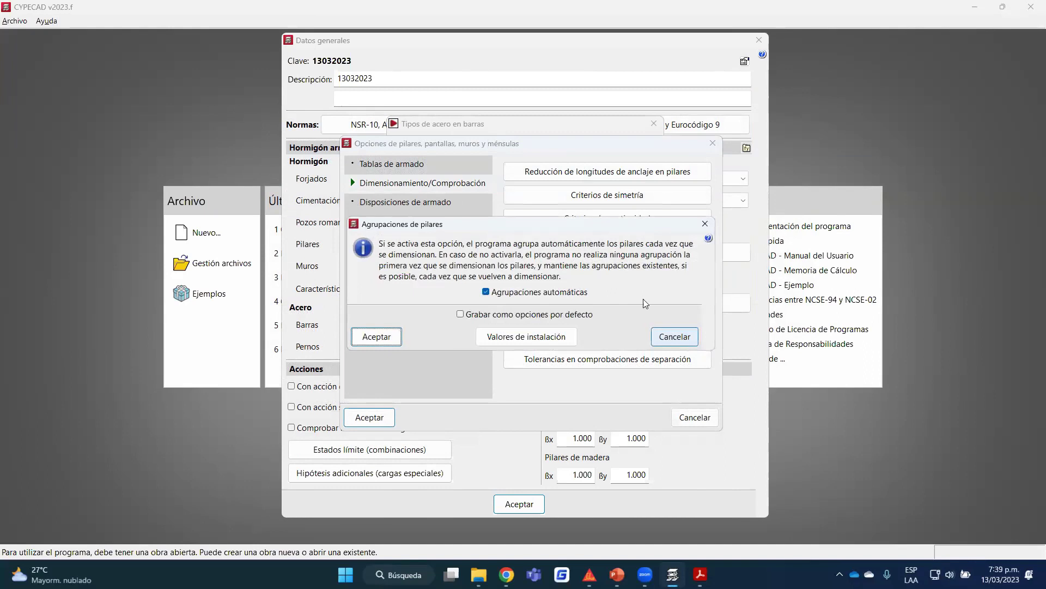
click(705, 224)
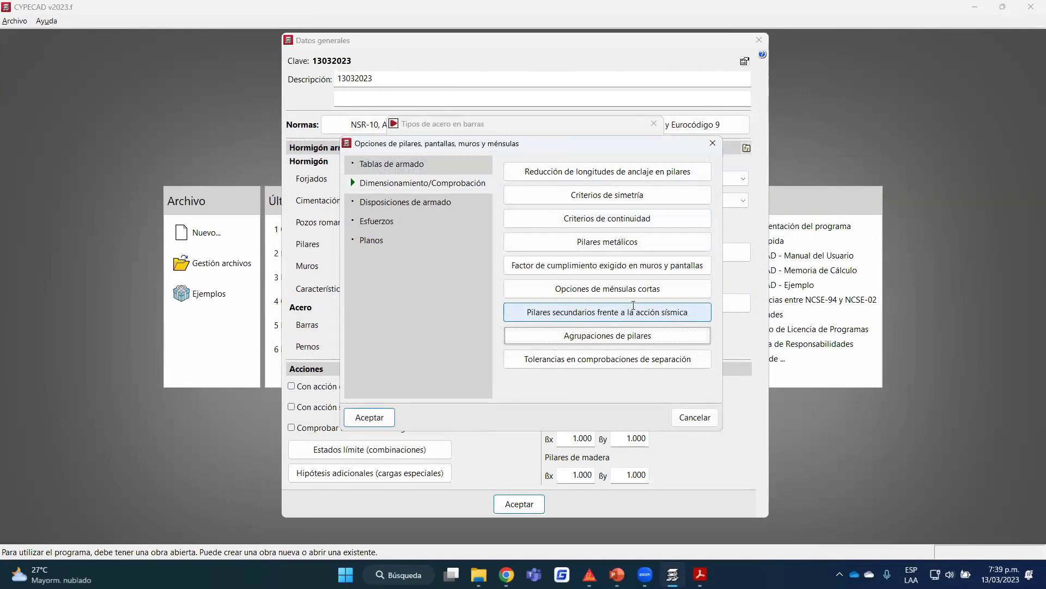
Review the minimum and maximum separation check tolerances without changes and display the reinforcement arrangement options (Disposiciones de armado).
click(636, 362)
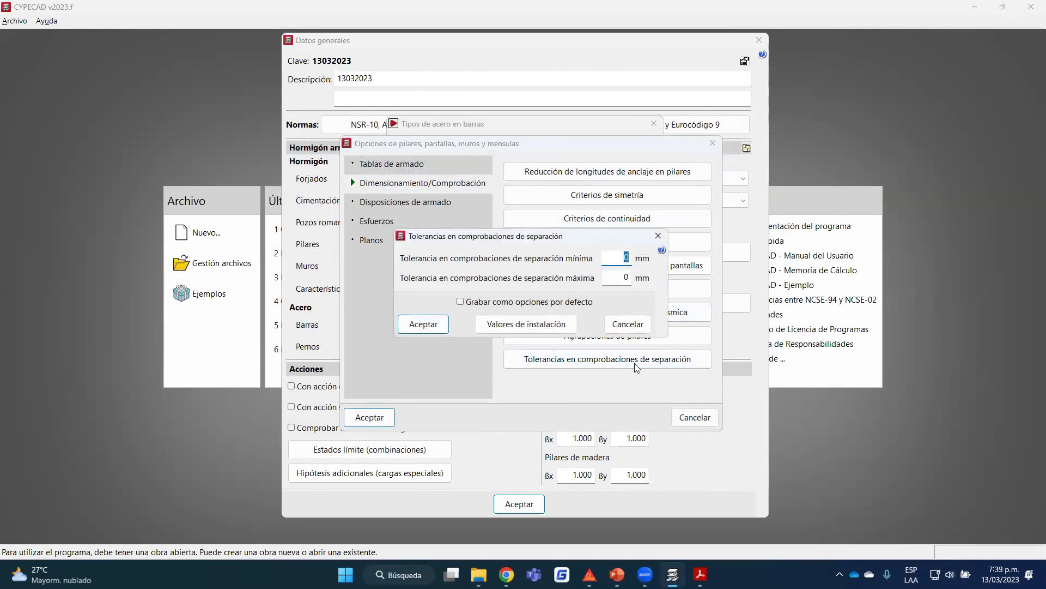
click(658, 236)
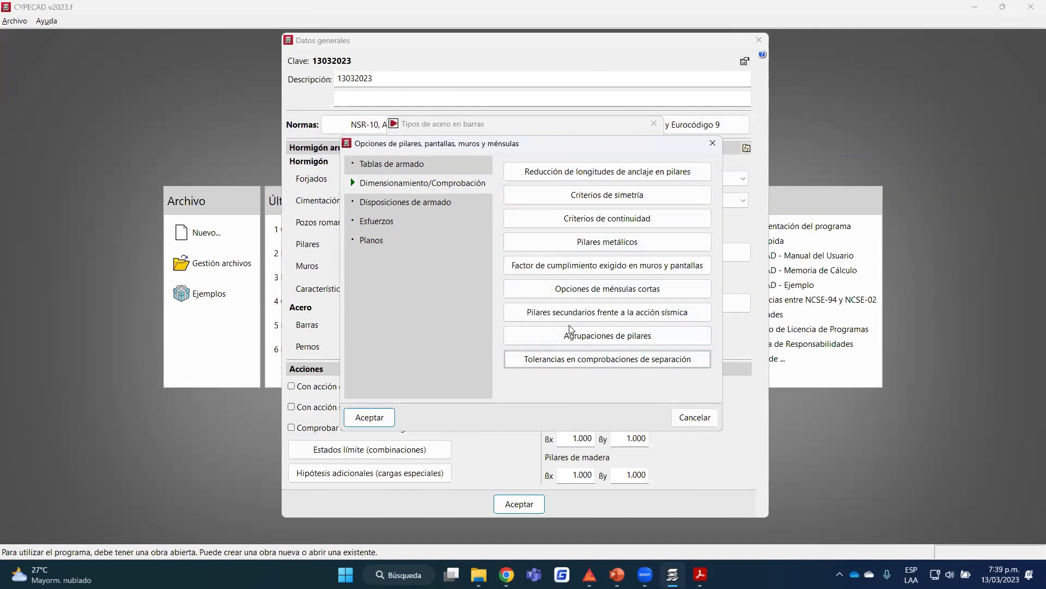
click(414, 207)
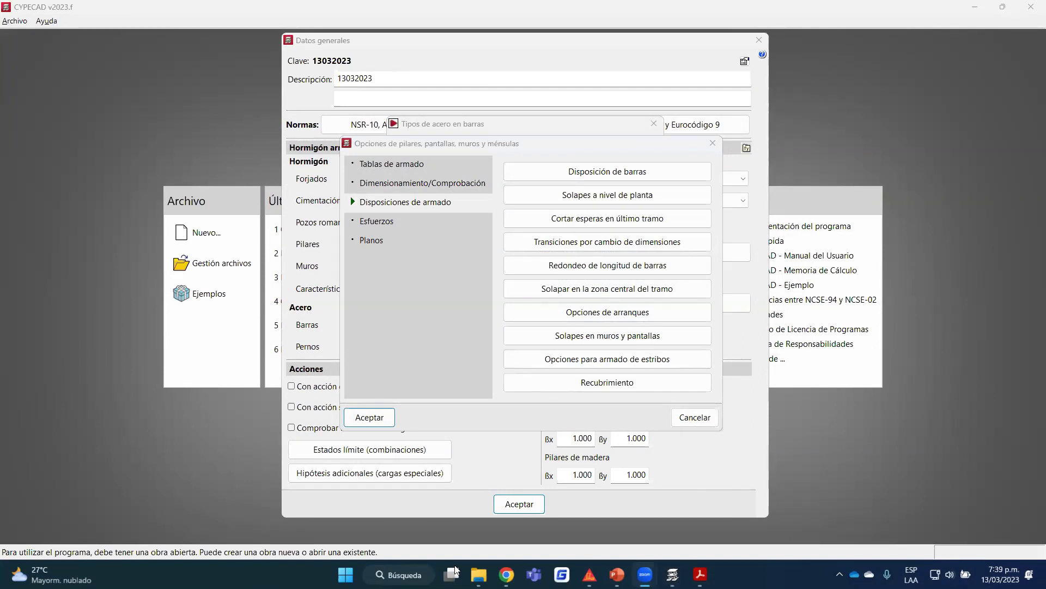
Review the maximum vertical bar length and the length for joining short spans under Disposición de barras, accepting them without changes.
click(622, 177)
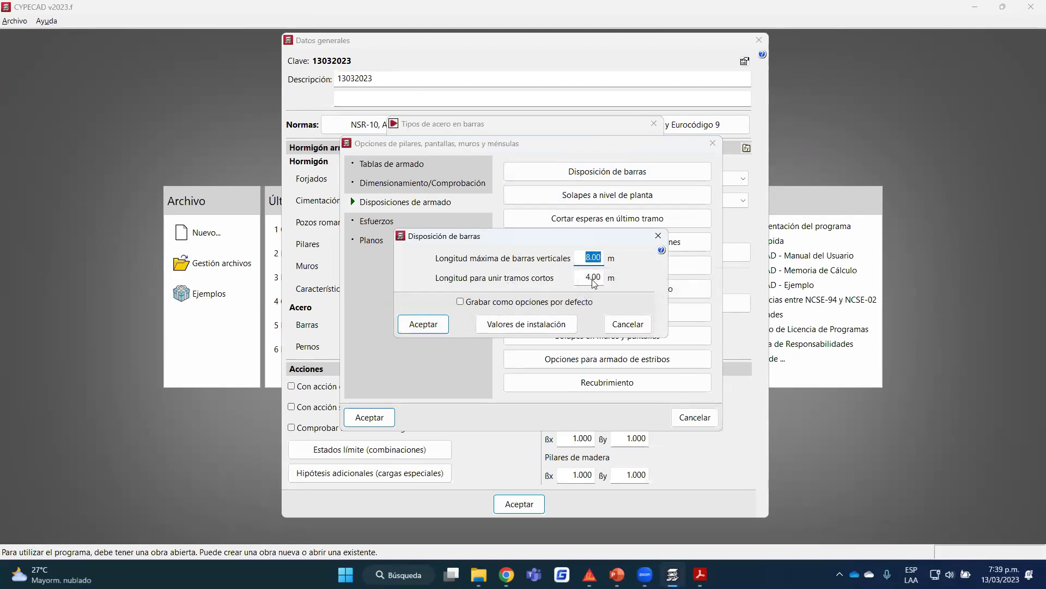
click(590, 279)
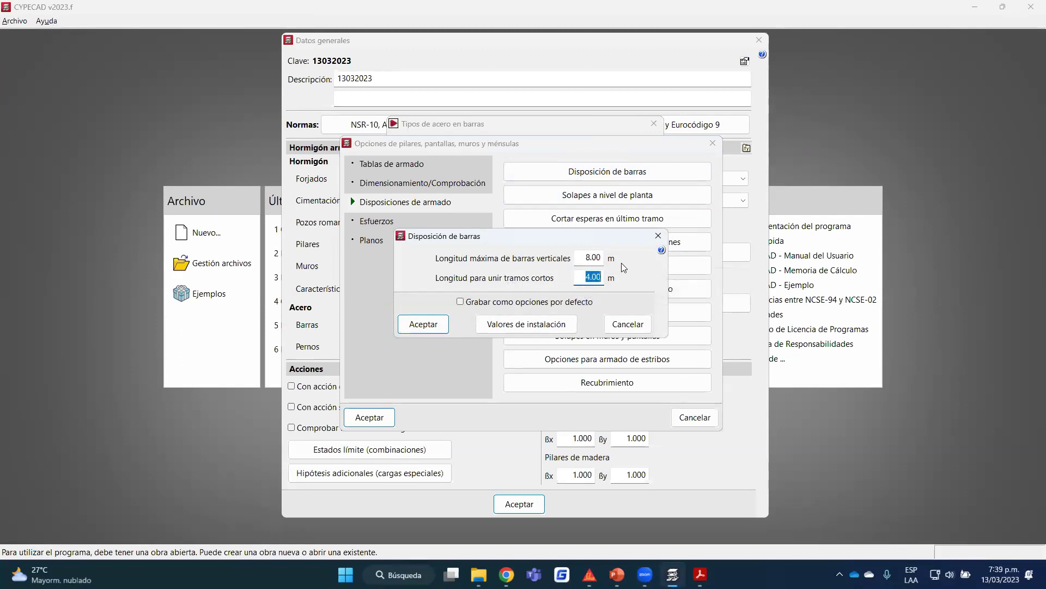
click(662, 251)
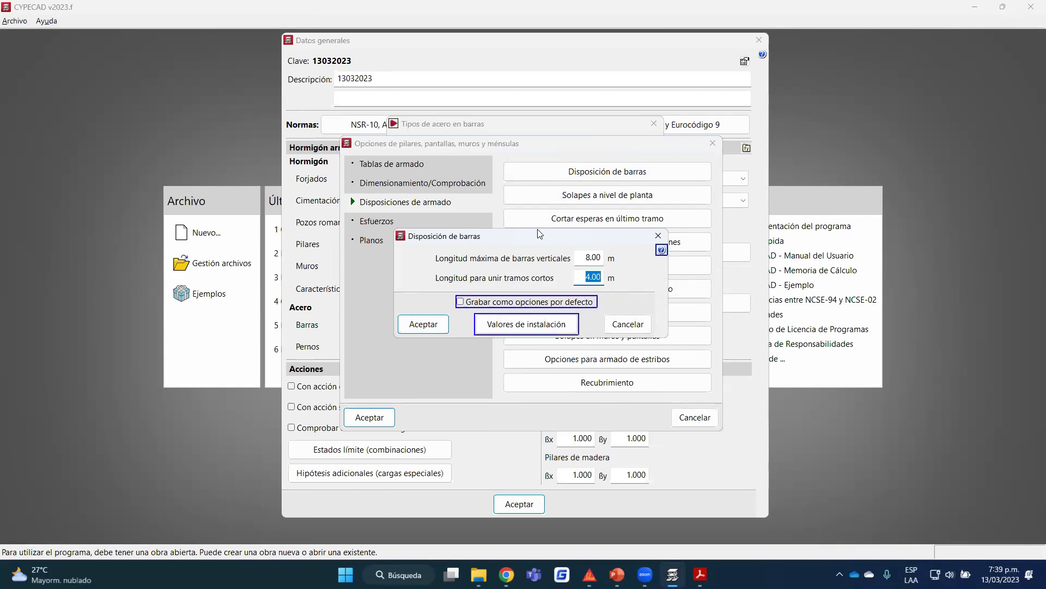
click(592, 257)
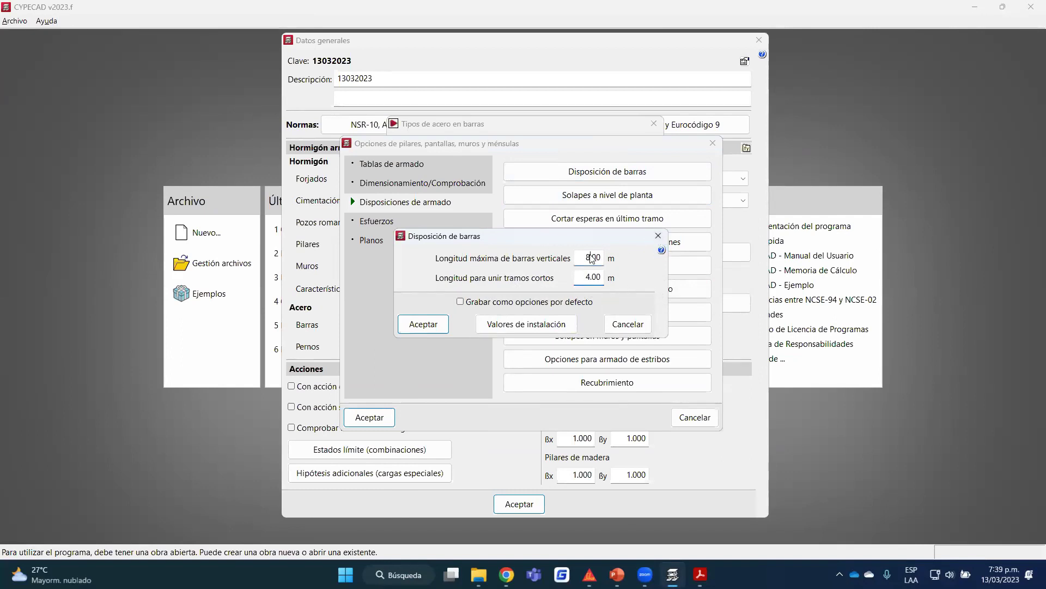
click(439, 326)
Review the floor-level lap options (Solapes a nivel de planta), marking the column bars on the diagram, and close them without changes.
click(616, 196)
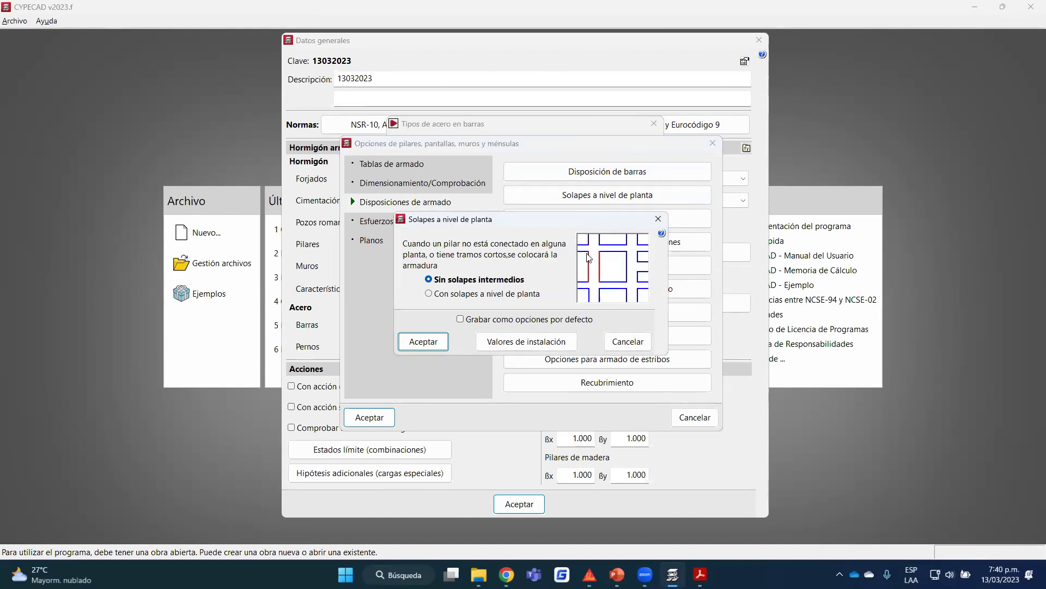
mouse_move(719, 267)
mouse_down()
mouse_move(652, 269)
mouse_move(661, 278)
mouse_up()
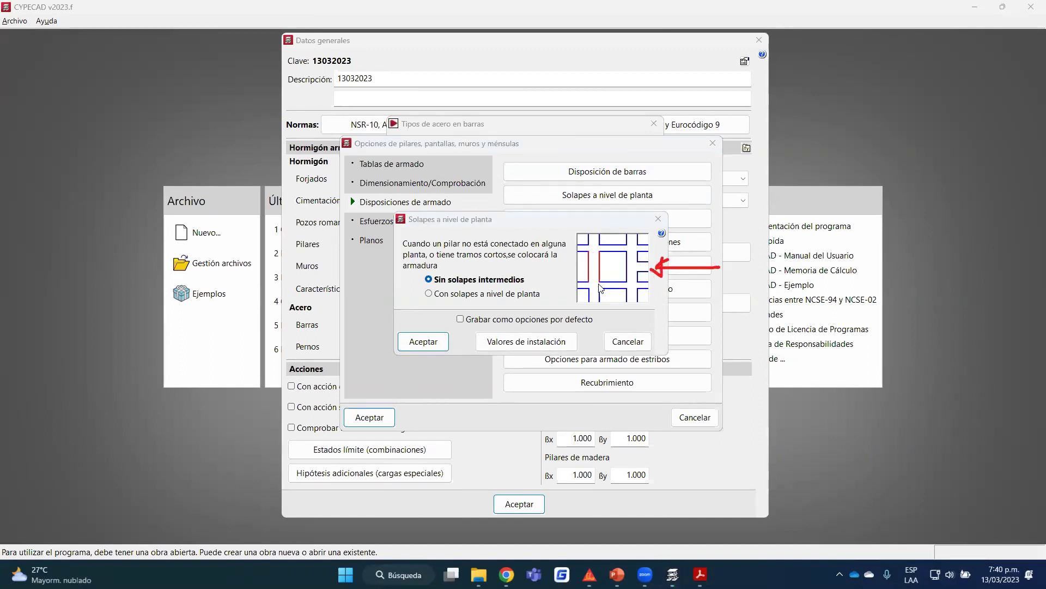
drag(593, 291, 598, 247)
mouse_move(632, 253)
mouse_down()
mouse_move(630, 243)
mouse_move(632, 283)
mouse_up()
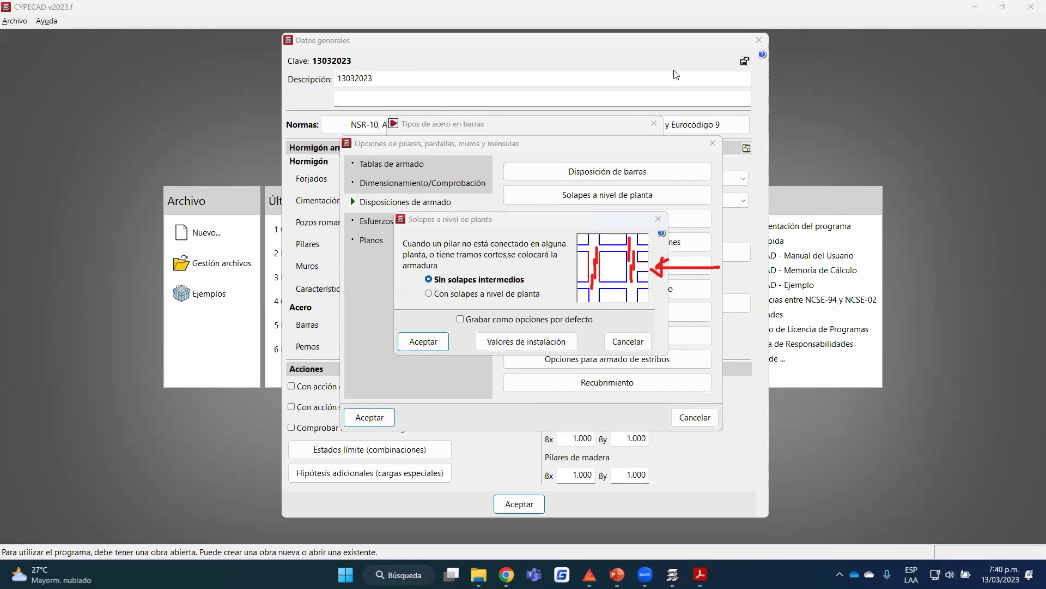
key(Escape)
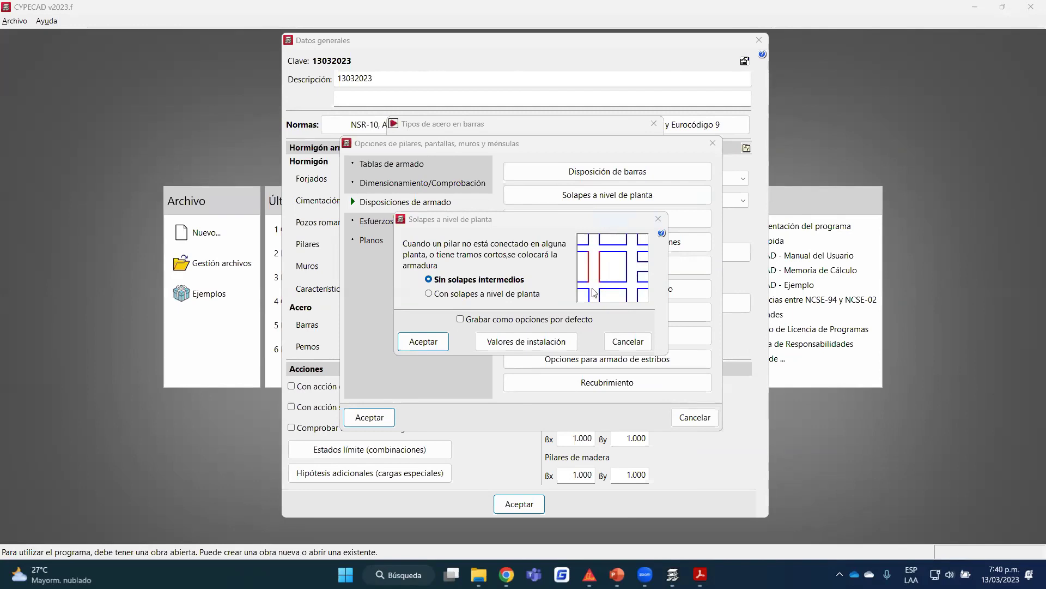
mouse_move(593, 294)
mouse_down()
mouse_move(594, 242)
mouse_move(590, 303)
mouse_up()
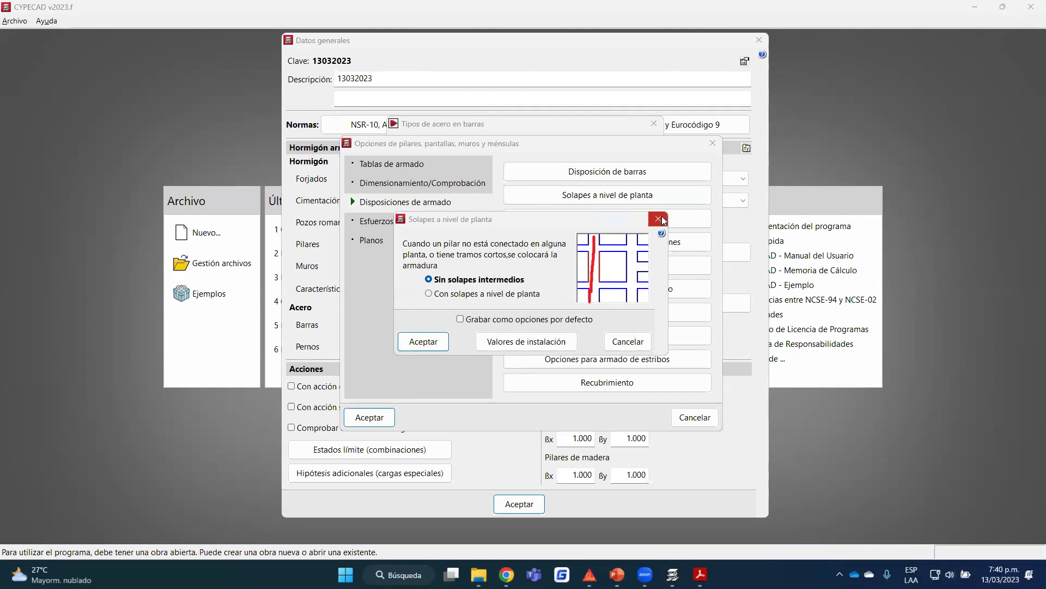
click(659, 219)
key(Escape)
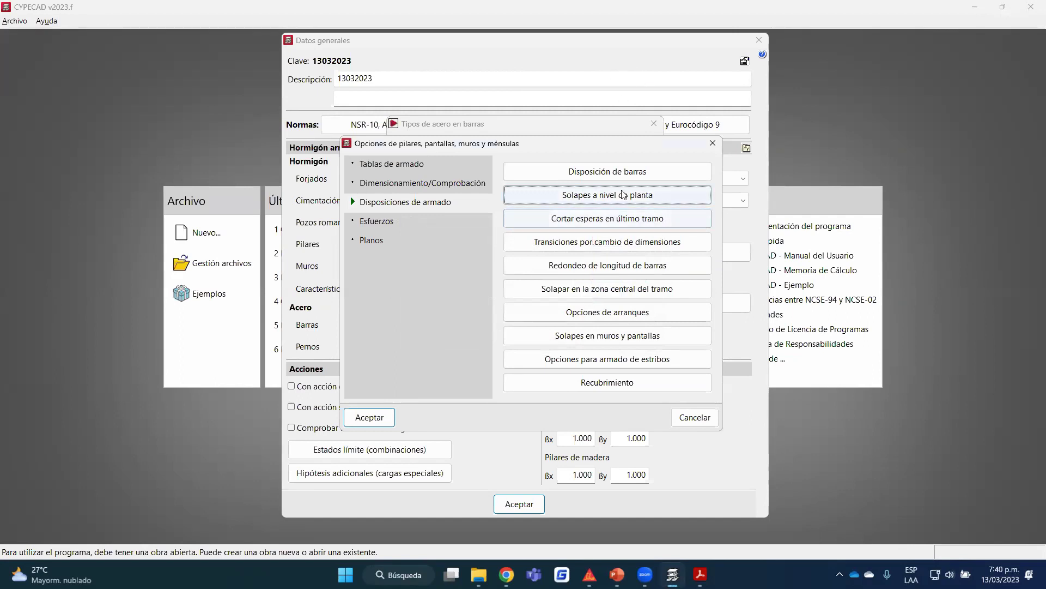
Review the option to cut starter bars in the last column span (Cortar esperas en último tramo) and accept it.
click(657, 220)
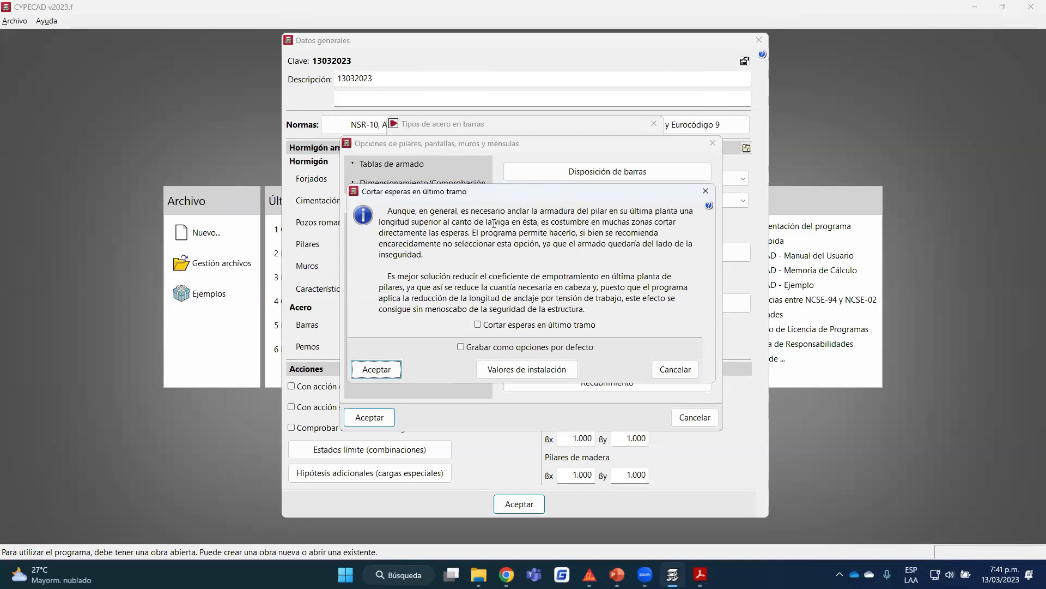
click(517, 325)
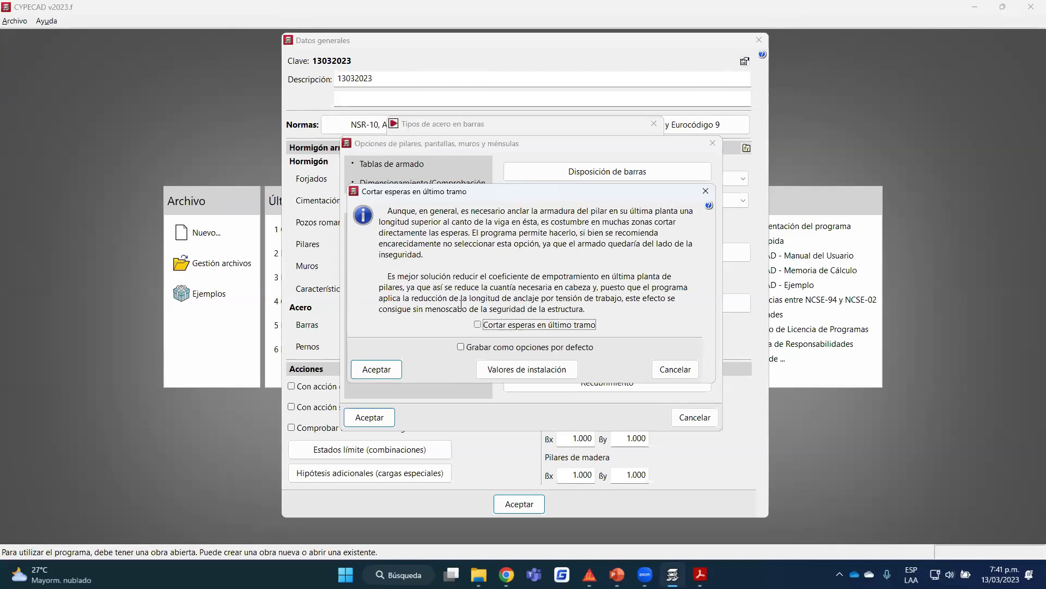
click(479, 324)
click(381, 369)
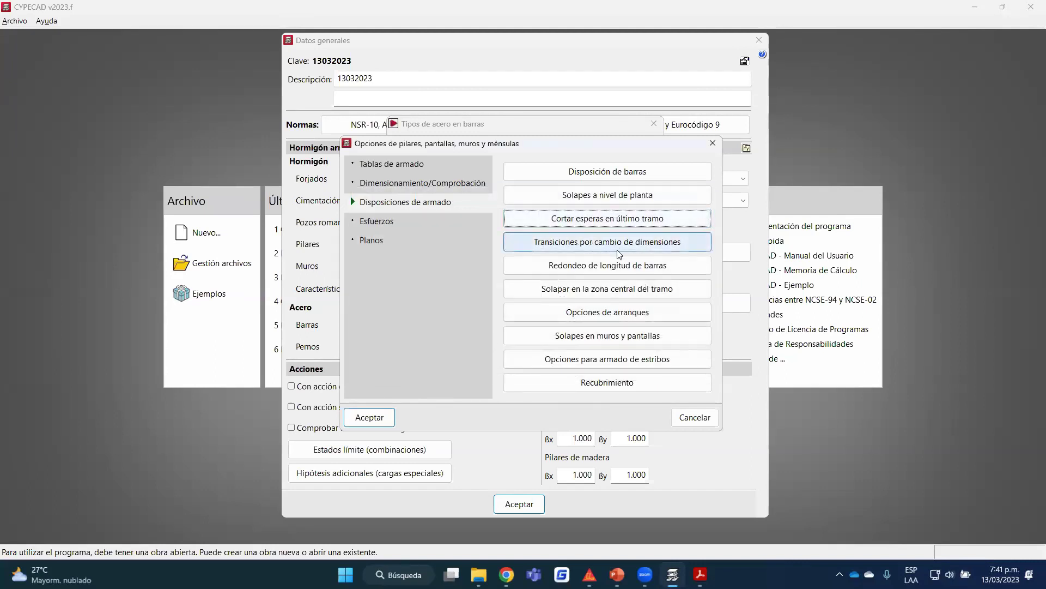
Display the transitions for dimension changes and sketch two columns with a reduced upper section and bars bent at the step.
click(655, 246)
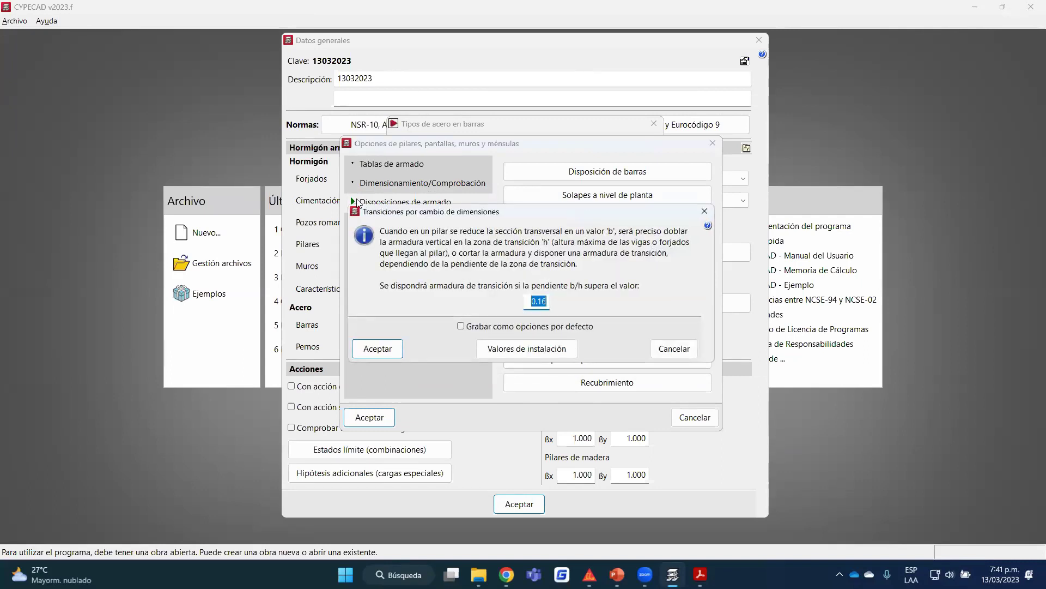
drag(71, 91, 85, 155)
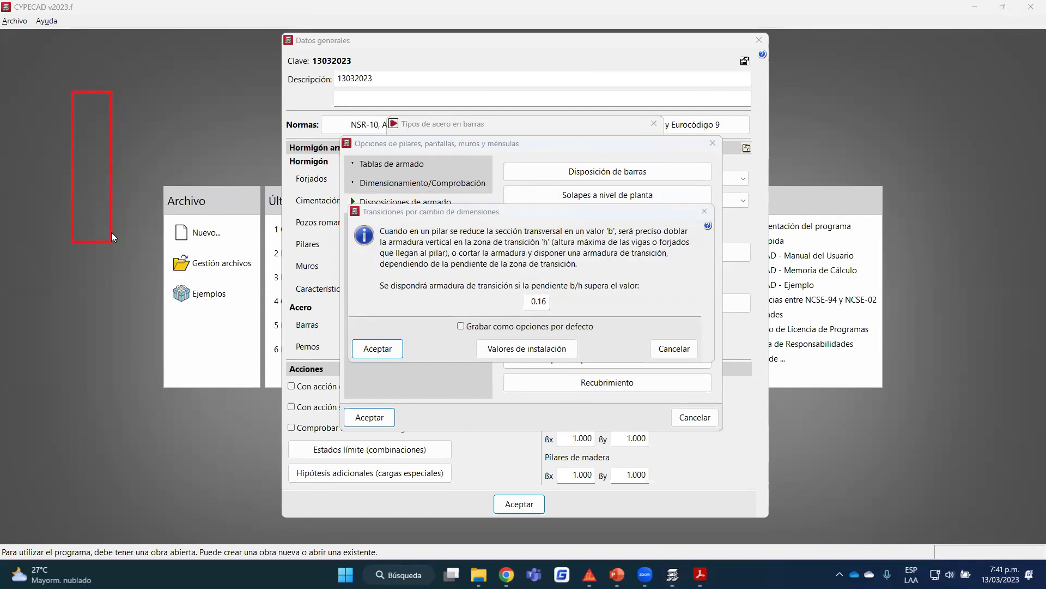
mouse_move(71, 241)
mouse_down()
mouse_move(157, 368)
mouse_move(157, 410)
mouse_move(139, 434)
mouse_up()
mouse_move(240, 72)
mouse_down()
mouse_move(271, 248)
mouse_move(246, 261)
mouse_move(307, 413)
mouse_move(306, 434)
mouse_up()
drag(289, 470, 287, 450)
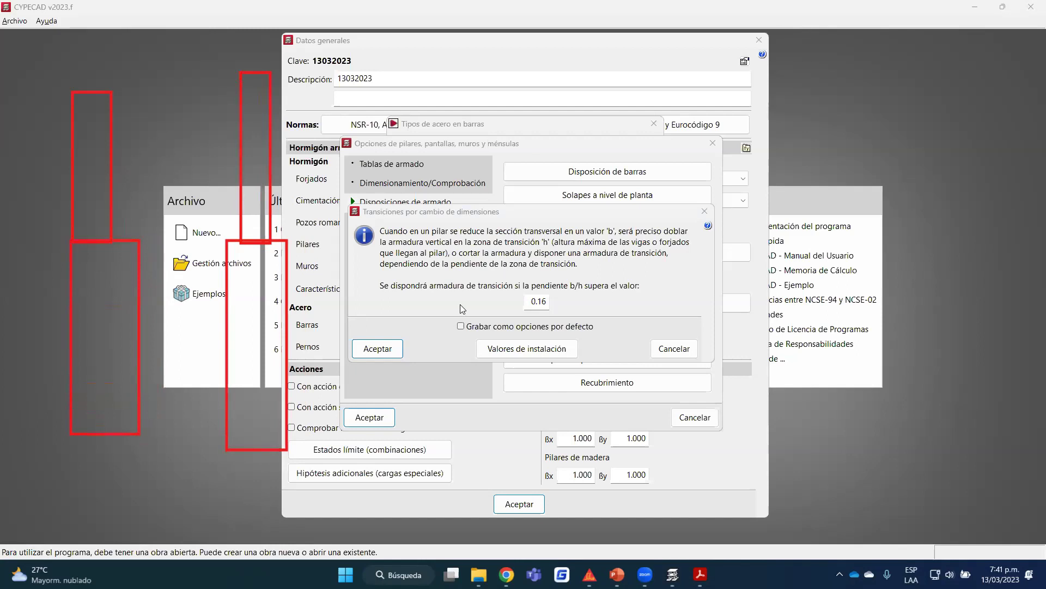
drag(79, 172, 79, 256)
drag(237, 316, 251, 188)
drag(261, 227, 278, 301)
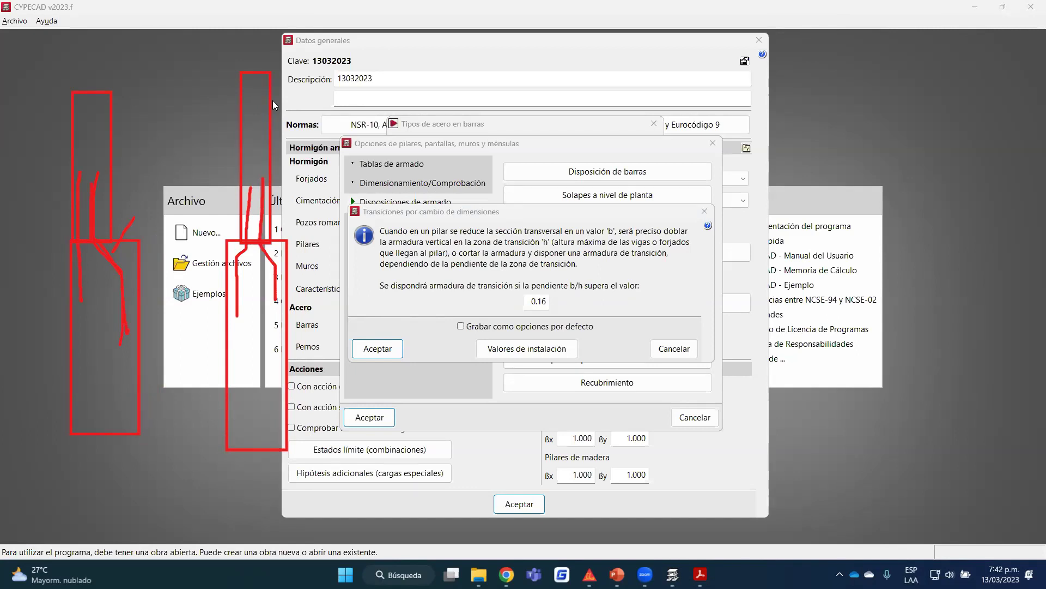
Sketch a third stepped column with separate transition bars, circle the b/h slope limit, clear the sketches and close the transition options.
drag(854, 57, 933, 212)
mouse_move(931, 279)
mouse_down()
mouse_move(932, 300)
mouse_move(796, 355)
mouse_move(748, 474)
mouse_move(766, 547)
mouse_move(776, 548)
mouse_up()
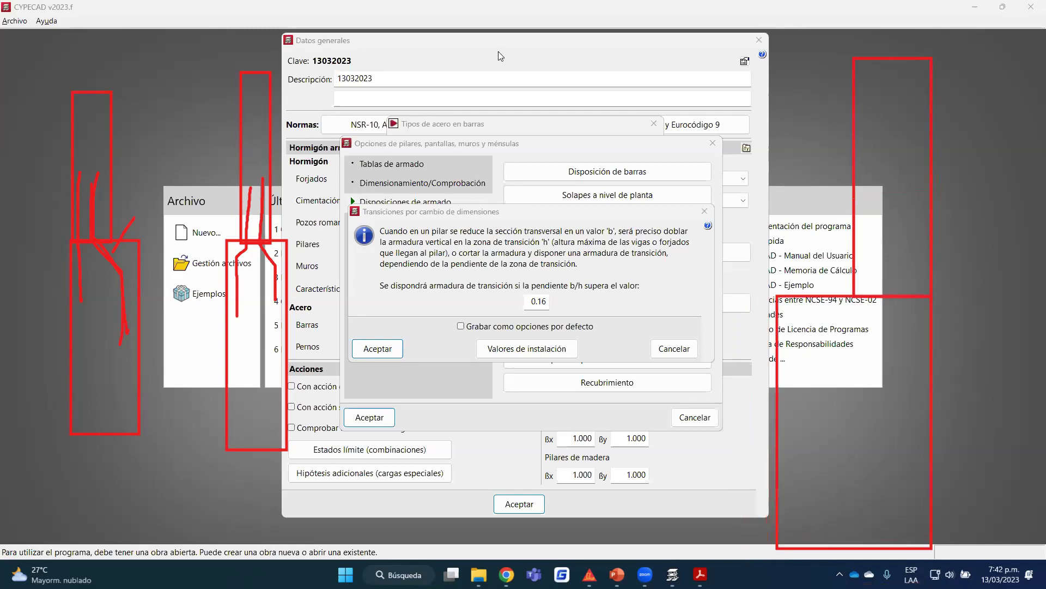
mouse_move(563, 291)
mouse_down()
mouse_move(513, 305)
mouse_move(564, 295)
mouse_up()
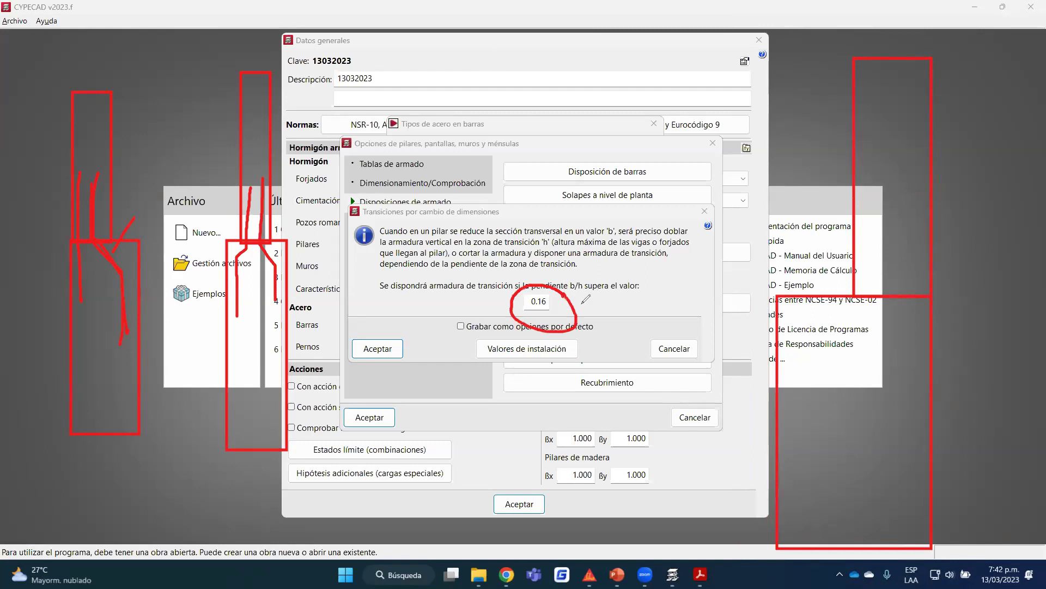
mouse_move(796, 532)
mouse_down()
mouse_move(790, 326)
mouse_move(871, 320)
mouse_move(909, 69)
mouse_move(914, 501)
mouse_move(880, 402)
mouse_move(873, 82)
mouse_up()
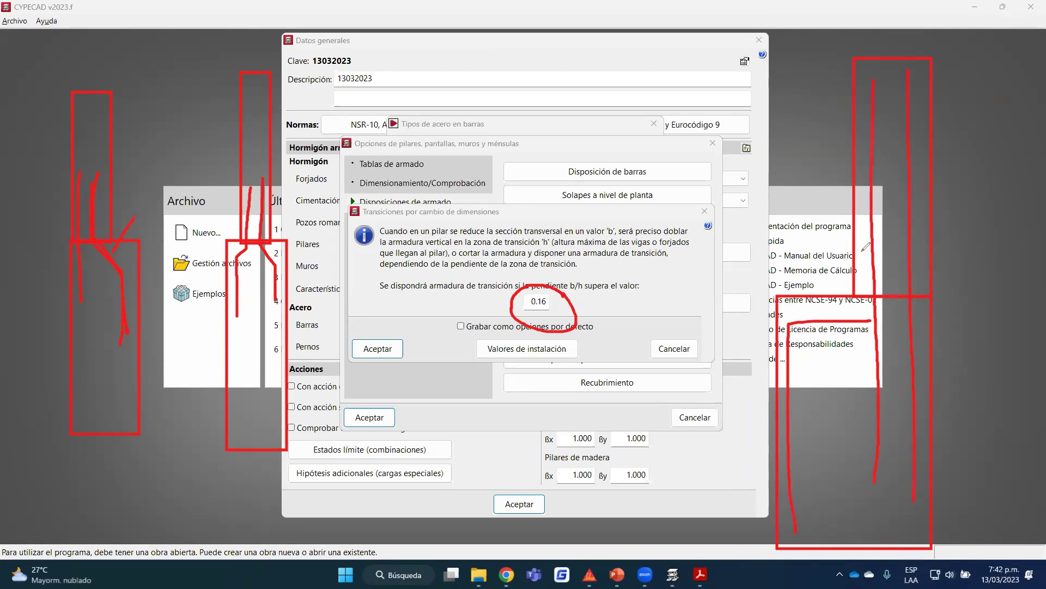
drag(871, 320, 906, 318)
mouse_move(516, 276)
mouse_down()
mouse_move(578, 307)
mouse_move(522, 274)
mouse_up()
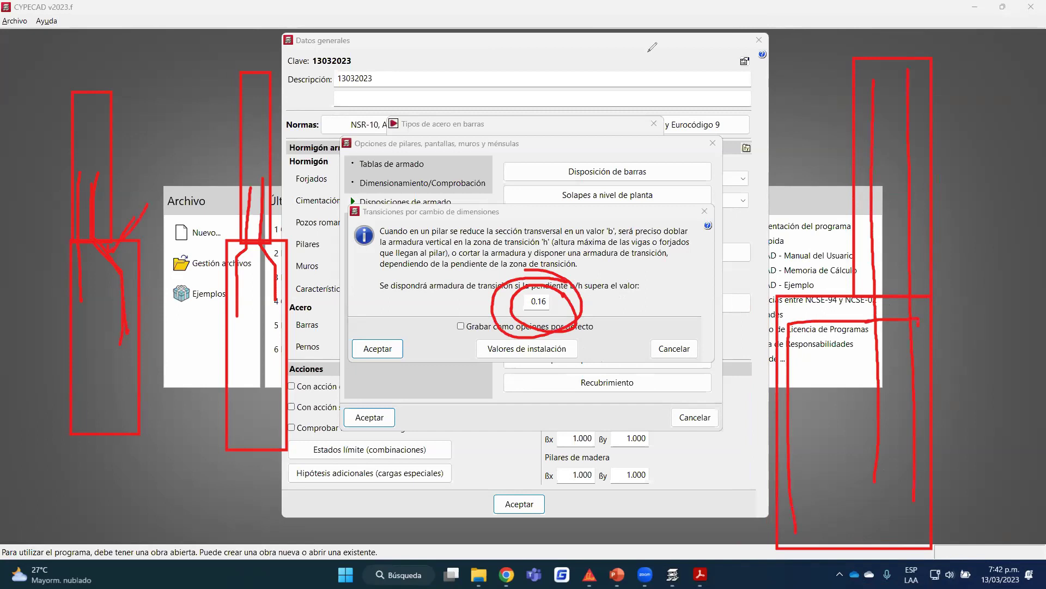
key(Escape)
click(705, 212)
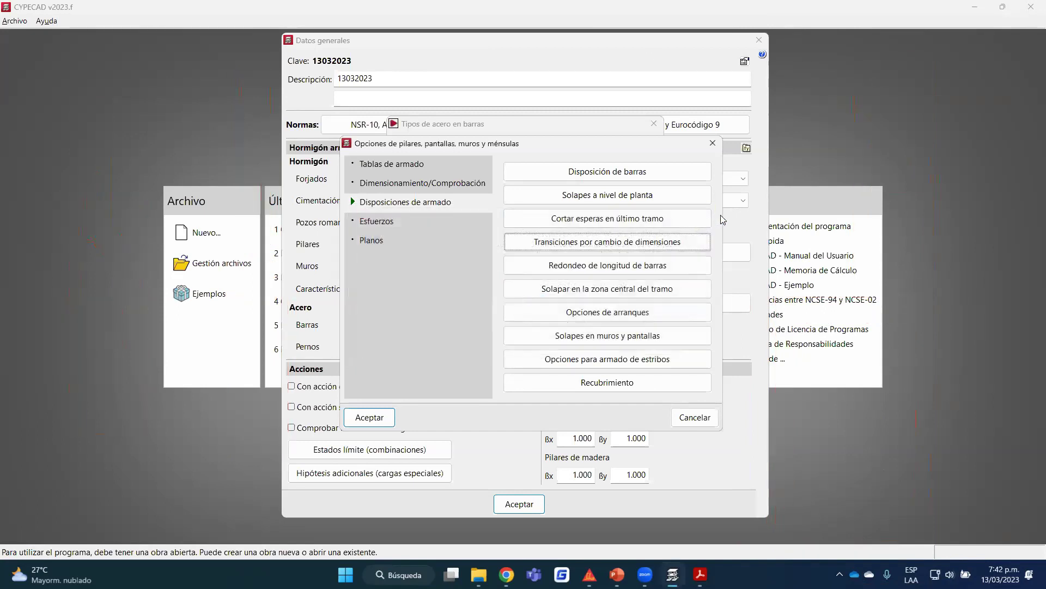
Review the bar length rounding option, sketch a member with a hooked bar inside it, and accept the multiple unchanged.
click(632, 266)
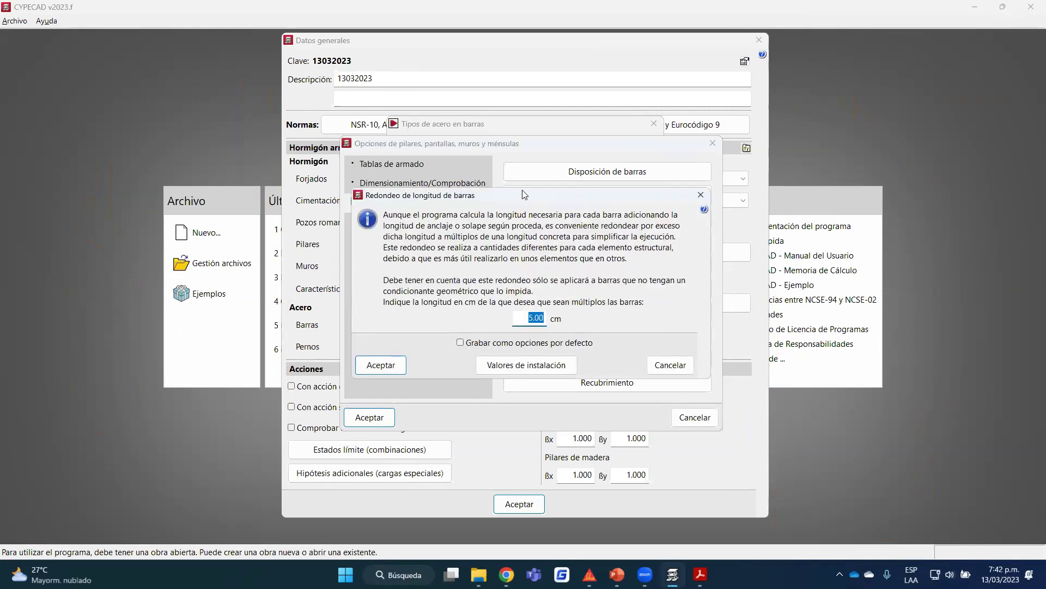
drag(507, 196, 524, 194)
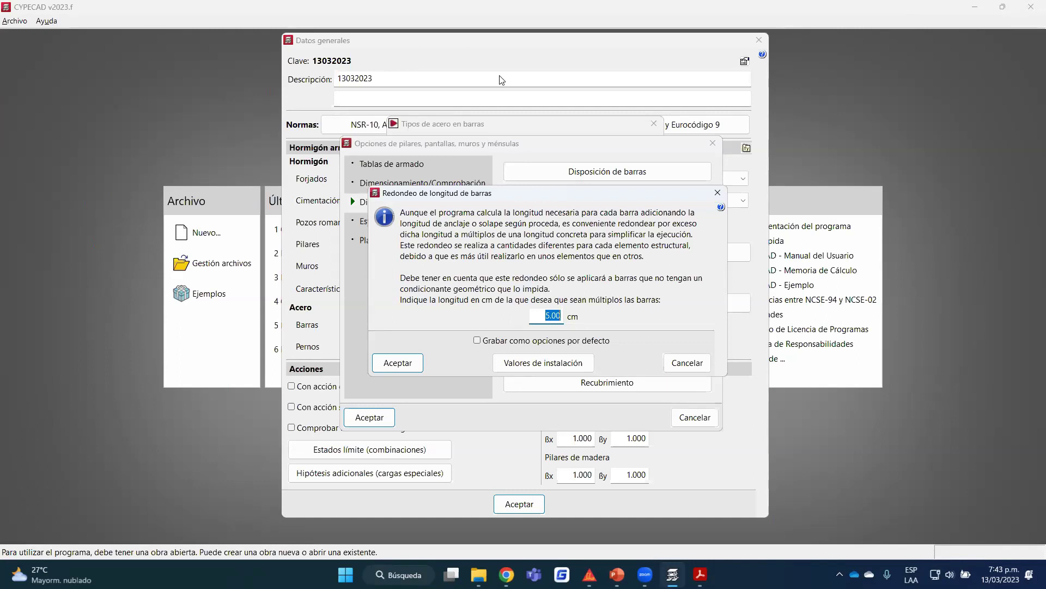
drag(436, 136, 828, 203)
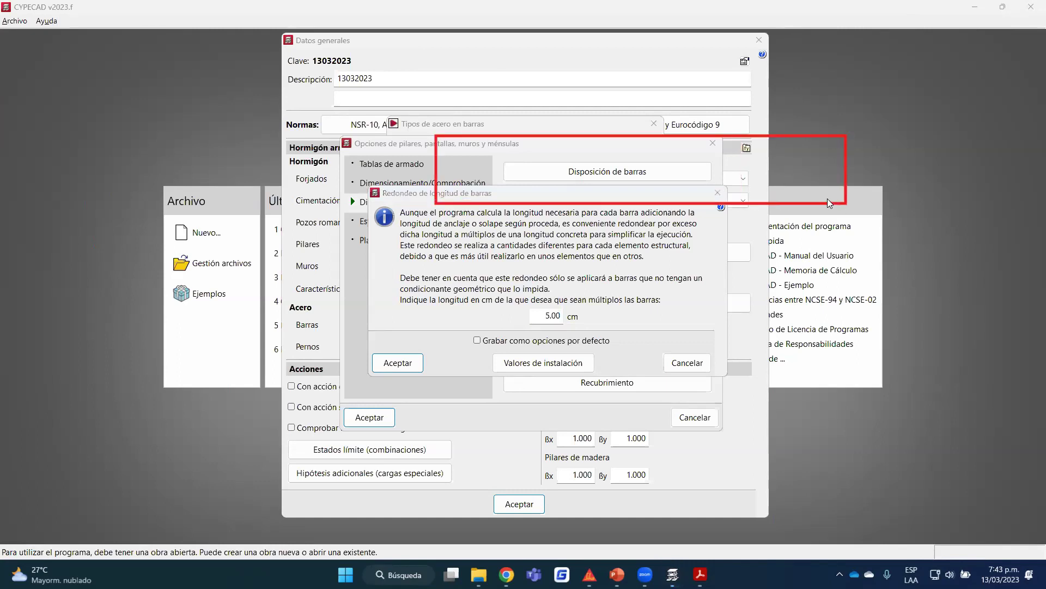
drag(452, 154, 822, 152)
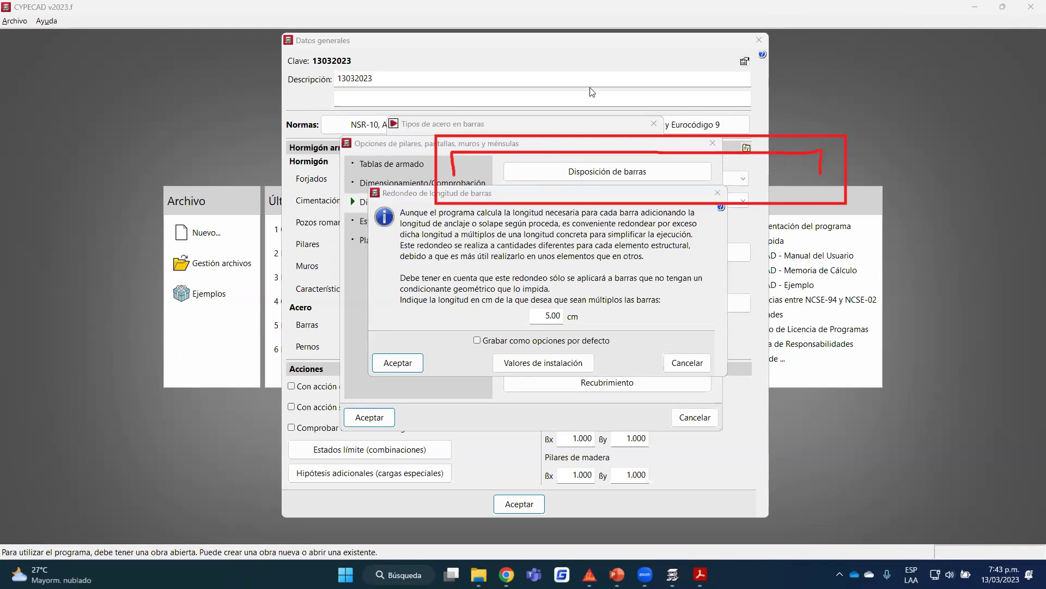
click(417, 360)
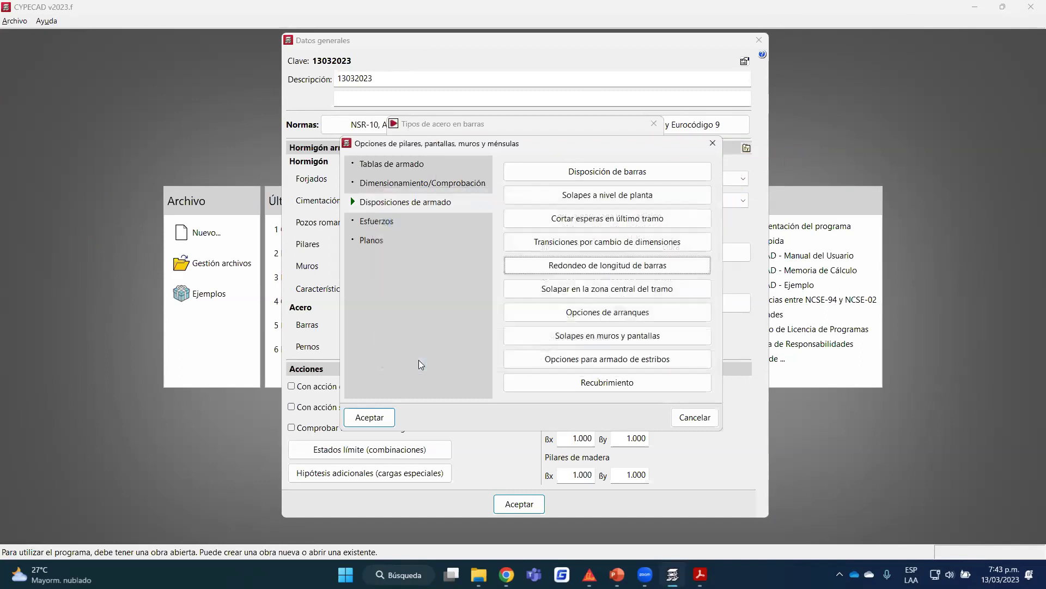
Display the option to lap in the central zone of the span and sketch a beam crossing between upper and lower columns.
click(600, 294)
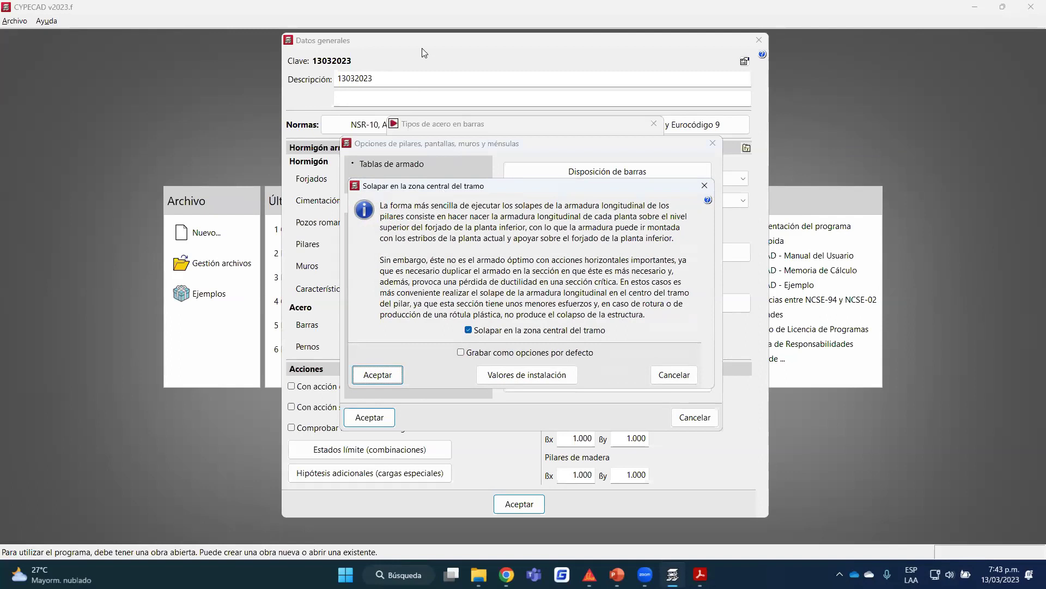
mouse_move(162, 86)
mouse_down()
mouse_move(133, 248)
mouse_move(105, 249)
mouse_up()
mouse_move(11, 244)
mouse_down()
mouse_move(312, 288)
mouse_move(294, 275)
mouse_up()
drag(103, 275, 158, 436)
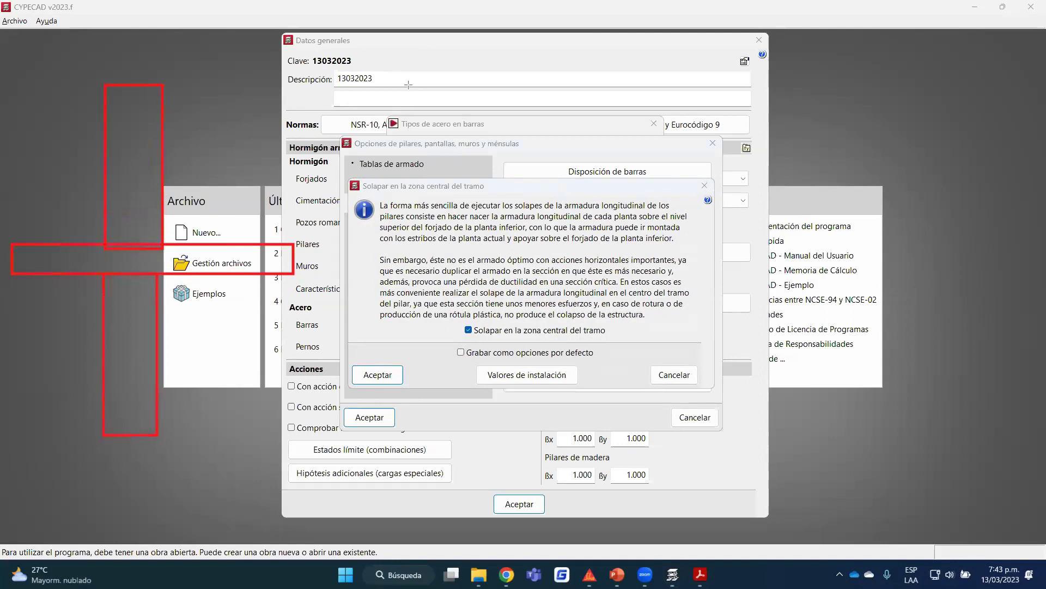
Sketch column bars passing through the beam joint and mark the lap zones, clear the sketch and accept the central-zone lap option.
click(121, 194)
drag(136, 198, 136, 302)
drag(175, 213, 184, 206)
drag(91, 135, 126, 177)
key(Escape)
click(378, 374)
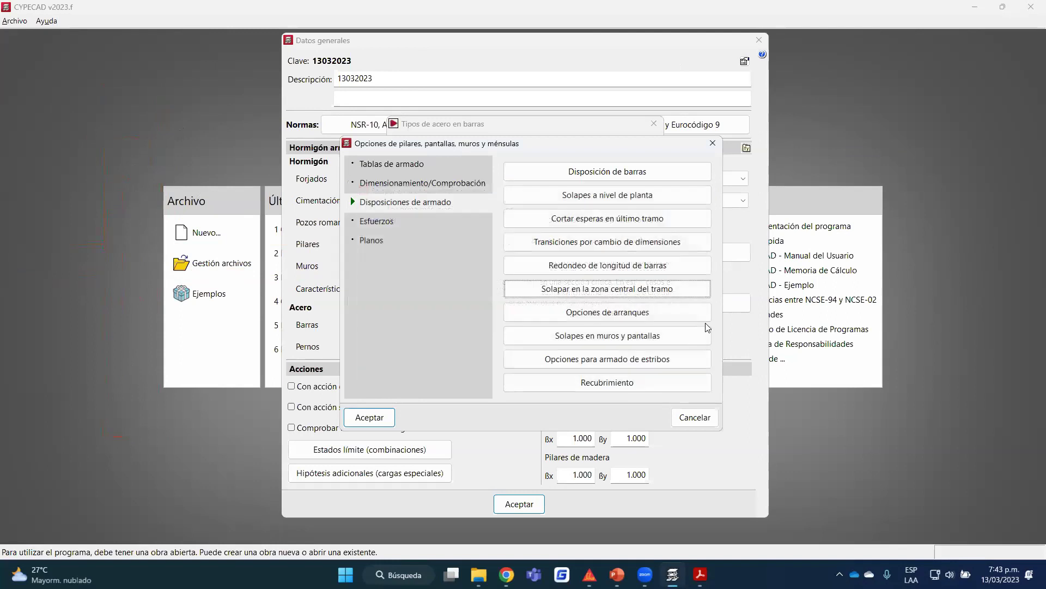
Display the starter bar options (Opciones de arranques) and mark the two starter detail diagrams with circles and strokes.
click(668, 312)
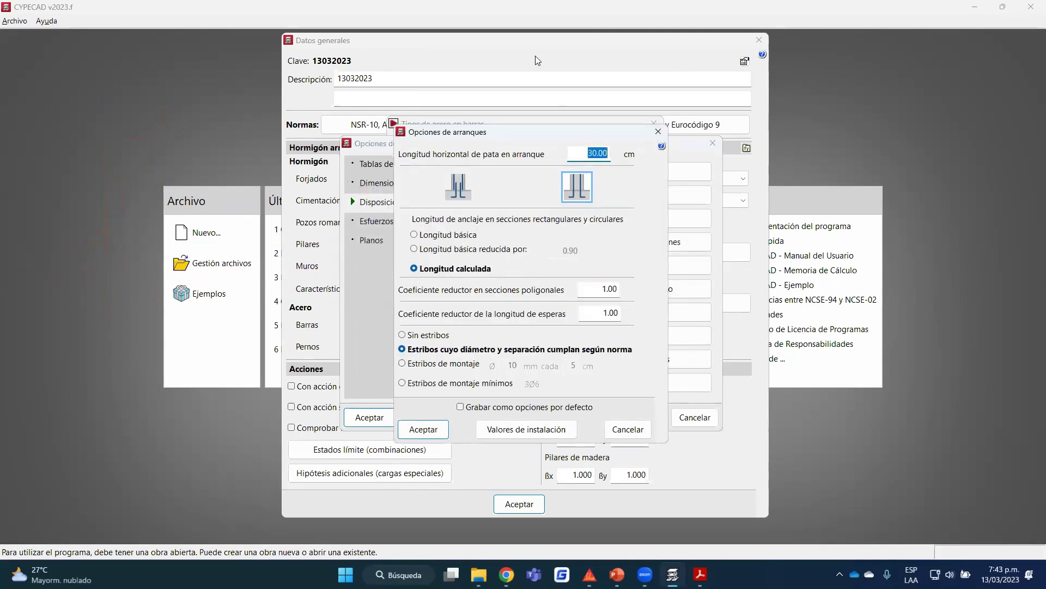
key(ctrl+2)
mouse_move(492, 168)
mouse_down()
mouse_move(428, 182)
mouse_move(437, 209)
mouse_move(493, 159)
mouse_up()
mouse_move(564, 155)
mouse_down()
mouse_move(609, 198)
mouse_move(568, 213)
mouse_move(560, 139)
mouse_up()
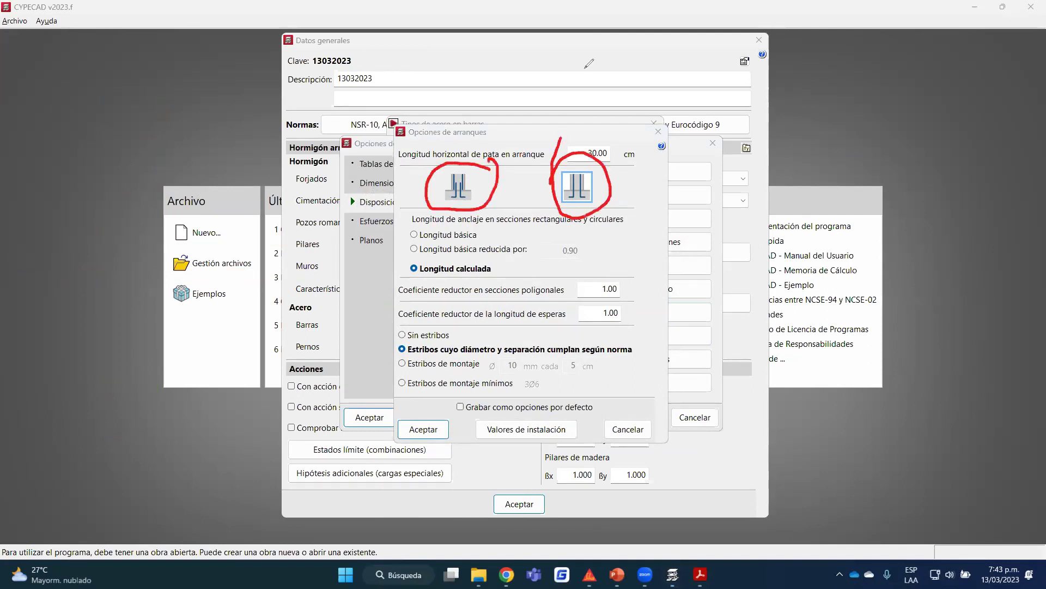
key(e)
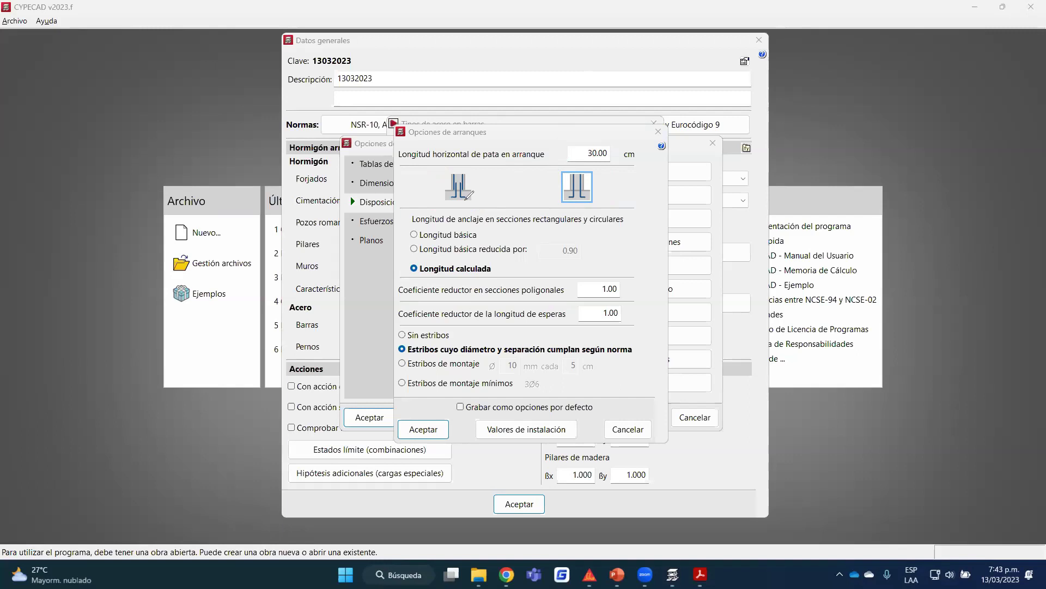
drag(467, 189, 492, 168)
mouse_move(558, 163)
mouse_down()
mouse_move(583, 212)
mouse_move(618, 170)
mouse_move(548, 166)
mouse_move(595, 185)
mouse_move(618, 158)
mouse_up()
key(e)
Review the reduction coefficients for starter bar length and polygonal sections, and accept the starter bar options without changes.
mouse_move(548, 311)
double_click(611, 312)
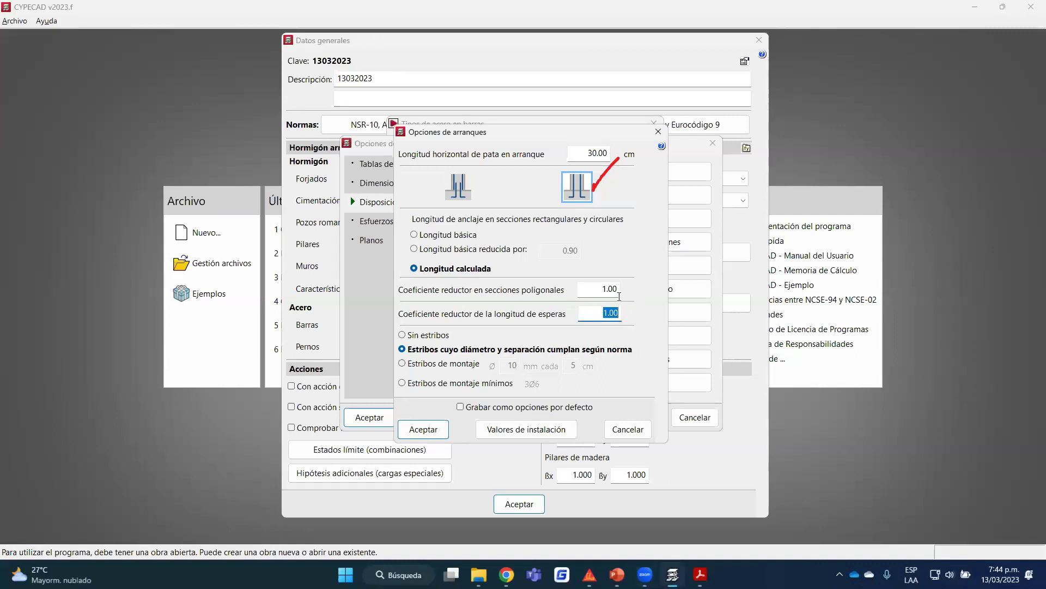
click(602, 289)
click(417, 430)
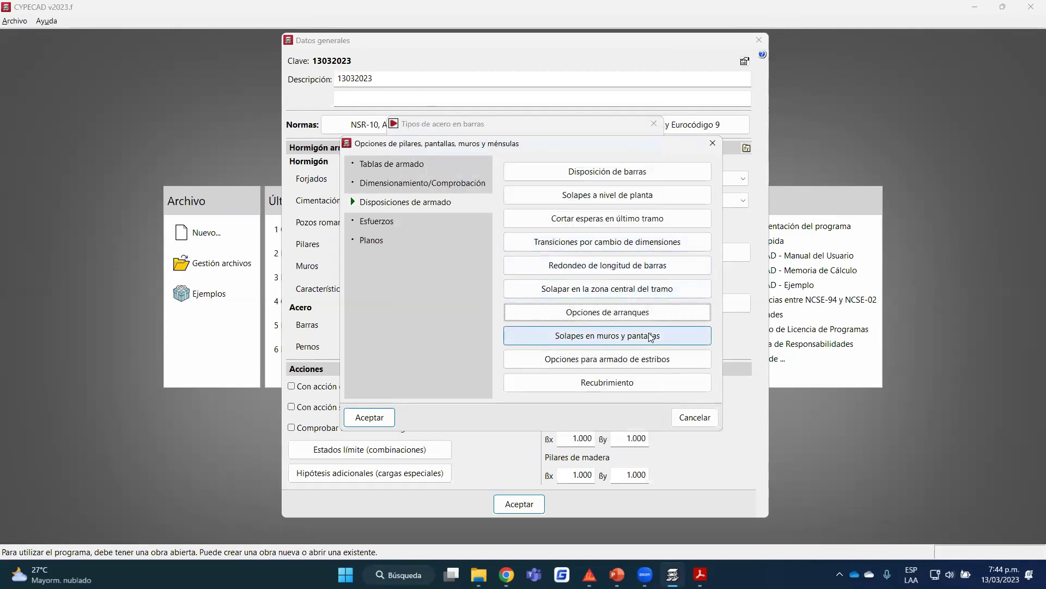
Display the stirrup reinforcement options, mark the column's head, middle and foot stirrup zones on the diagram, and accept the options unchanged.
click(666, 362)
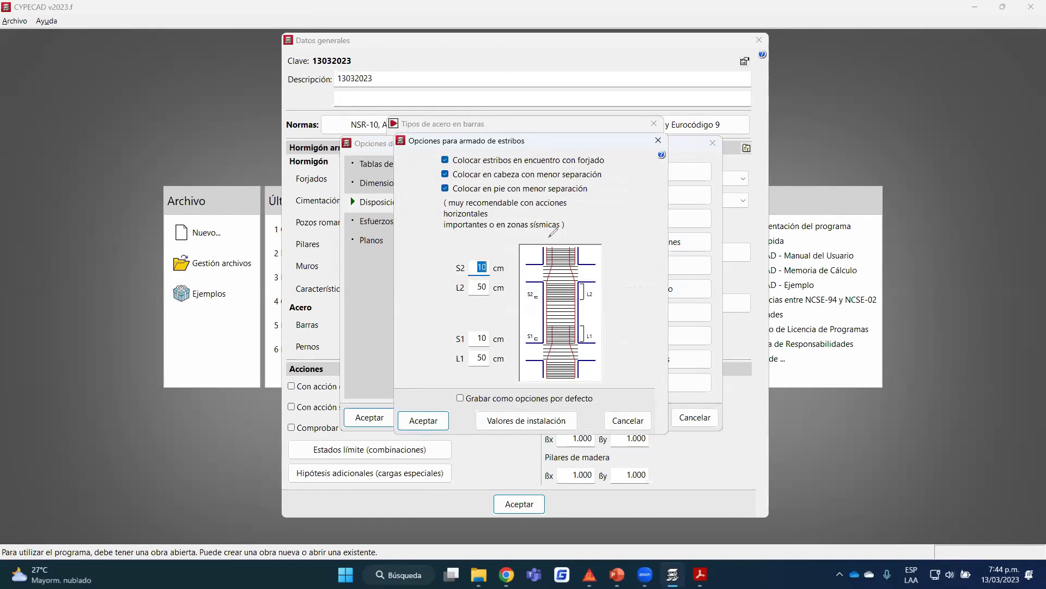
mouse_move(542, 279)
mouse_down()
mouse_move(589, 283)
mouse_move(590, 299)
mouse_move(541, 299)
mouse_move(540, 288)
mouse_move(569, 310)
mouse_move(587, 299)
mouse_move(586, 323)
mouse_move(544, 322)
mouse_move(544, 305)
mouse_move(550, 332)
mouse_move(542, 324)
mouse_move(586, 323)
mouse_move(574, 342)
mouse_move(537, 316)
mouse_up()
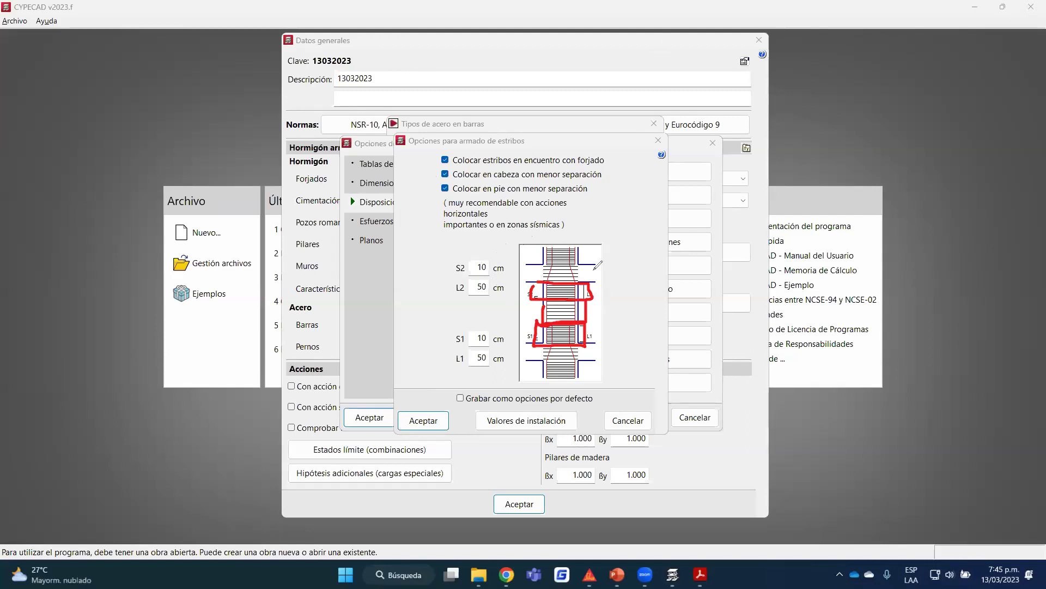
key(e)
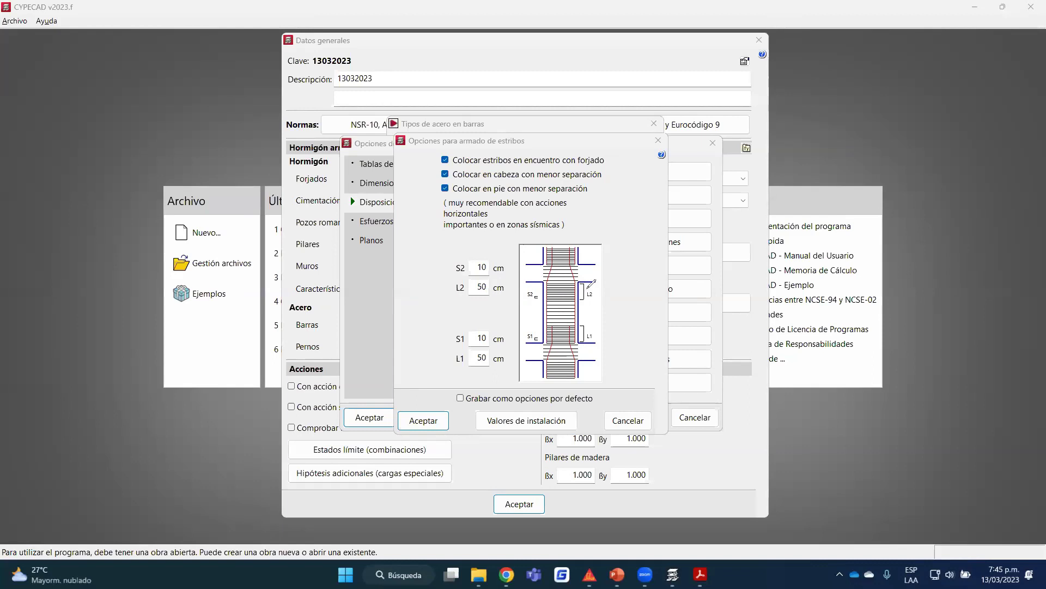
mouse_move(544, 282)
mouse_down()
mouse_move(583, 285)
mouse_move(572, 349)
mouse_move(541, 347)
mouse_move(539, 282)
mouse_move(576, 285)
mouse_move(557, 290)
mouse_move(561, 312)
mouse_up()
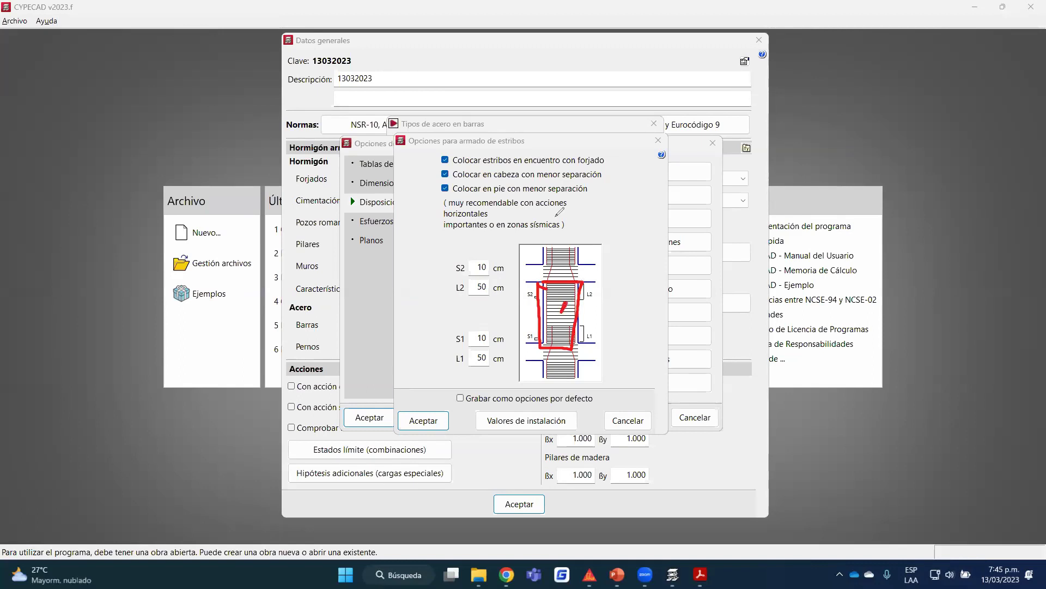
mouse_move(545, 299)
mouse_down()
mouse_move(544, 320)
mouse_move(578, 325)
mouse_move(578, 303)
mouse_up()
key(Escape)
click(423, 421)
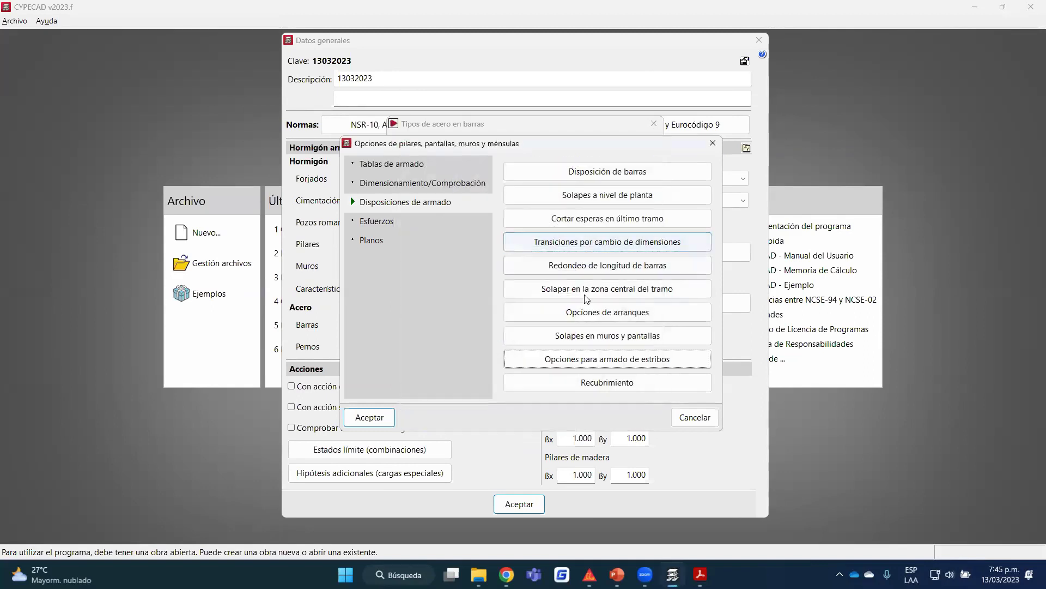
Accept the column cover (Recubrimiento) unchanged and review the top-floor fixity coefficient under the forces options.
click(620, 383)
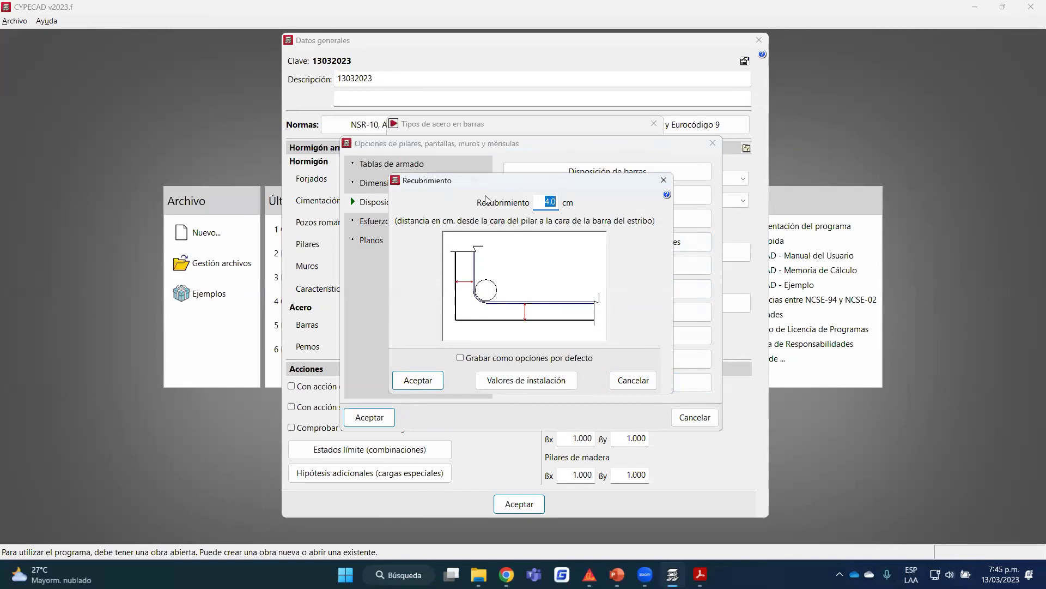
click(422, 383)
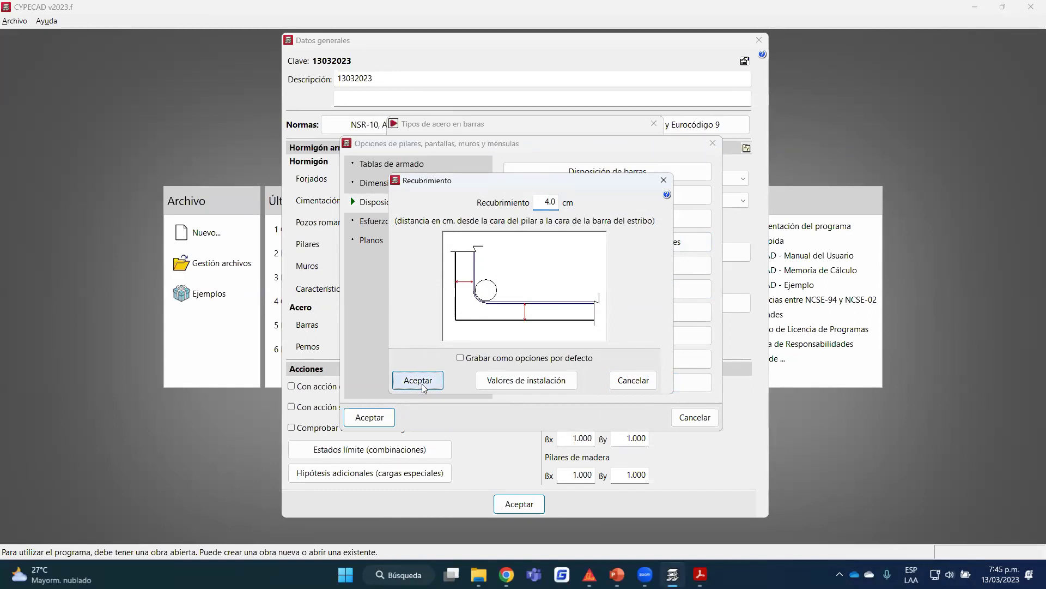
click(395, 221)
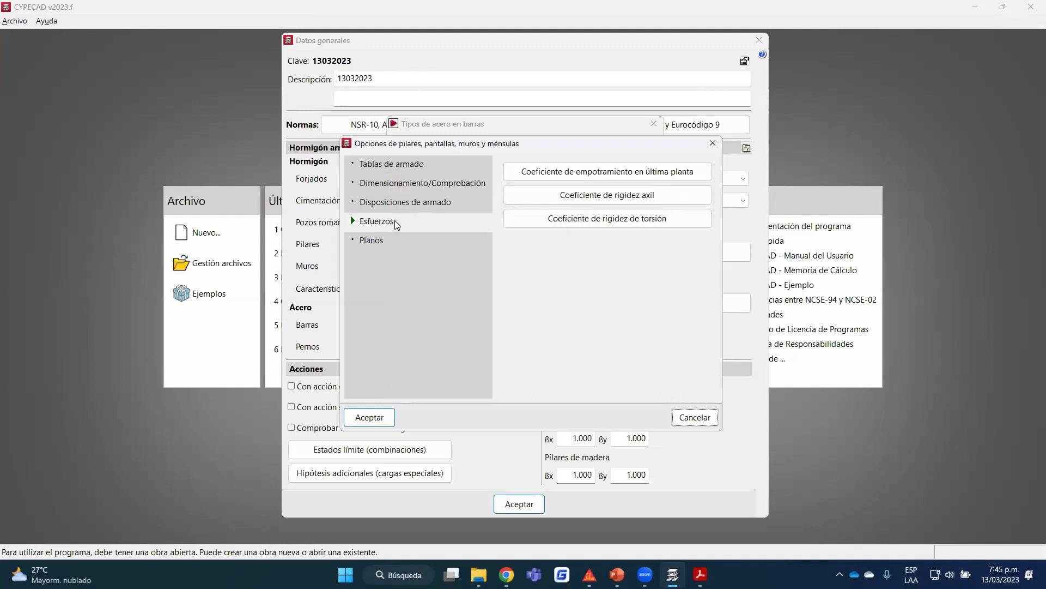
click(632, 170)
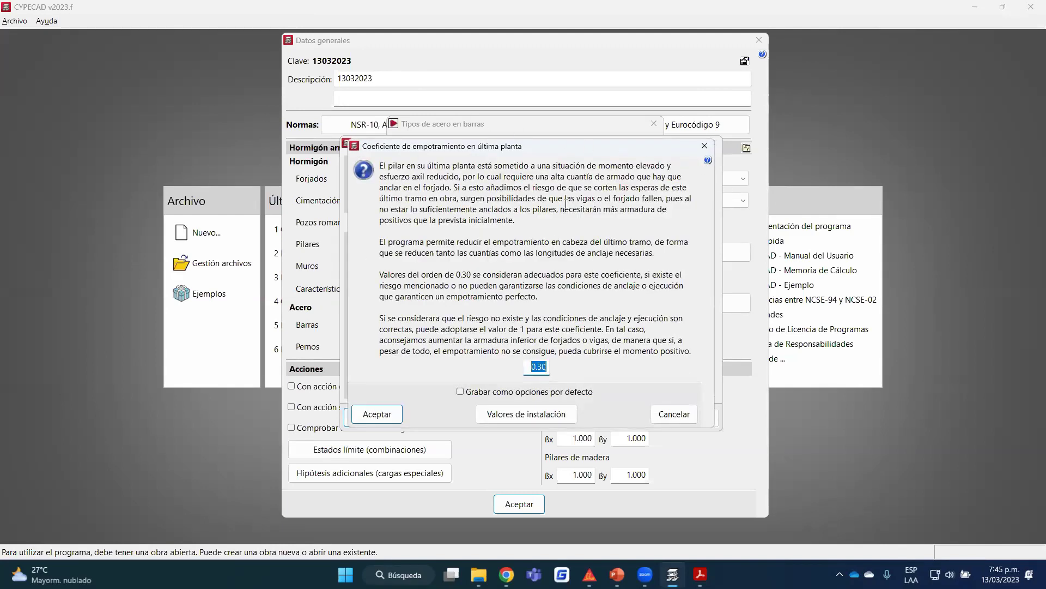
click(529, 367)
double_click(531, 365)
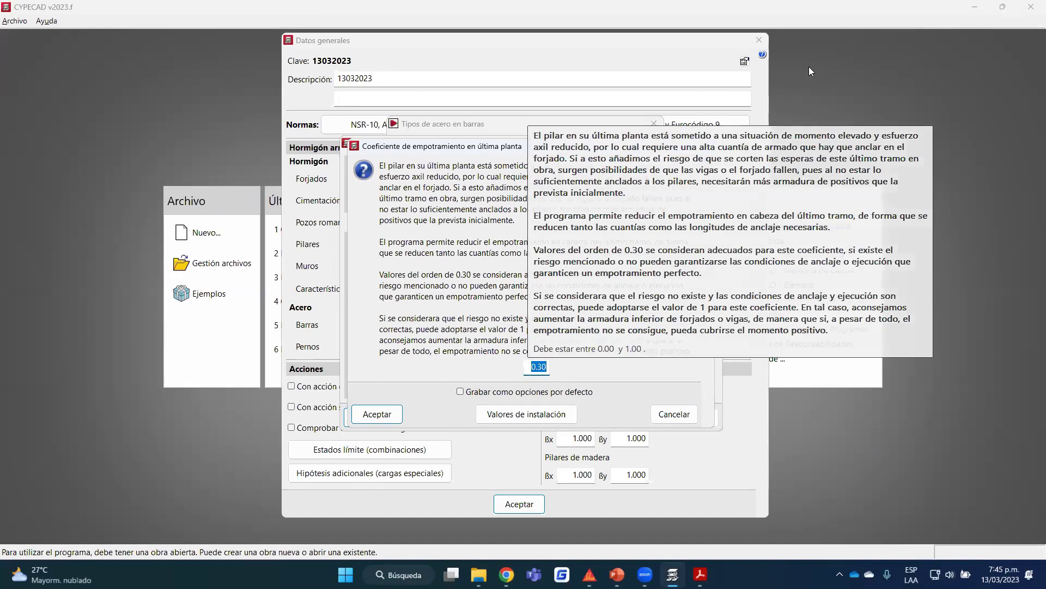
click(704, 148)
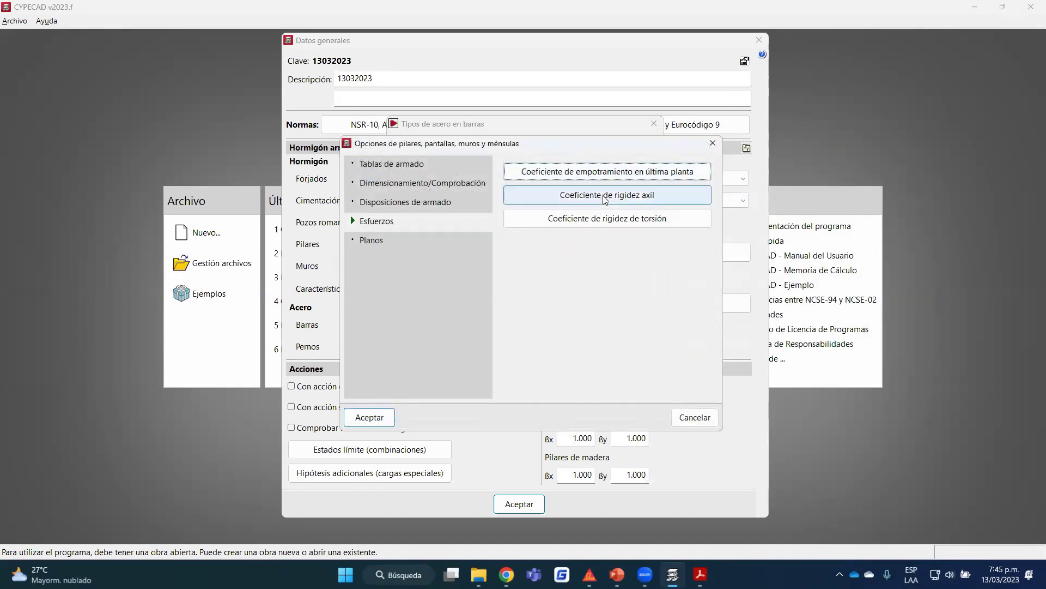
Review the axial stiffness coefficients for columns, shear walls and walls, circling them and sketching a loaded block with an arrow beside them.
click(659, 196)
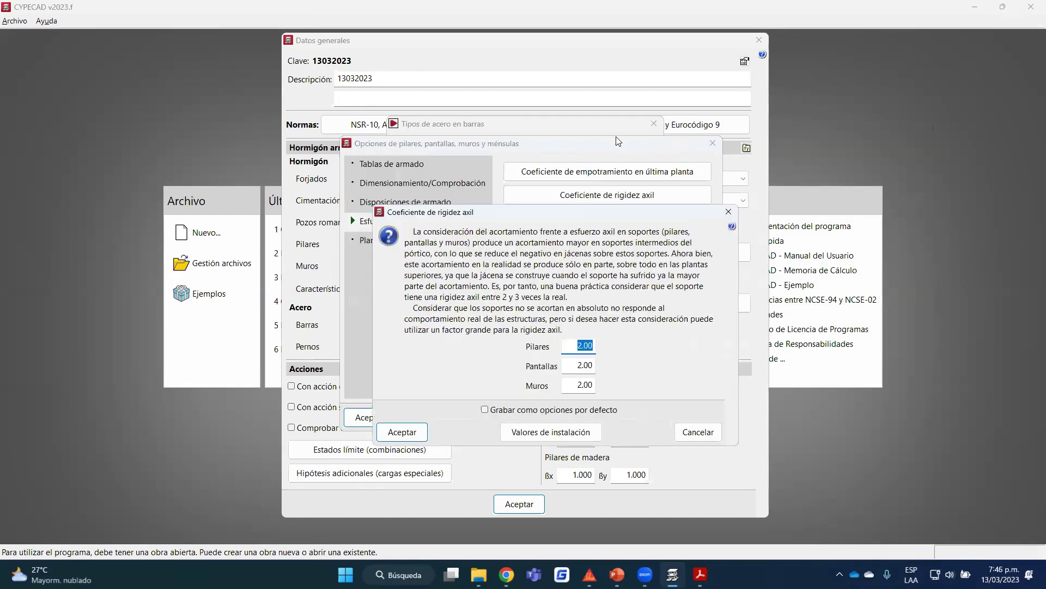
mouse_move(639, 342)
mouse_down()
mouse_move(512, 336)
mouse_move(507, 383)
mouse_move(552, 408)
mouse_move(607, 397)
mouse_move(617, 321)
mouse_up()
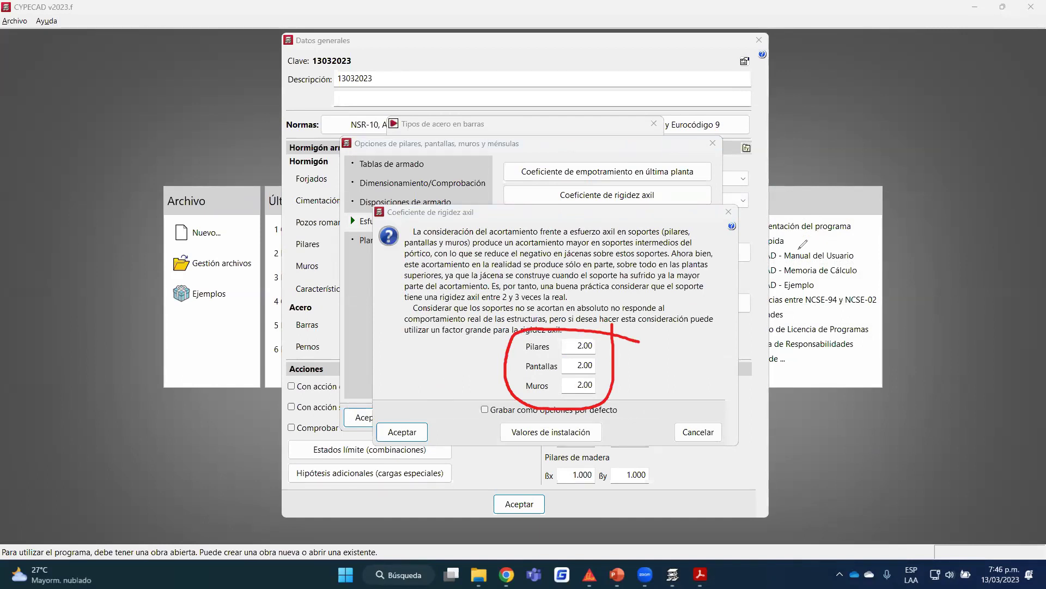
mouse_move(821, 265)
mouse_down()
mouse_move(818, 334)
mouse_move(824, 264)
mouse_move(951, 271)
mouse_up()
drag(900, 342, 822, 352)
mouse_move(853, 171)
mouse_down()
mouse_move(845, 252)
mouse_move(802, 328)
mouse_up()
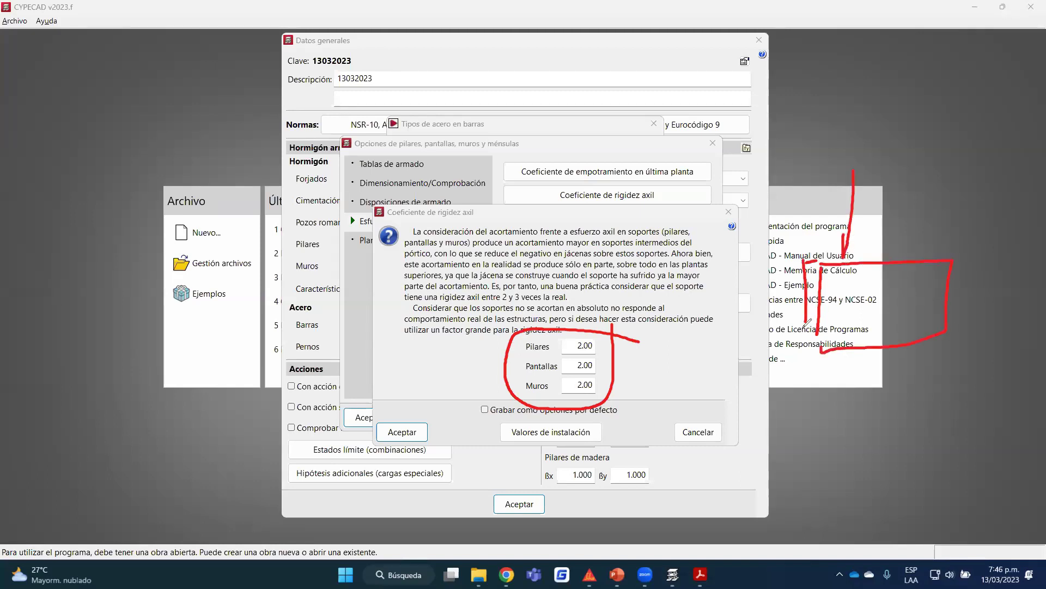
drag(801, 261, 800, 328)
drag(957, 284, 949, 297)
key(Escape)
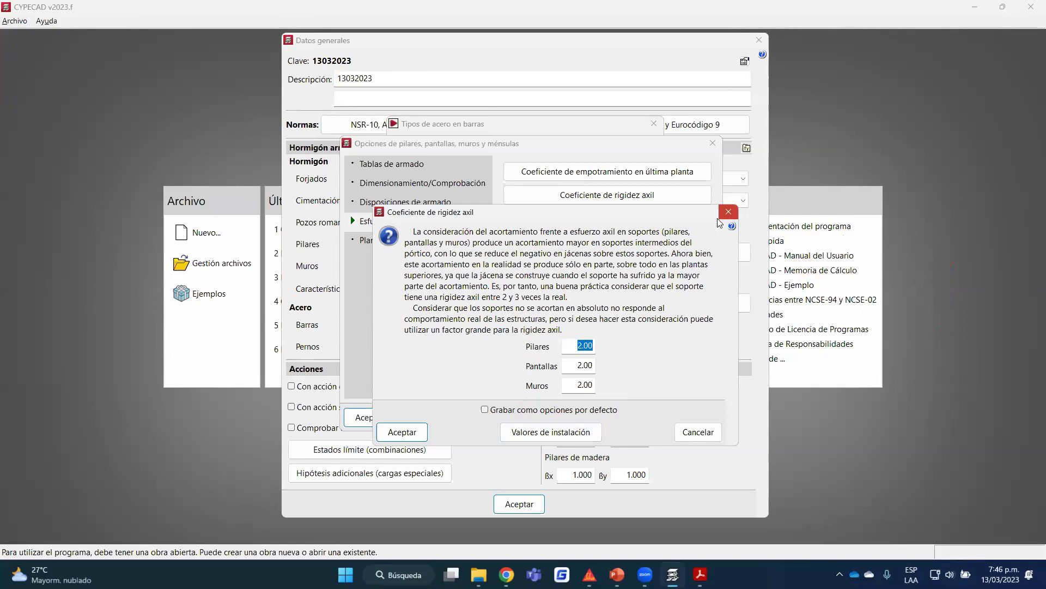
click(724, 212)
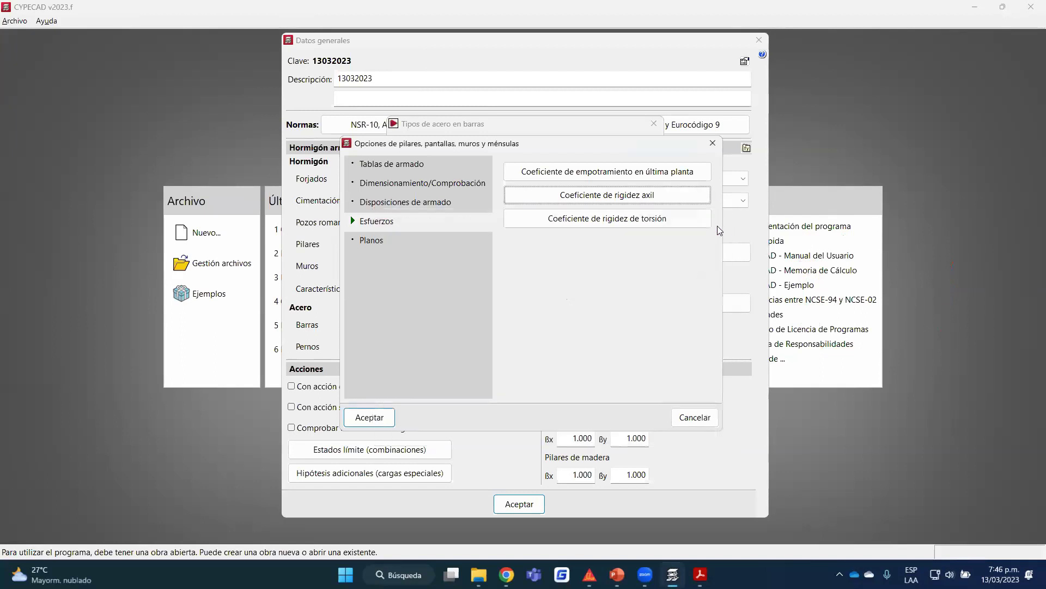
Review the torsional stiffness coefficient (Coeficiente de rigidez de torsión) and close it without changes.
click(623, 219)
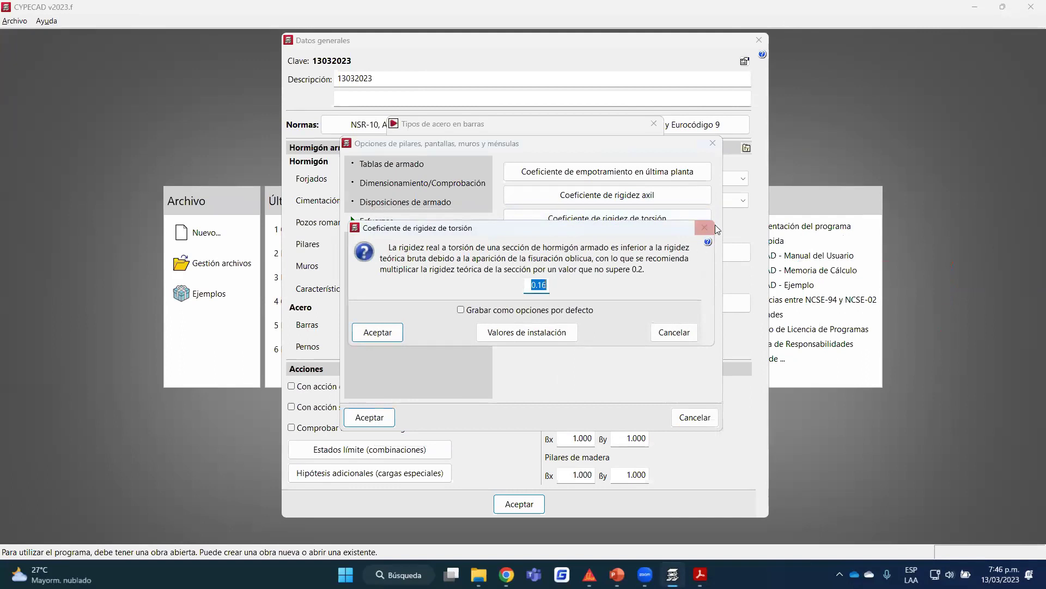
drag(663, 231, 658, 265)
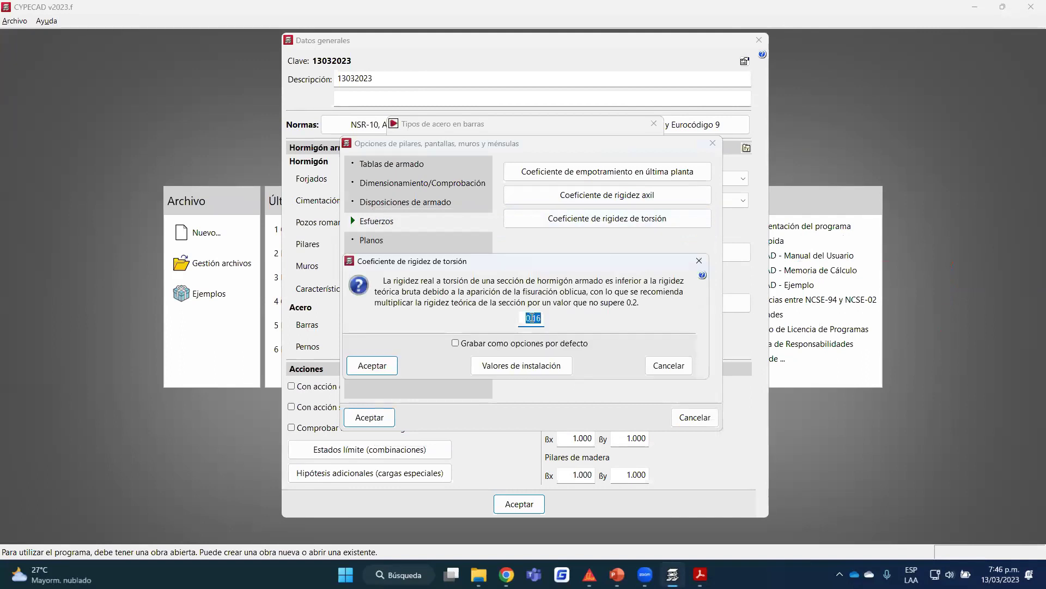
click(706, 259)
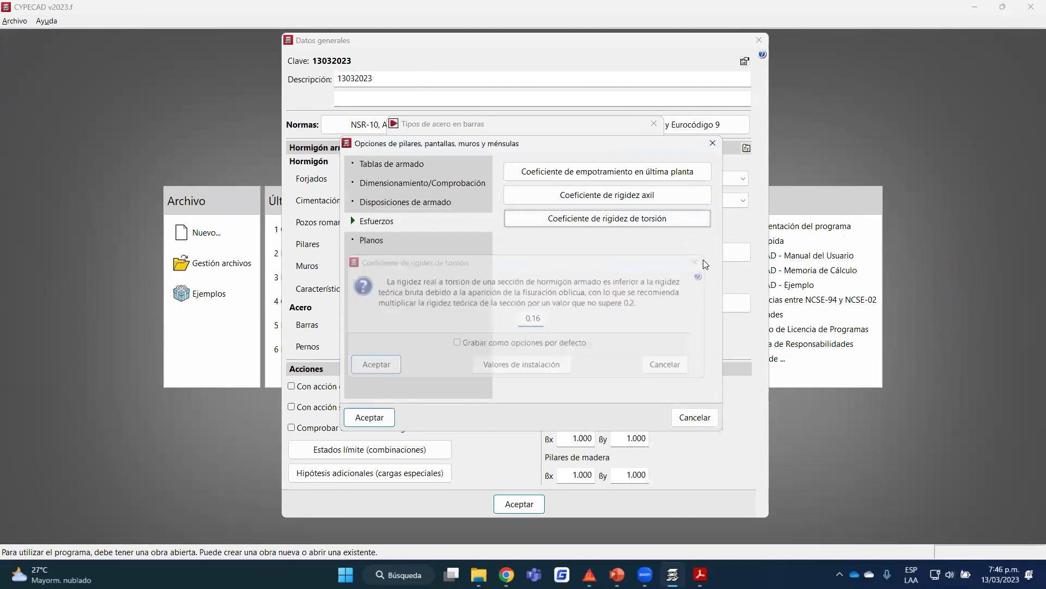
Review the drawing options for column hatching and the column schedule, and accept the column, wall and corbel options.
click(376, 241)
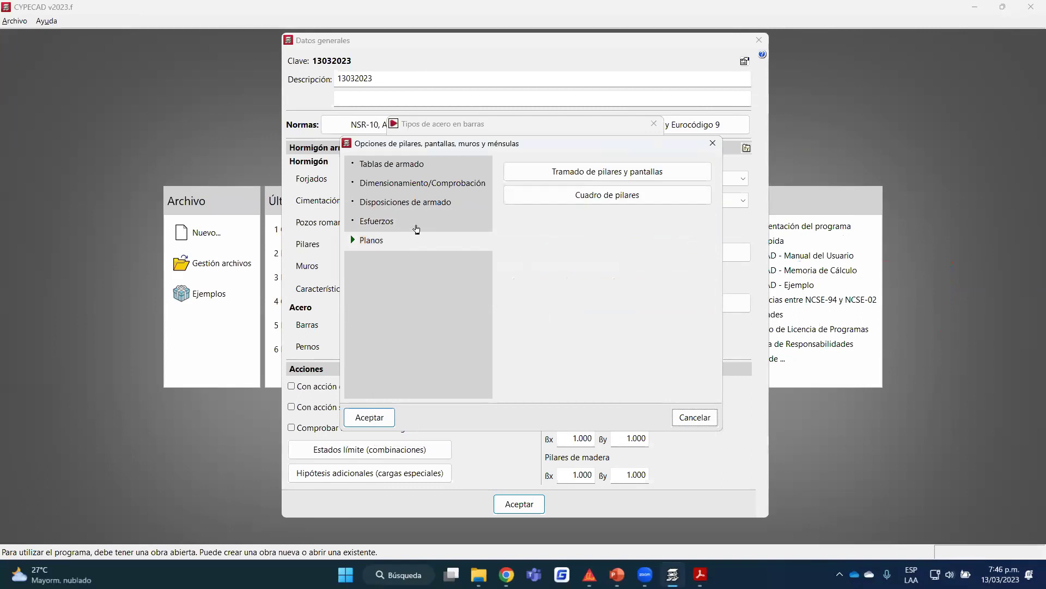
click(598, 175)
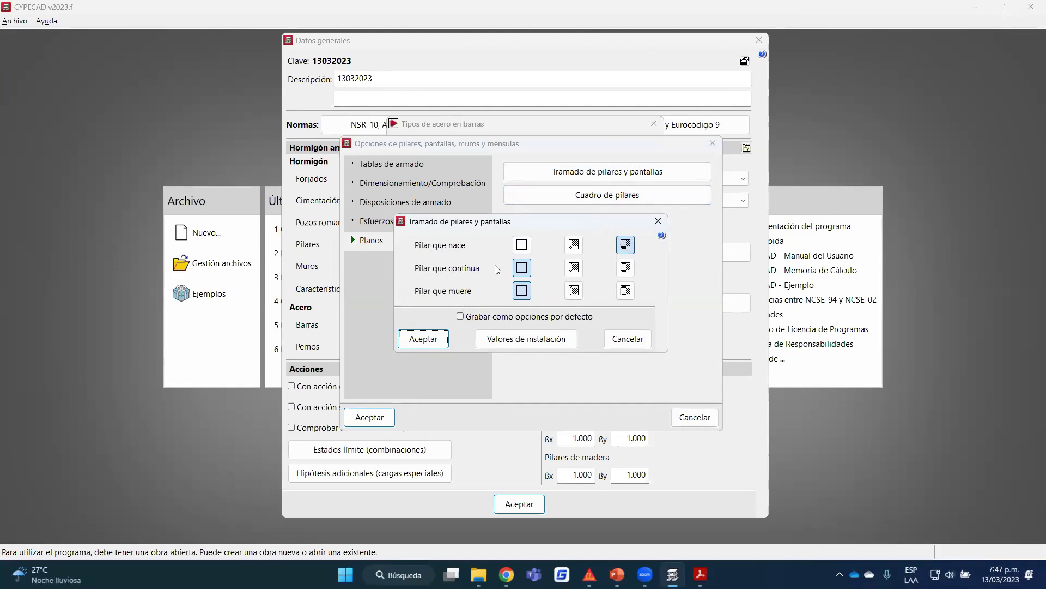
click(657, 220)
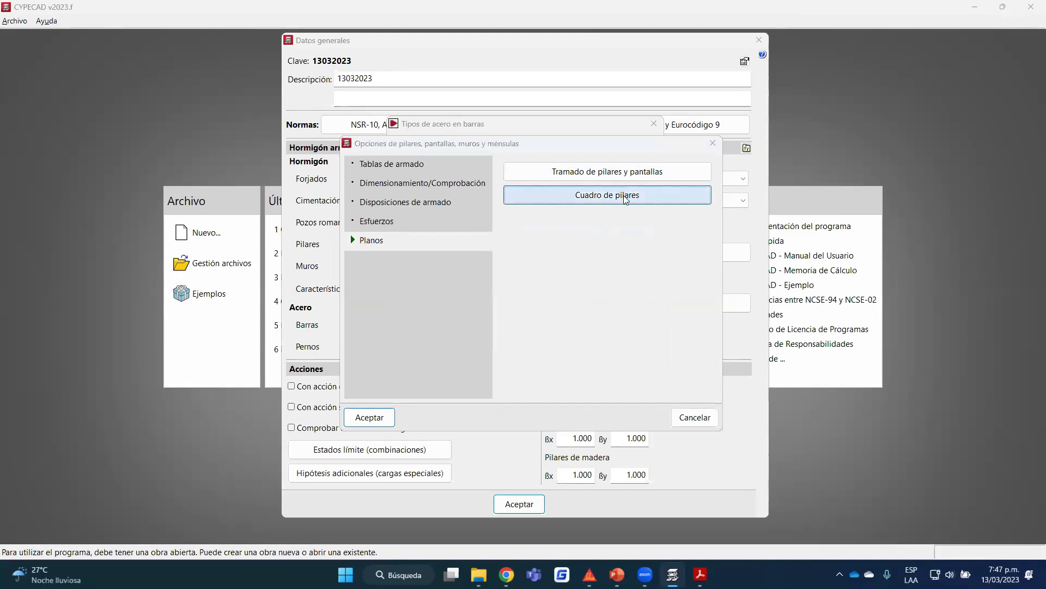
click(605, 196)
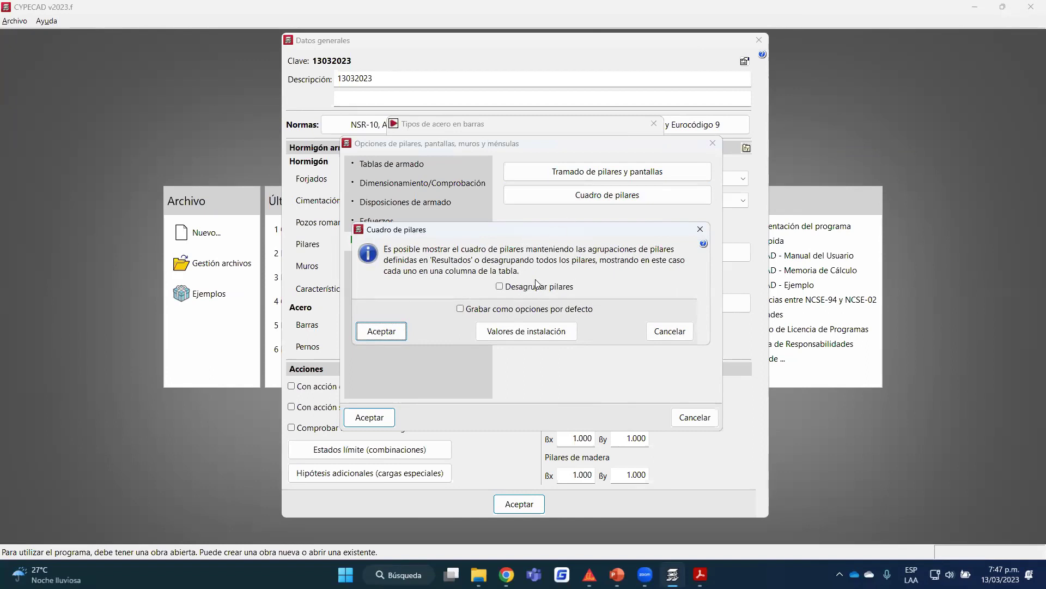
click(383, 333)
click(366, 424)
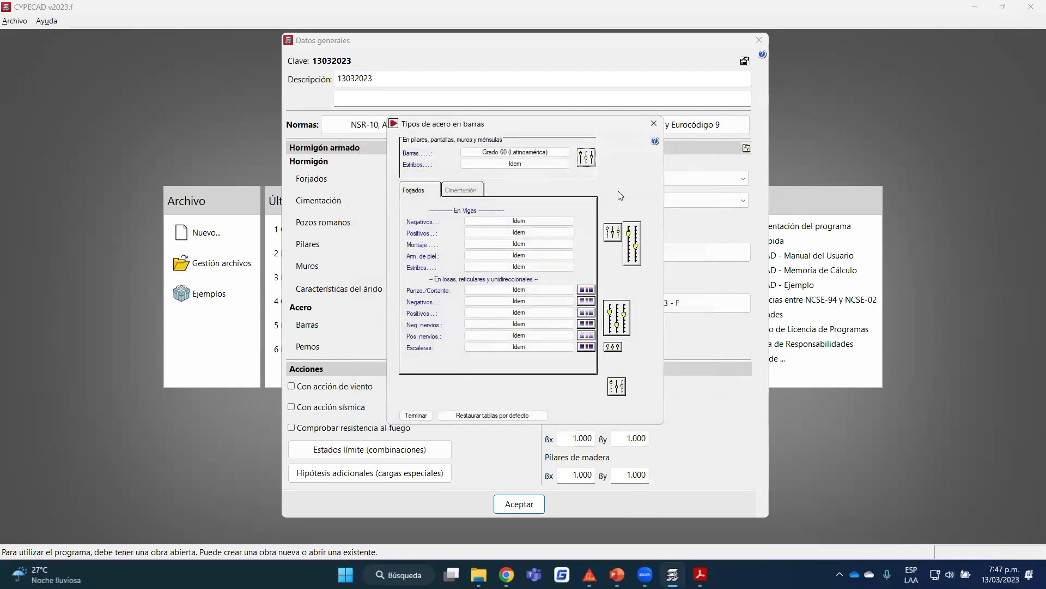
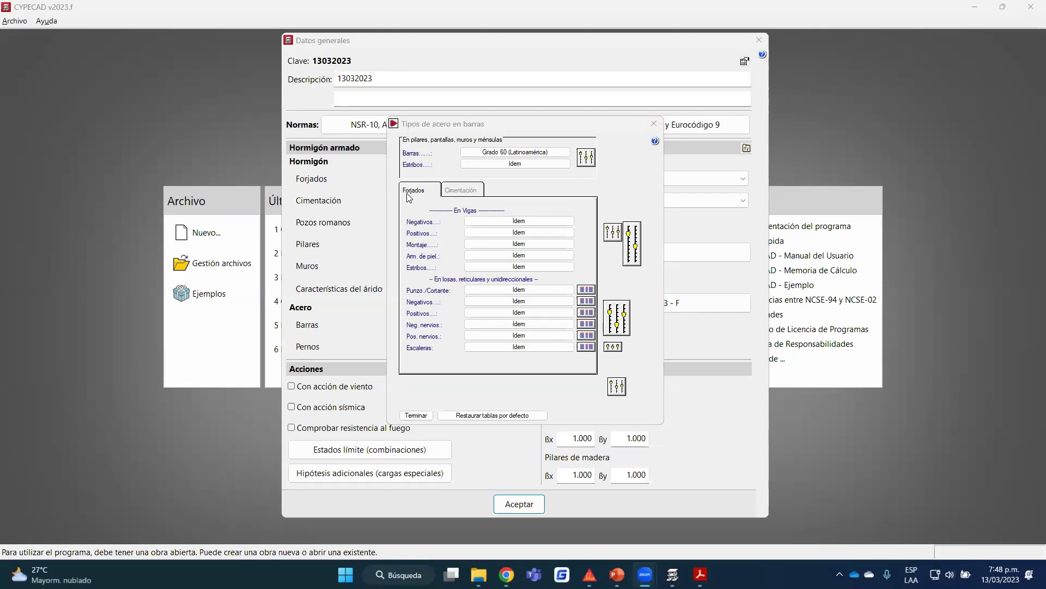
Examine the beam assembly reinforcement table for rectangular sections and its list of usable bar diameters, and close them without changes.
click(620, 236)
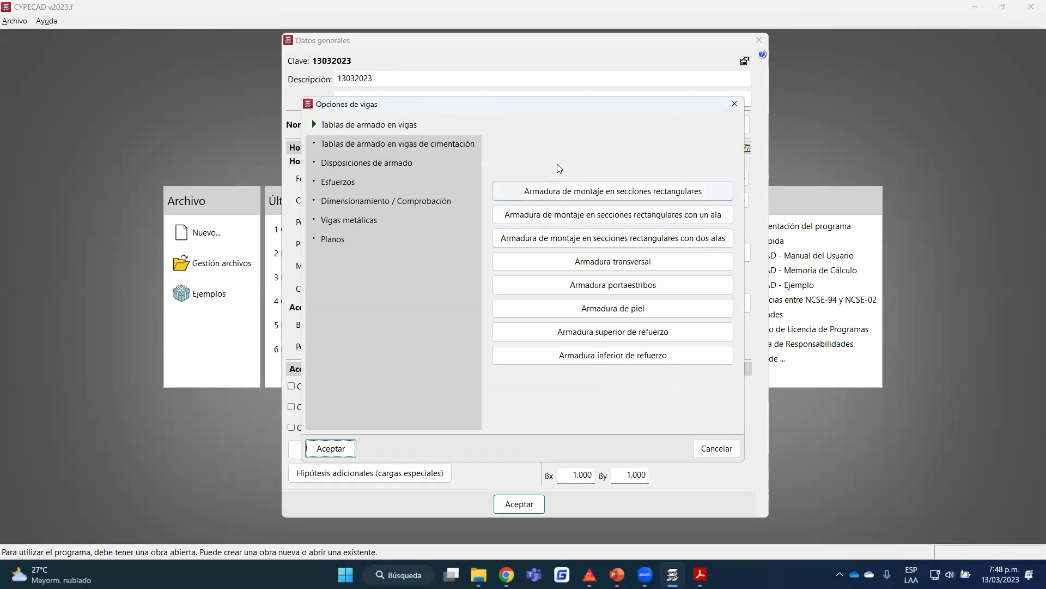
click(613, 192)
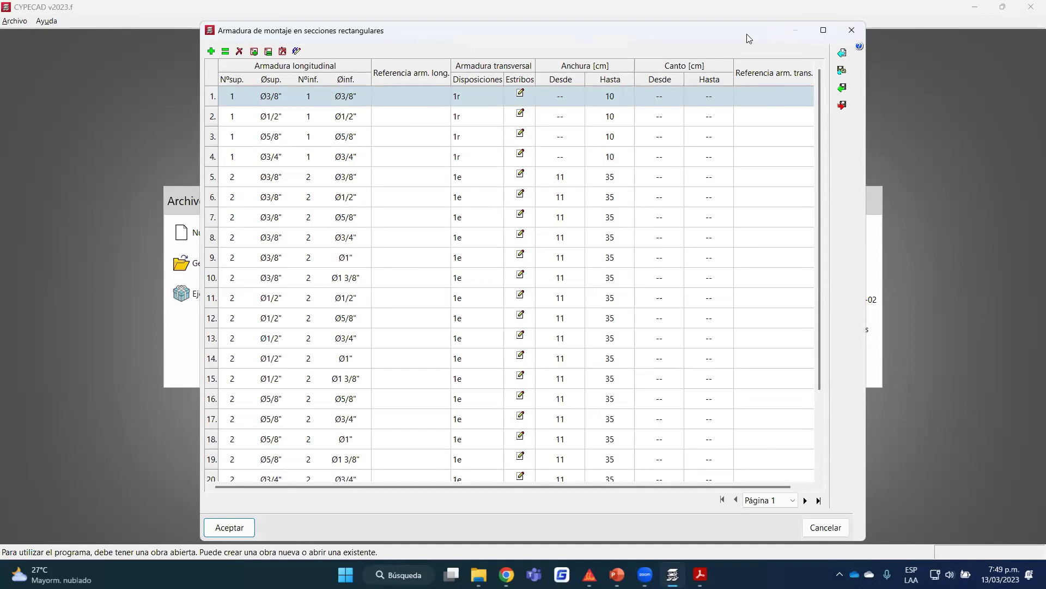
drag(747, 37, 684, 40)
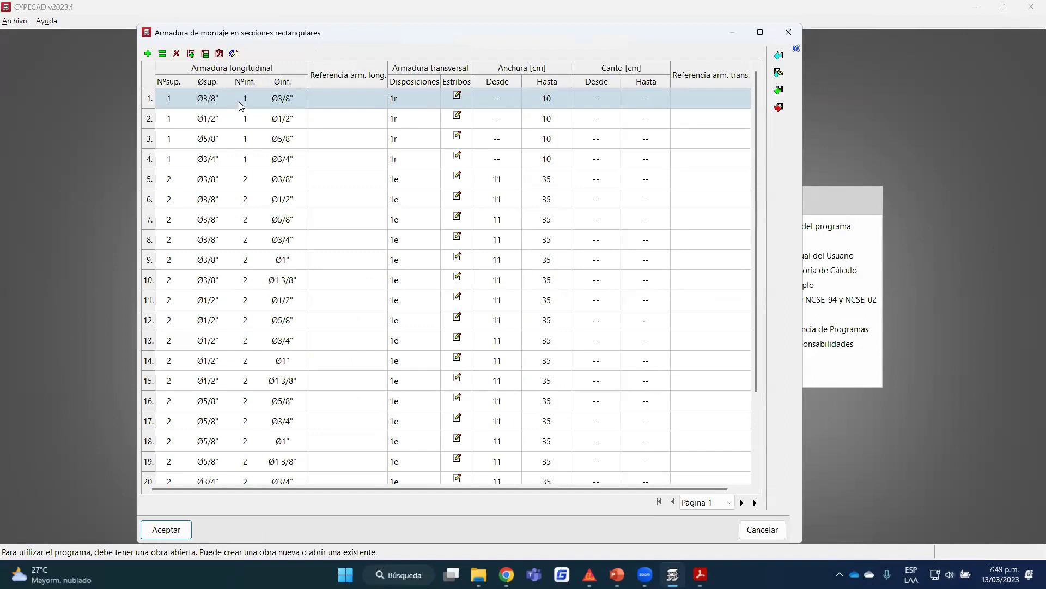
scroll(213, 251, down, 2)
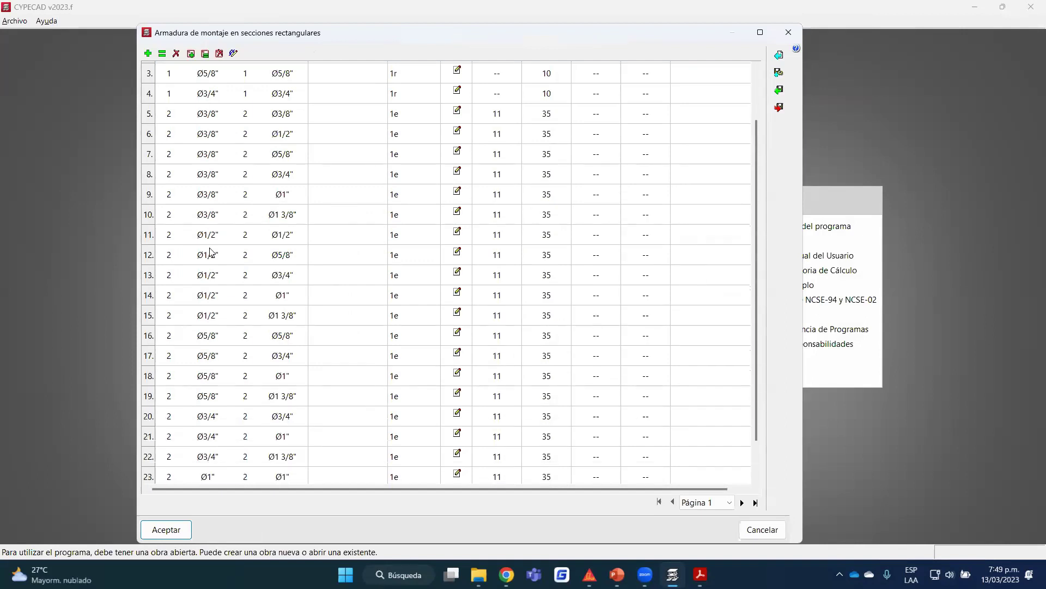
scroll(253, 267, up, 2)
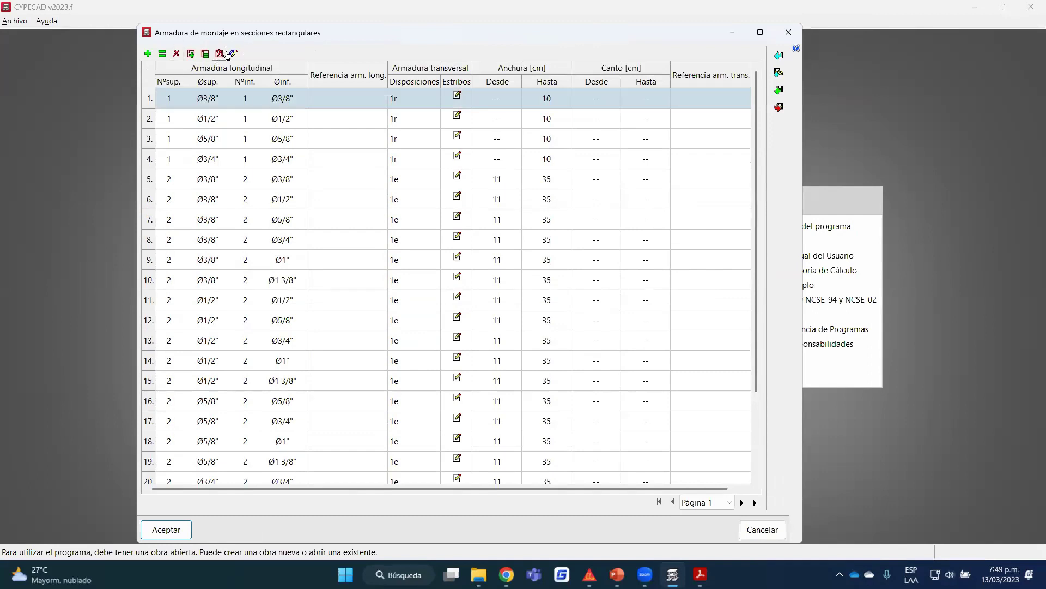
click(234, 54)
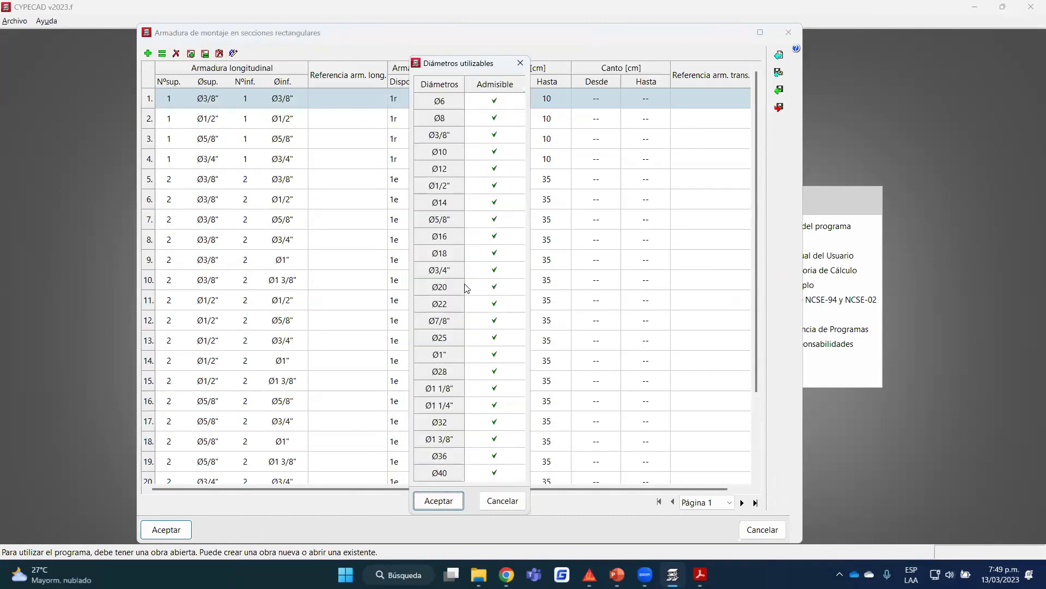
click(518, 64)
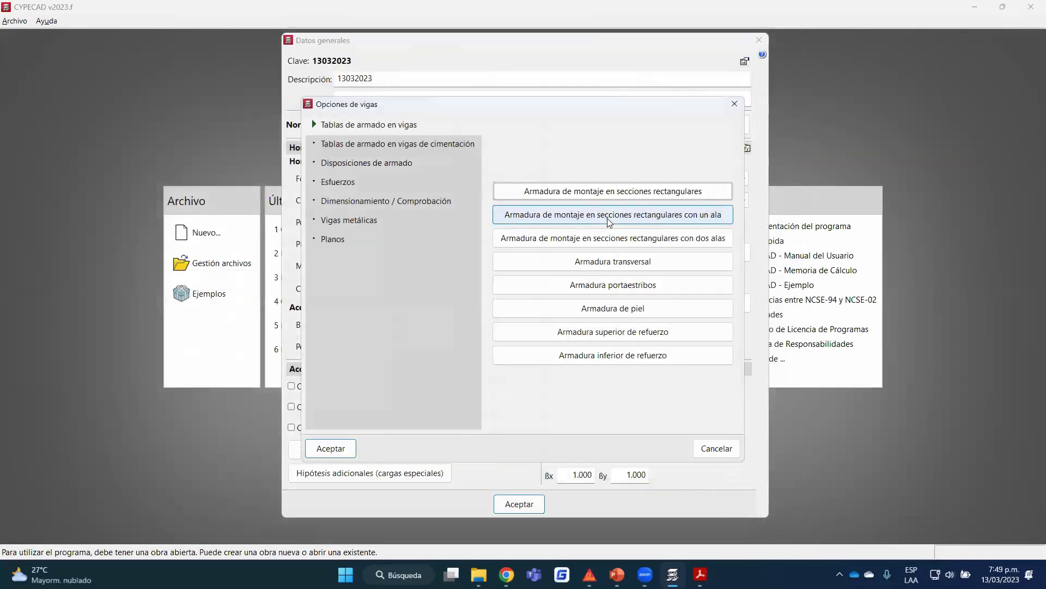
Display the assembly reinforcement table for rectangular sections with one flange, circle the web and flange headings, and sketch an L-shaped section with bars.
click(606, 215)
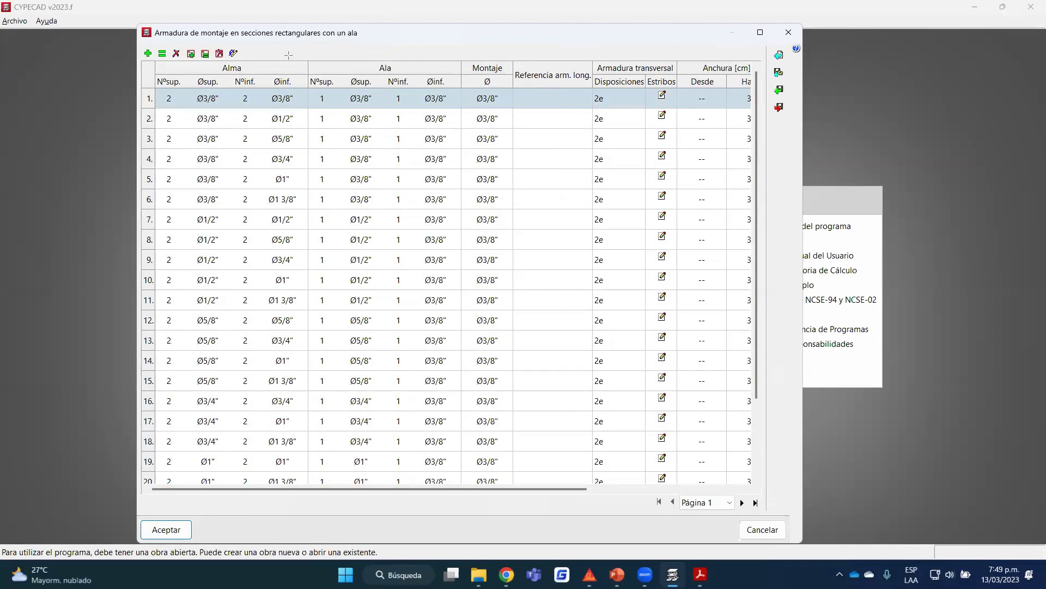
mouse_move(240, 51)
mouse_down()
mouse_move(194, 65)
mouse_move(276, 64)
mouse_up()
drag(417, 48, 330, 53)
mouse_move(422, 176)
mouse_down()
mouse_move(416, 317)
mouse_move(463, 214)
mouse_up()
mouse_move(565, 213)
mouse_down()
mouse_move(569, 168)
mouse_move(418, 176)
mouse_up()
click(451, 183)
click(437, 287)
click(455, 295)
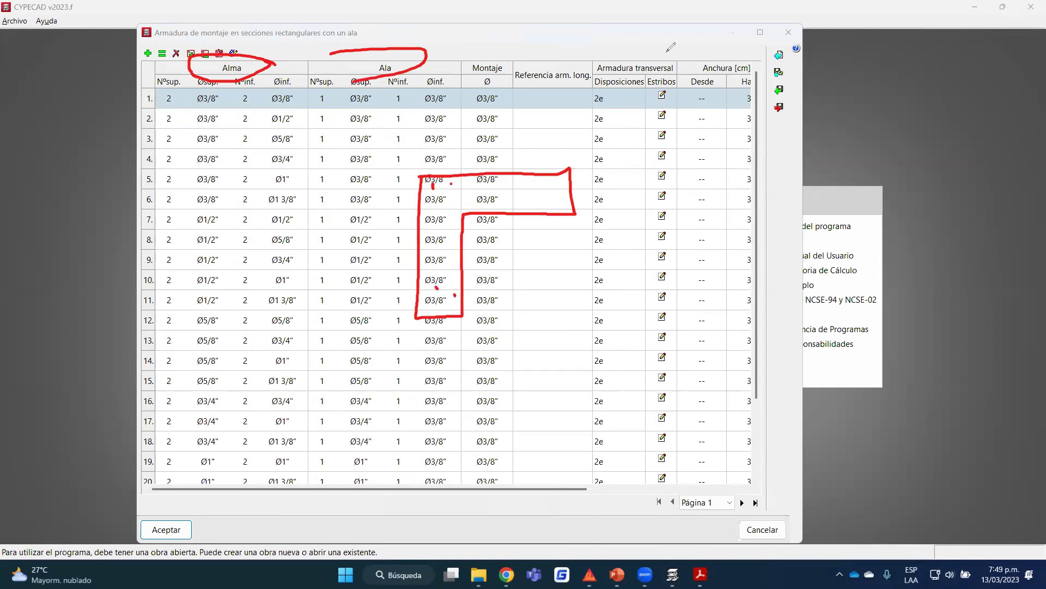
key(Escape)
click(788, 32)
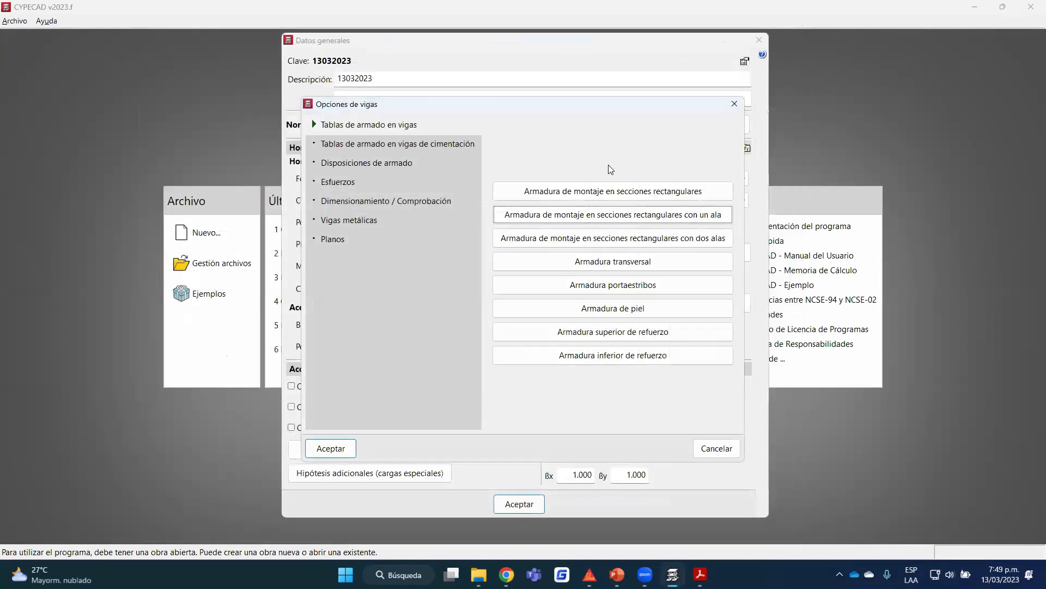
Examine the assembly reinforcement table for rectangular sections with two flanges, mark its flange and web headings, and close it without changes.
click(719, 244)
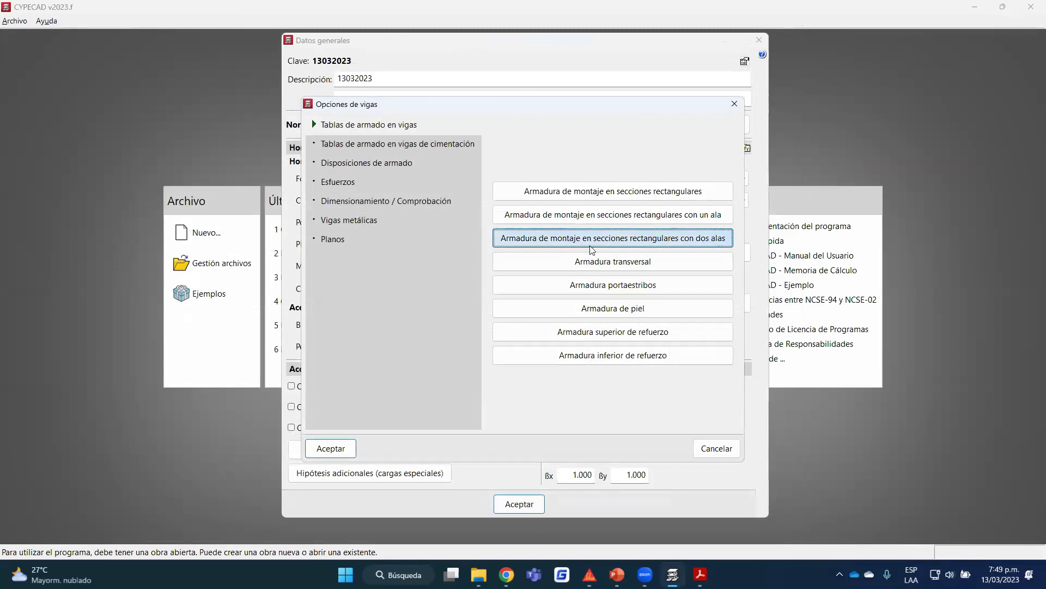
mouse_move(298, 54)
mouse_down()
mouse_move(210, 53)
mouse_move(301, 68)
mouse_up()
mouse_move(393, 57)
mouse_down()
mouse_move(391, 75)
mouse_move(395, 58)
mouse_up()
mouse_move(525, 58)
mouse_down()
mouse_move(570, 77)
mouse_move(510, 66)
mouse_up()
key(e)
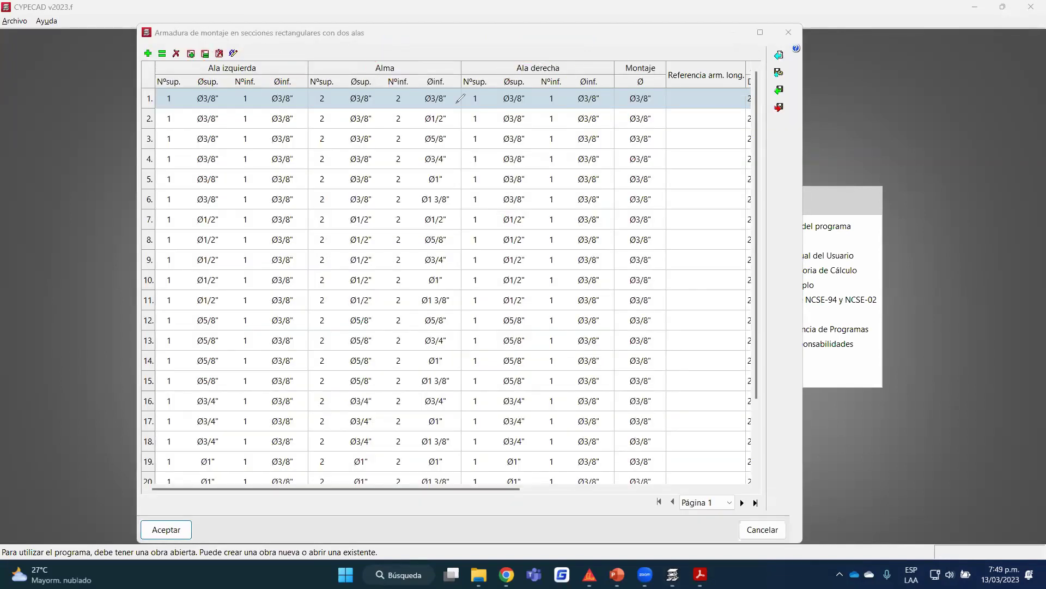
click(787, 33)
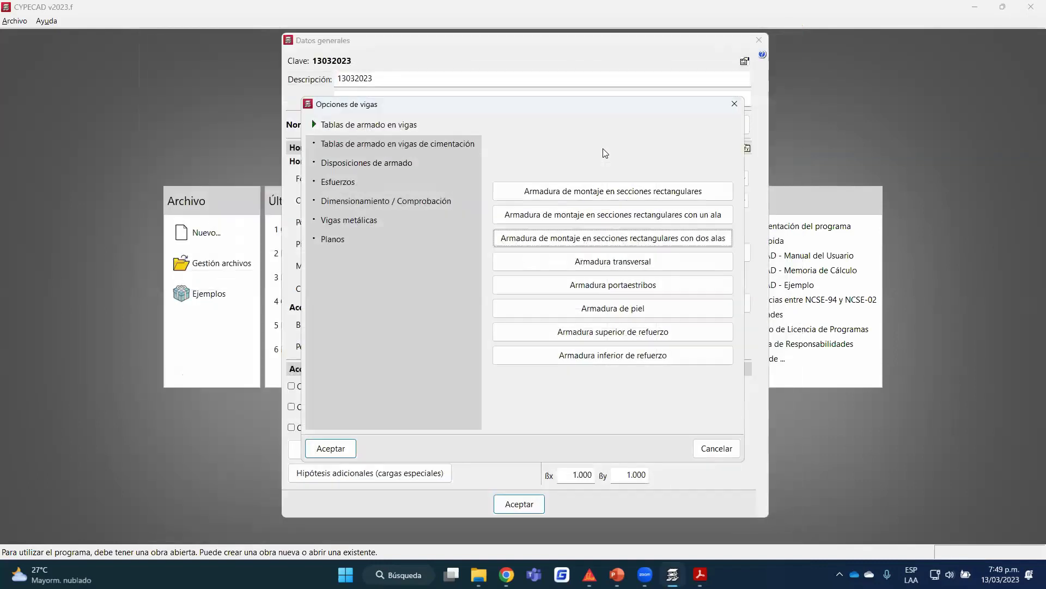
Review the admissible diameters and the full list of spacings for the beams' transverse reinforcement, leaving the settings unchanged.
click(613, 261)
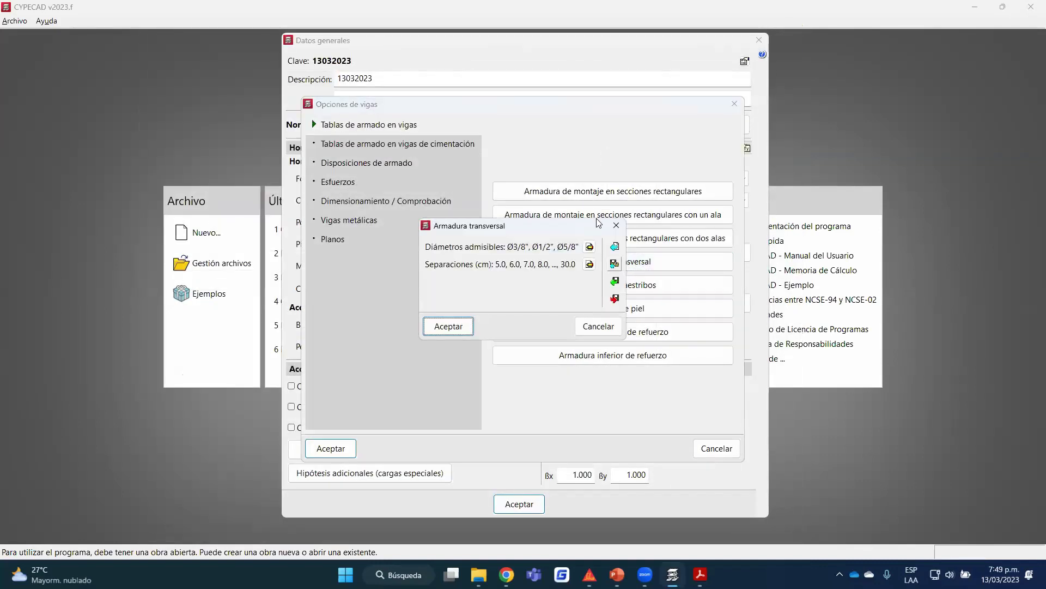
click(590, 247)
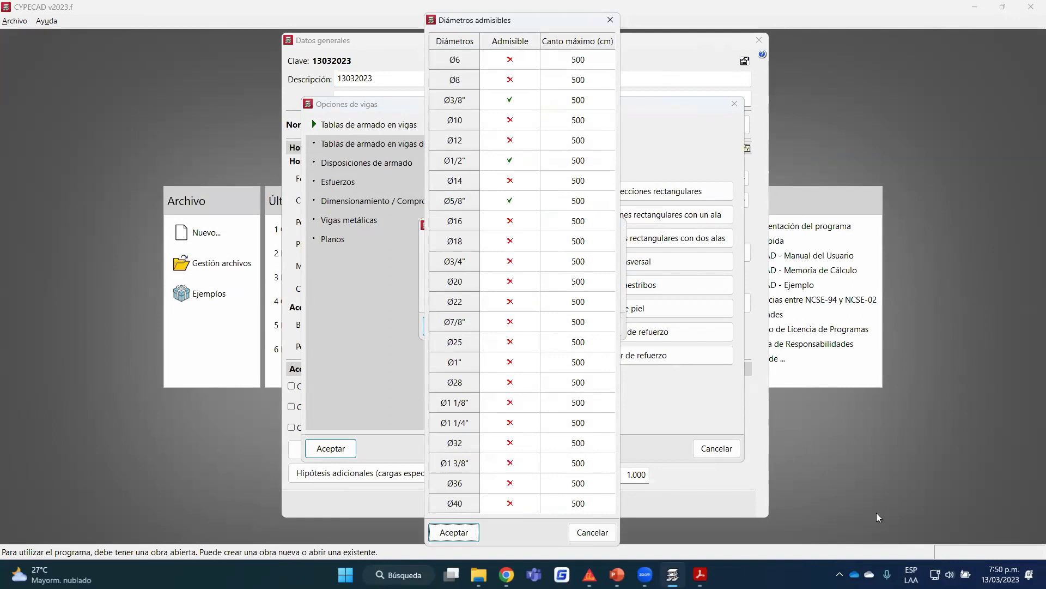
key(Return)
click(590, 264)
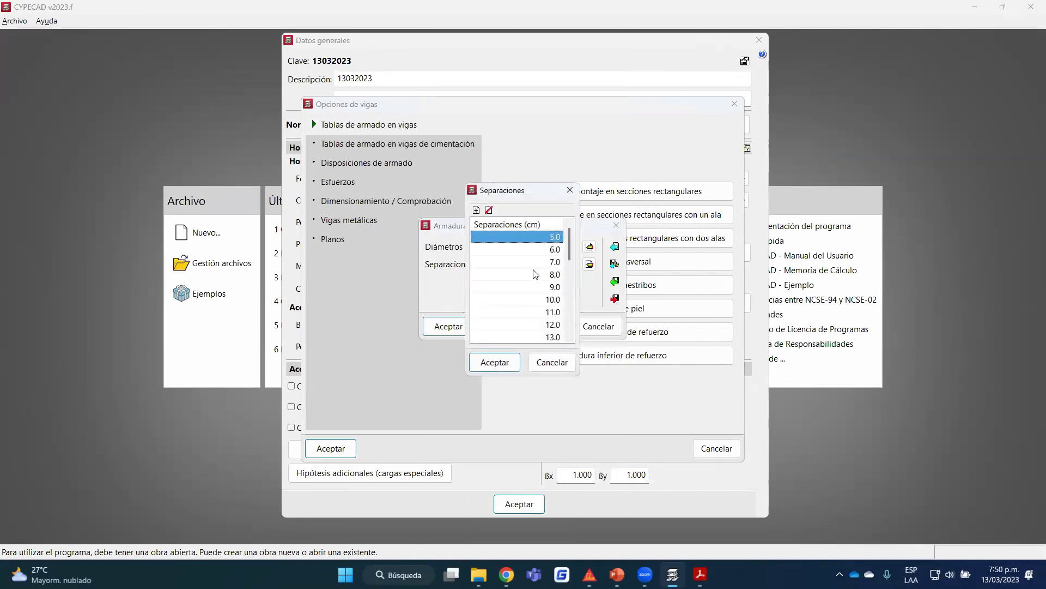
drag(569, 241, 570, 322)
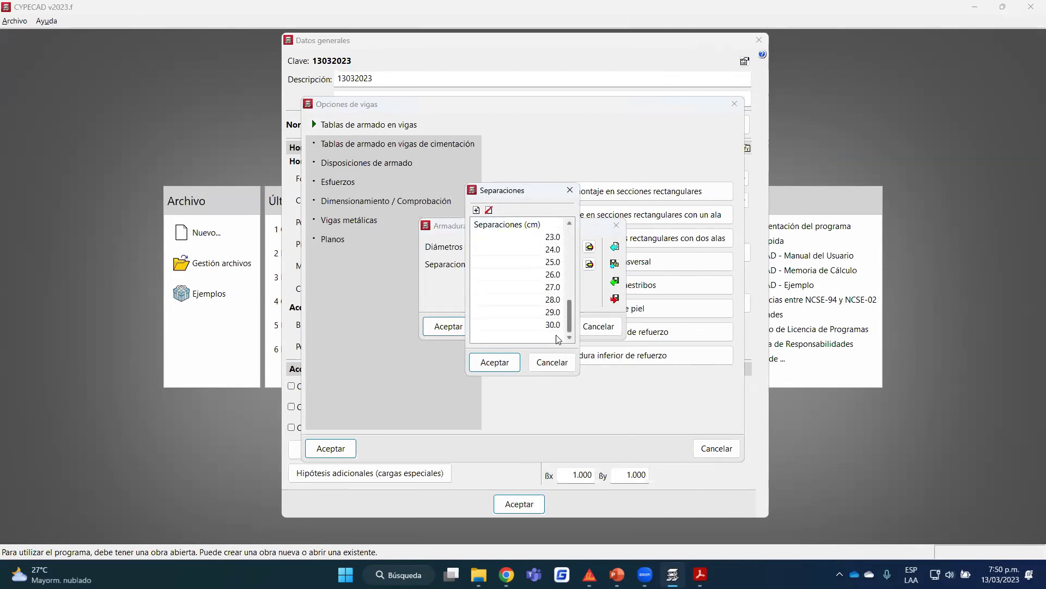
click(570, 190)
click(616, 225)
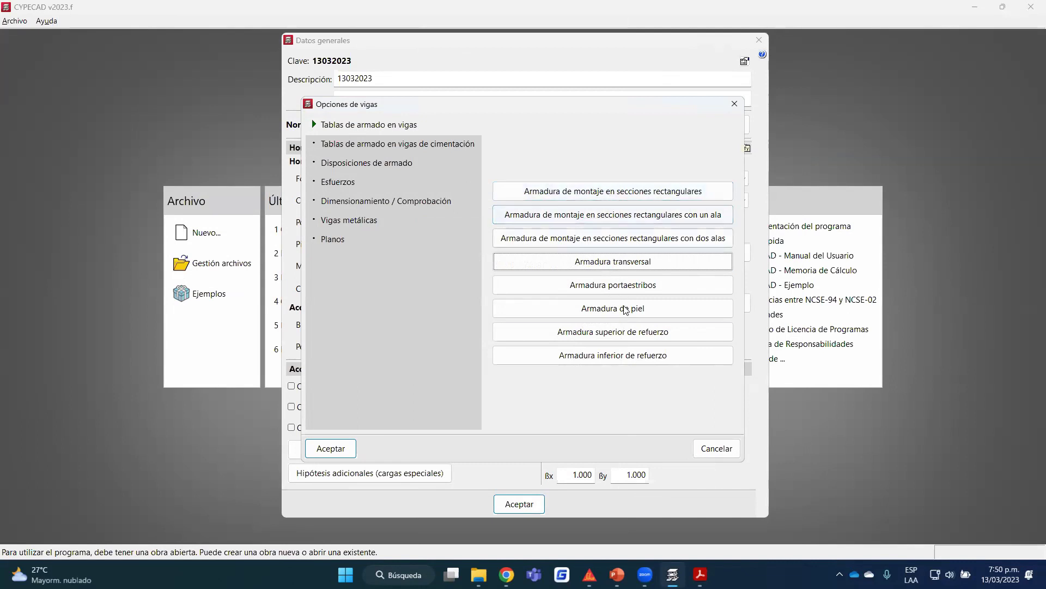
Review the admissible diameters for stirrup-support bars (Armadura portaestribos) and skin reinforcement (Armadura de piel), closing both without changes.
click(641, 286)
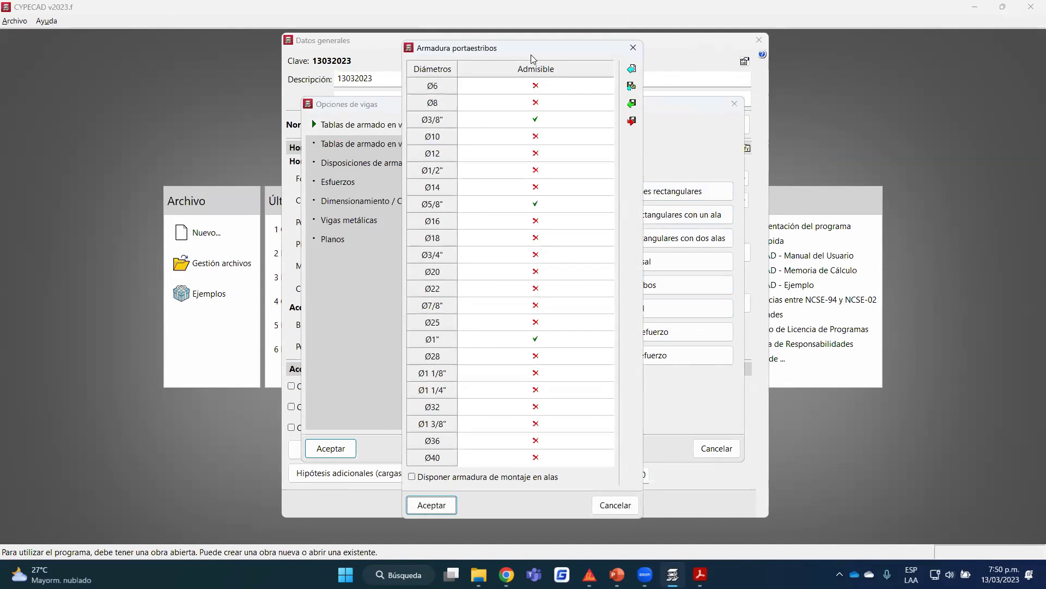
drag(531, 55, 224, 57)
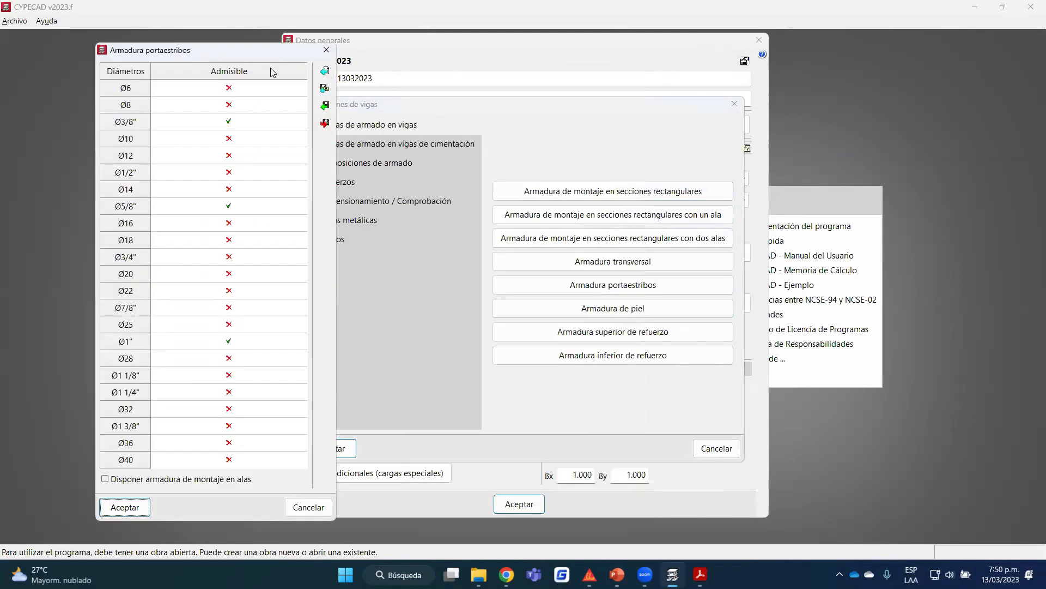
click(330, 51)
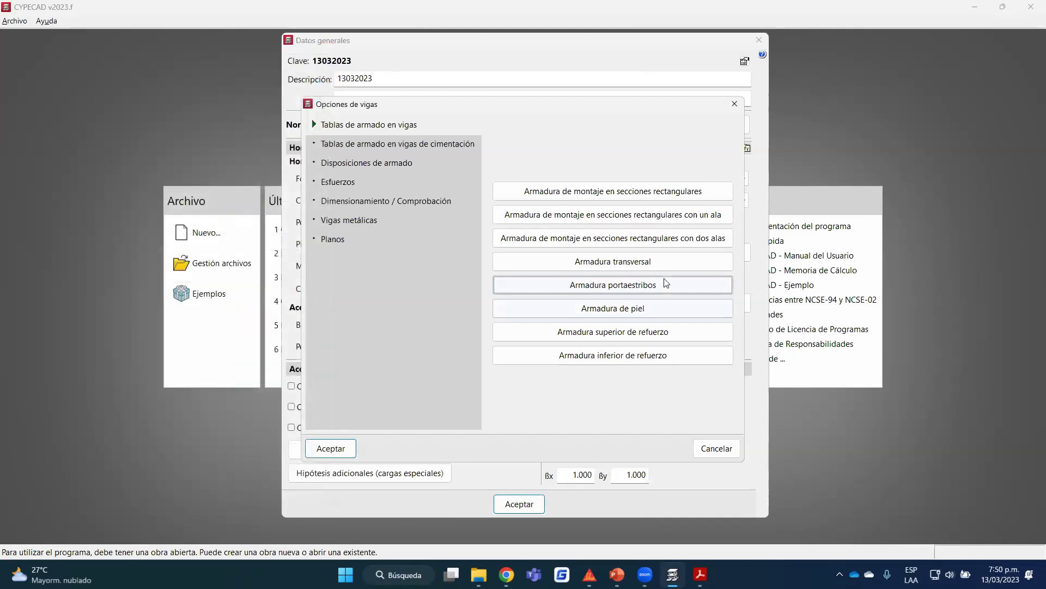
click(634, 308)
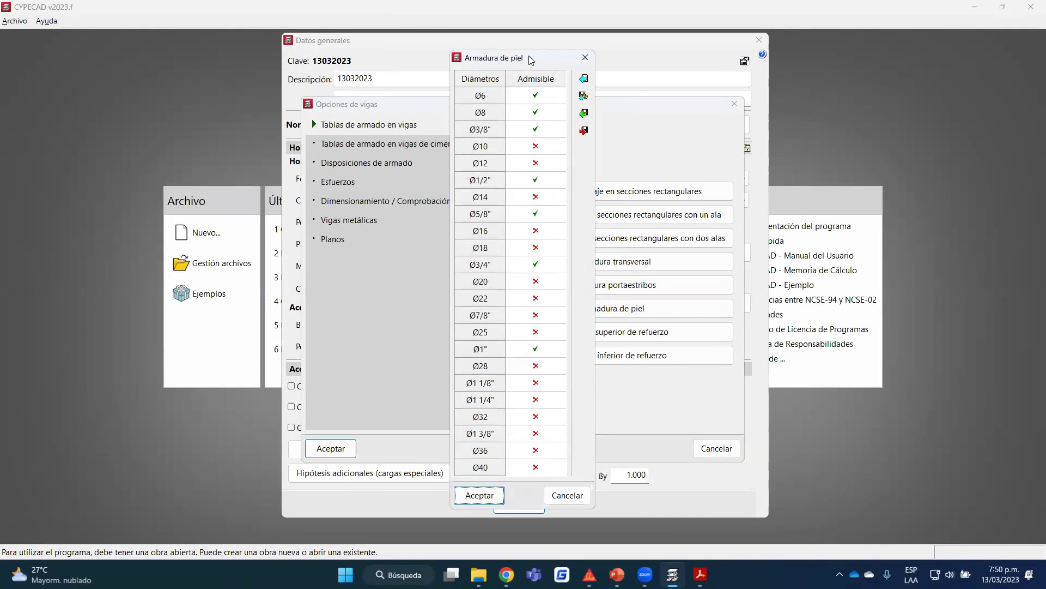
click(585, 57)
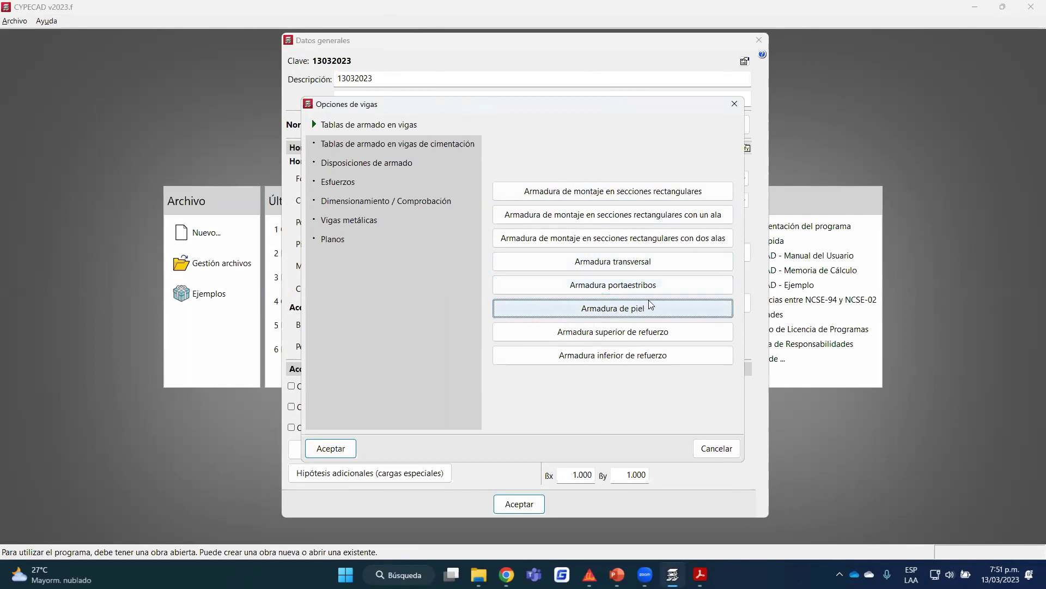
Examine the top additional reinforcement (Armadura superior de refuerzo) combination tables and admissible diameters, and close them without changes.
click(581, 330)
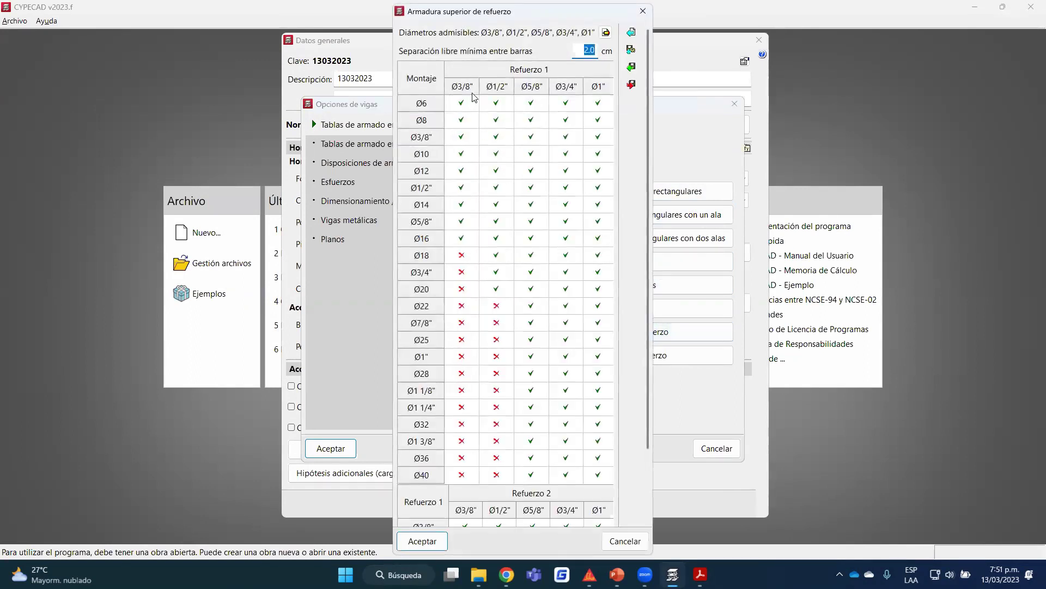
scroll(480, 152, down, 3)
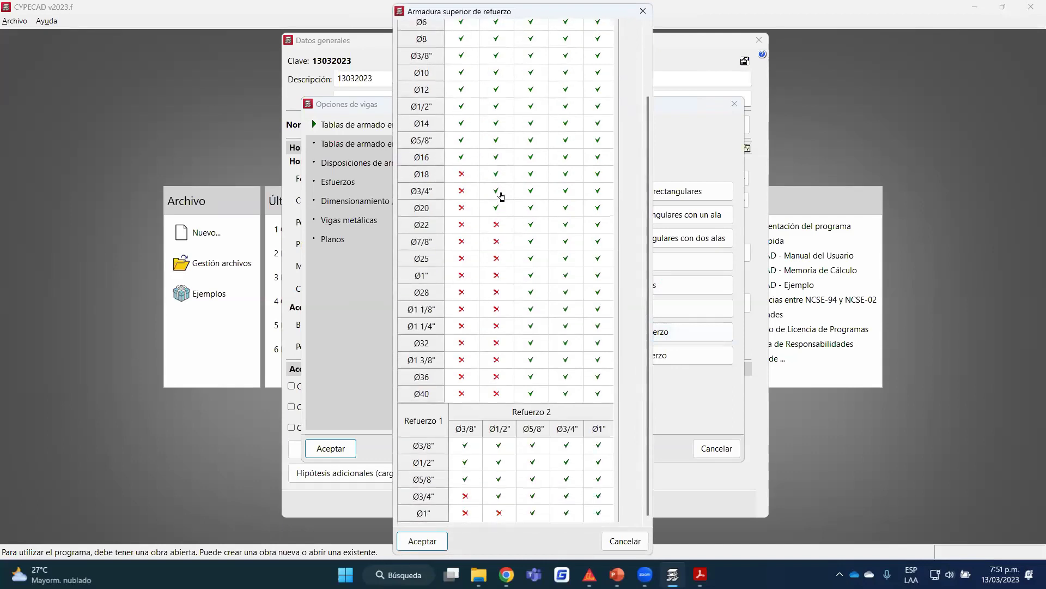
scroll(497, 197, up, 3)
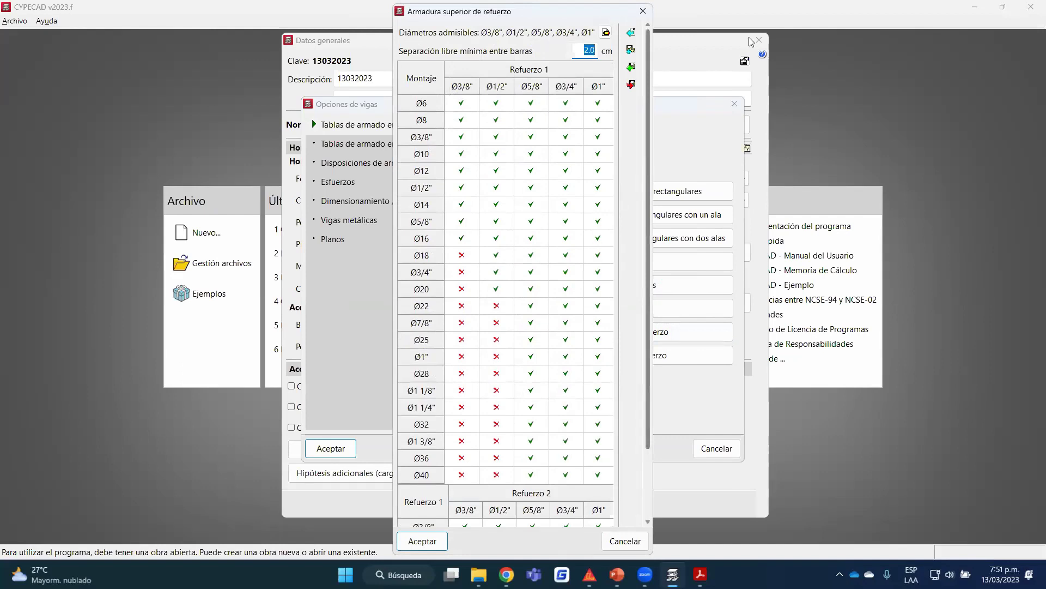
click(606, 32)
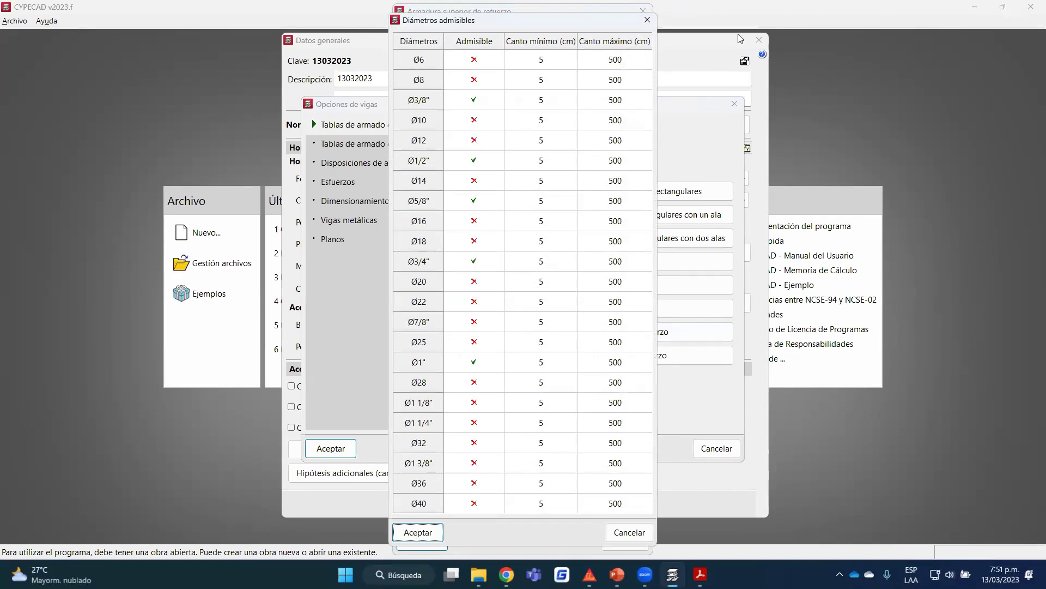
click(647, 20)
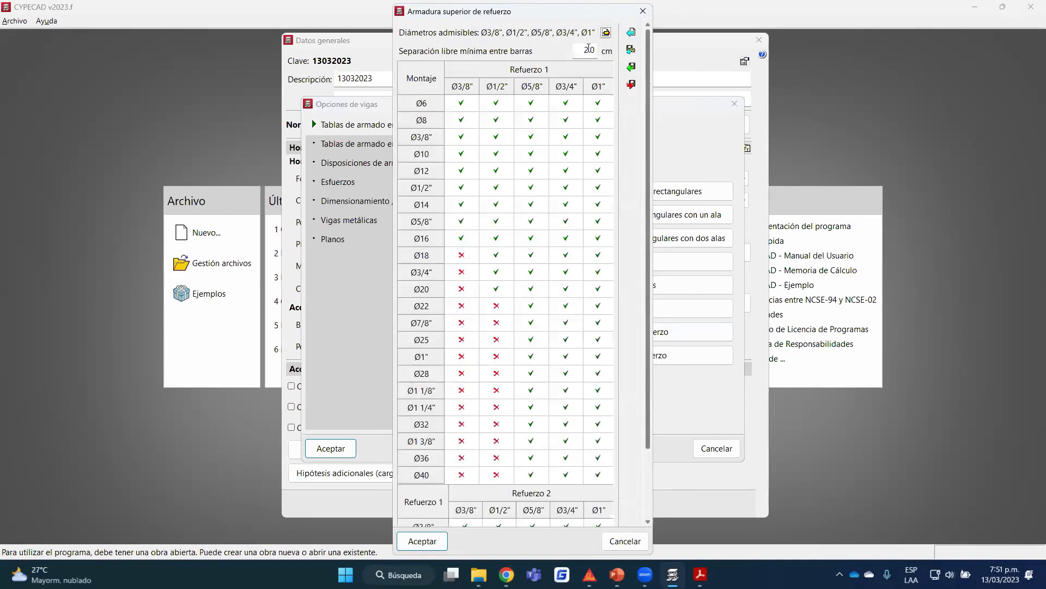
click(644, 12)
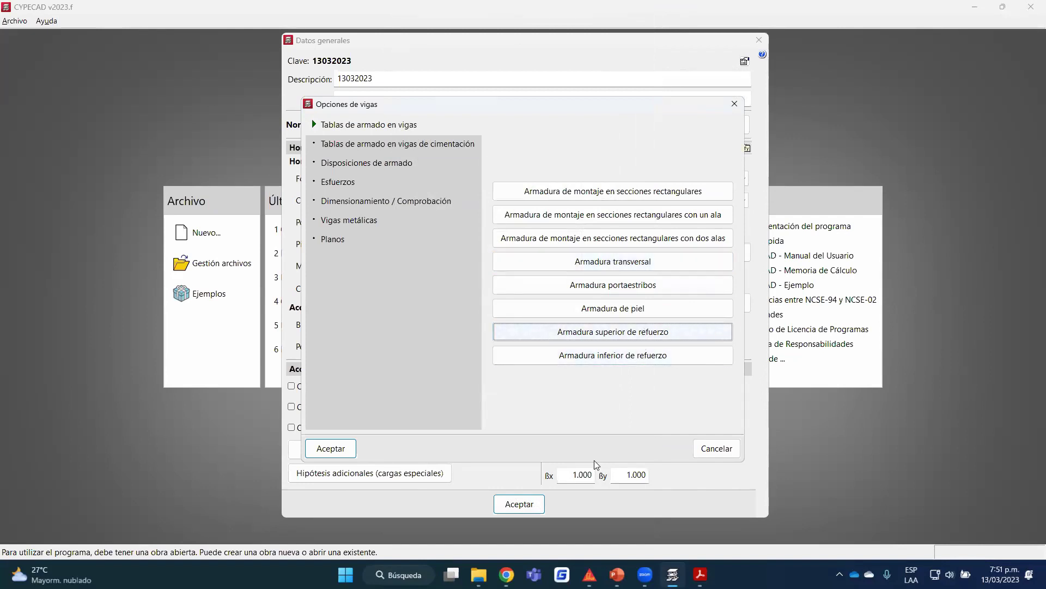
Compare the reinforcement table categories for foundation beams with those for ordinary beams.
click(402, 145)
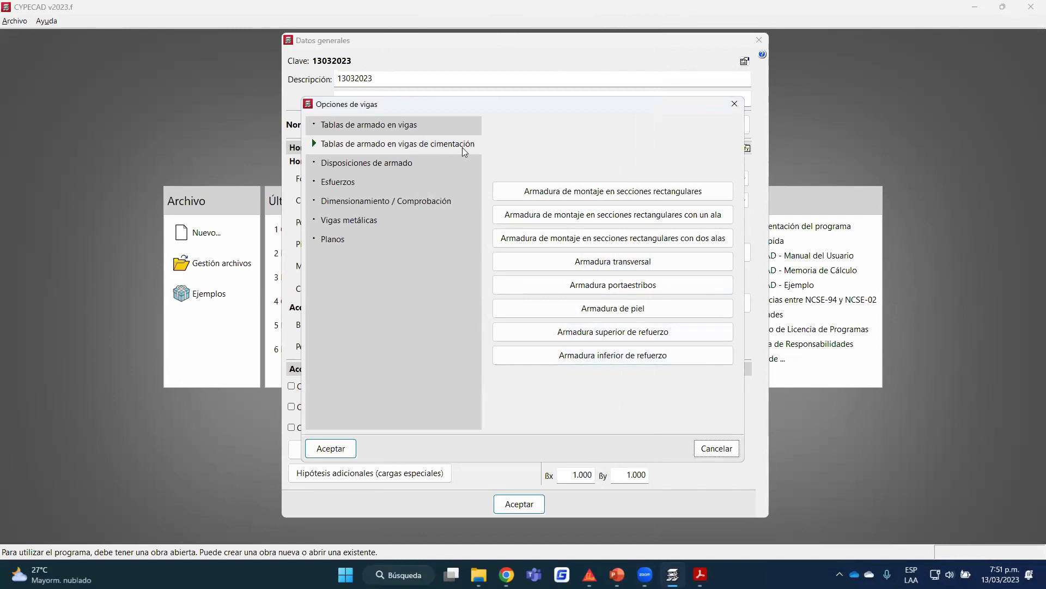
click(397, 125)
click(402, 143)
mouse_move(727, 165)
mouse_down()
mouse_move(507, 370)
mouse_move(739, 388)
mouse_move(719, 160)
mouse_move(634, 171)
mouse_up()
click(391, 128)
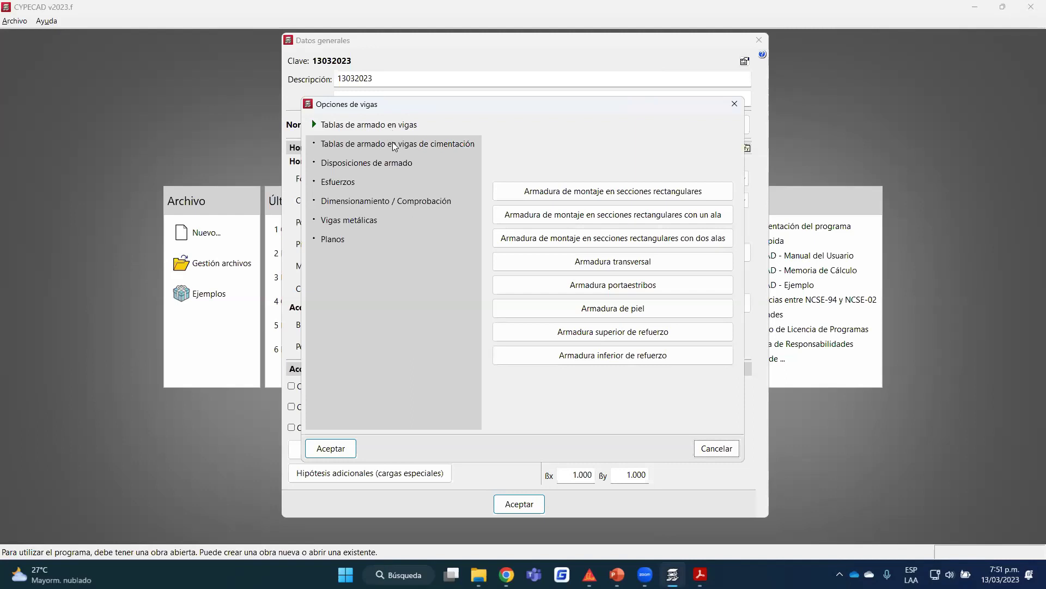
Review the reinforcement covers for beams and for foundation beams in the reinforcement layout options, leaving the values unchanged.
click(389, 163)
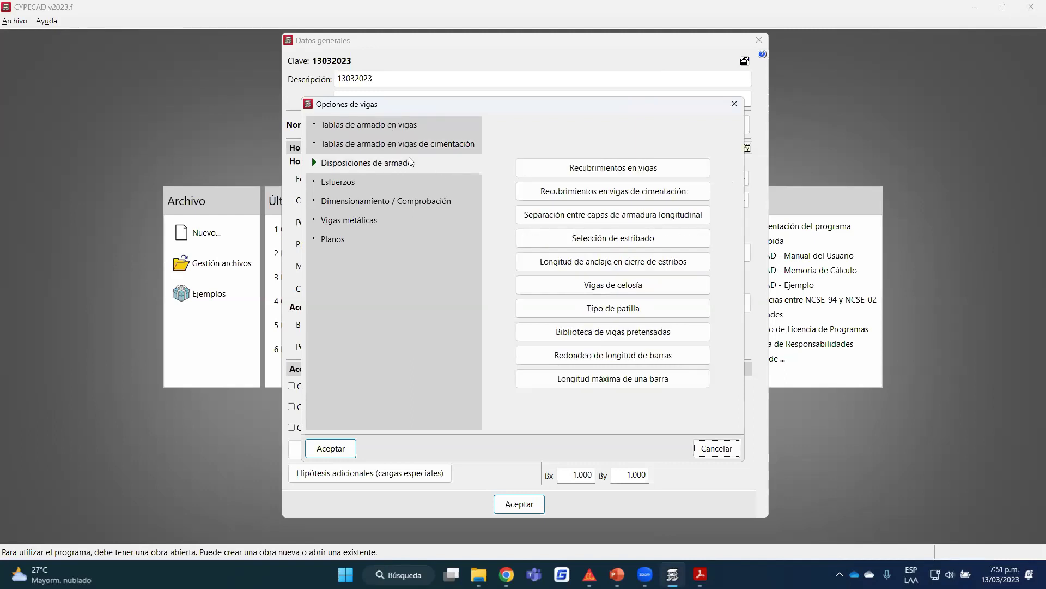
click(619, 166)
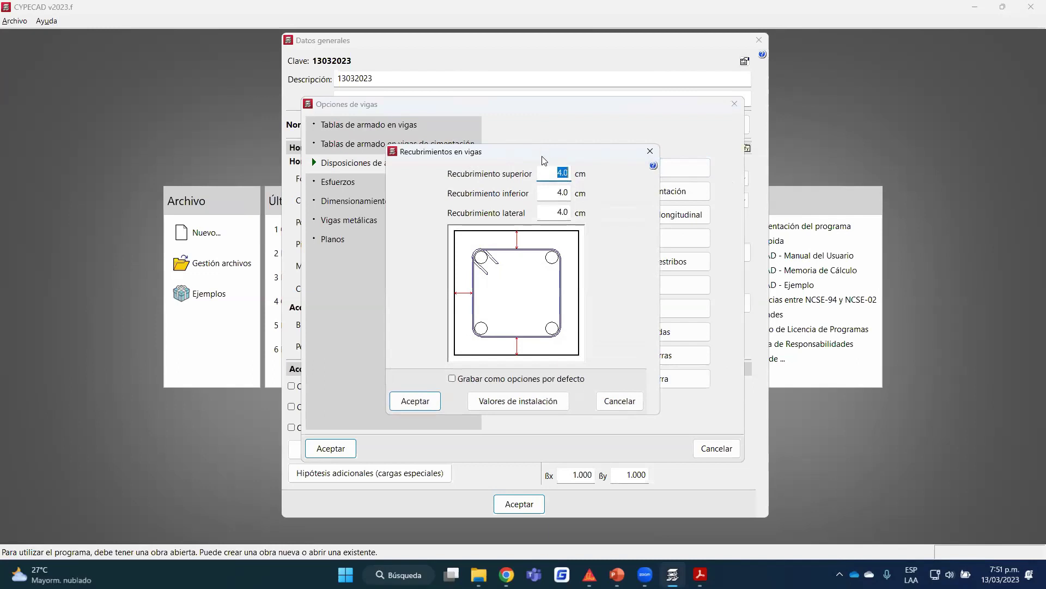
click(655, 151)
click(603, 196)
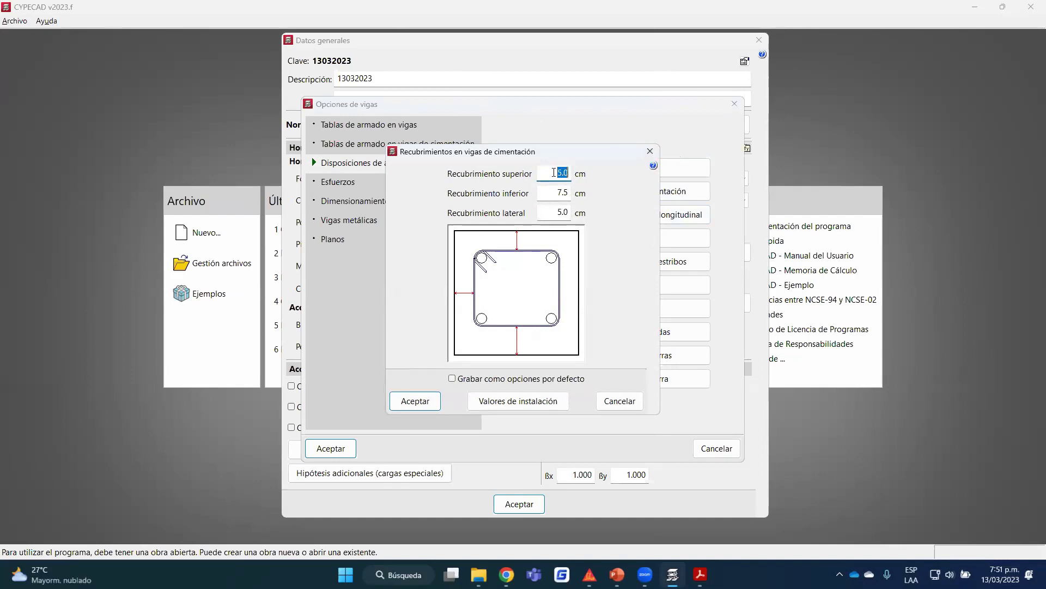
click(550, 194)
click(545, 212)
click(650, 151)
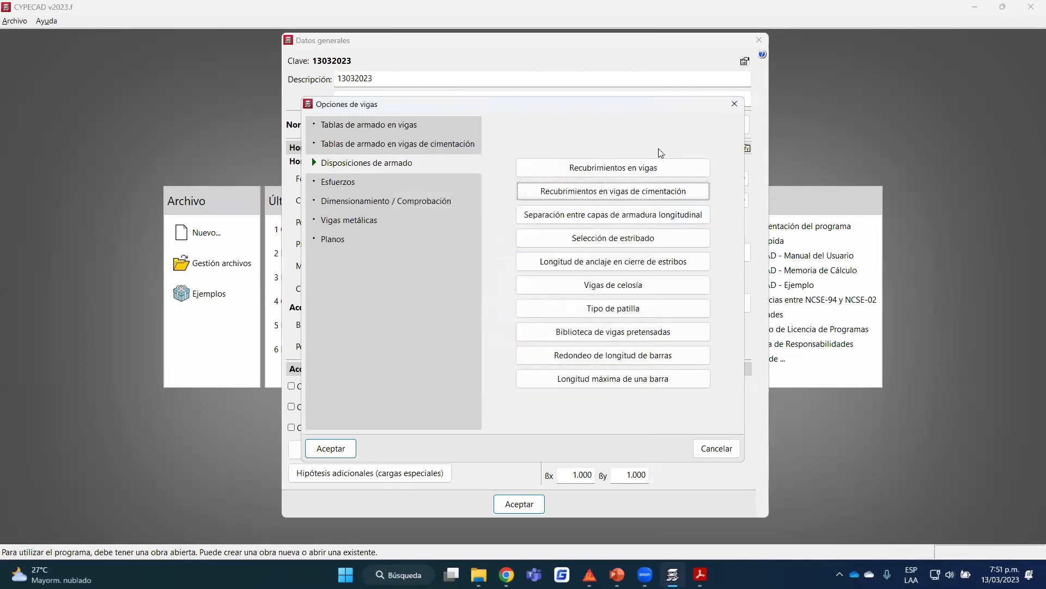
Review the spacing between longitudinal reinforcement layers, mark the Sv distance in the diagram, and close it with the free-spacing option disabled.
click(655, 222)
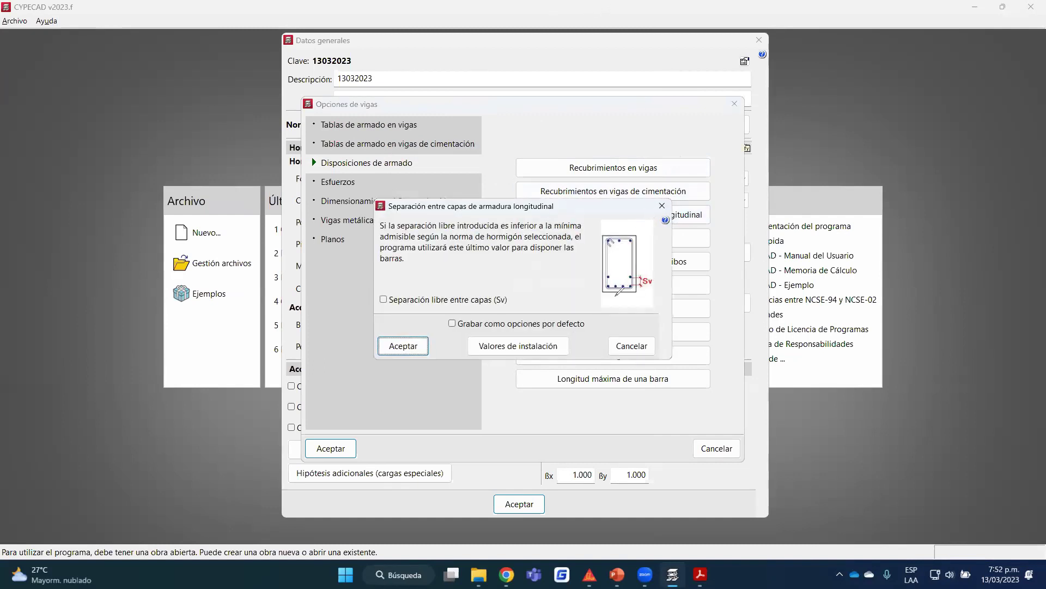
mouse_move(646, 288)
mouse_down()
mouse_move(604, 285)
mouse_move(637, 278)
mouse_move(641, 290)
mouse_move(597, 290)
mouse_up()
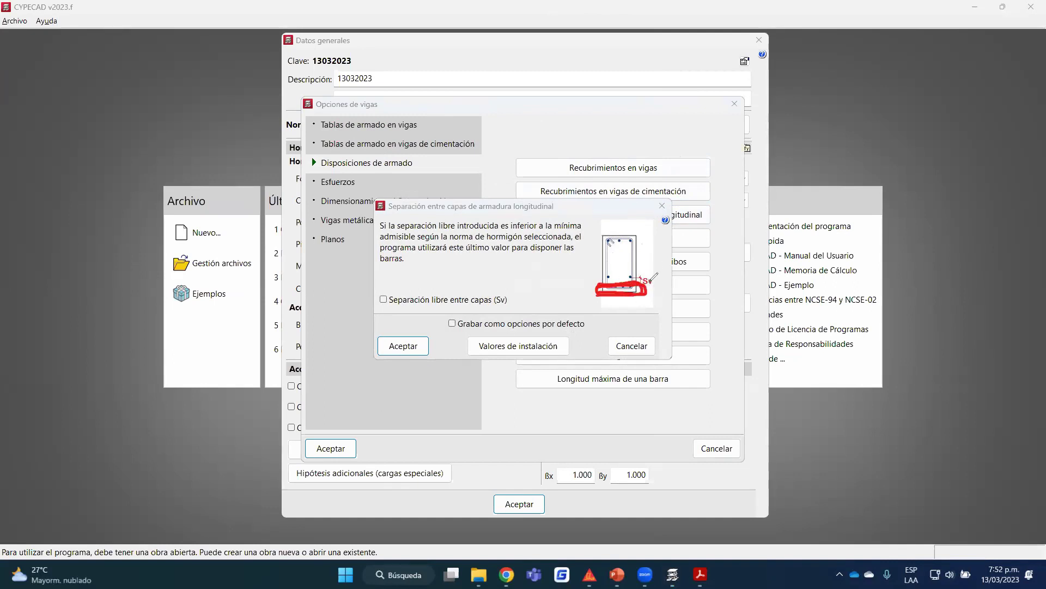
drag(649, 281, 672, 263)
key(e)
mouse_move(641, 287)
mouse_down()
mouse_move(648, 269)
mouse_move(644, 285)
mouse_up()
click(384, 300)
click(405, 302)
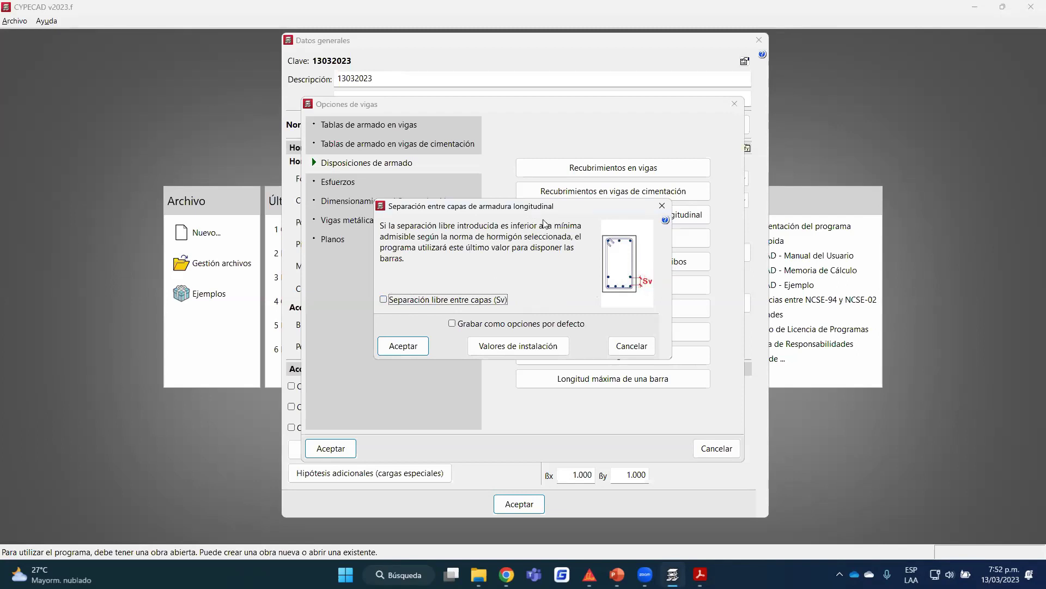
click(662, 206)
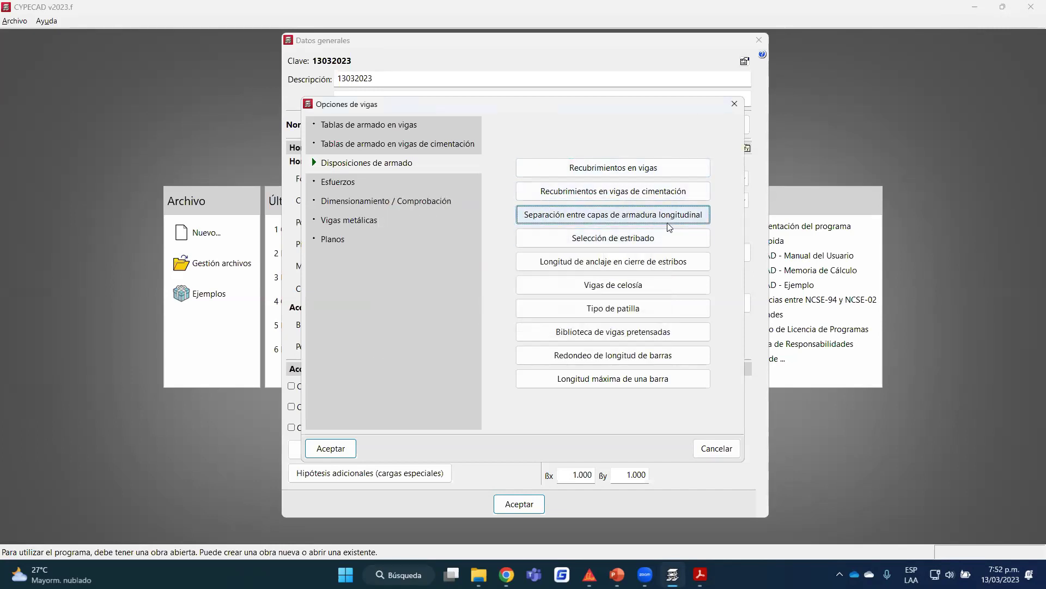
Preview the A ejes and A caras exteriores stirrup options for column supports and mark the support area in the diagram.
click(656, 240)
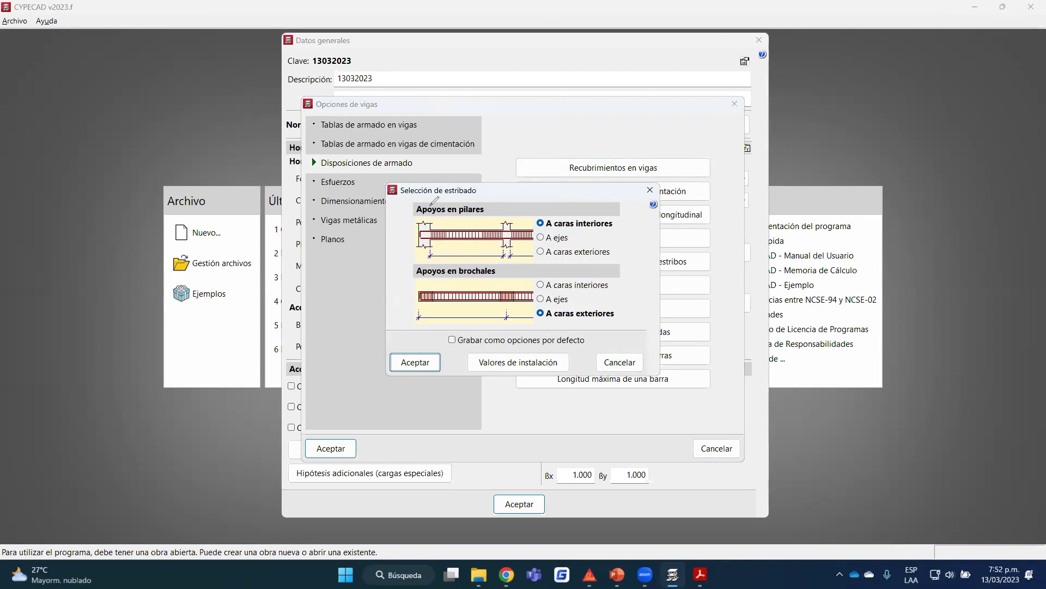
click(541, 237)
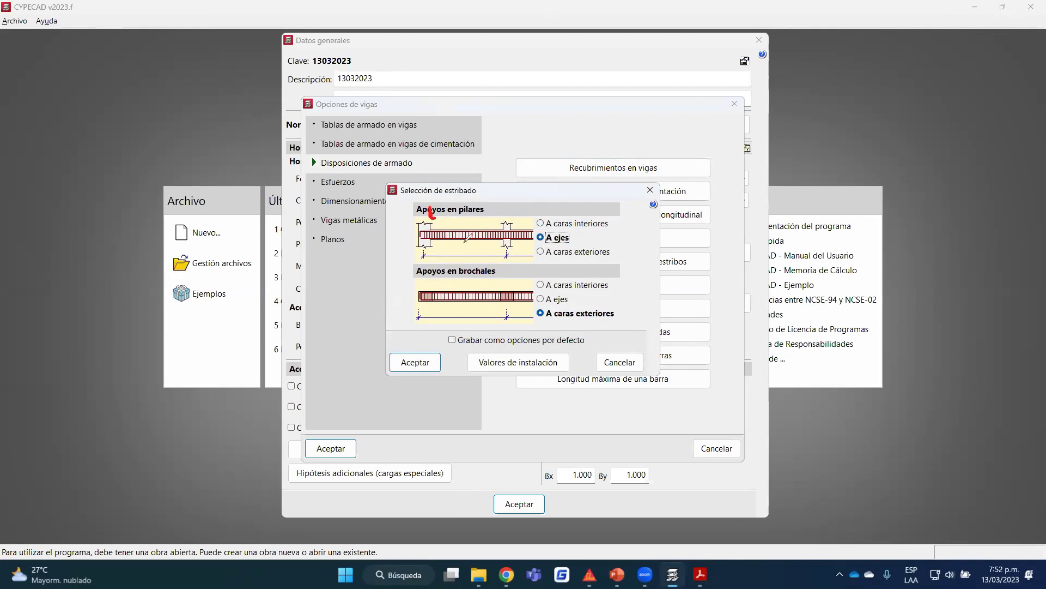
click(431, 211)
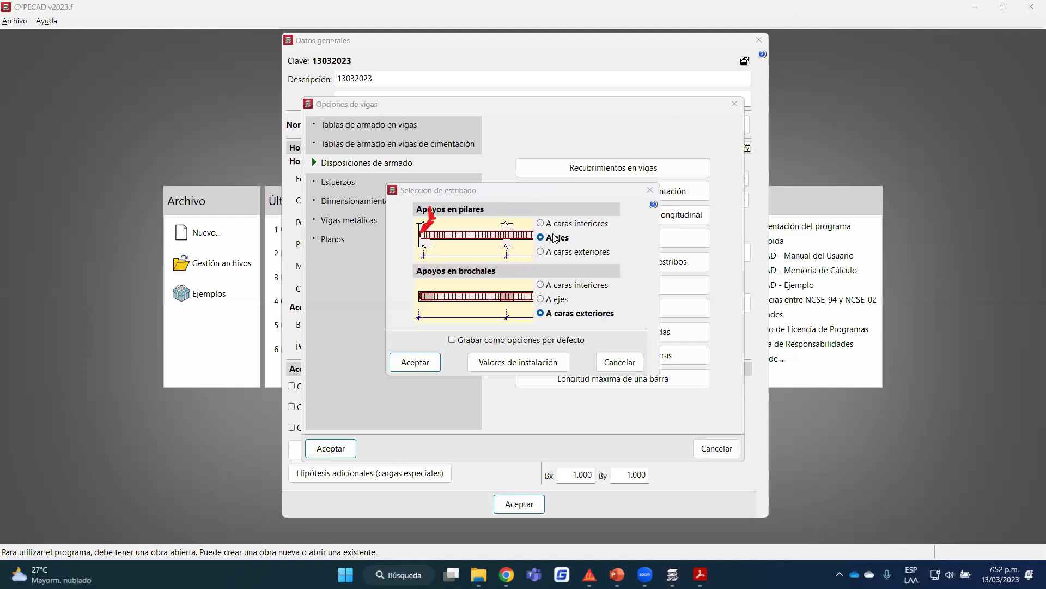
click(566, 251)
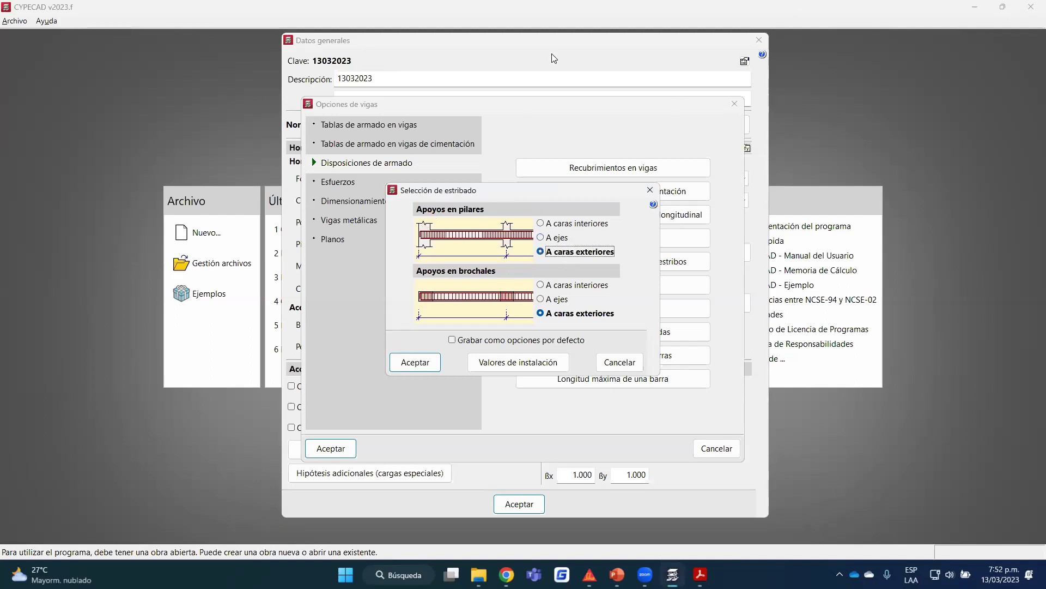
click(450, 215)
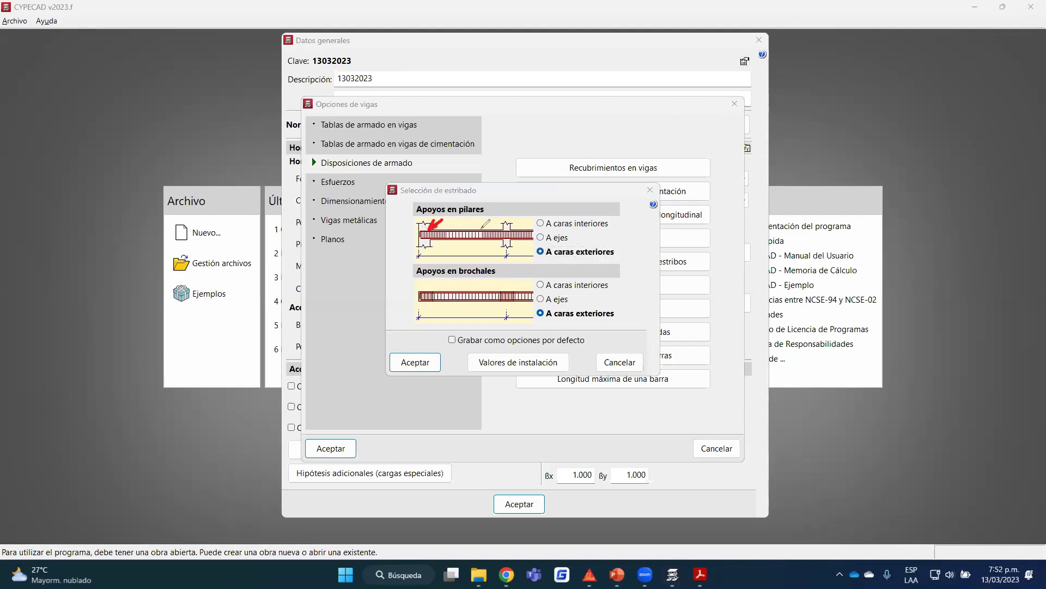
mouse_move(430, 226)
mouse_down()
mouse_move(394, 229)
mouse_move(433, 221)
mouse_up()
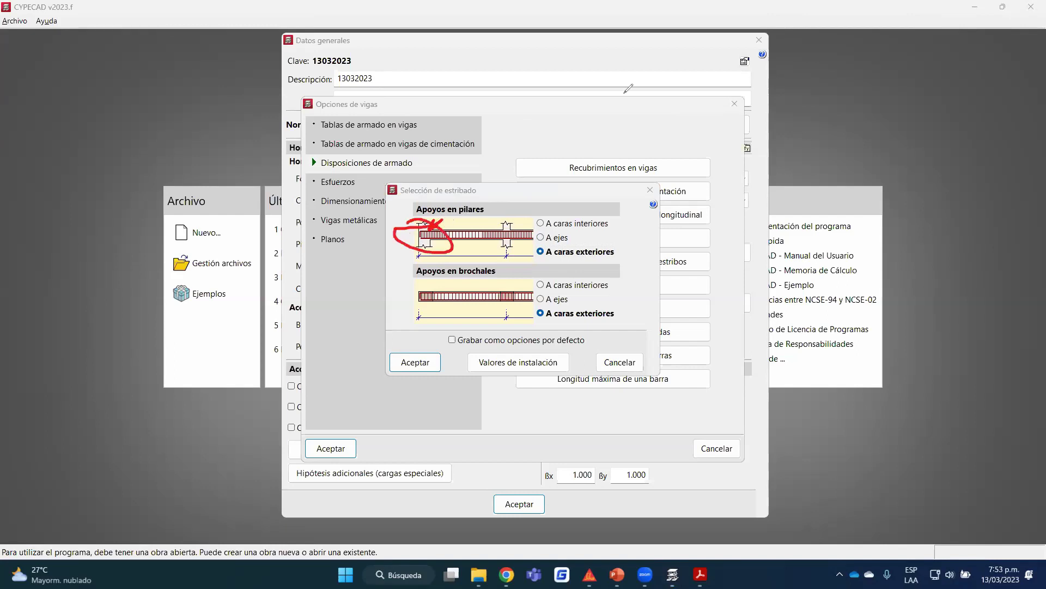
Set the stirrup selection for column supports to A caras interiores, point out the brochal supports in the diagram, and accept.
click(568, 220)
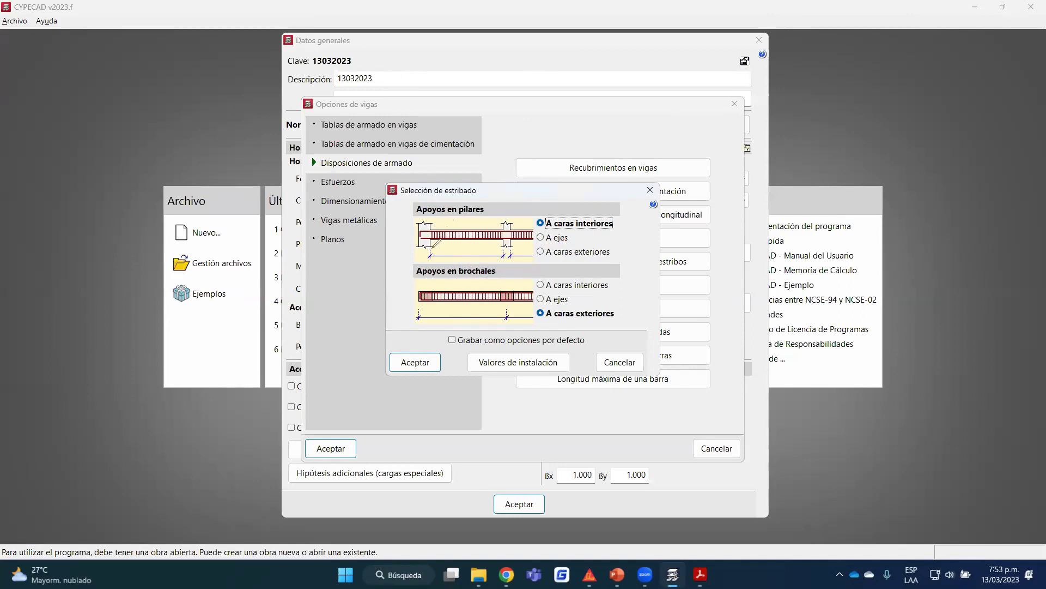
drag(438, 278, 432, 290)
drag(508, 276, 511, 283)
key(Escape)
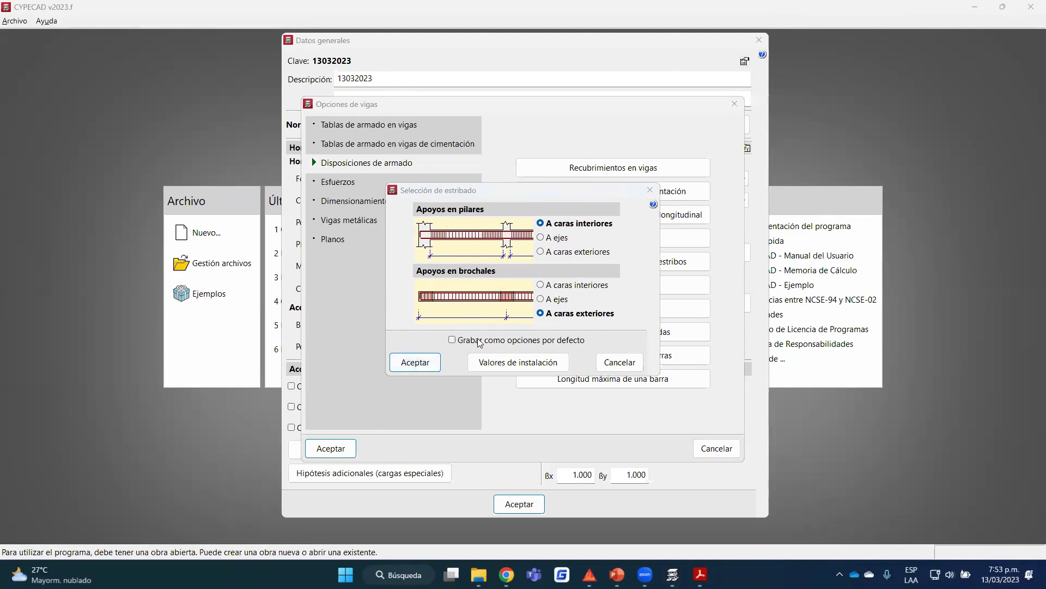
click(416, 362)
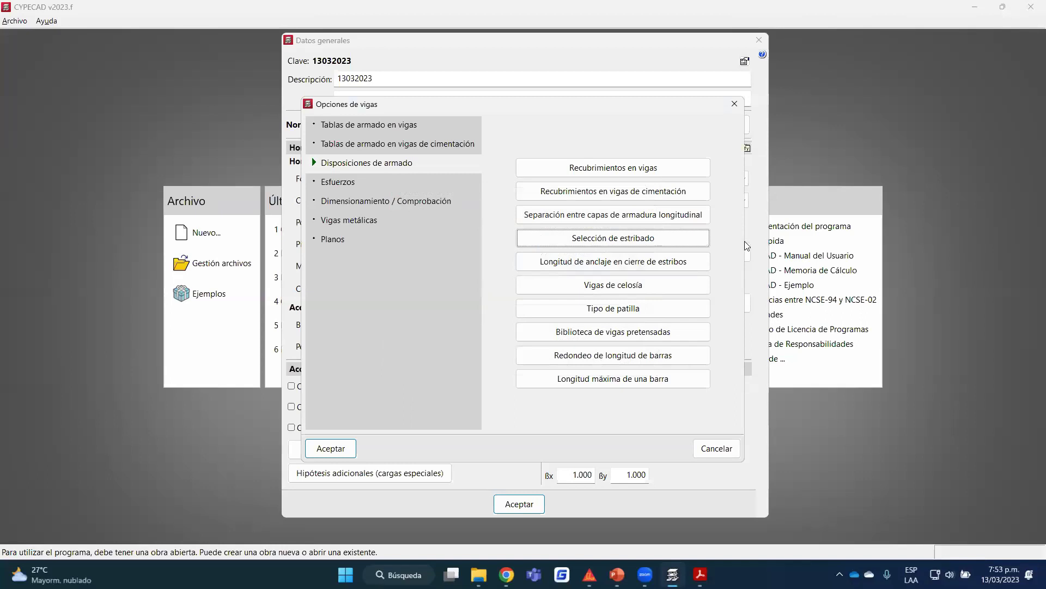
Set the anchorage length L for 135° stirrup closure to 8 stirrup diameters and accept it.
click(681, 263)
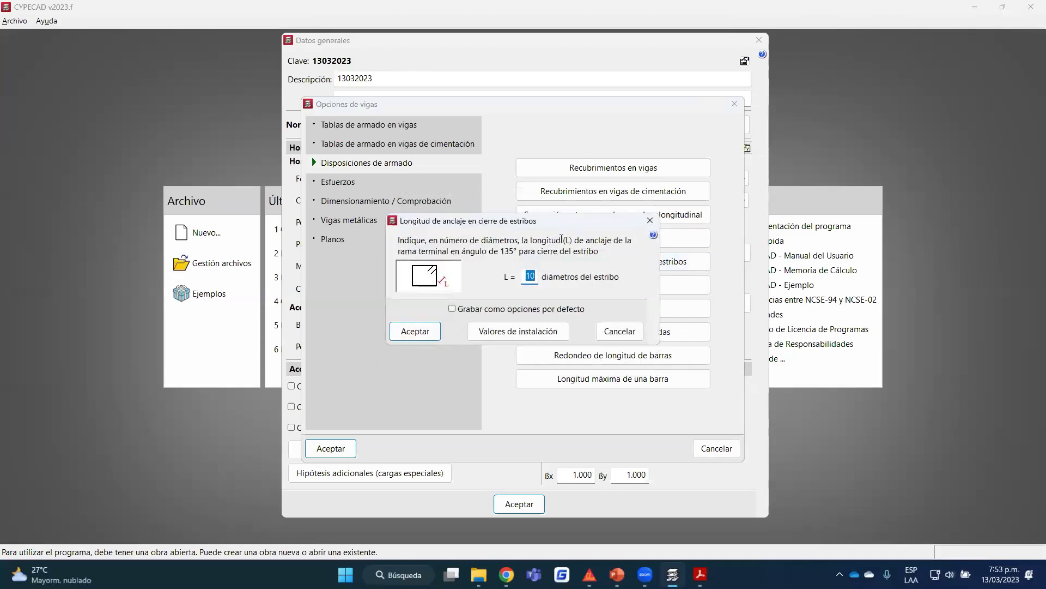
drag(552, 221, 390, 213)
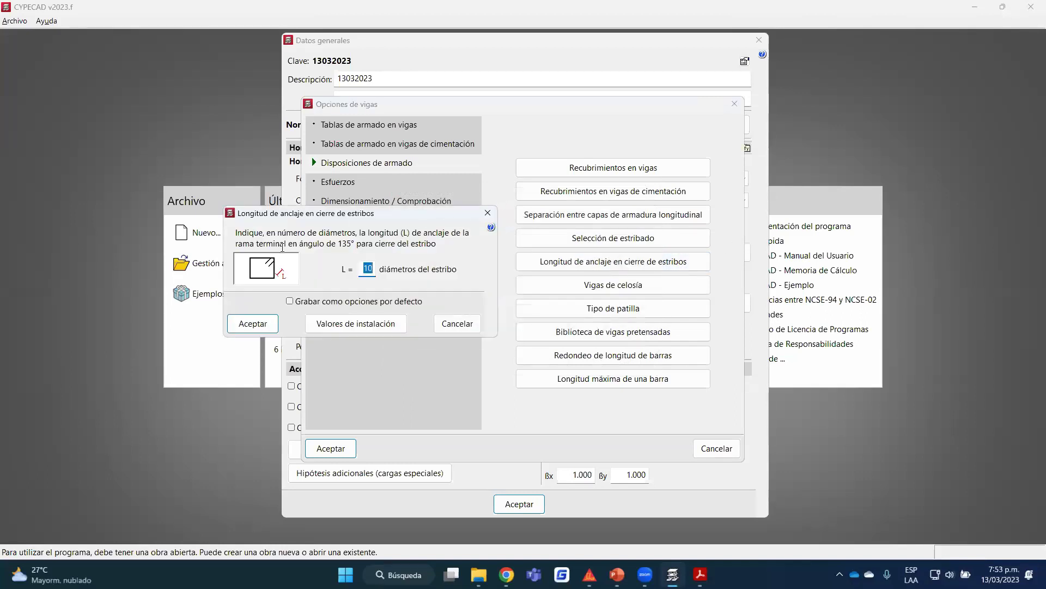
text(8)
click(253, 323)
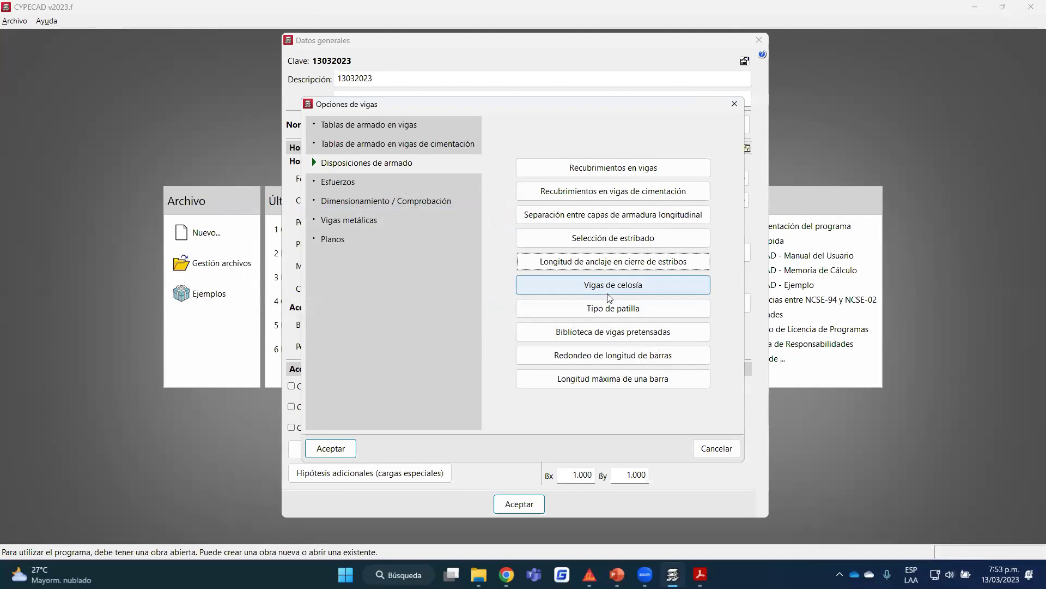
Review the beam hook type, bar length rounding and maximum bar length settings, leaving them unchanged.
click(649, 307)
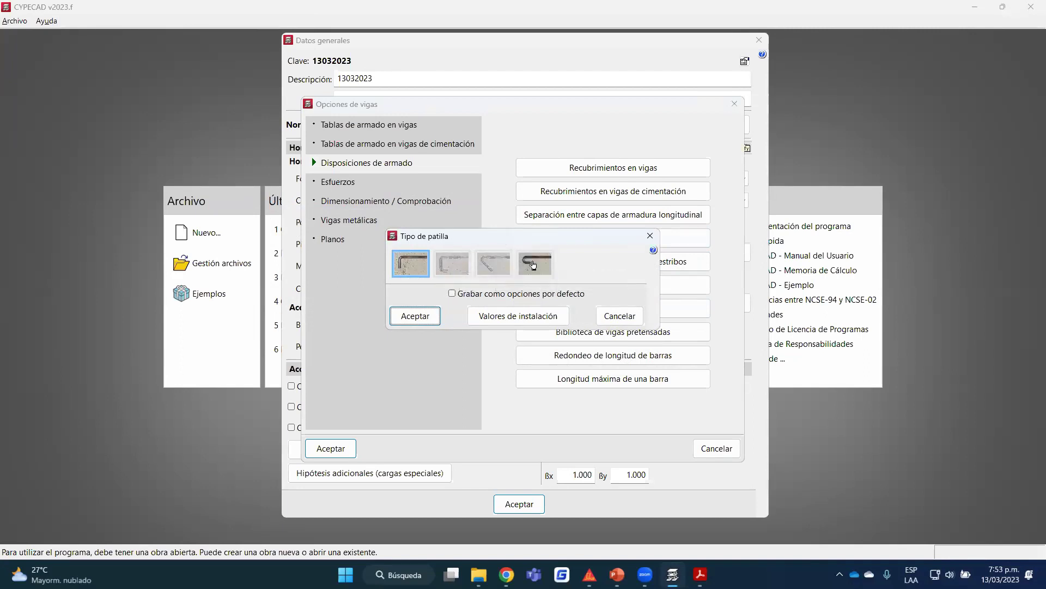
click(416, 316)
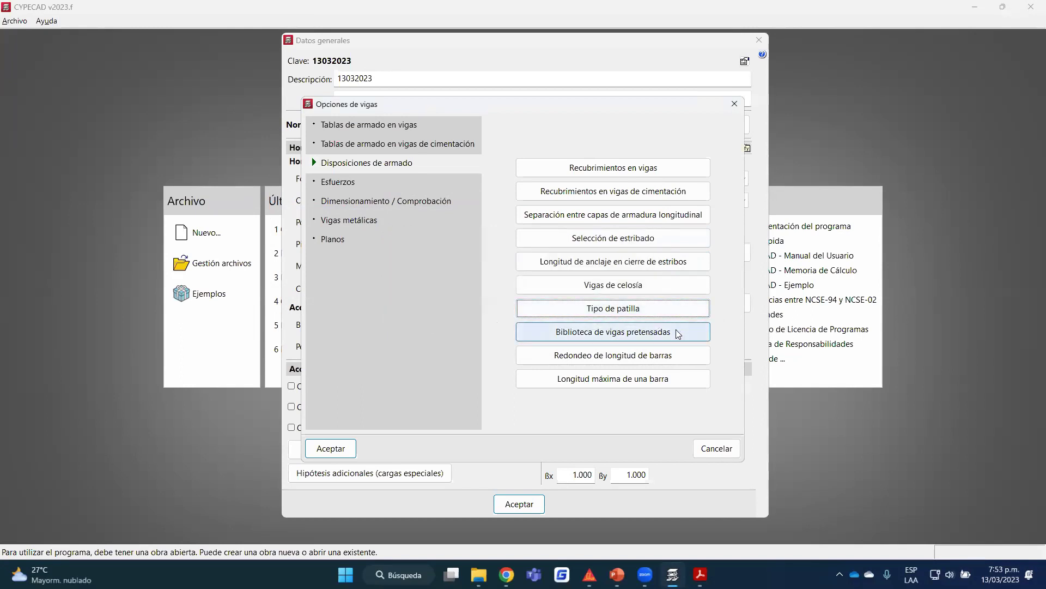
click(659, 362)
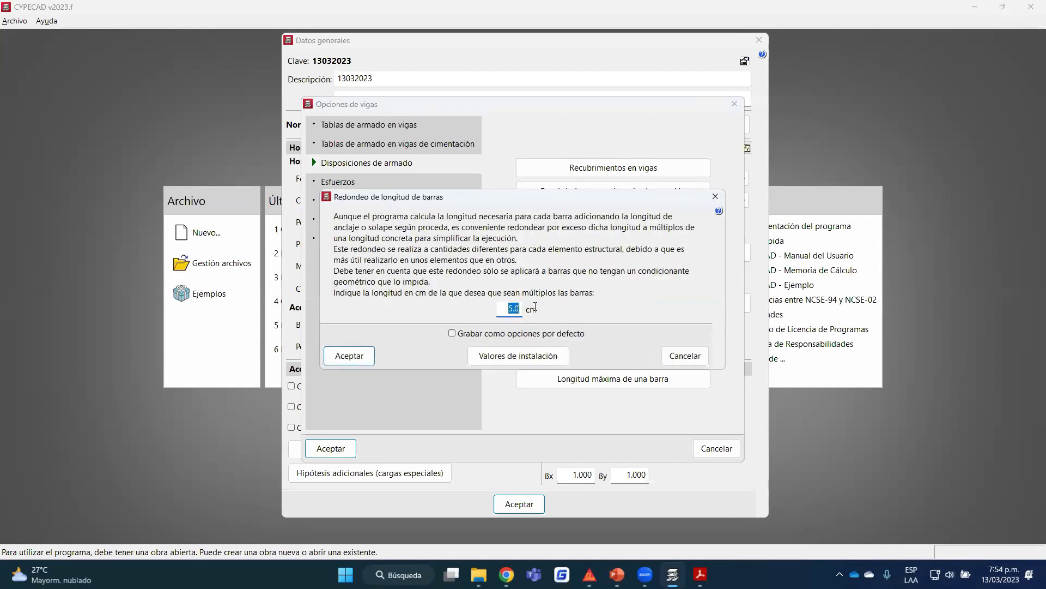
click(350, 356)
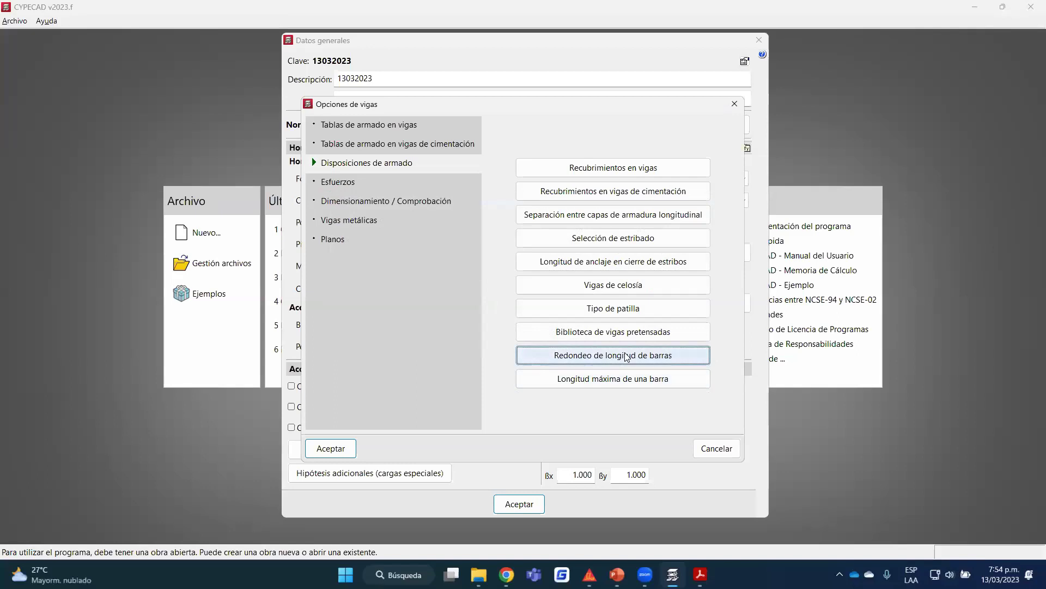
click(628, 379)
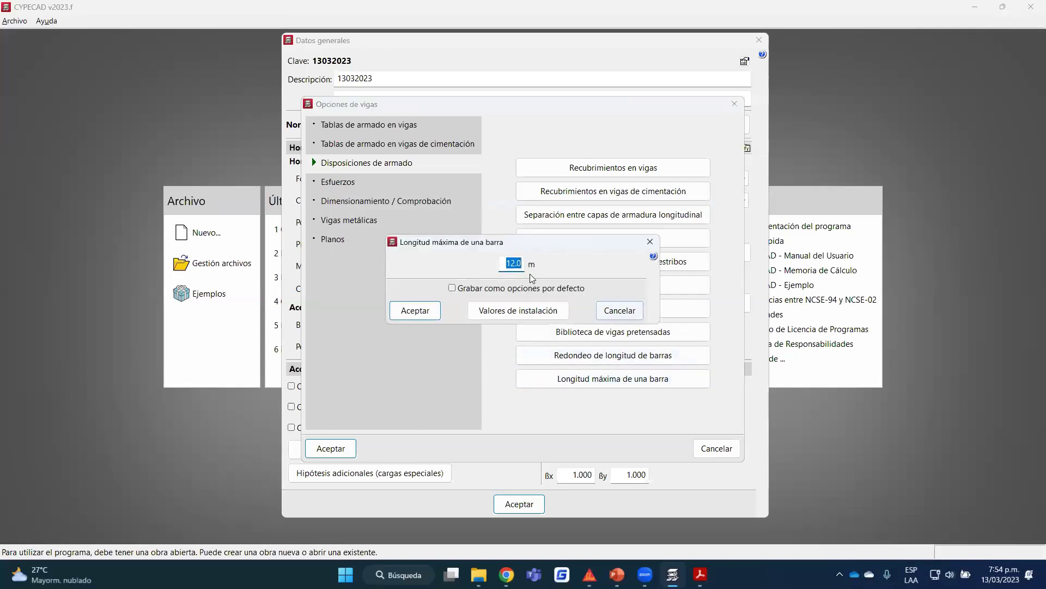
click(649, 241)
Review the minimum moments to cover with beam reinforcement in the forces options, toggling the negative moments option, and accept the dialog.
click(339, 182)
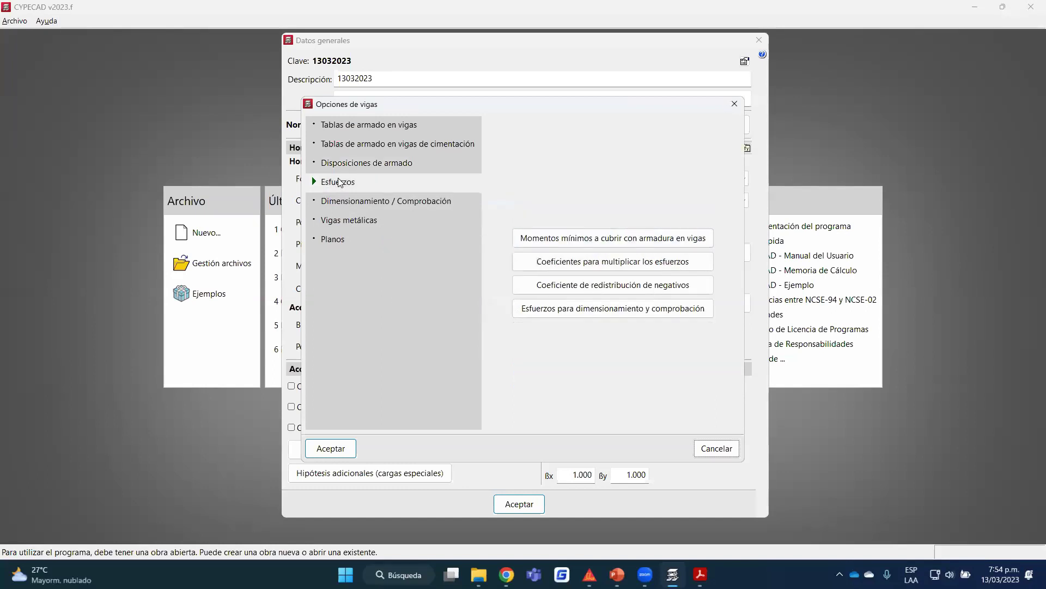
click(593, 239)
drag(571, 248, 624, 265)
click(457, 284)
click(459, 285)
click(462, 286)
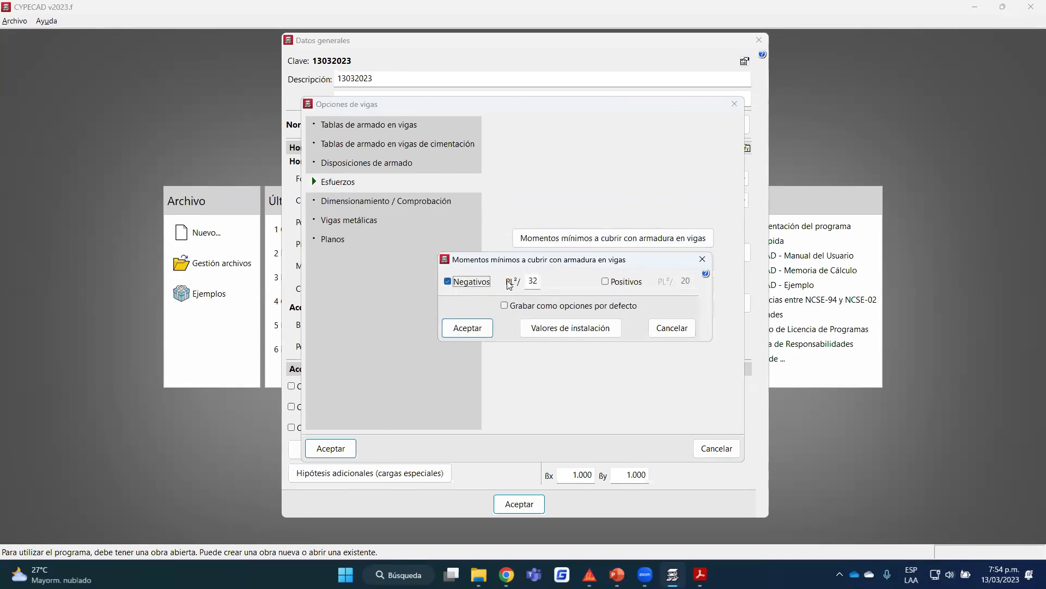
click(465, 284)
click(477, 327)
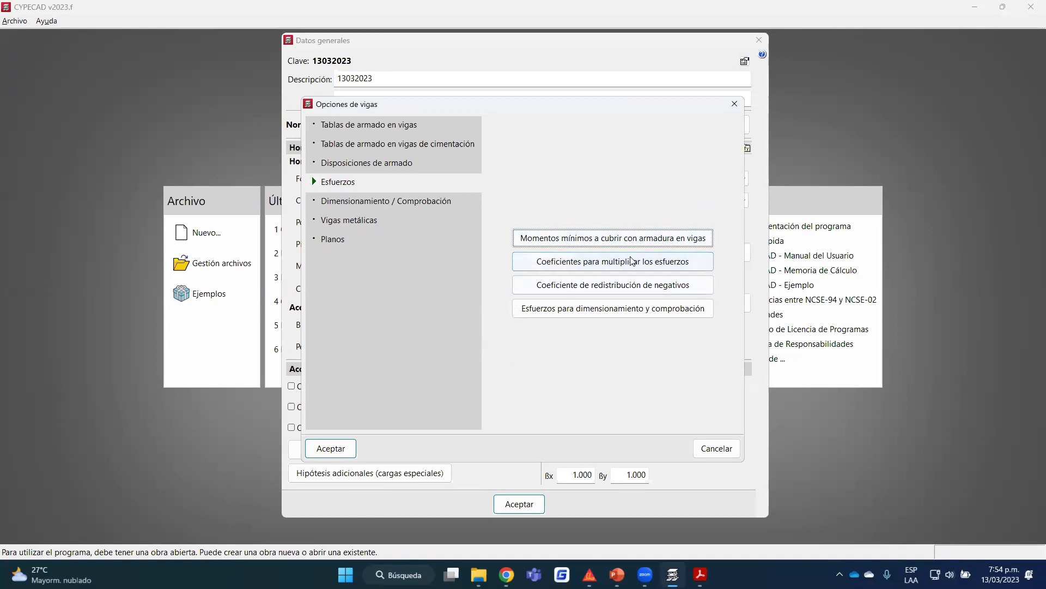
Review the force multiplication coefficients and the negative moment redistribution coefficient for beams, closing both without changes.
click(606, 261)
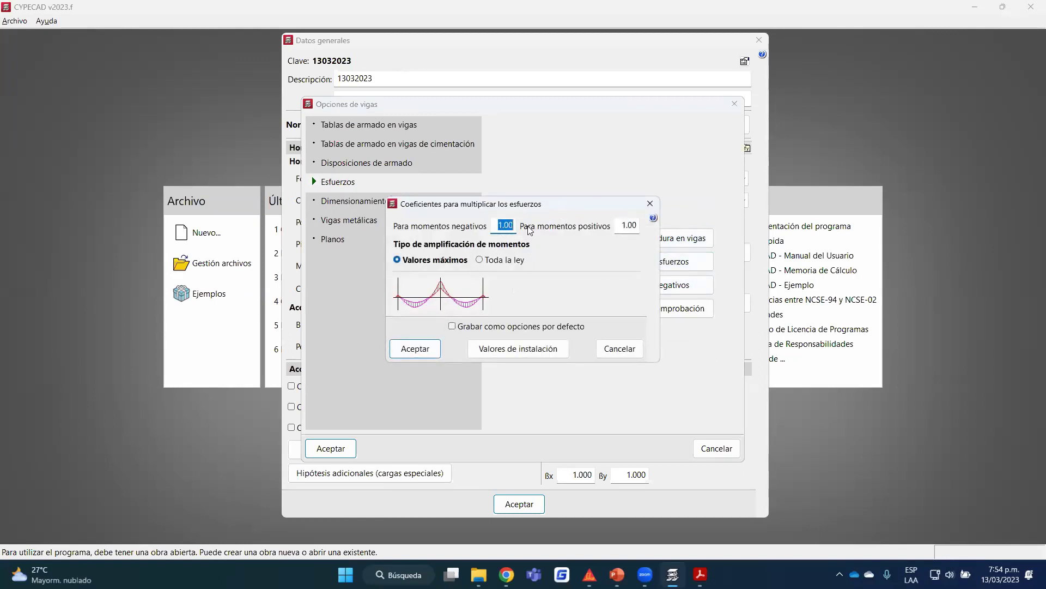
click(648, 204)
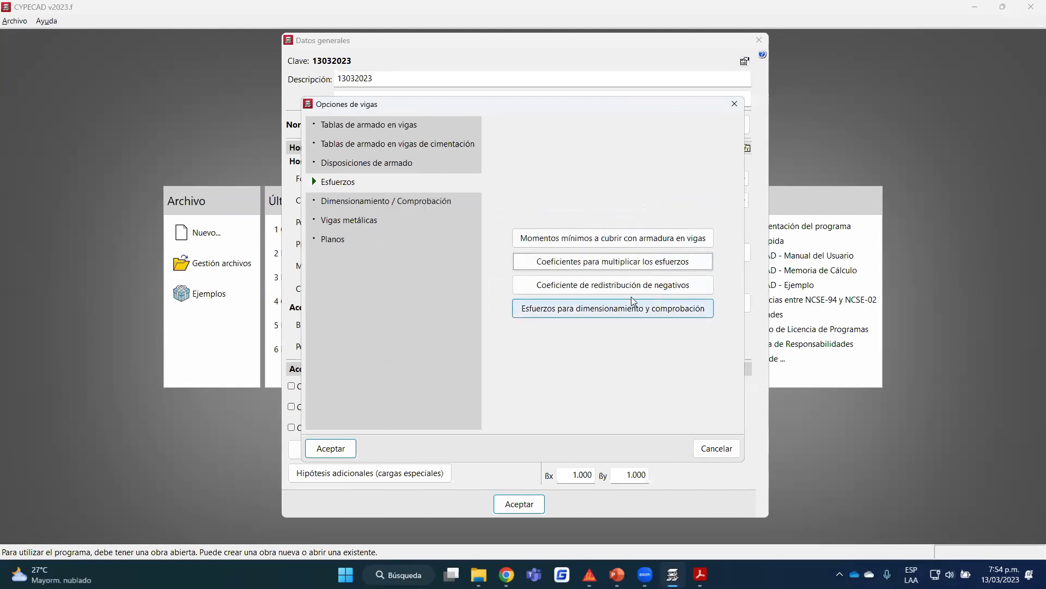
click(662, 290)
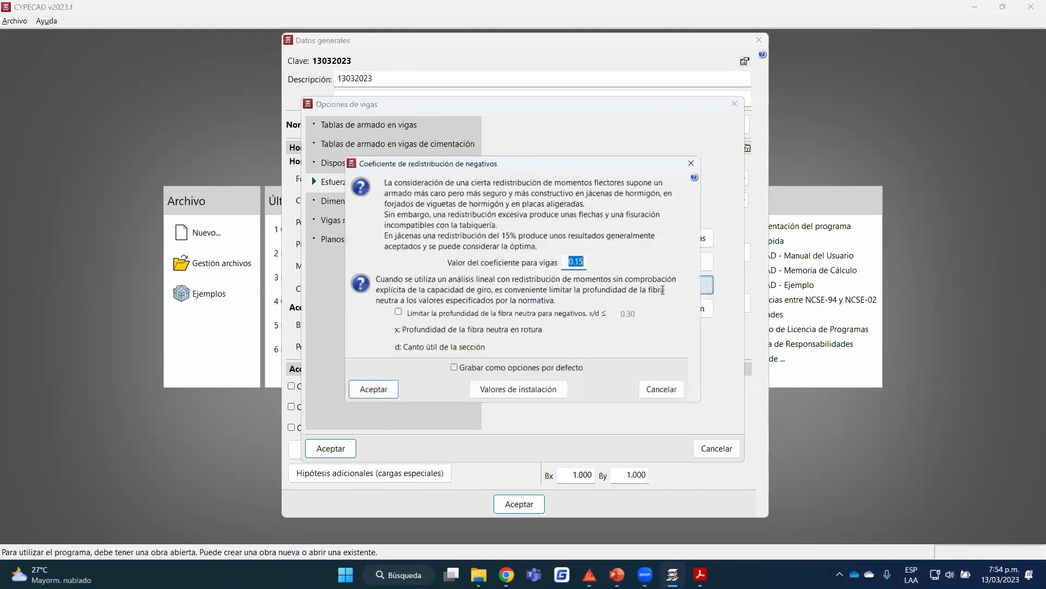
click(695, 161)
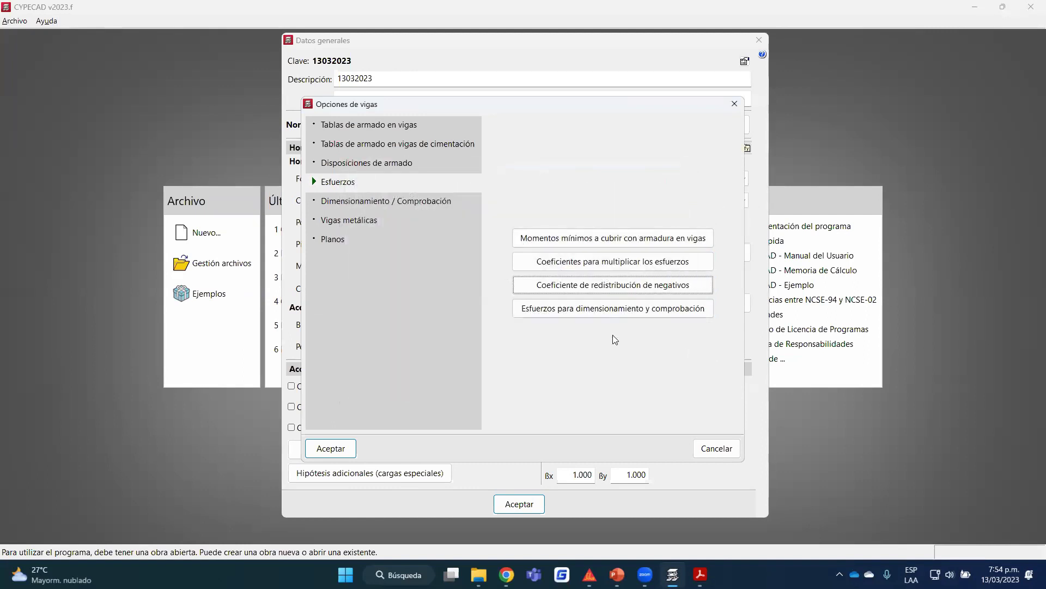
Compare the two options for beam design and checking forces, reselect only the forces in the clear span, and close the dialog.
click(615, 314)
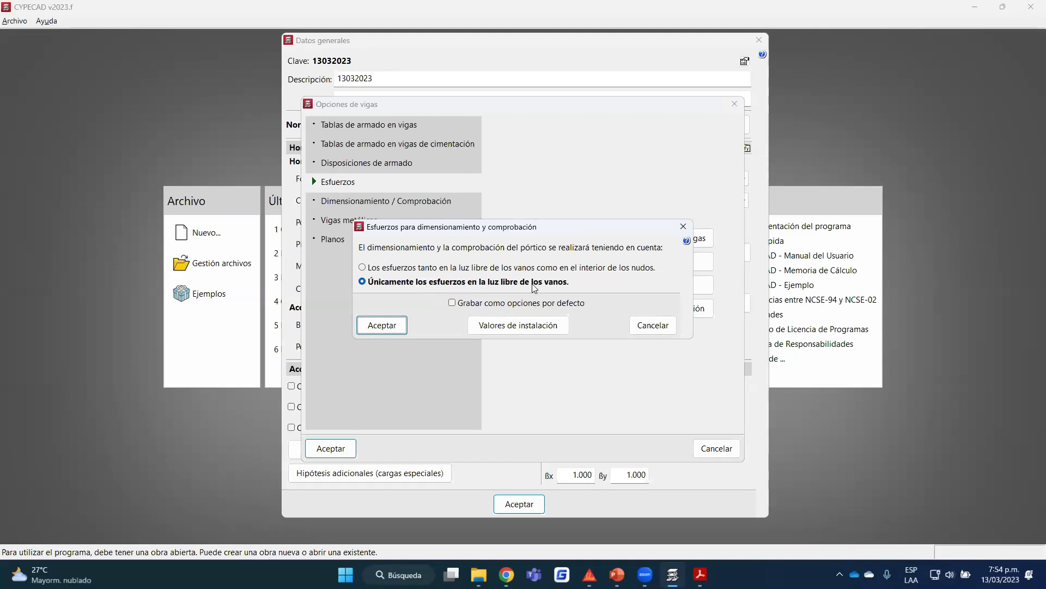
click(434, 271)
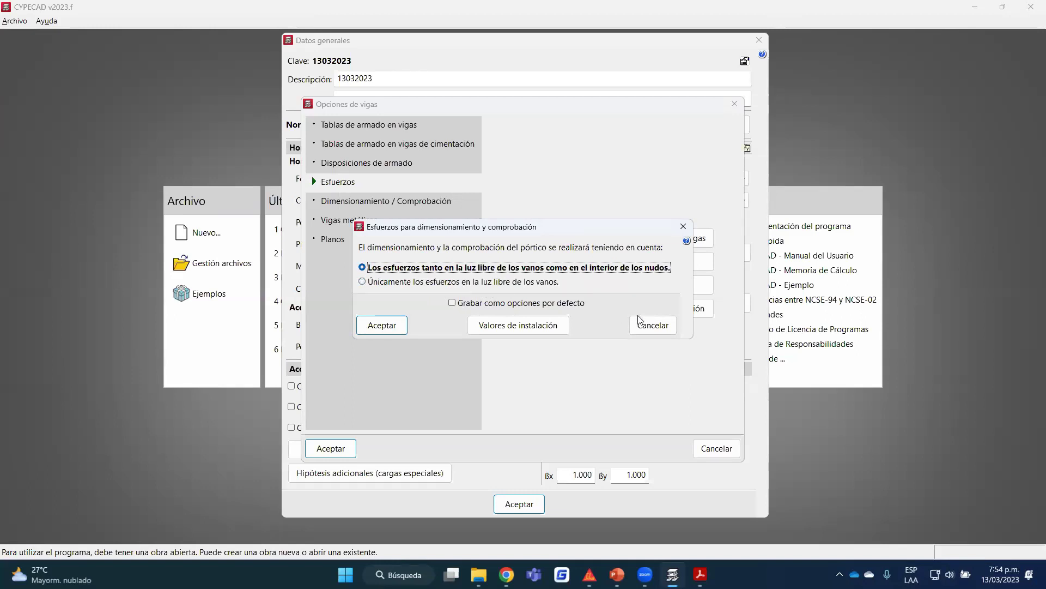
click(410, 283)
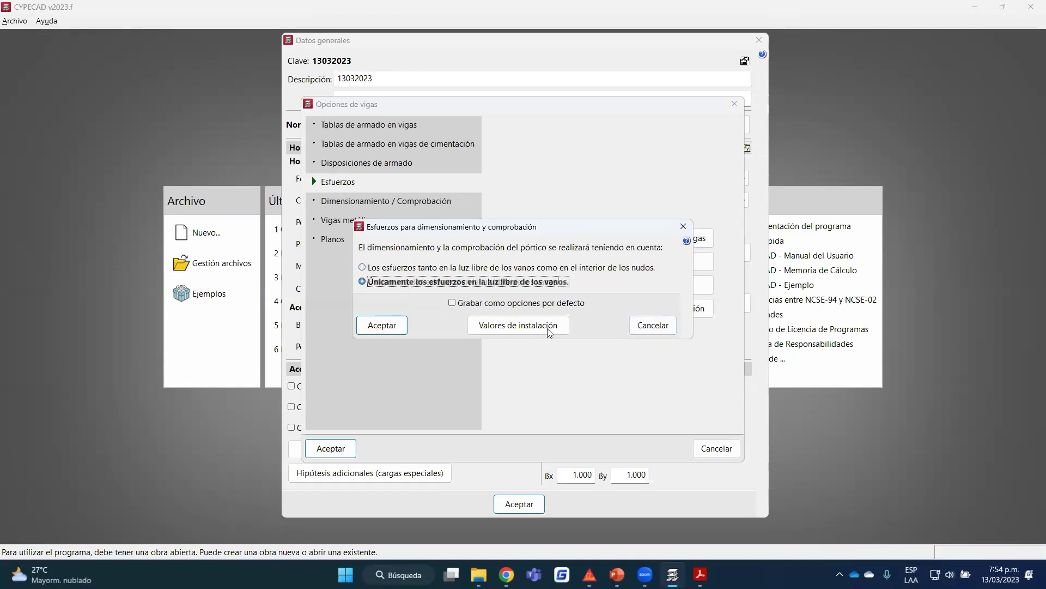
click(682, 224)
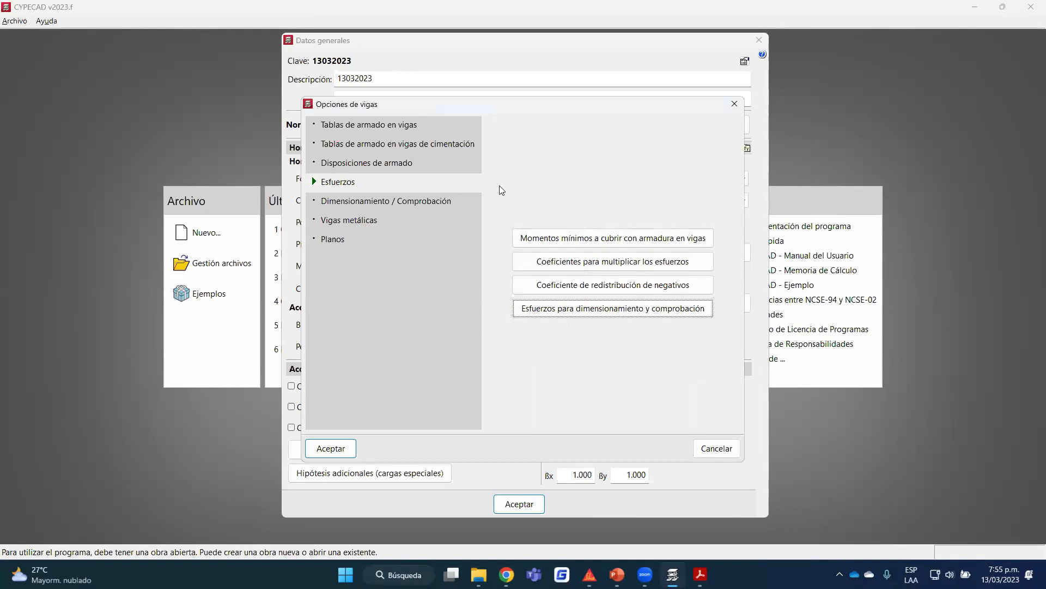
Examine the girder reinforcement (Armados de jácenas) option groups in the beam design and checking options.
click(402, 206)
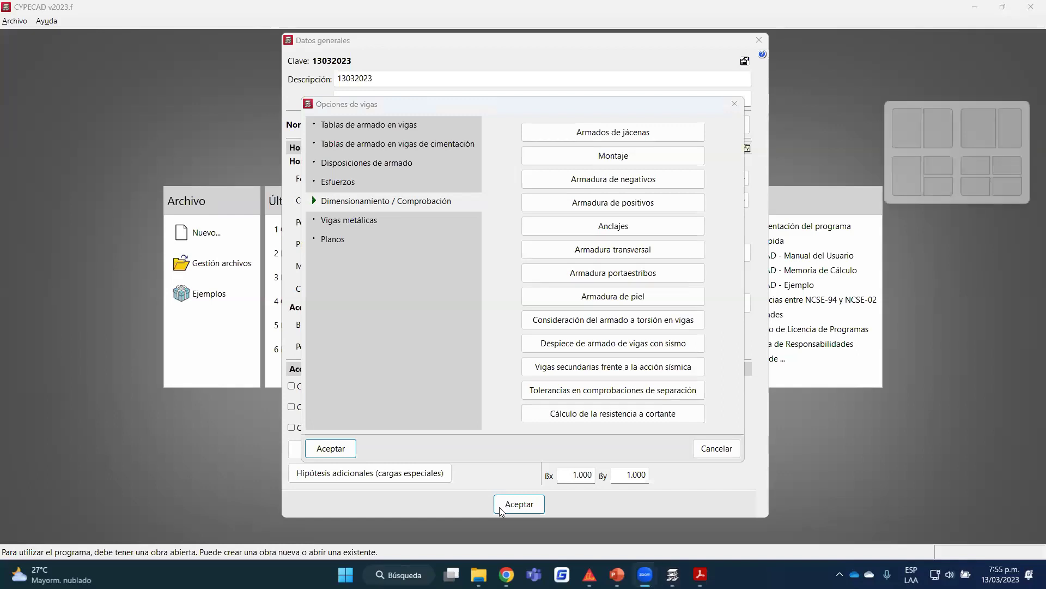
click(649, 134)
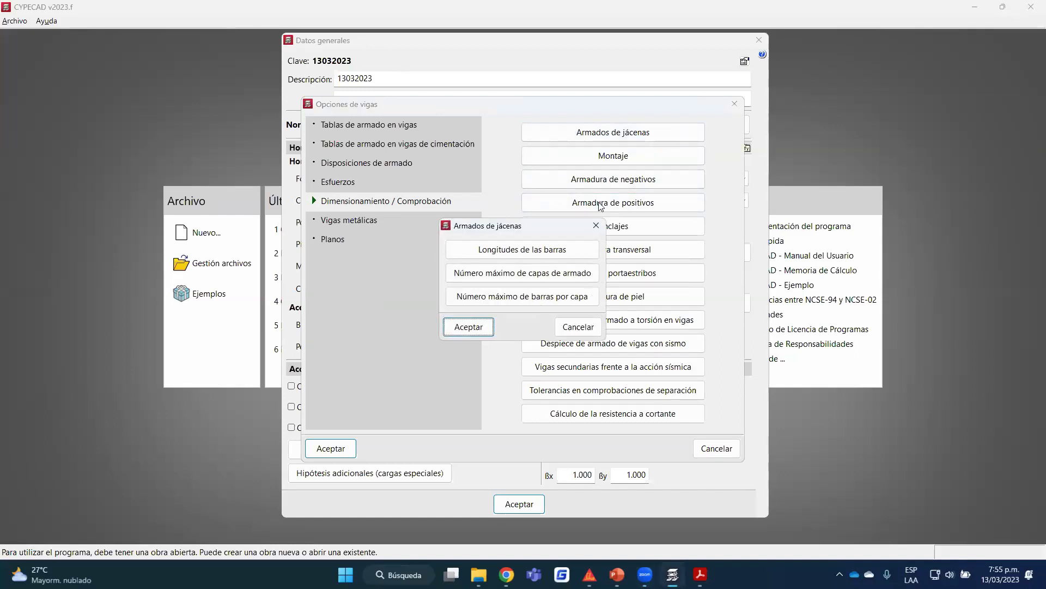
click(595, 225)
click(620, 132)
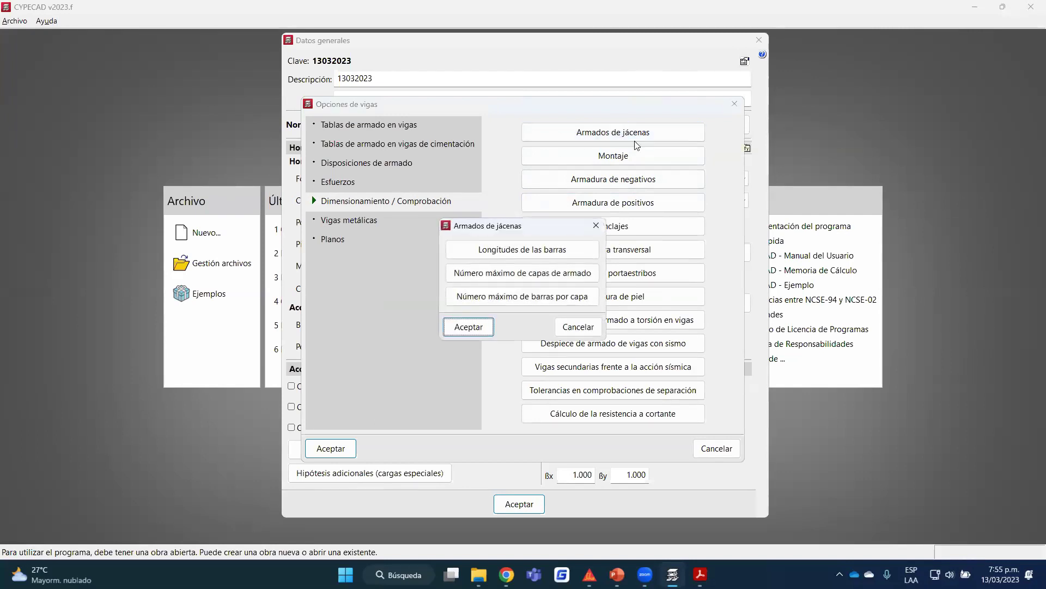
click(597, 226)
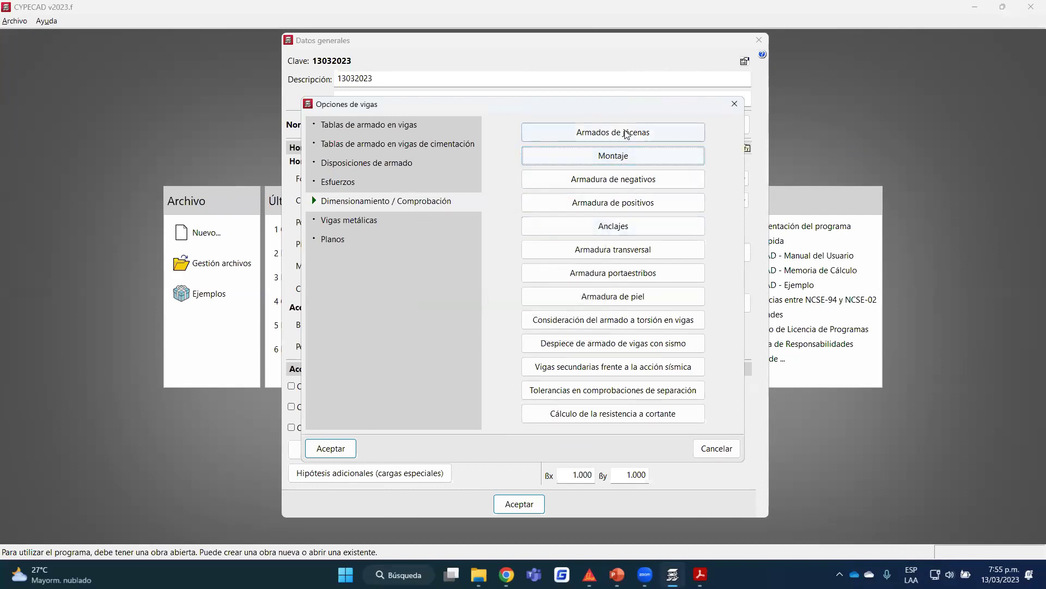
Review the bar lengths, maximum reinforcement layers and maximum bars per layer for girder reinforcement, closing the dialogs without changes.
click(620, 135)
click(518, 249)
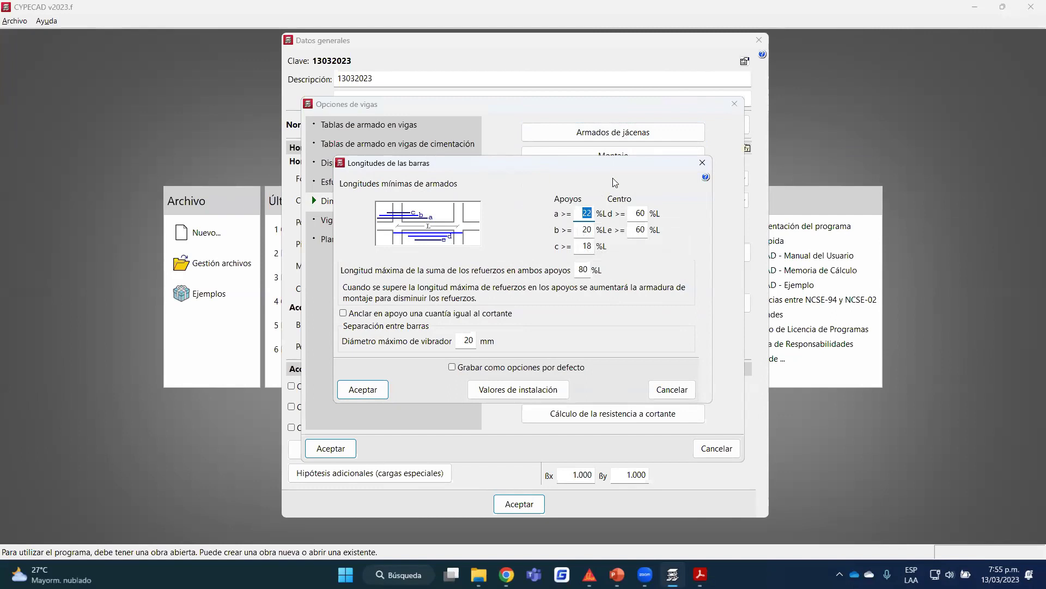
click(700, 163)
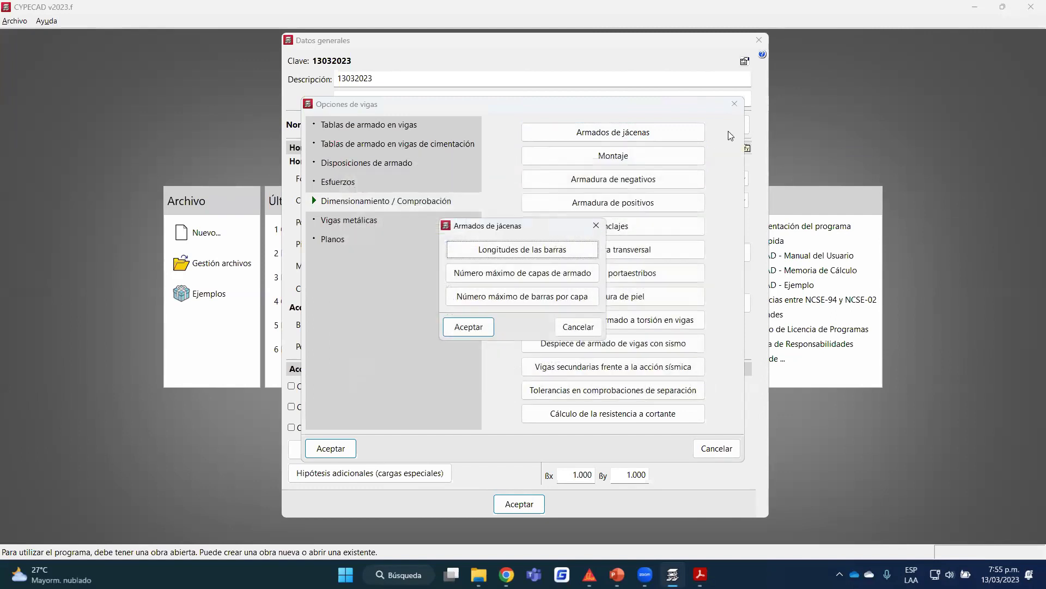
click(515, 278)
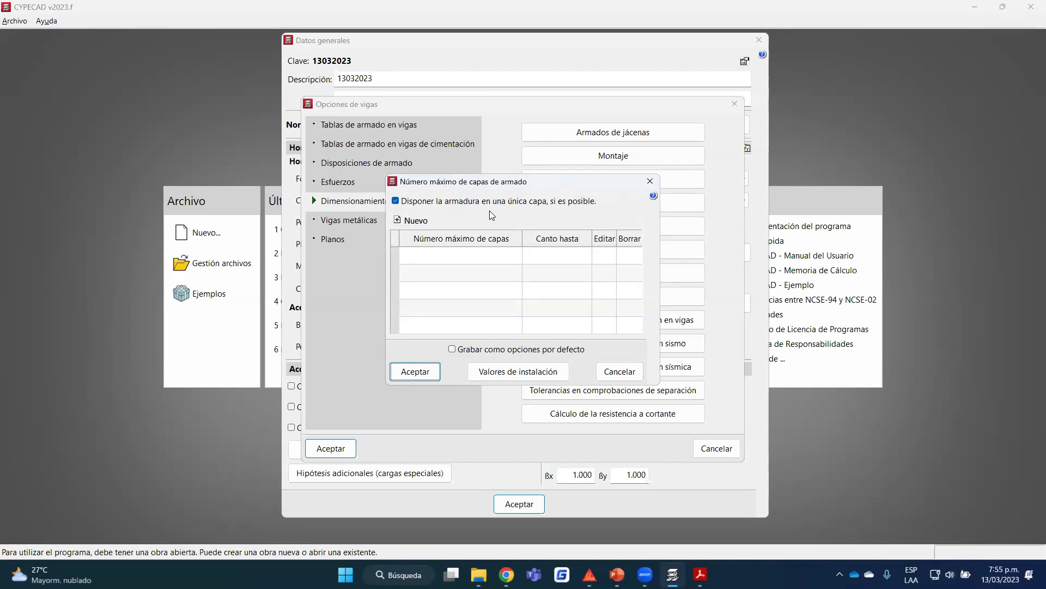
click(656, 180)
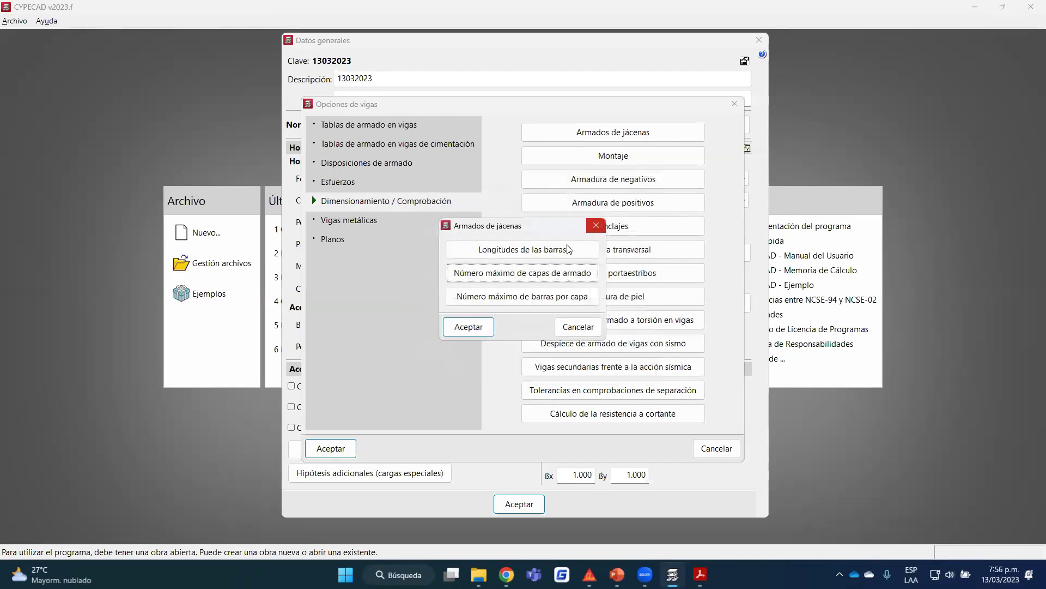
click(523, 297)
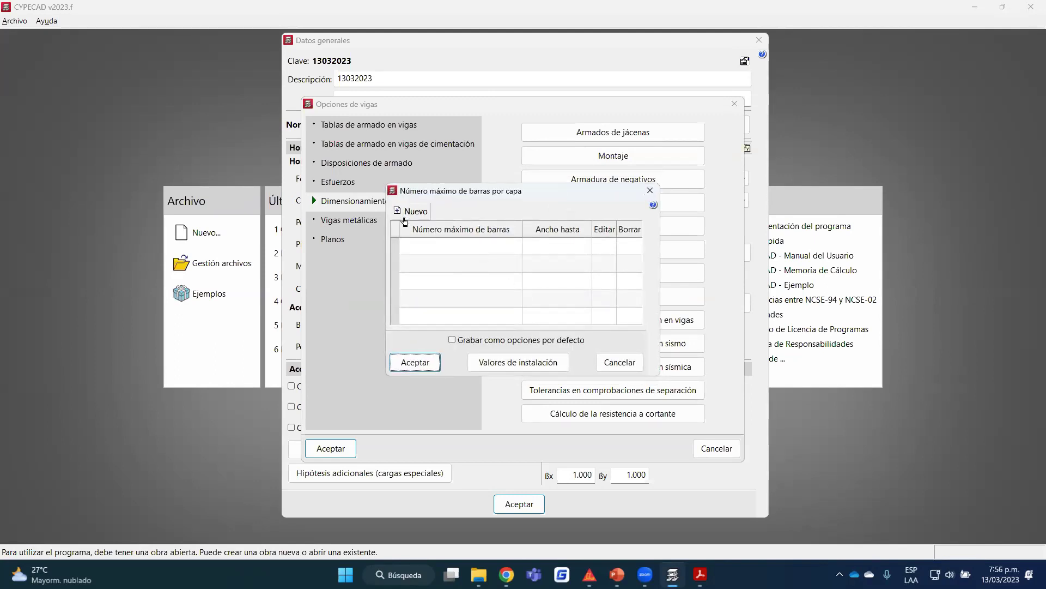
click(650, 191)
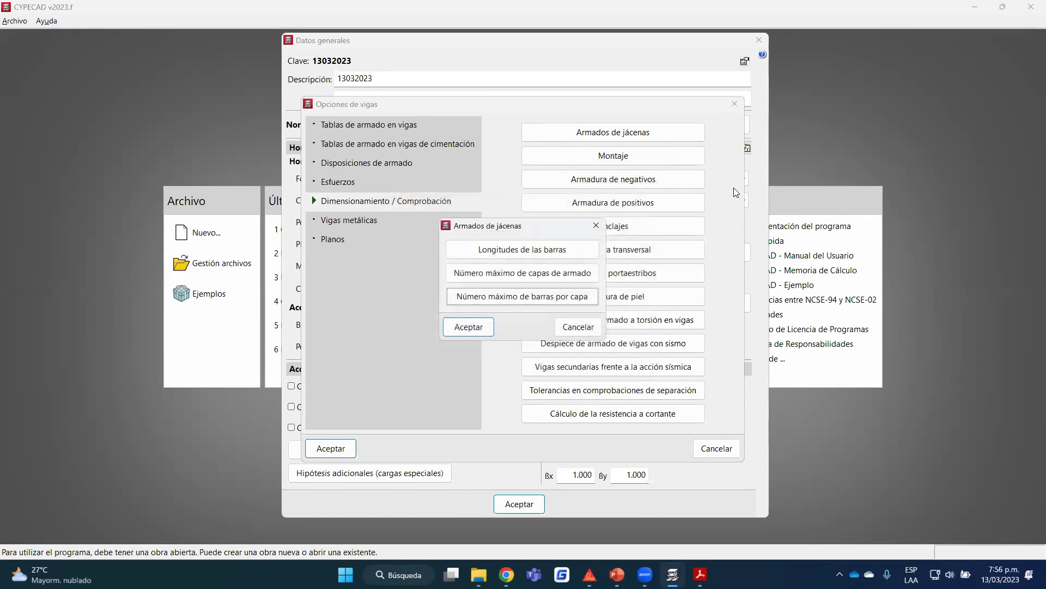
click(599, 226)
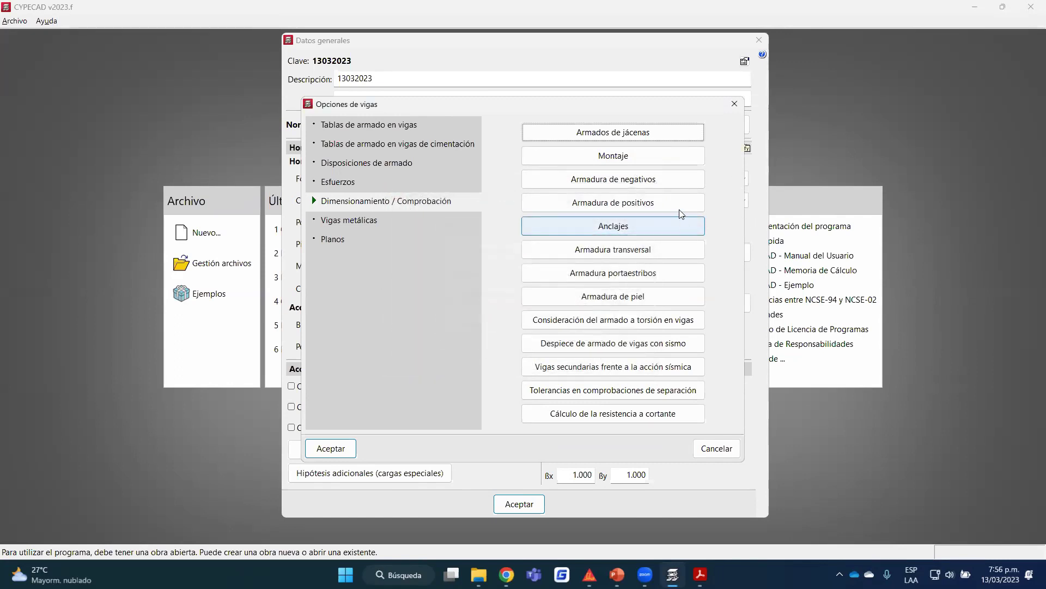
Review the positive reinforcement options for end hooks, reinforcement centred in the span and hook length, leaving them unchanged.
click(662, 205)
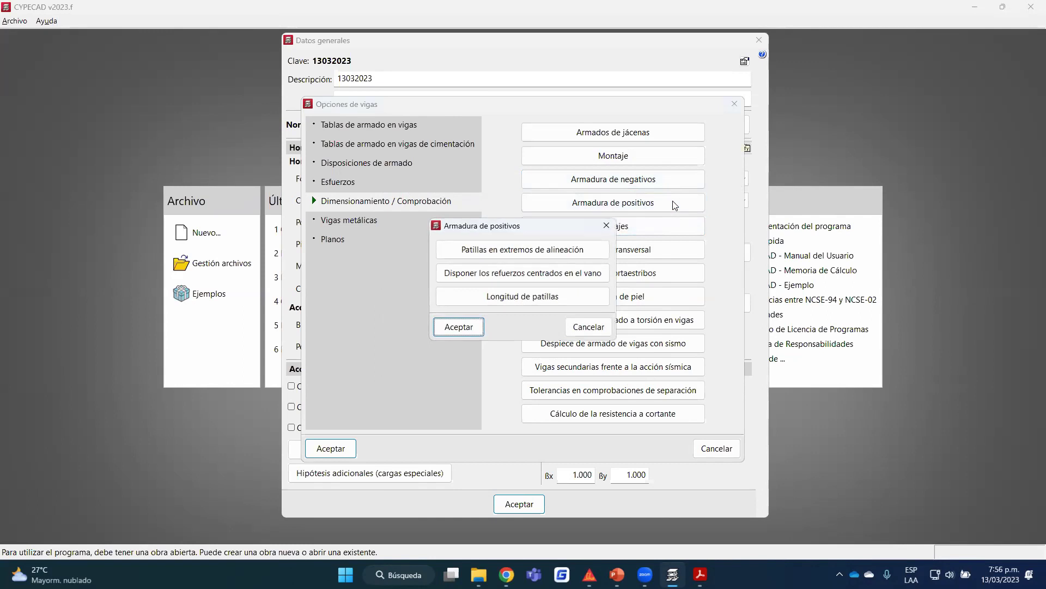
click(546, 256)
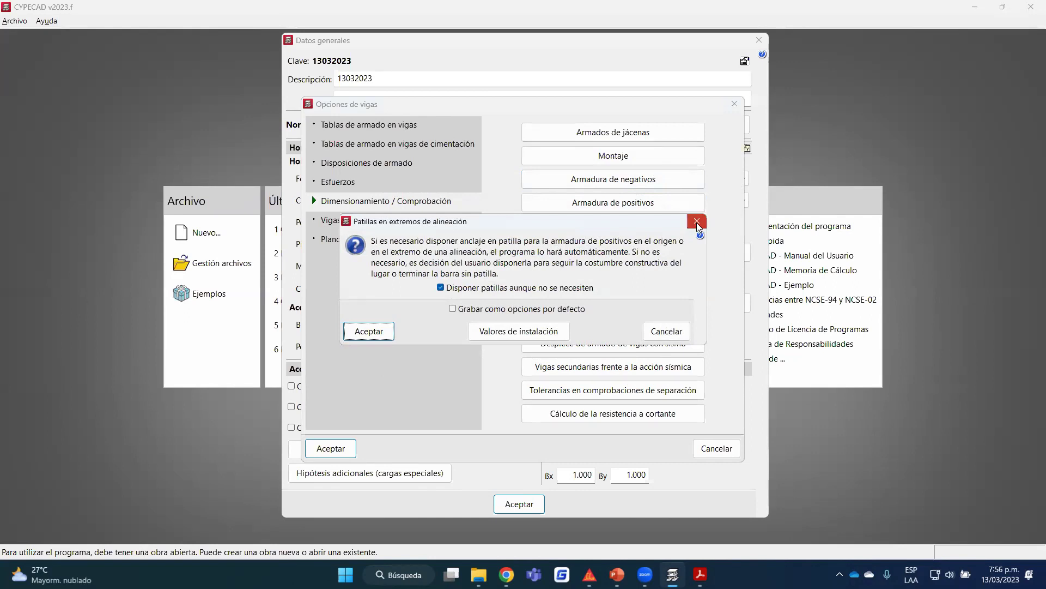
click(696, 222)
click(547, 277)
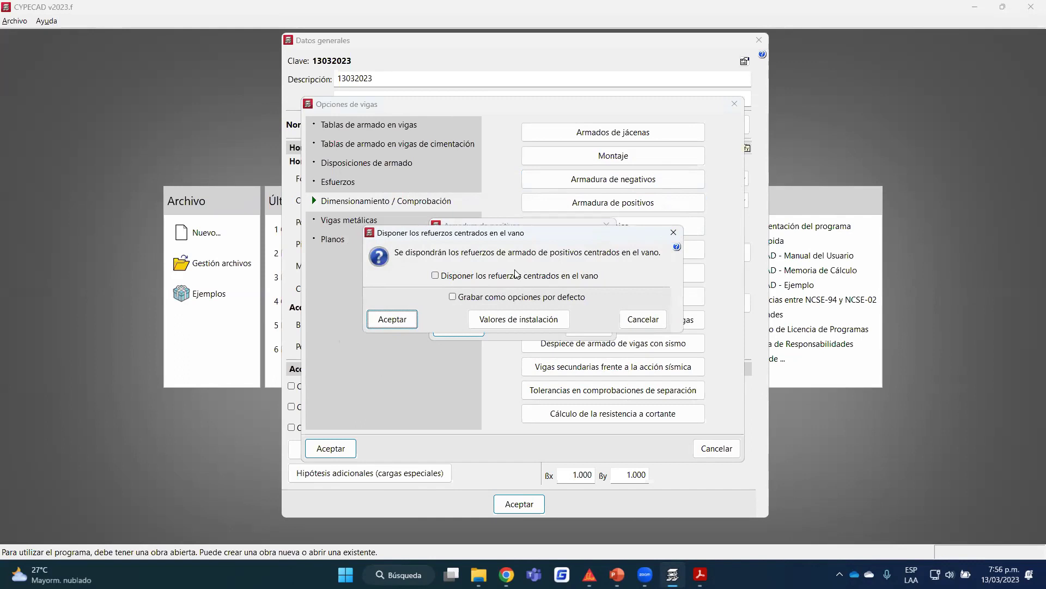
click(674, 232)
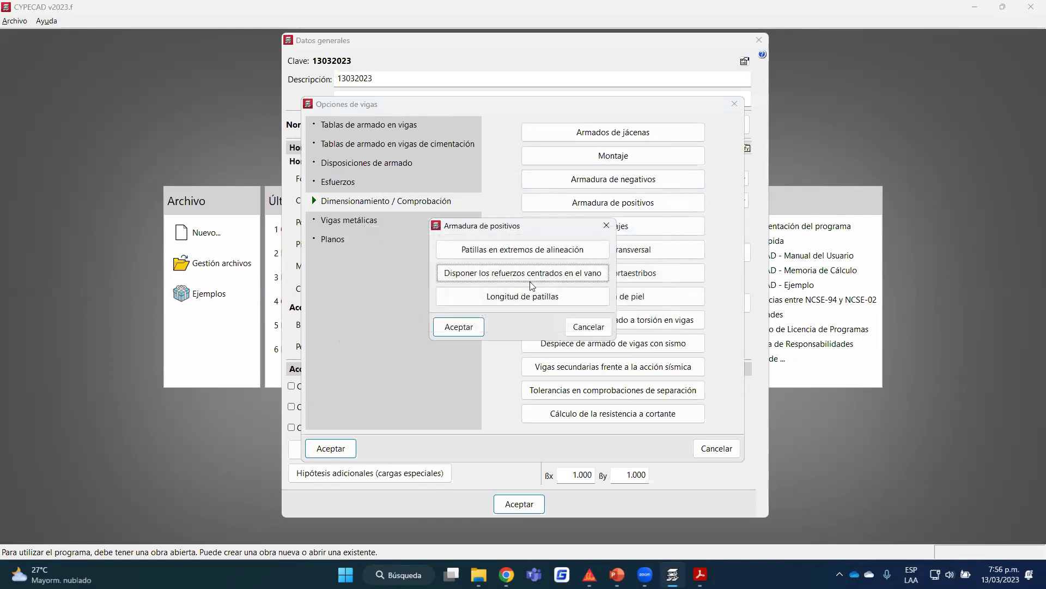
click(520, 296)
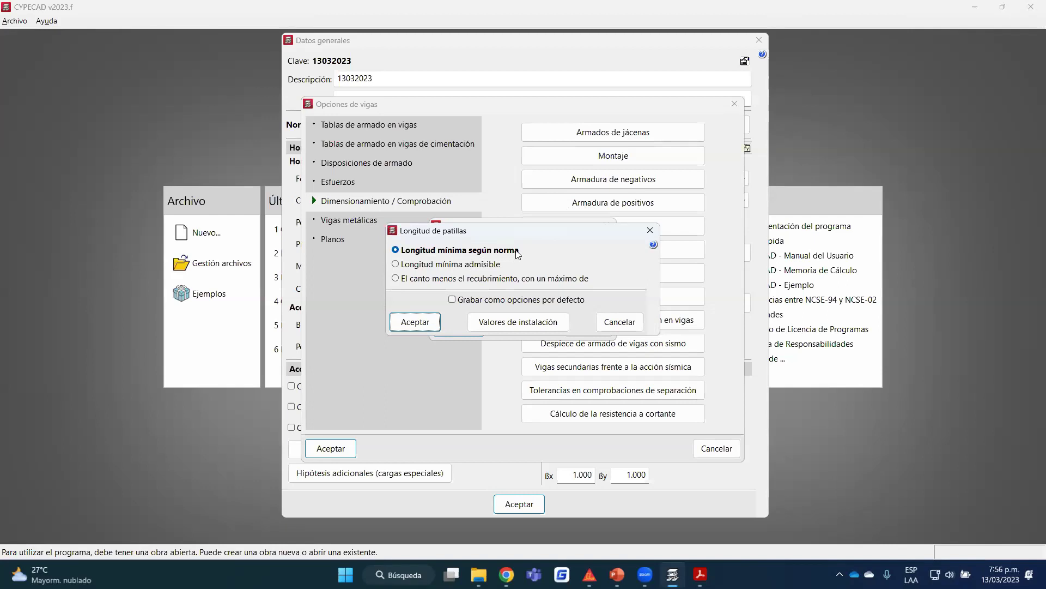
click(650, 230)
click(613, 224)
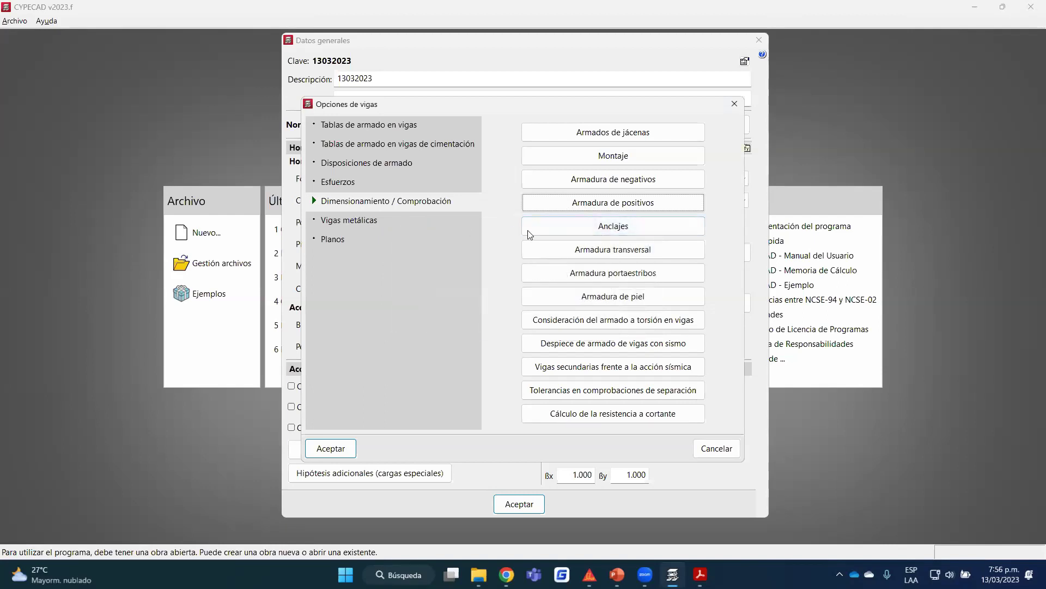
Review the anchorage length and minimum anchorage length options for beams, toggling anchorage from the column's inner face, and close without changes.
click(609, 229)
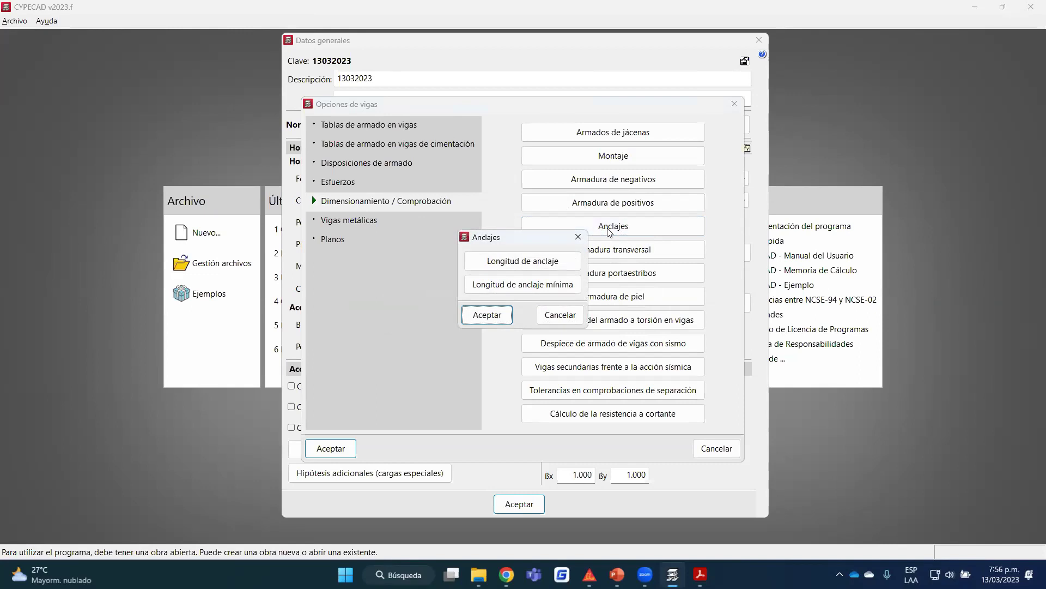
click(533, 264)
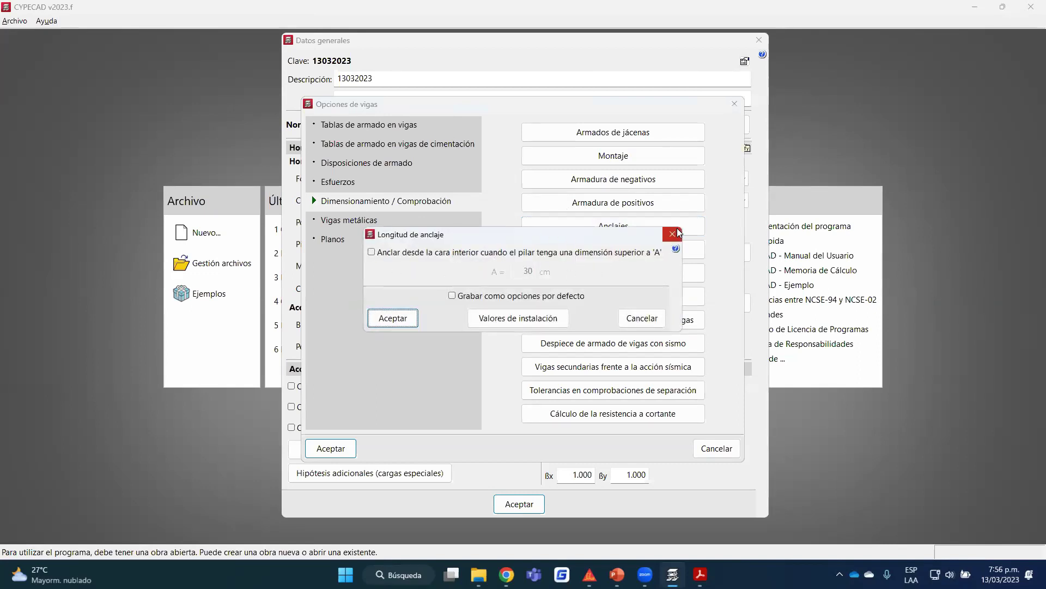
click(424, 252)
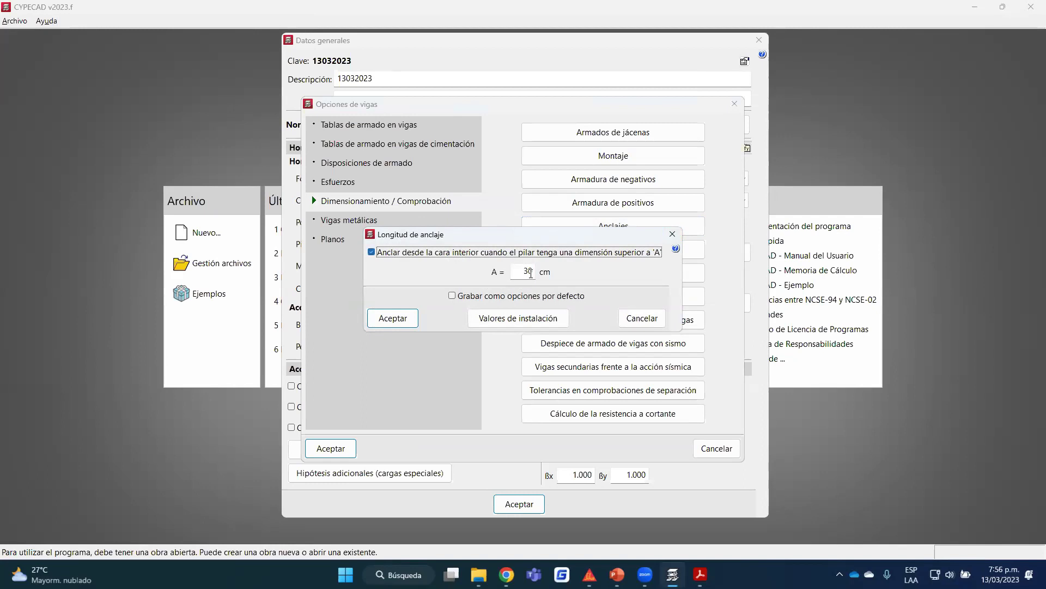
click(512, 254)
click(669, 237)
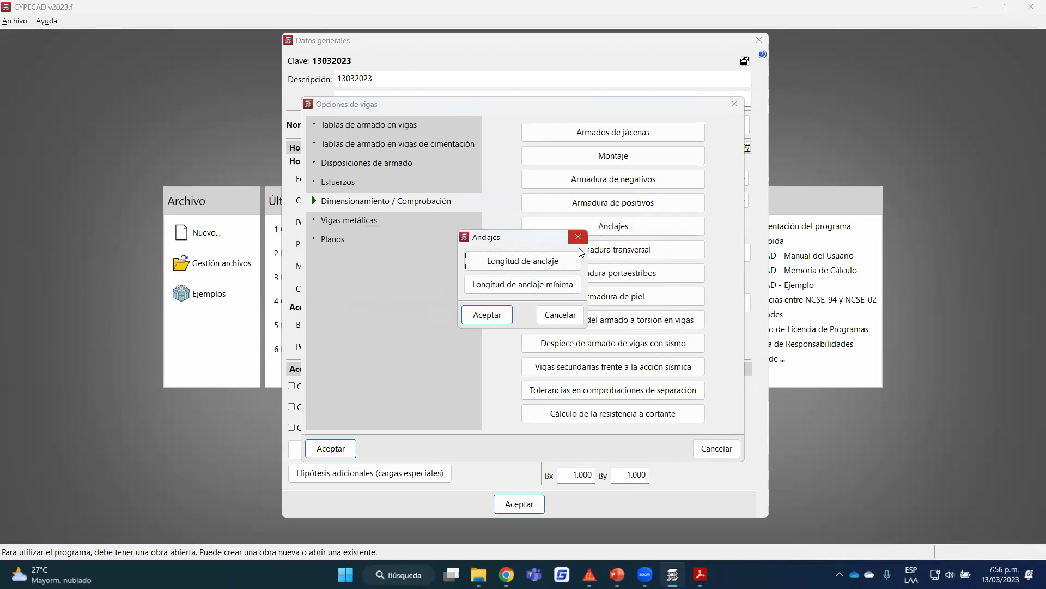
click(556, 285)
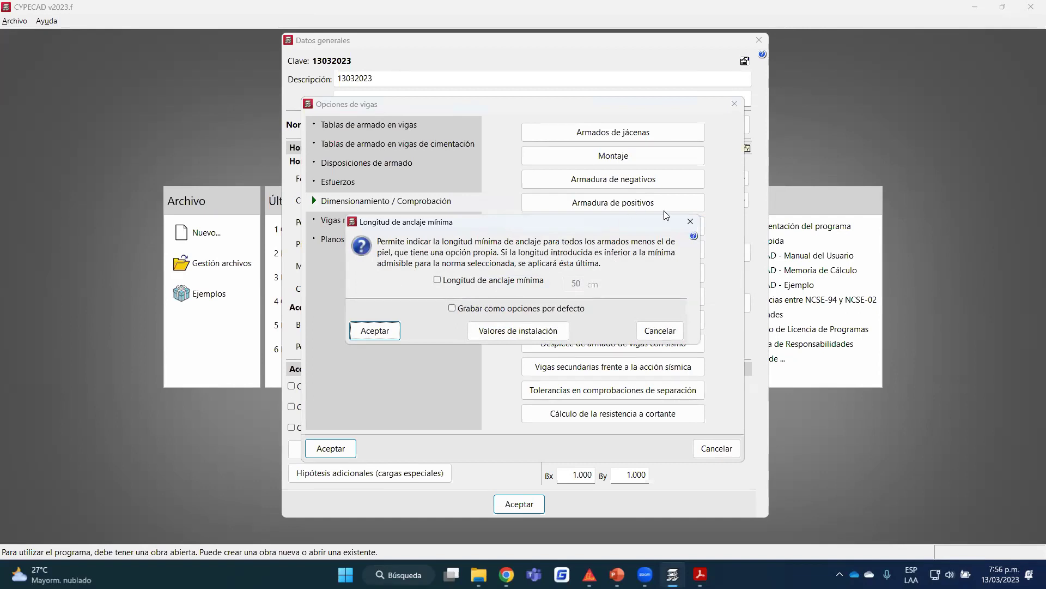
click(689, 221)
click(579, 237)
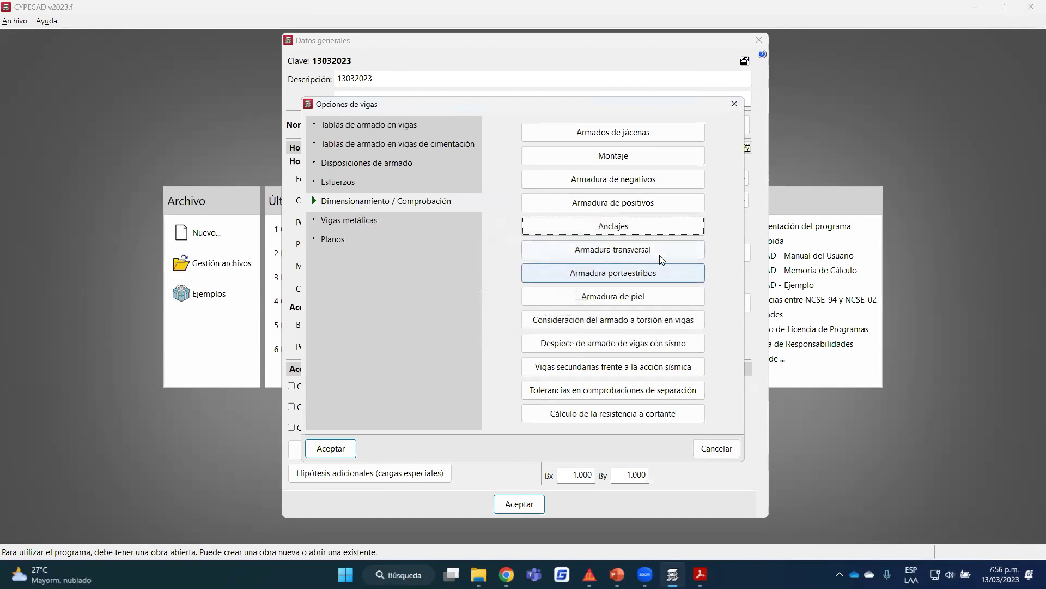
Review the skin reinforcement options for minimum reinforcement, minimum ratio, anchorage length and minimum anchorage length, closing them without changes.
click(681, 299)
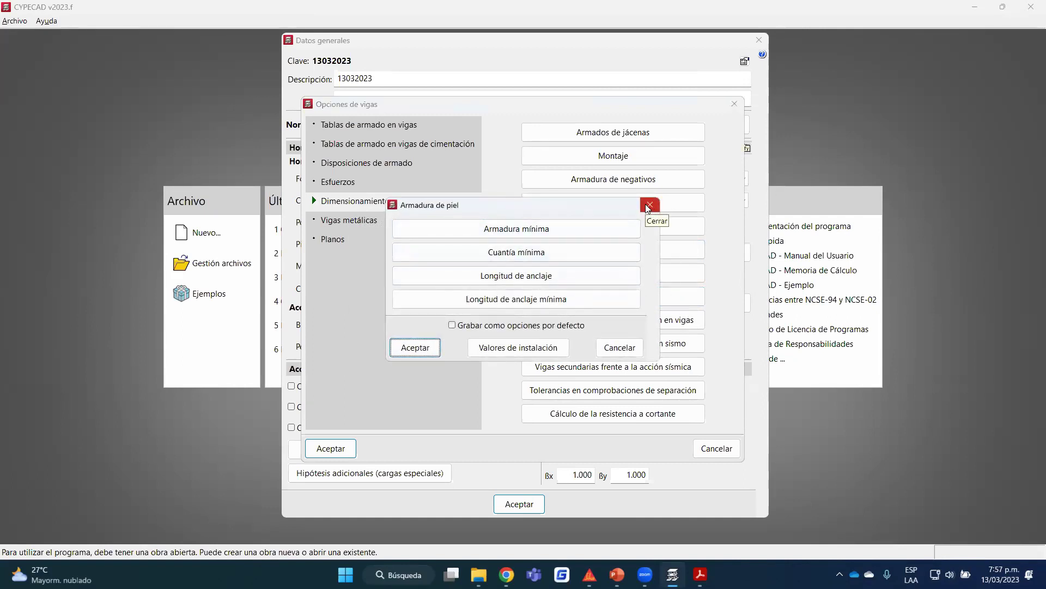
click(551, 228)
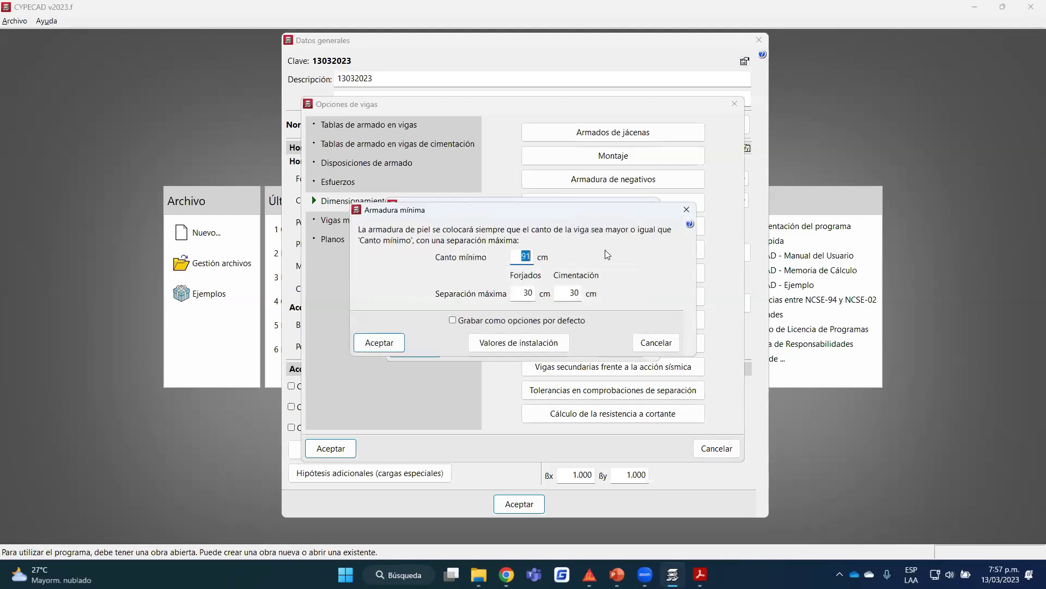
click(685, 212)
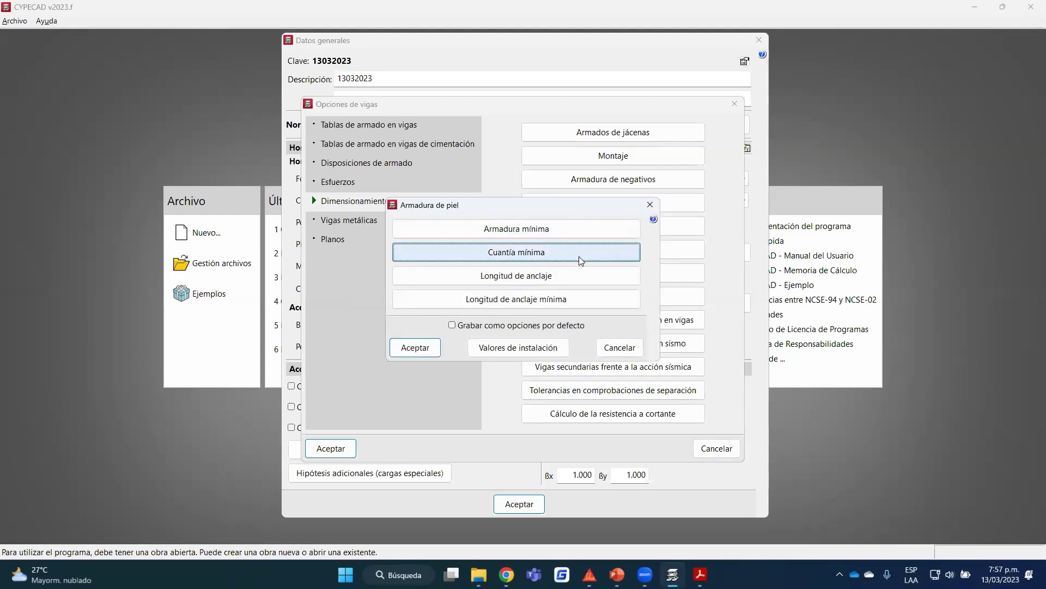
click(636, 250)
click(650, 241)
click(559, 276)
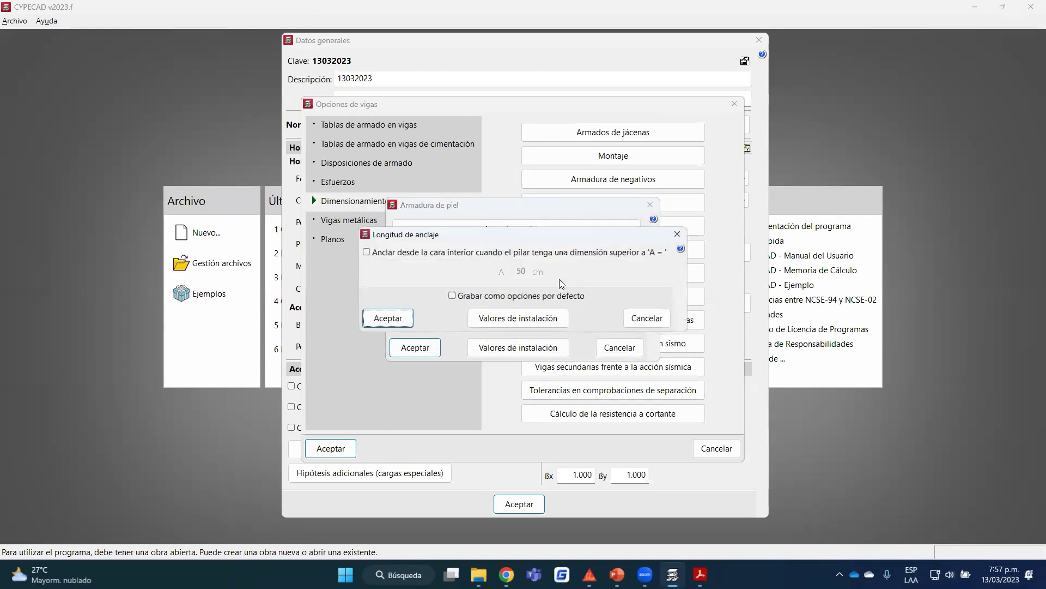
click(677, 234)
click(626, 299)
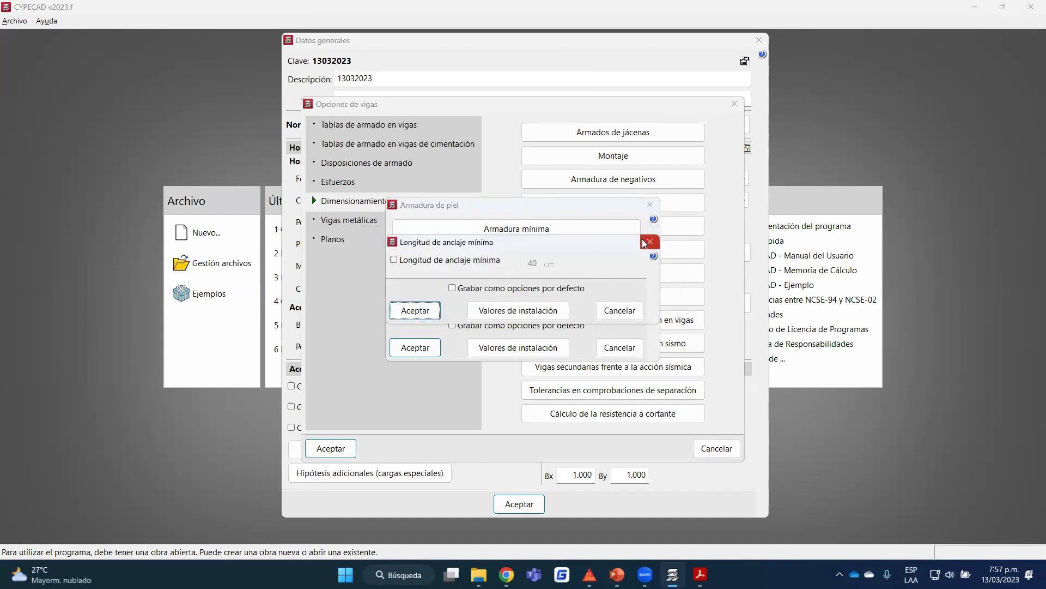
click(649, 242)
click(649, 205)
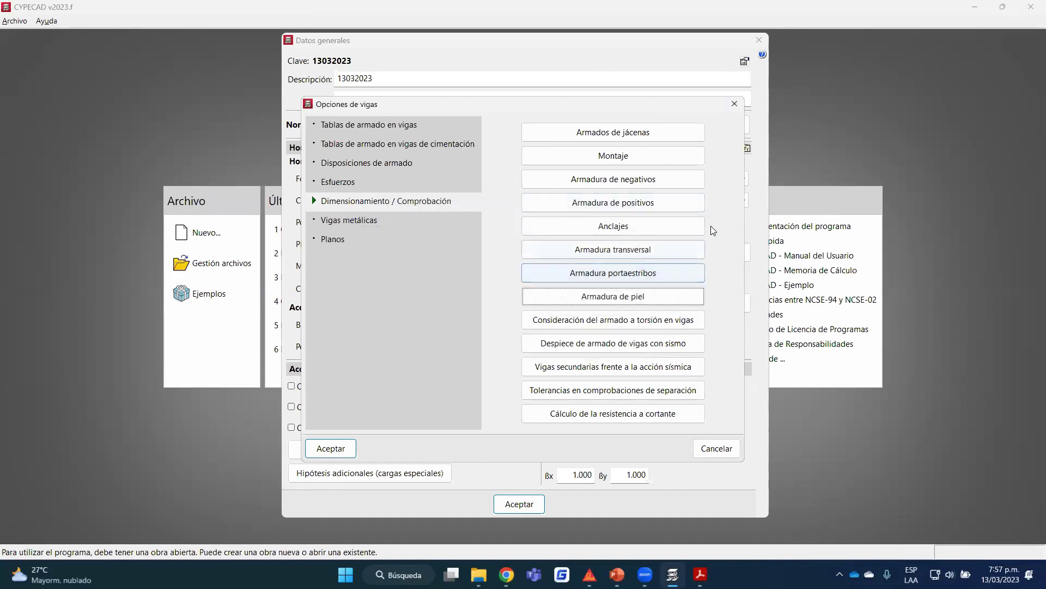
Review the K coefficient for considering torsion reinforcement in beams and close the dialog without changes.
click(681, 324)
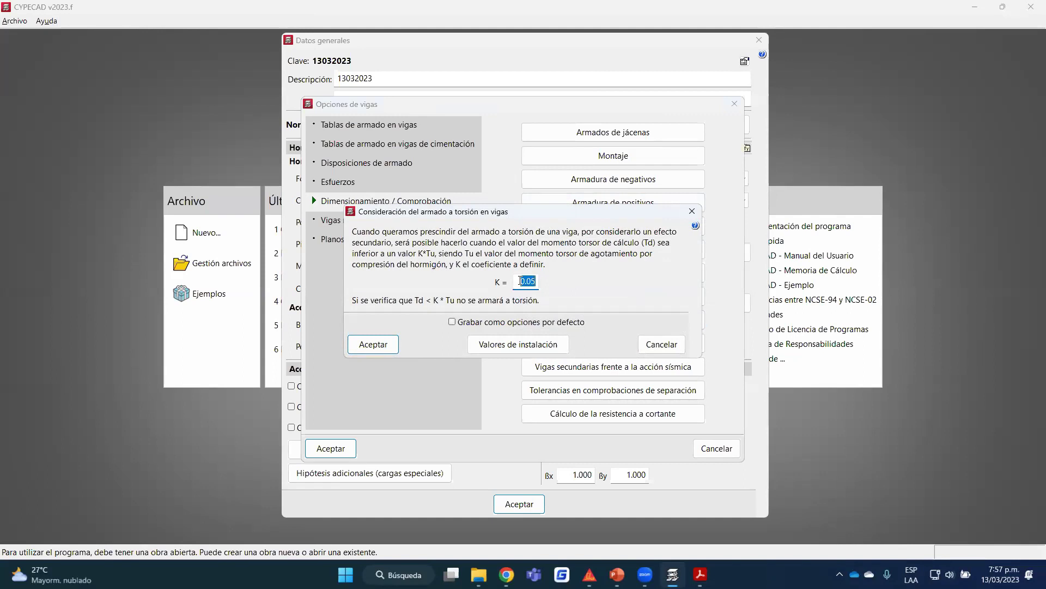
mouse_move(520, 281)
click(692, 211)
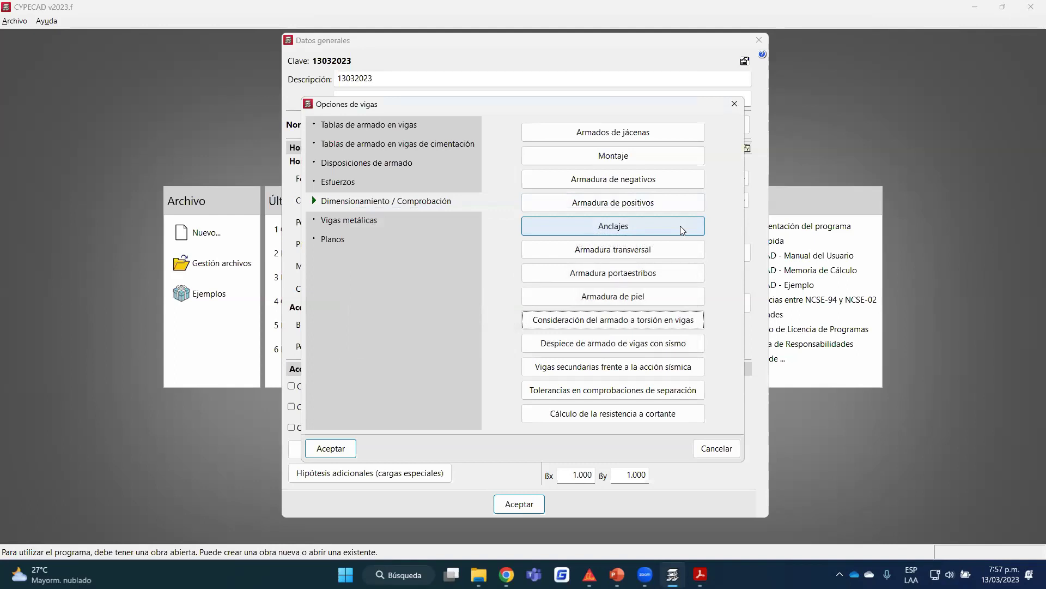
Compare the two seismic beam detailing systems, circling the lap zones and the selected confinement-zone option, clear the marks and accept the dialog.
click(649, 345)
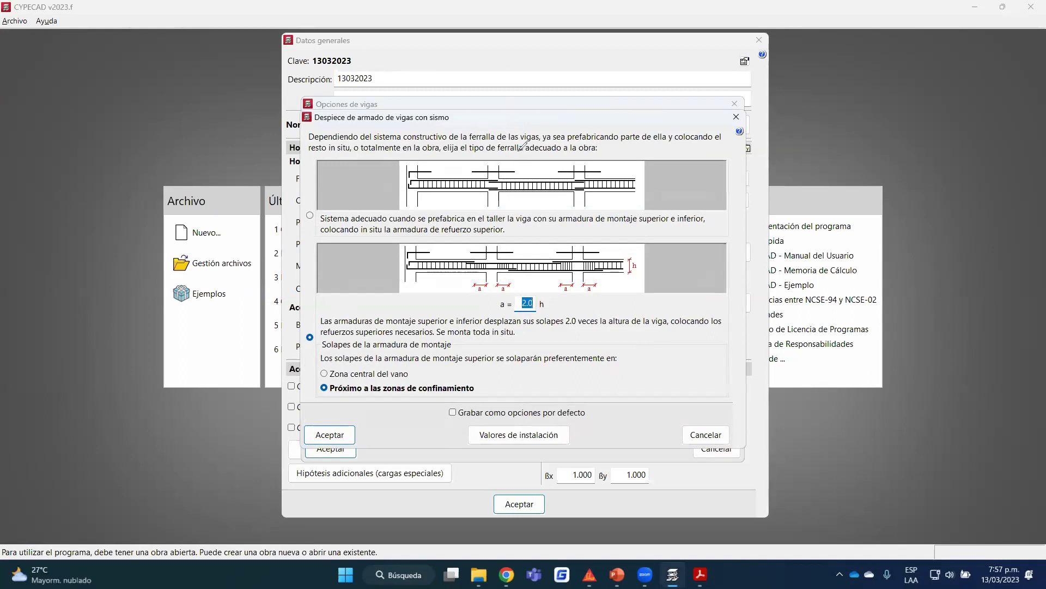
mouse_move(517, 176)
mouse_down()
mouse_move(478, 187)
mouse_move(502, 199)
mouse_move(512, 174)
mouse_up()
drag(580, 171, 590, 184)
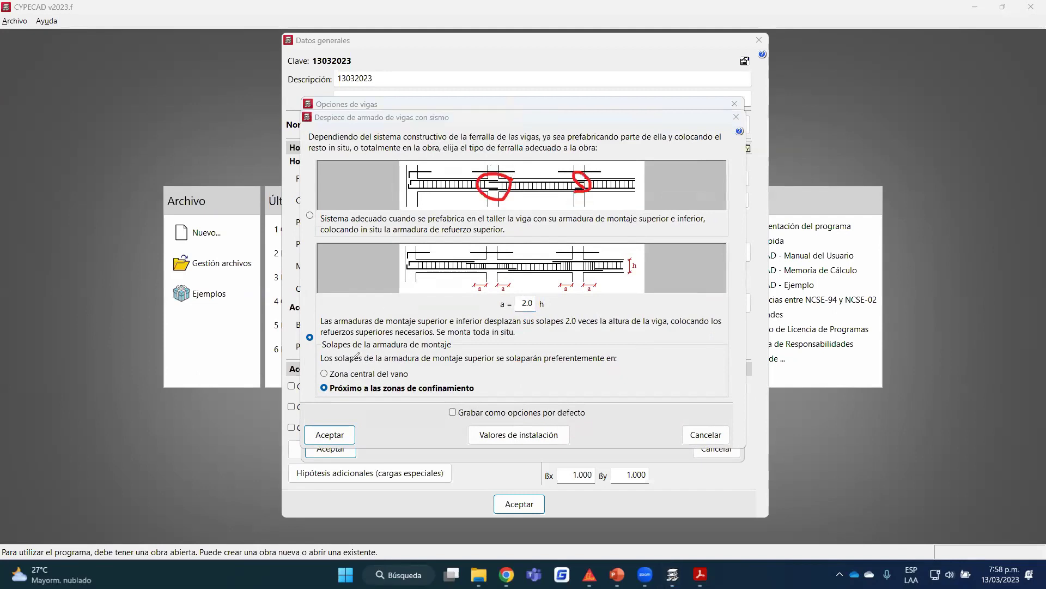
mouse_move(478, 384)
mouse_down()
mouse_move(468, 374)
mouse_move(333, 388)
mouse_move(481, 385)
mouse_up()
mouse_move(323, 327)
mouse_down()
mouse_move(294, 333)
mouse_move(323, 326)
mouse_up()
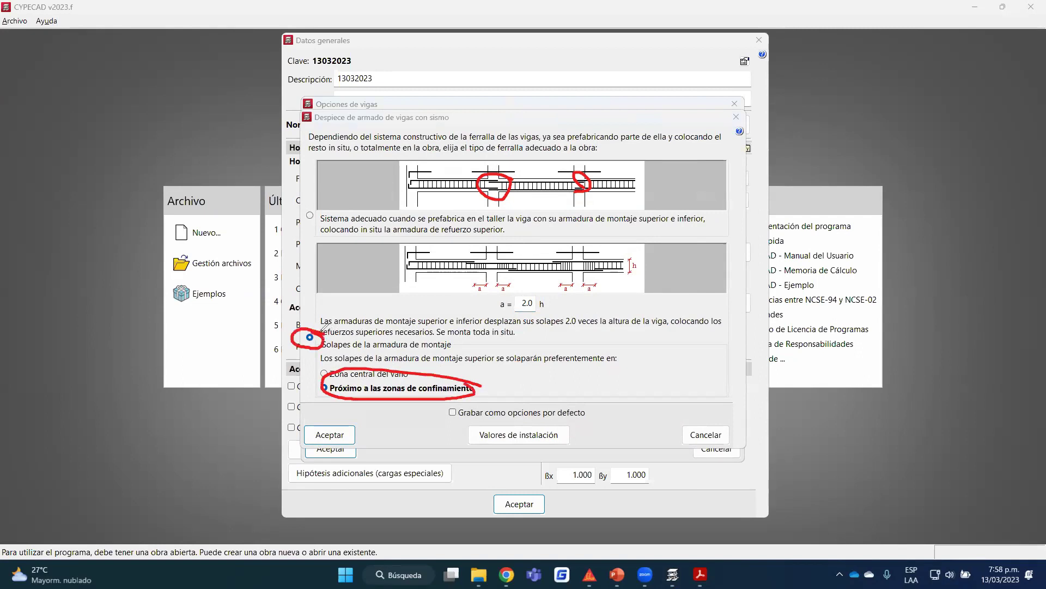
mouse_move(469, 254)
mouse_down()
mouse_move(461, 267)
mouse_move(522, 272)
mouse_up()
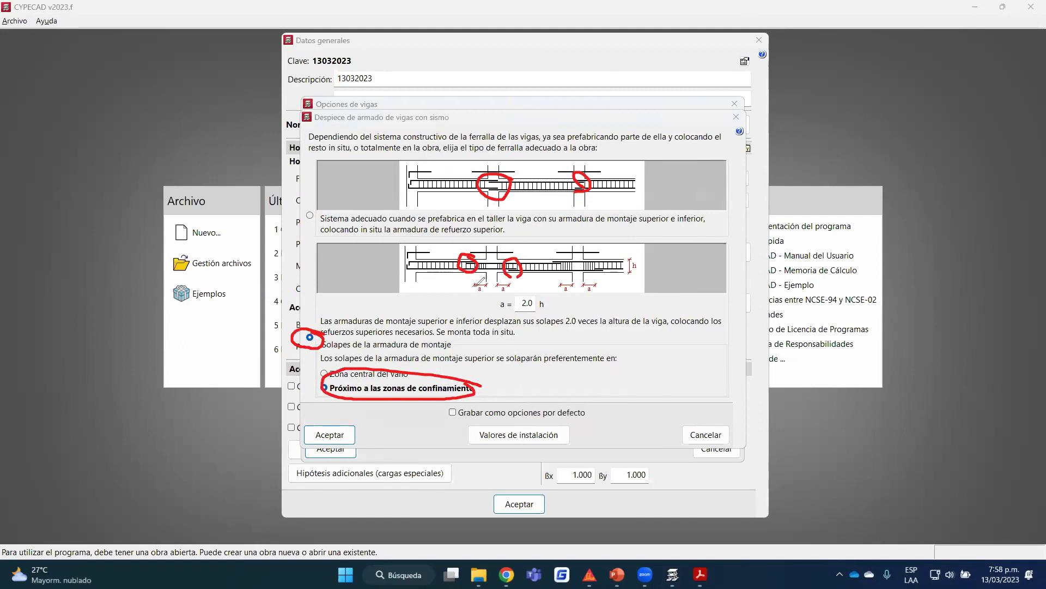
key(e)
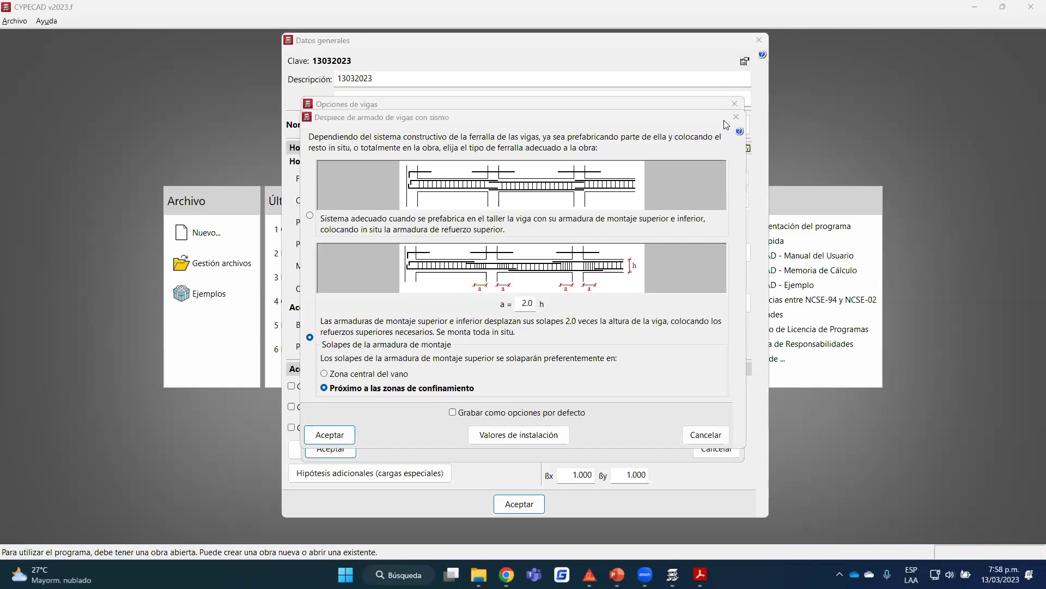
key(Escape)
click(353, 431)
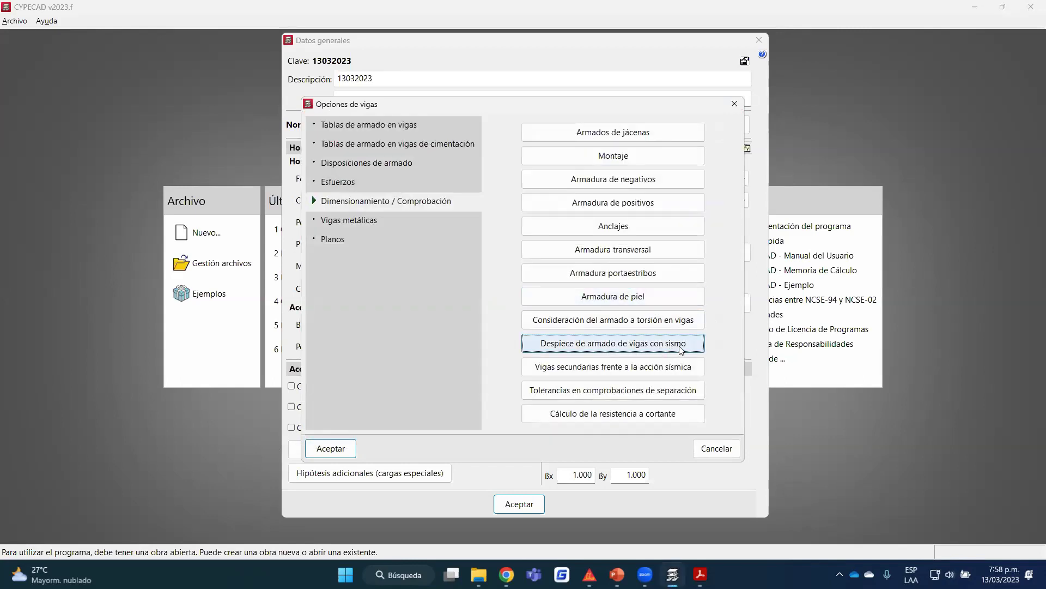
Review the secondary-beam seismic options, marking both capacity-design checks and circling the seismic reinforcement prescription with a C21 note; clear the marks and close without changes.
click(650, 370)
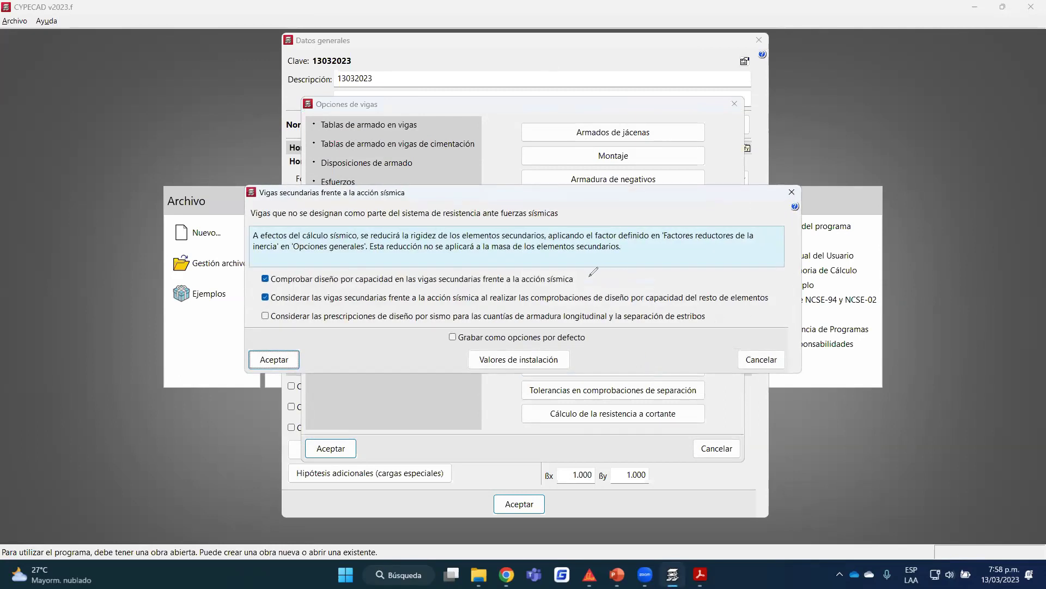
drag(579, 283, 594, 262)
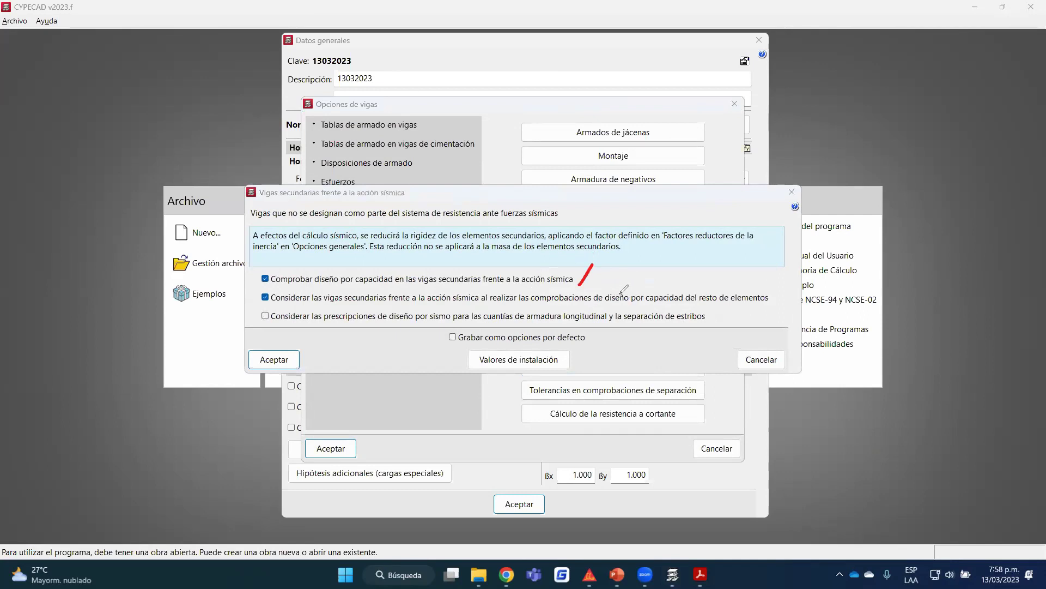
drag(768, 298, 783, 272)
mouse_move(252, 311)
mouse_down()
mouse_move(280, 324)
mouse_move(714, 323)
mouse_move(616, 311)
mouse_move(252, 311)
mouse_up()
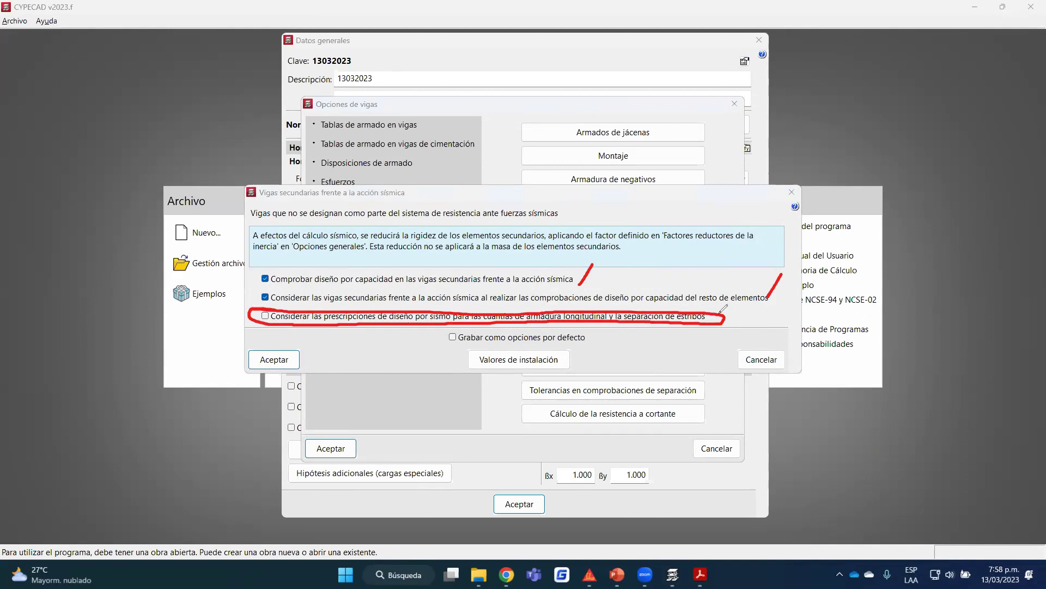
drag(726, 315, 790, 326)
click(767, 315)
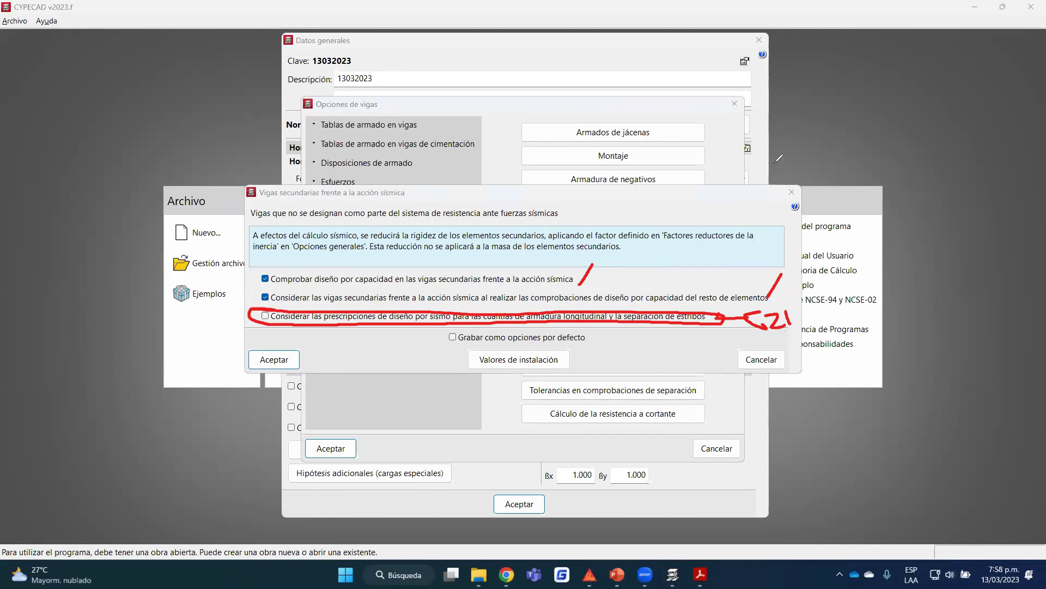
key(Escape)
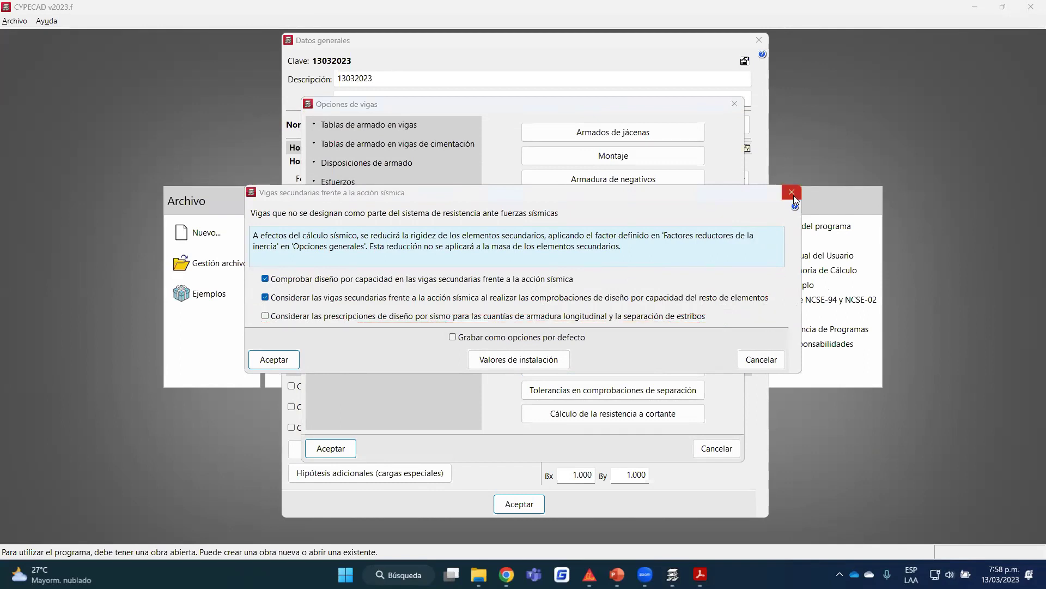
click(791, 192)
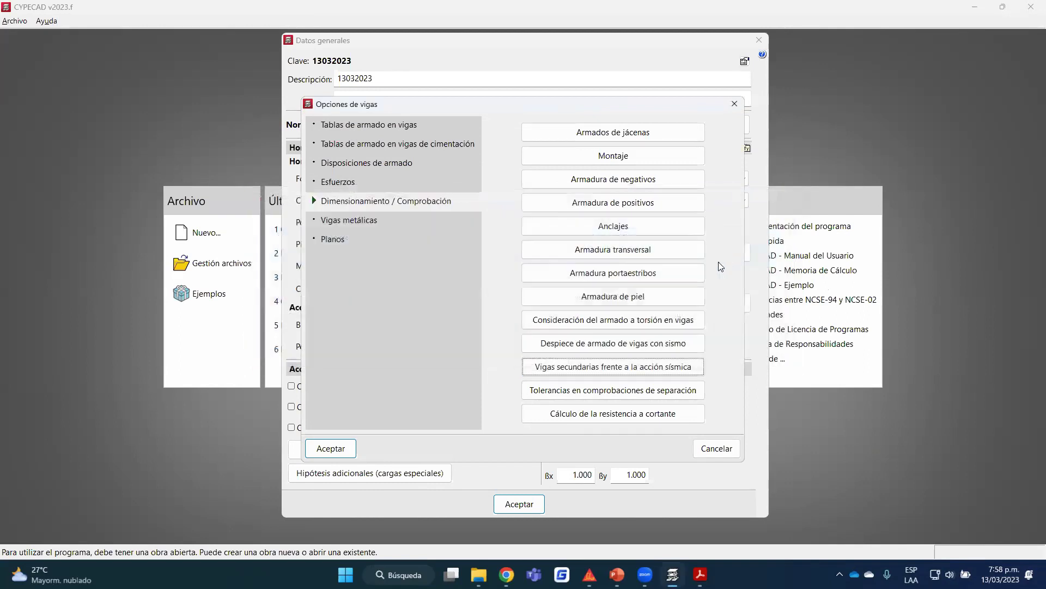
Review the beam separation-check tolerances and the shear resistance calculation options by slab type, leaving all values unchanged.
click(652, 396)
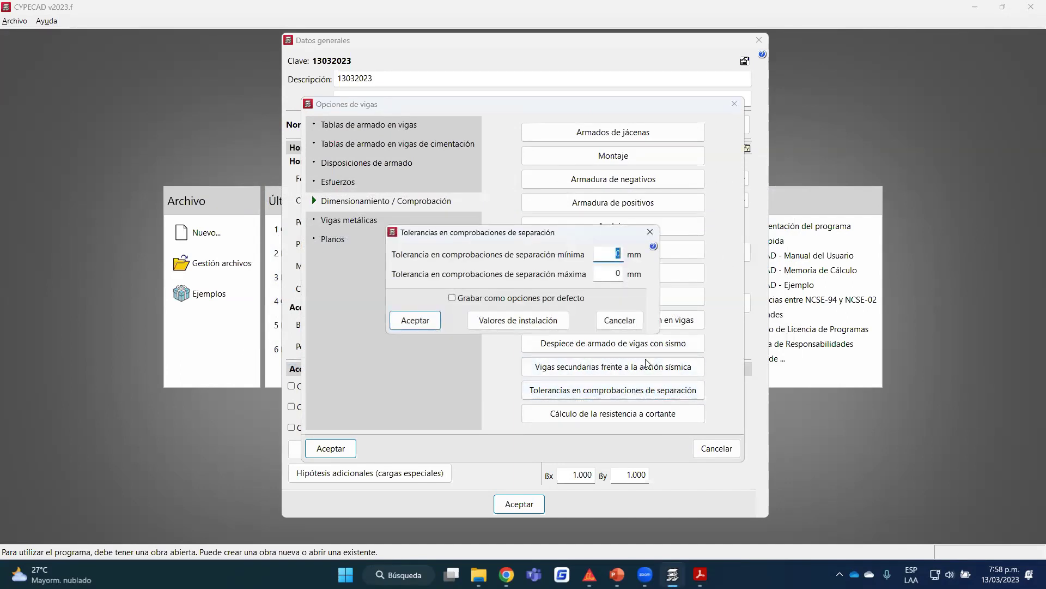
click(650, 231)
click(620, 417)
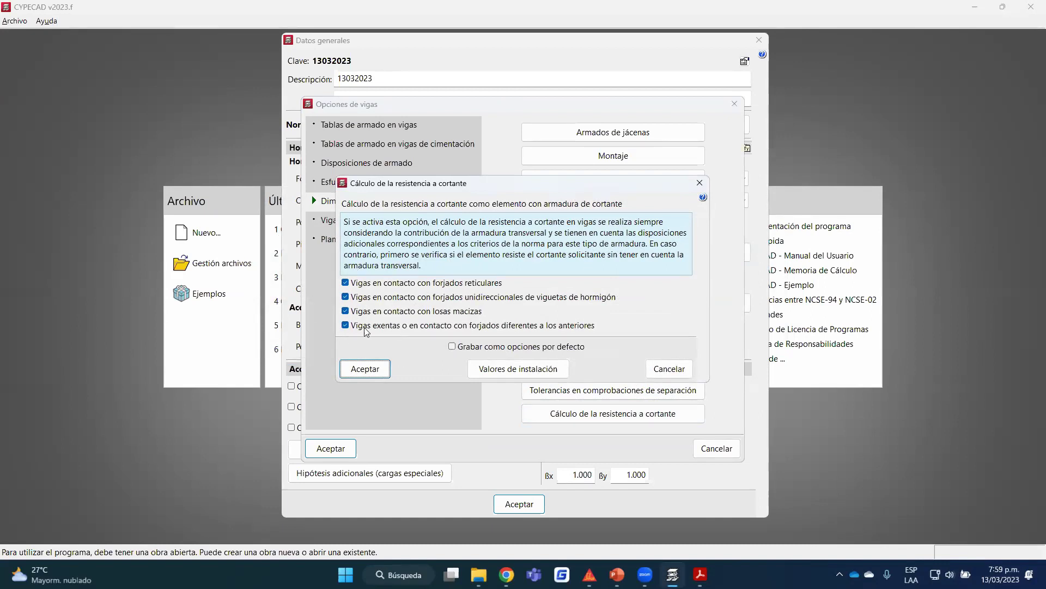
click(366, 374)
Check the steel beam and drawing option categories, close the beam options and finish the bar steel types dialog.
click(364, 220)
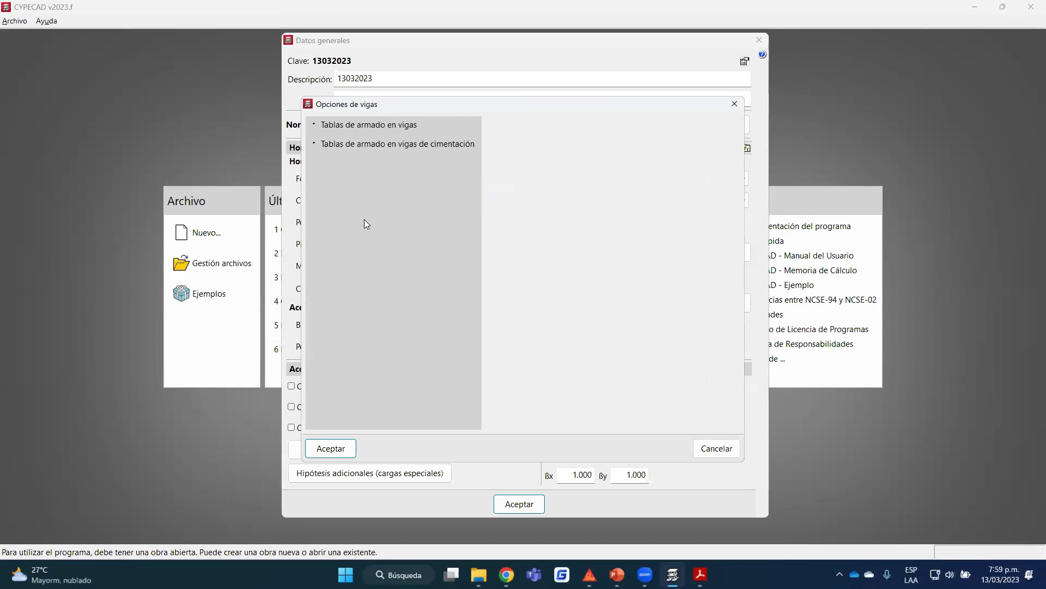
click(351, 243)
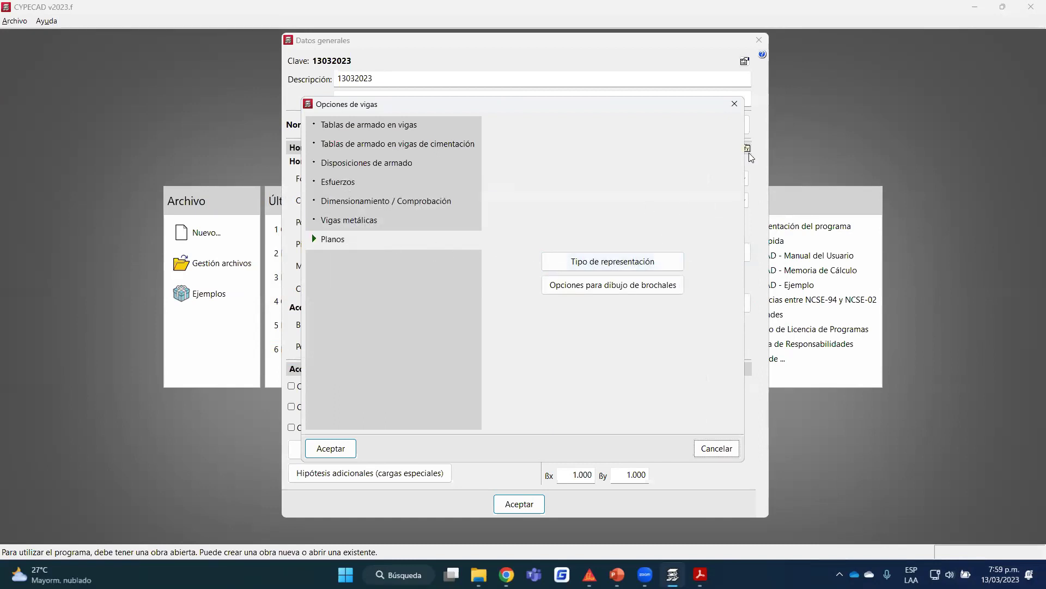
click(734, 103)
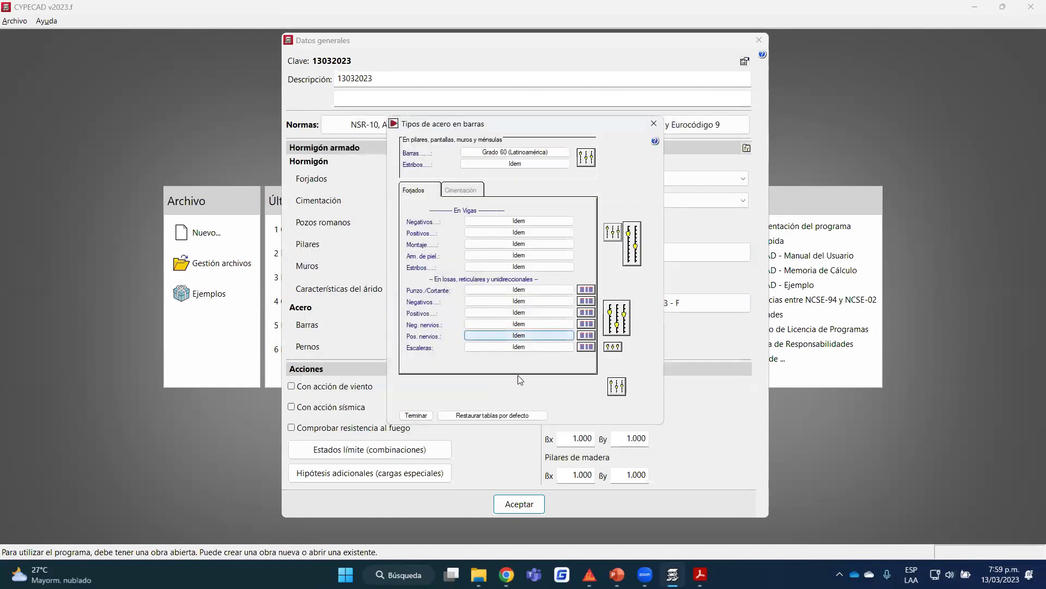
click(415, 415)
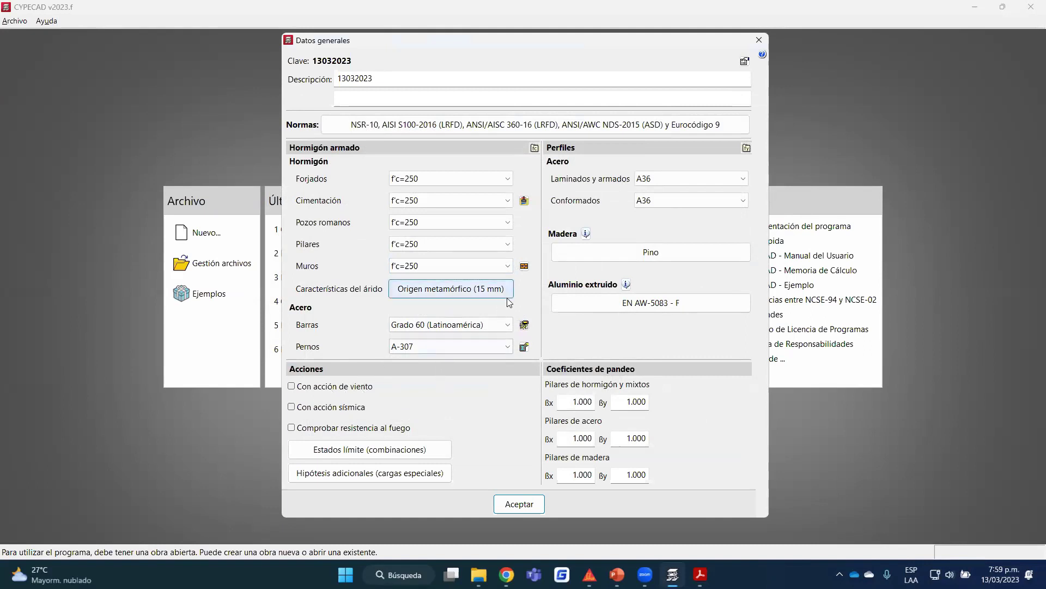
Accept the project's general data and the second-order effects notice to open the new project's empty workspace.
click(531, 505)
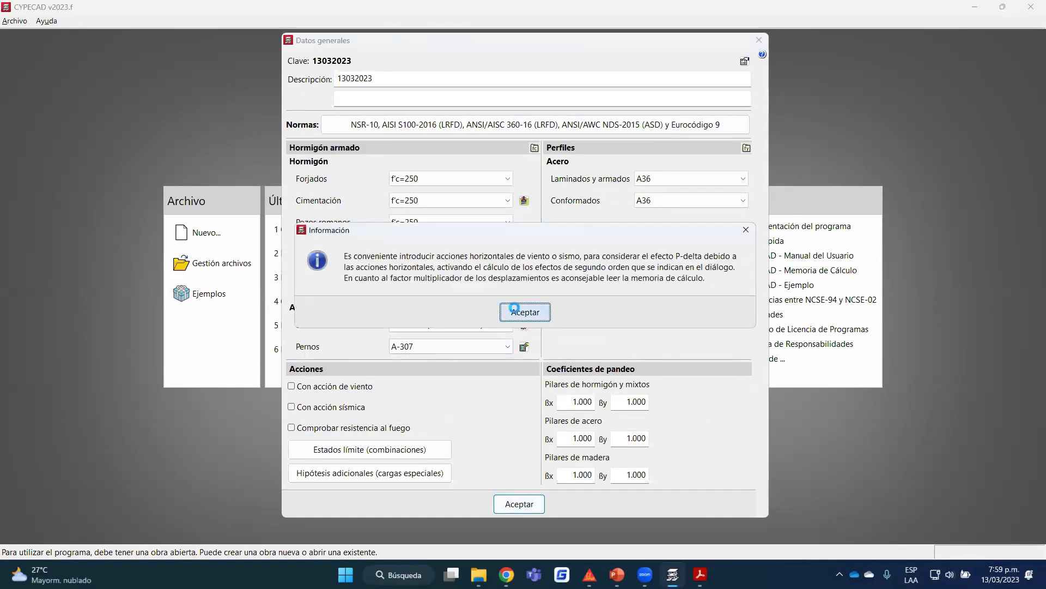
click(514, 307)
click(532, 413)
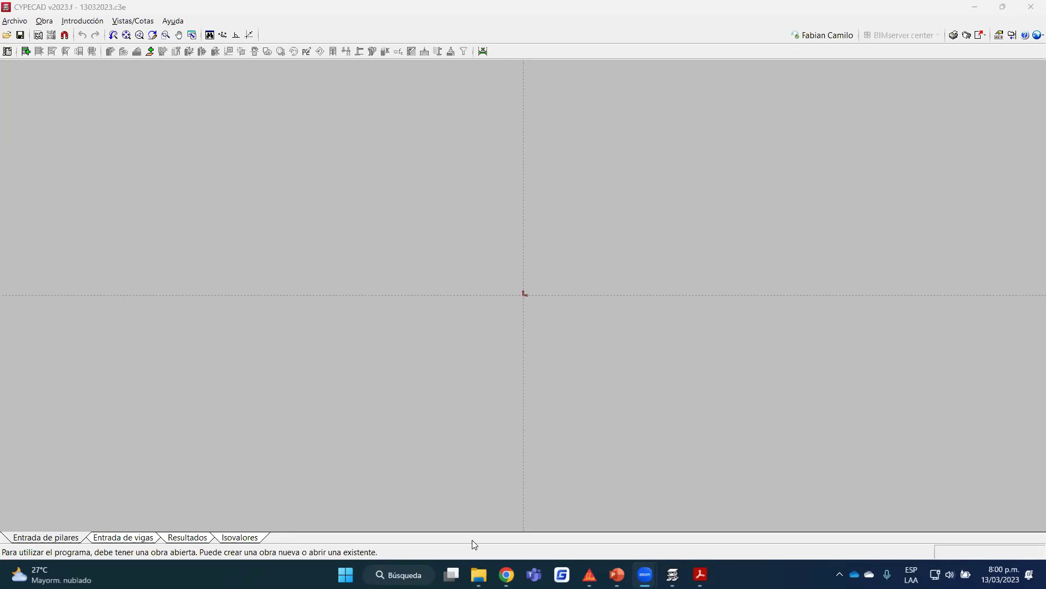
scroll(945, 336, down, 1)
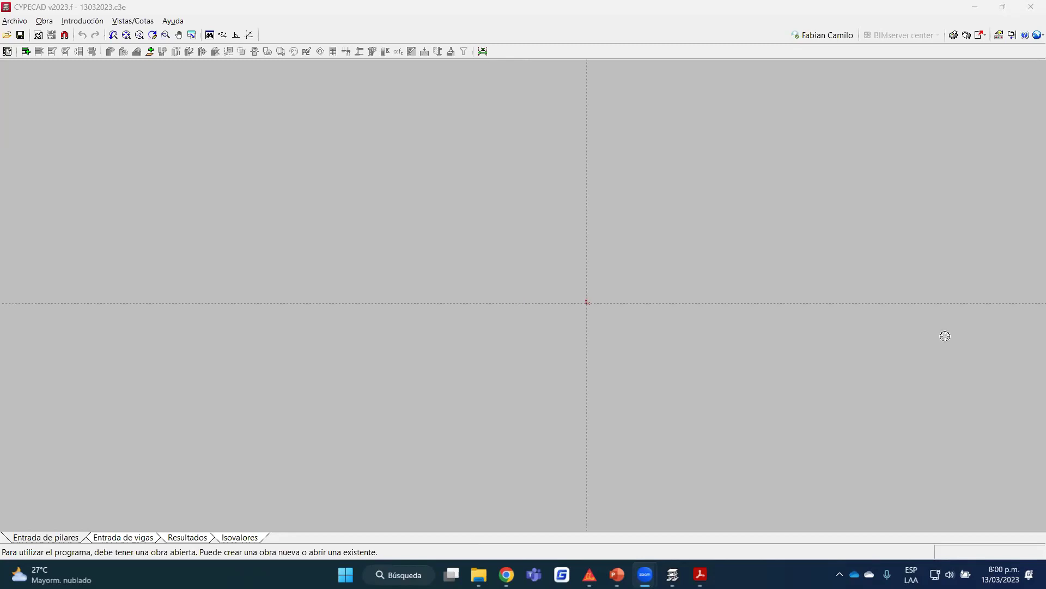
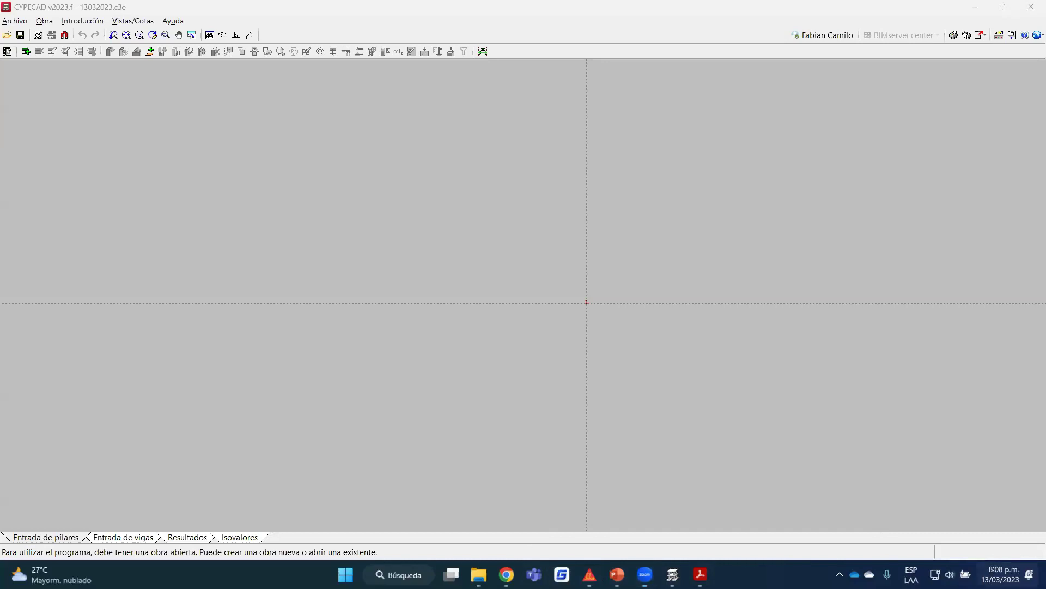
click(981, 569)
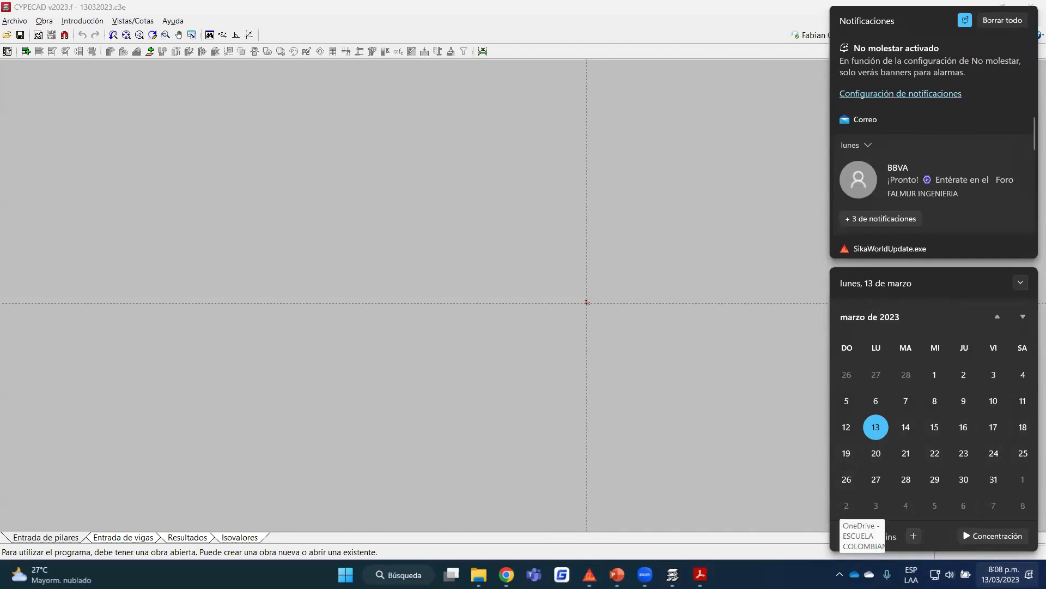
key(Escape)
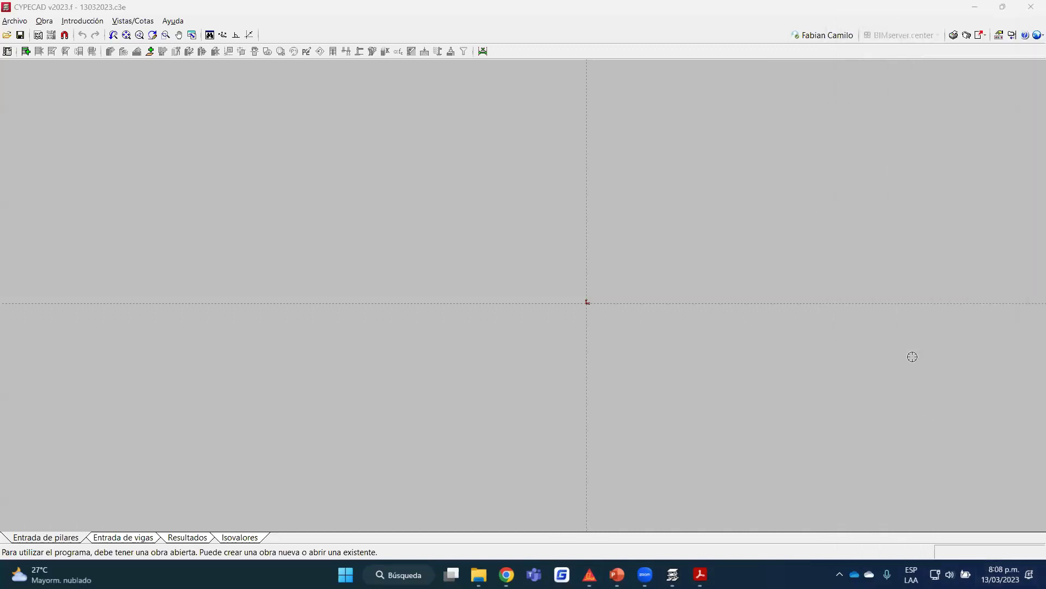